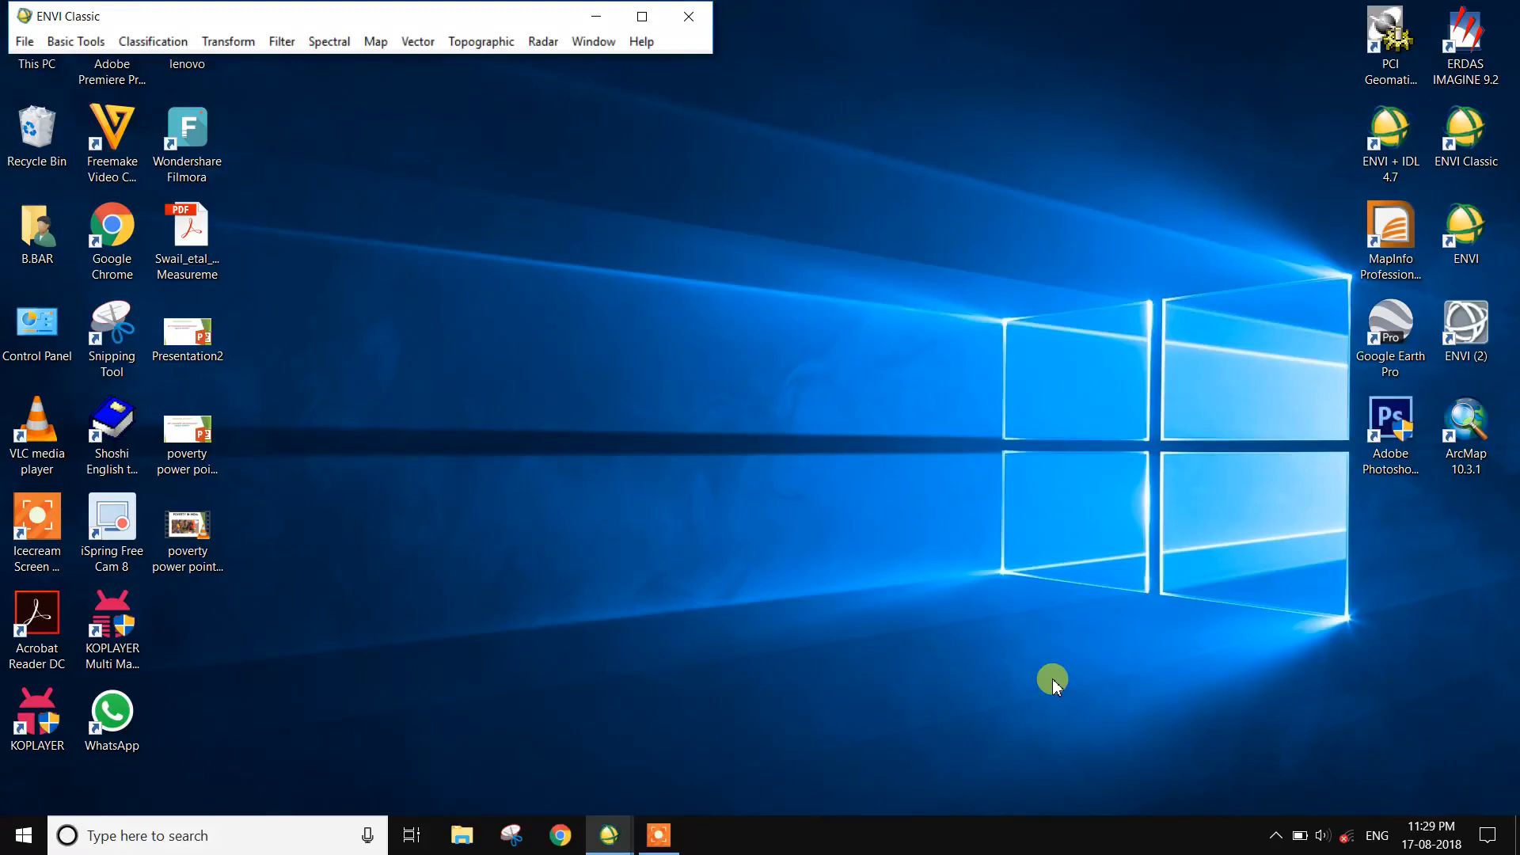
- Open the image file final sub_class from the PD folder
left_click(21, 42)
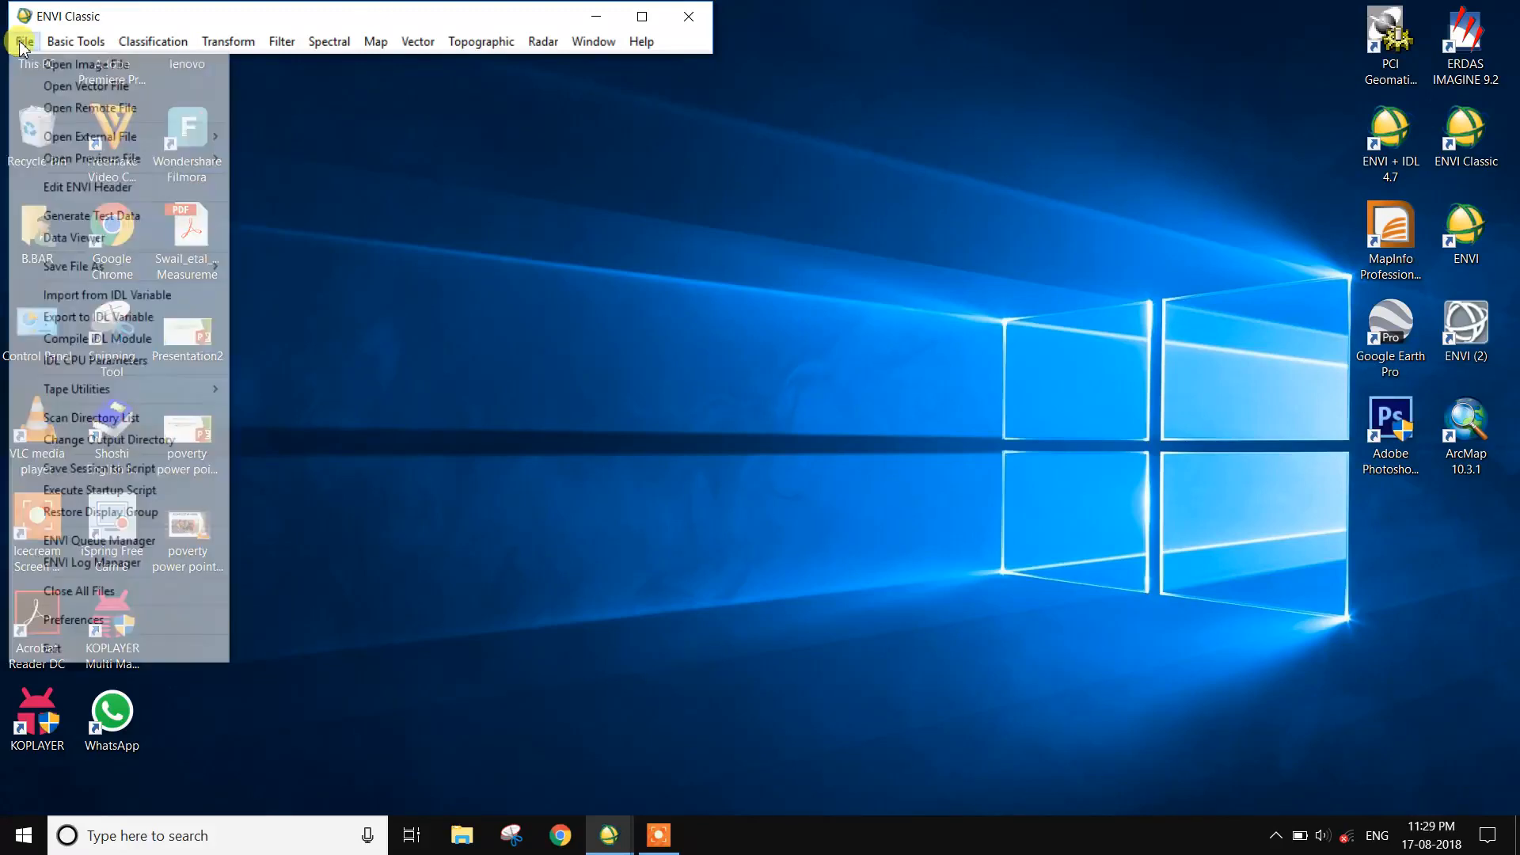
left_click(40, 63)
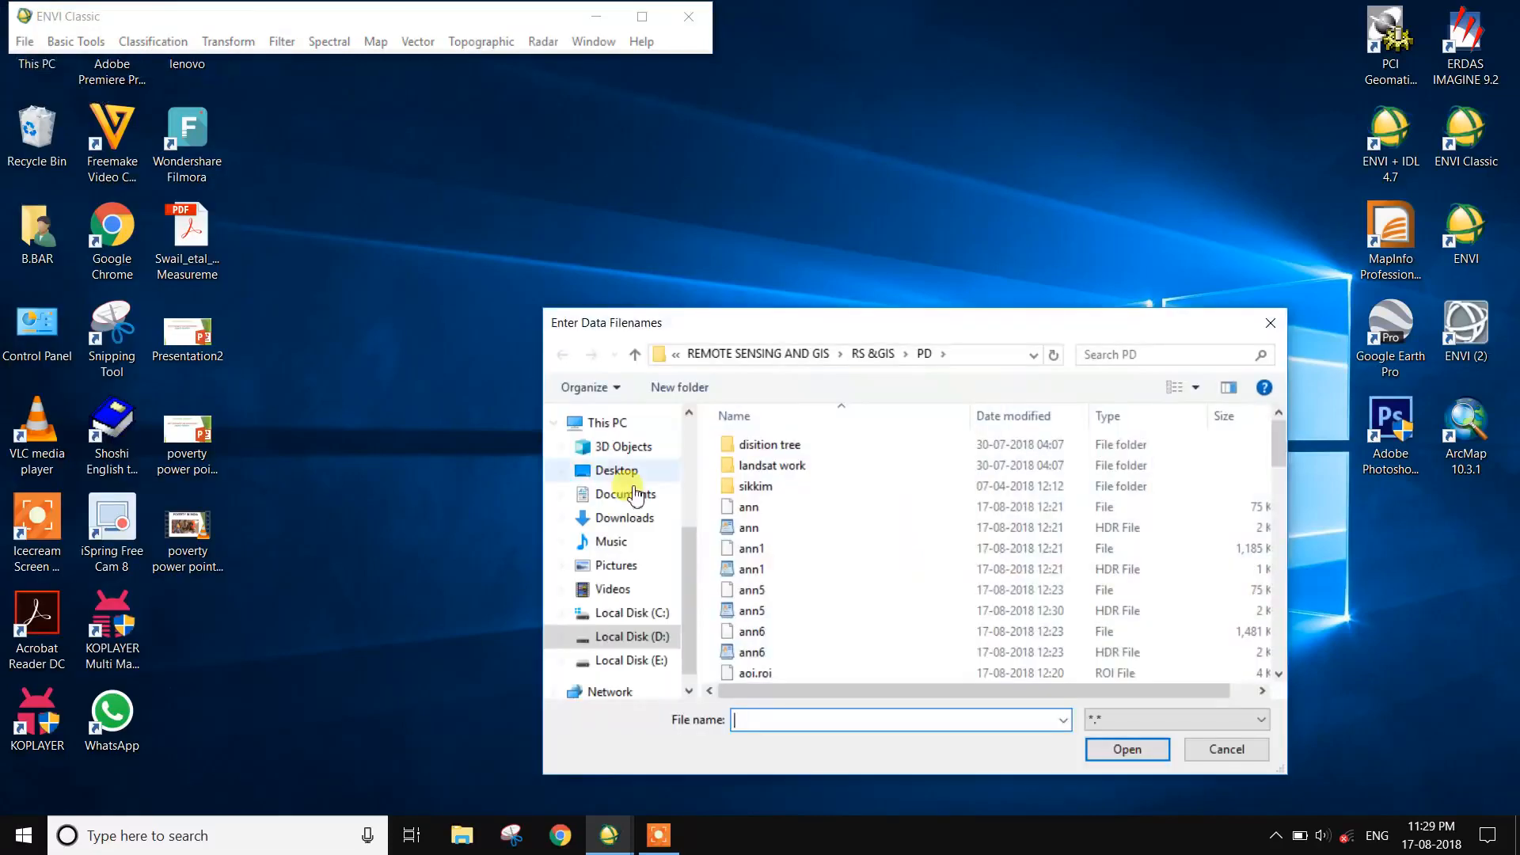
scroll(776, 675, "down", 6)
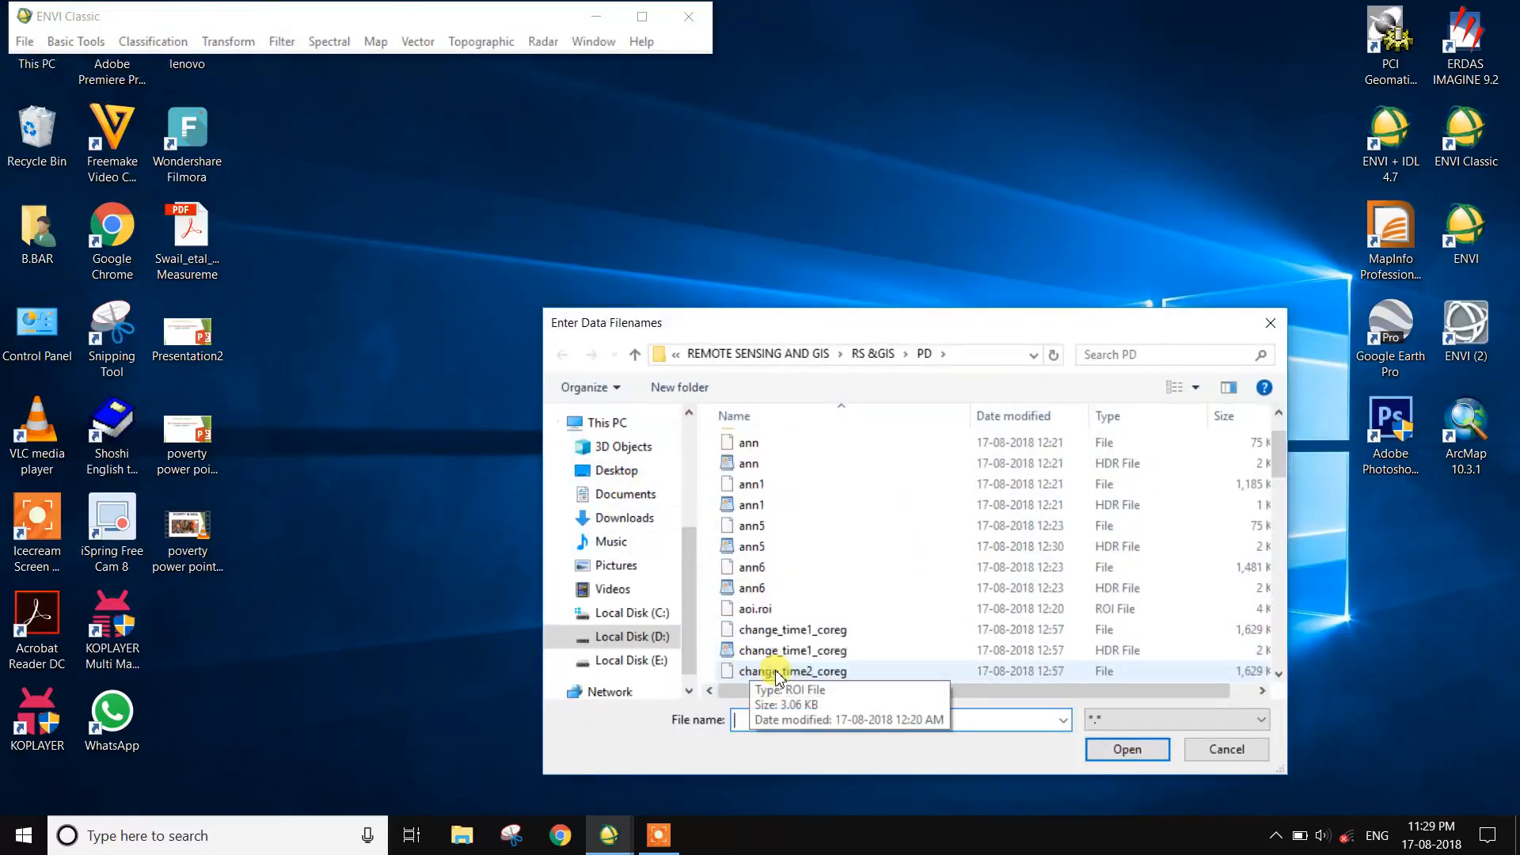
left_click(780, 652)
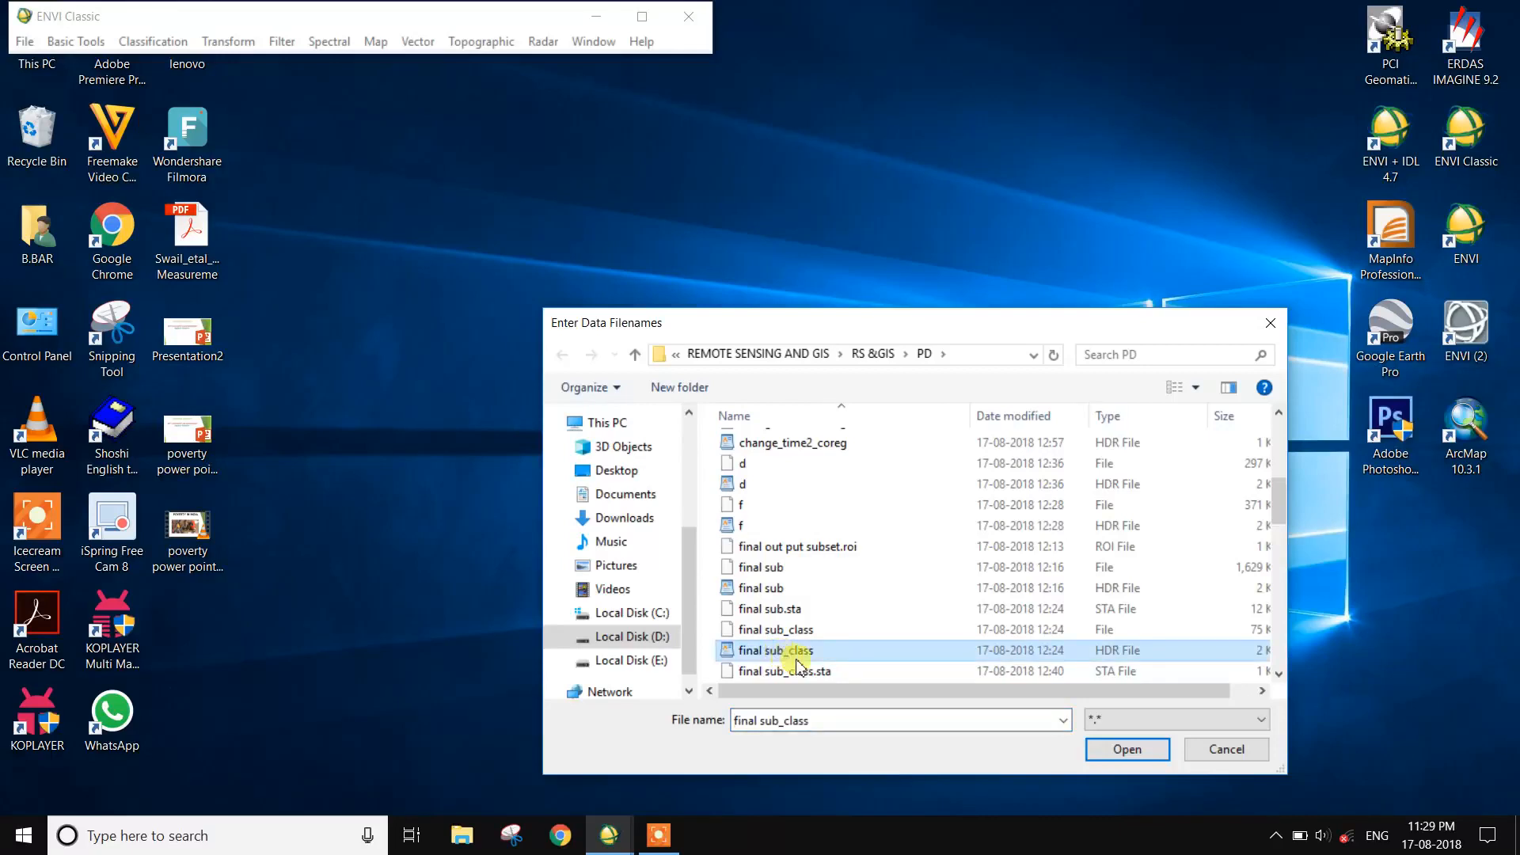
left_click(1137, 746)
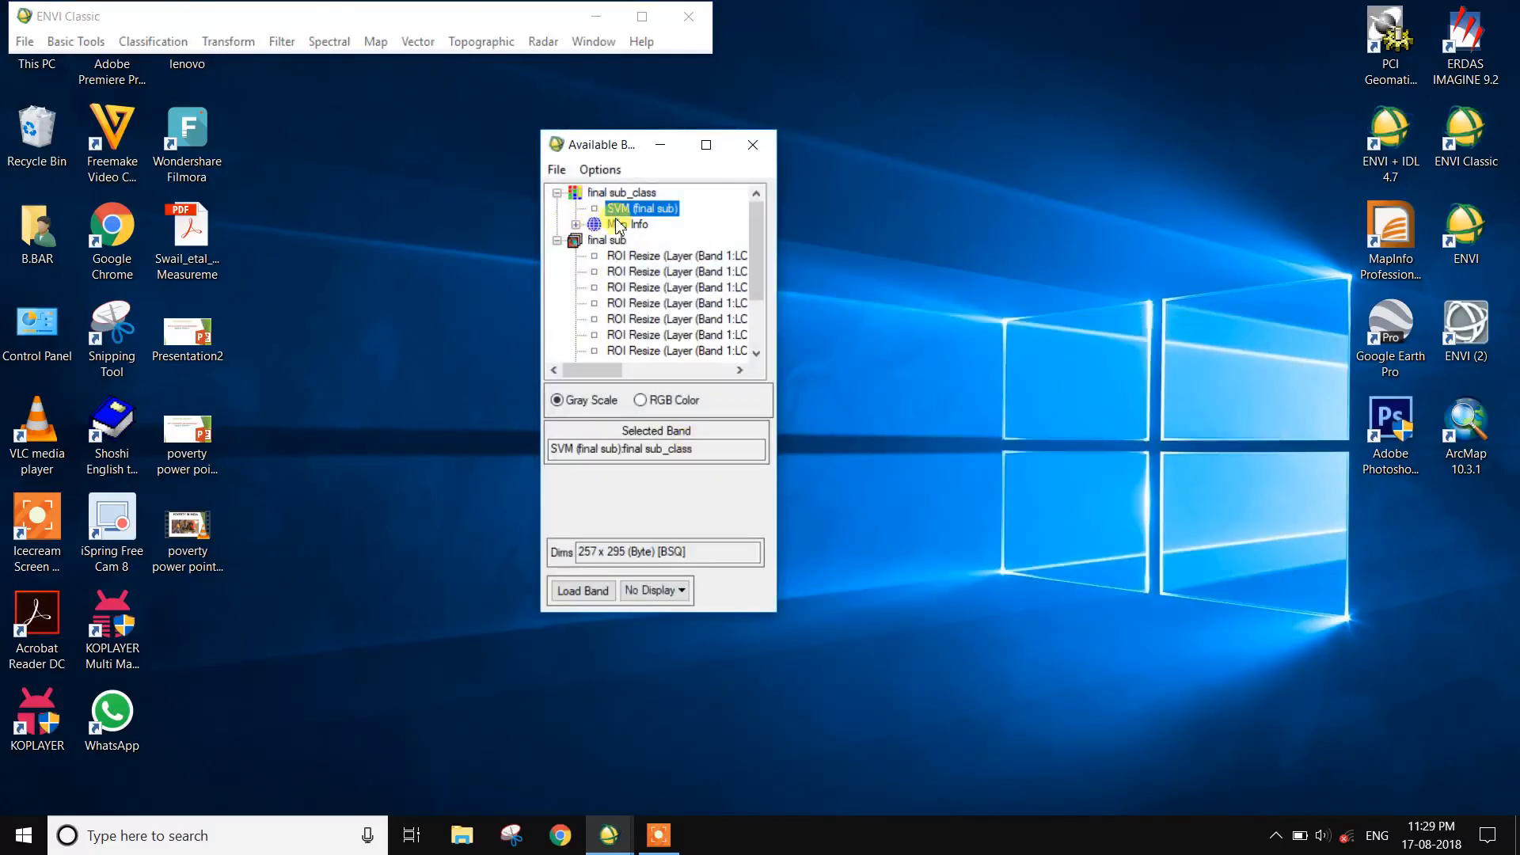
- Load final sub as an RGB composite with band B5 as red, B4 as green and B3 as blue
scroll(618, 252, "down", 2)
scroll(618, 252, "down", 1)
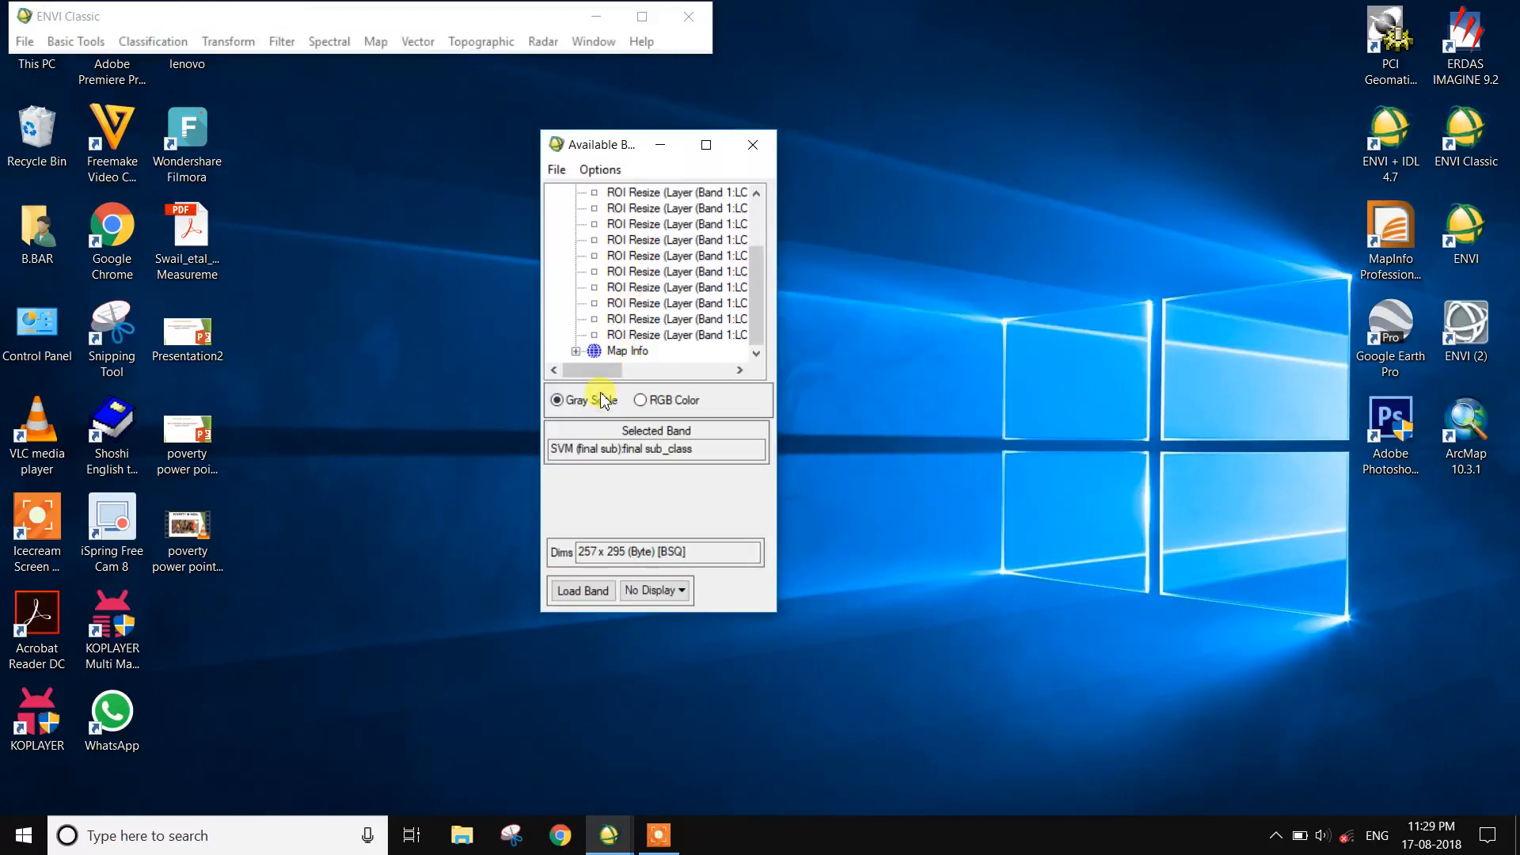
left_click_drag(595, 375, 682, 372)
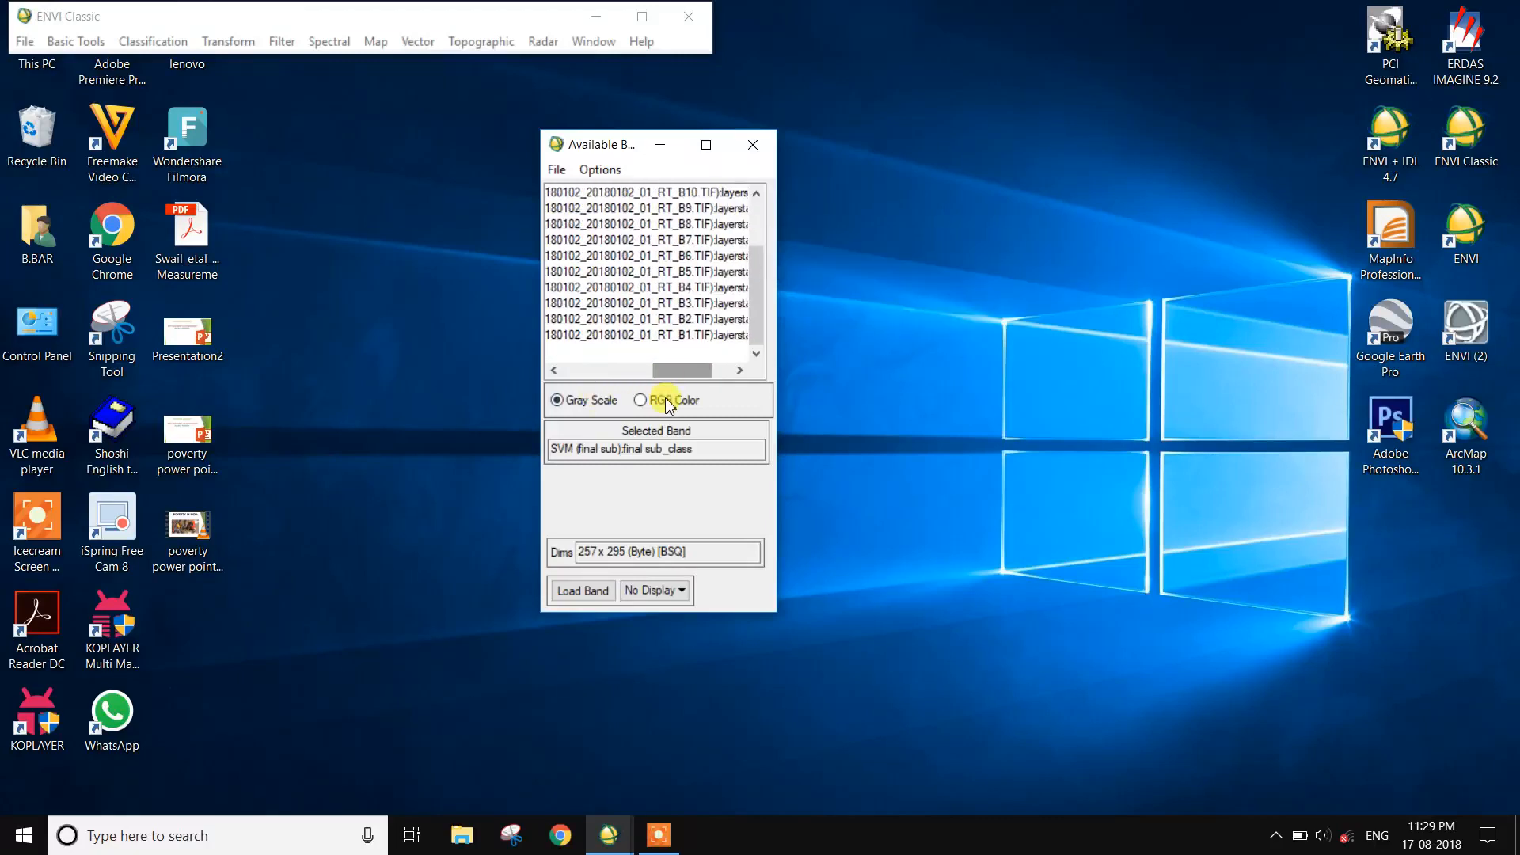
left_click(661, 404)
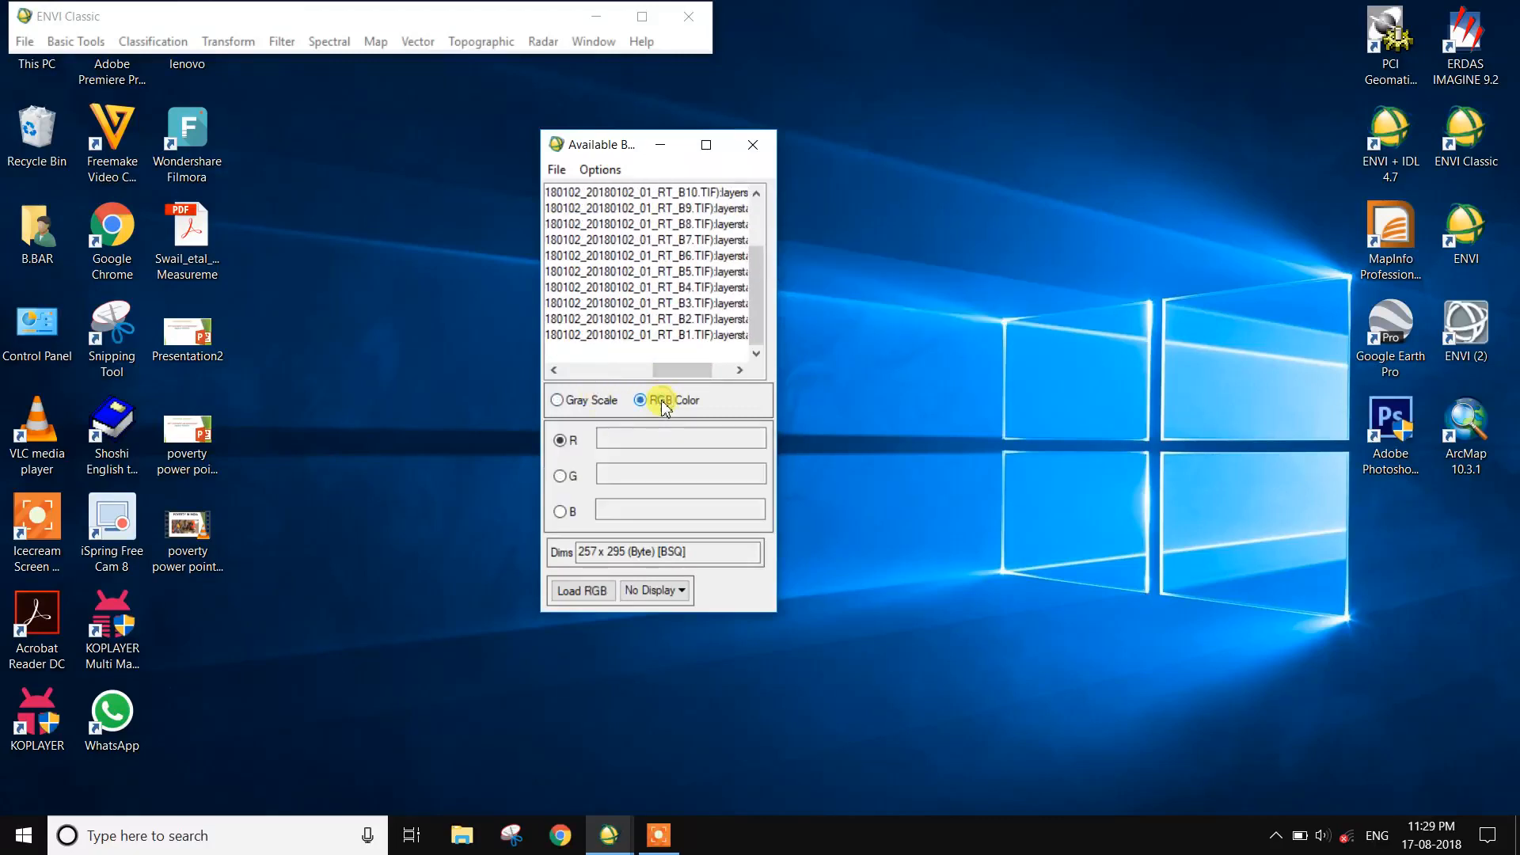
left_click(693, 271)
left_click(696, 288)
left_click(699, 303)
left_click(587, 594)
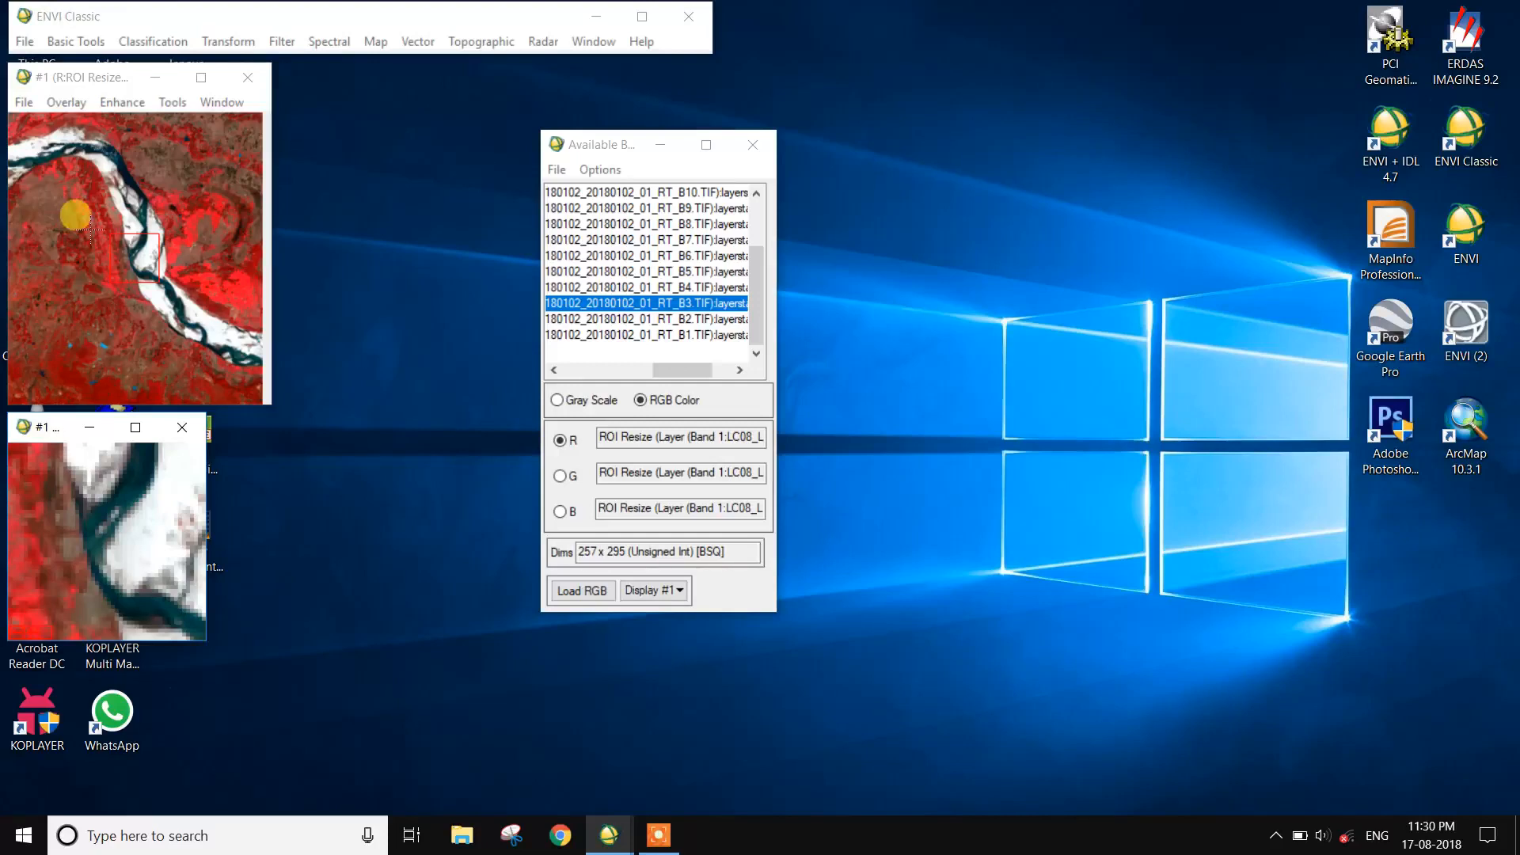
- Open the Z Profile (Spectrum) of the displayed image and arrange its window beside the available bands list
right_click(78, 192)
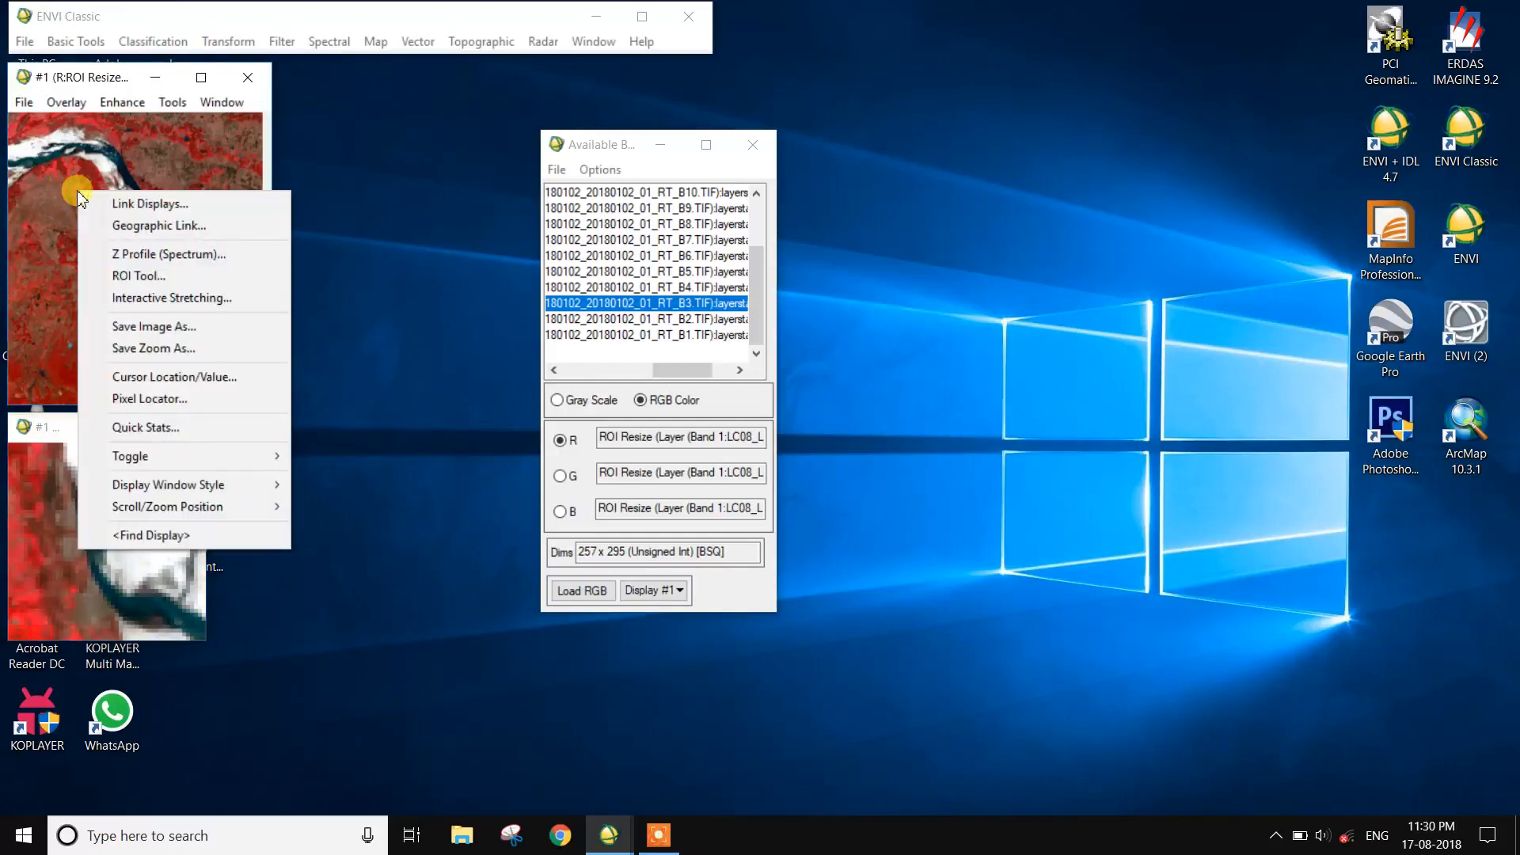
left_click(131, 255)
left_click_drag(674, 324, 1023, 227)
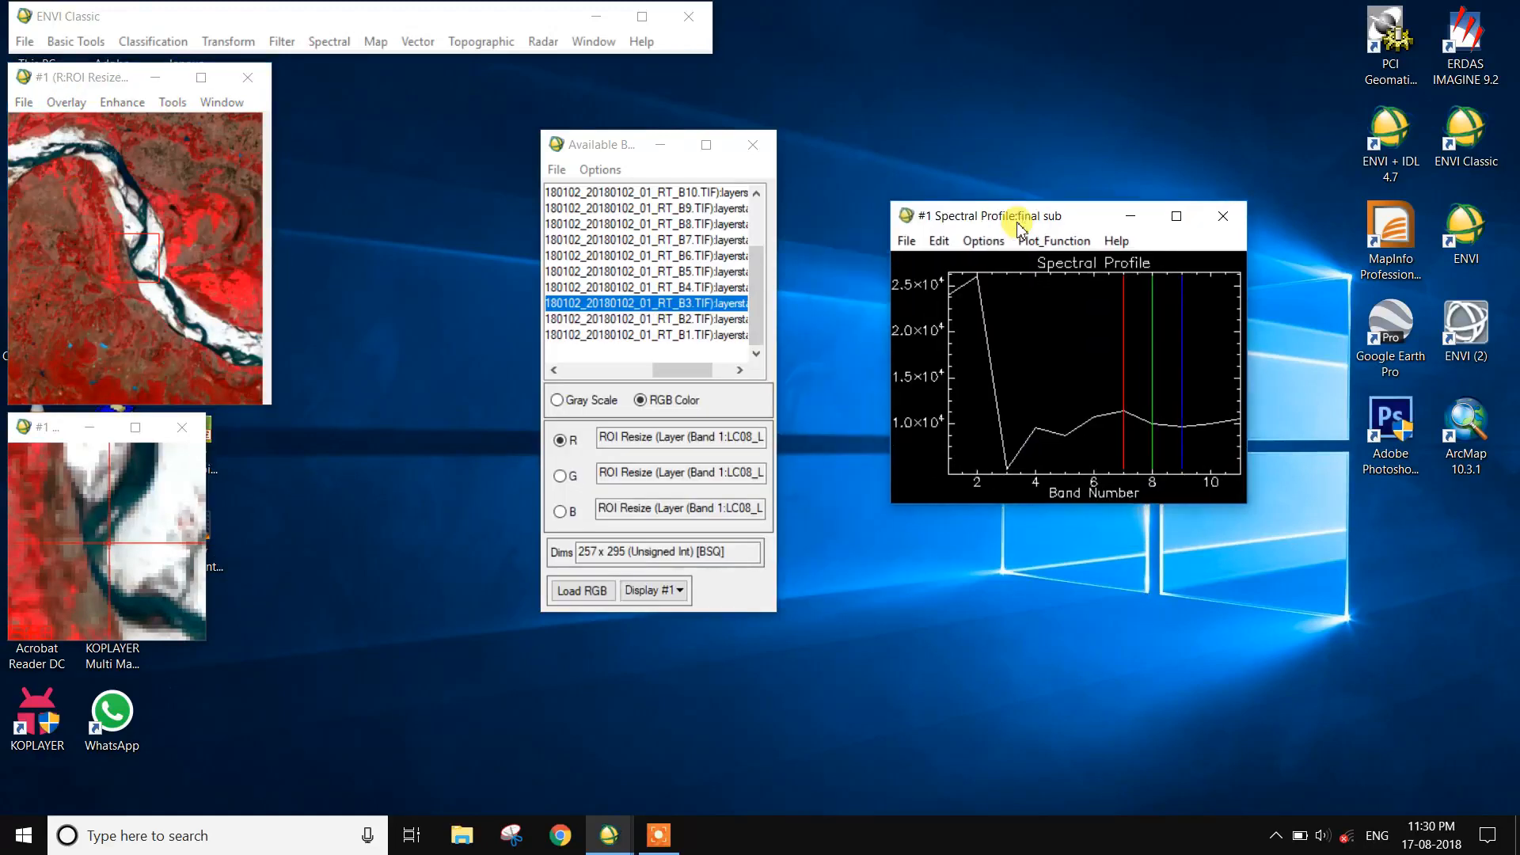
left_click_drag(584, 146, 331, 98)
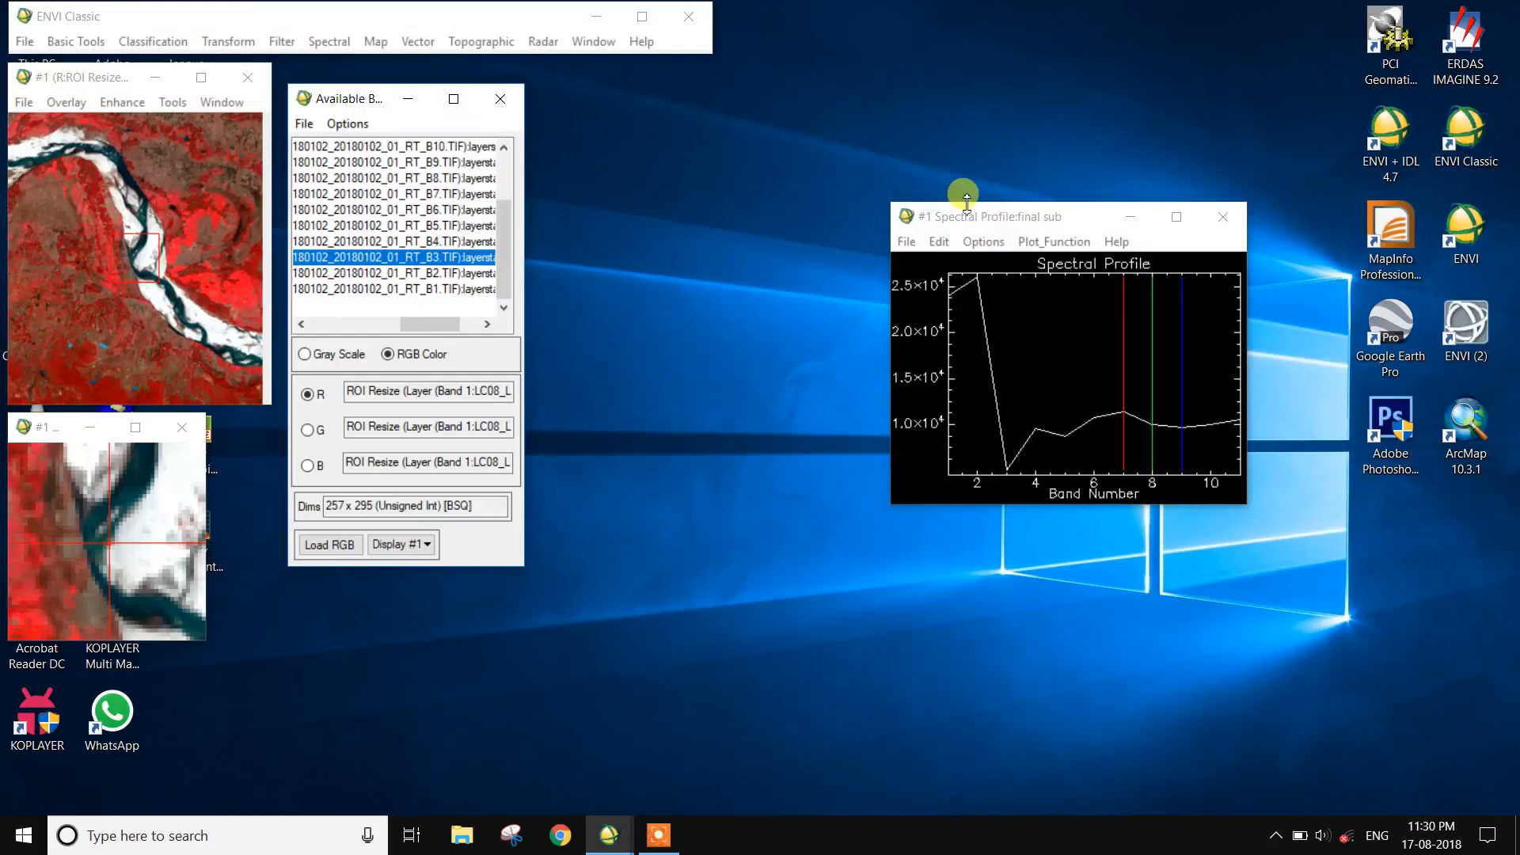
left_click_drag(974, 222, 648, 138)
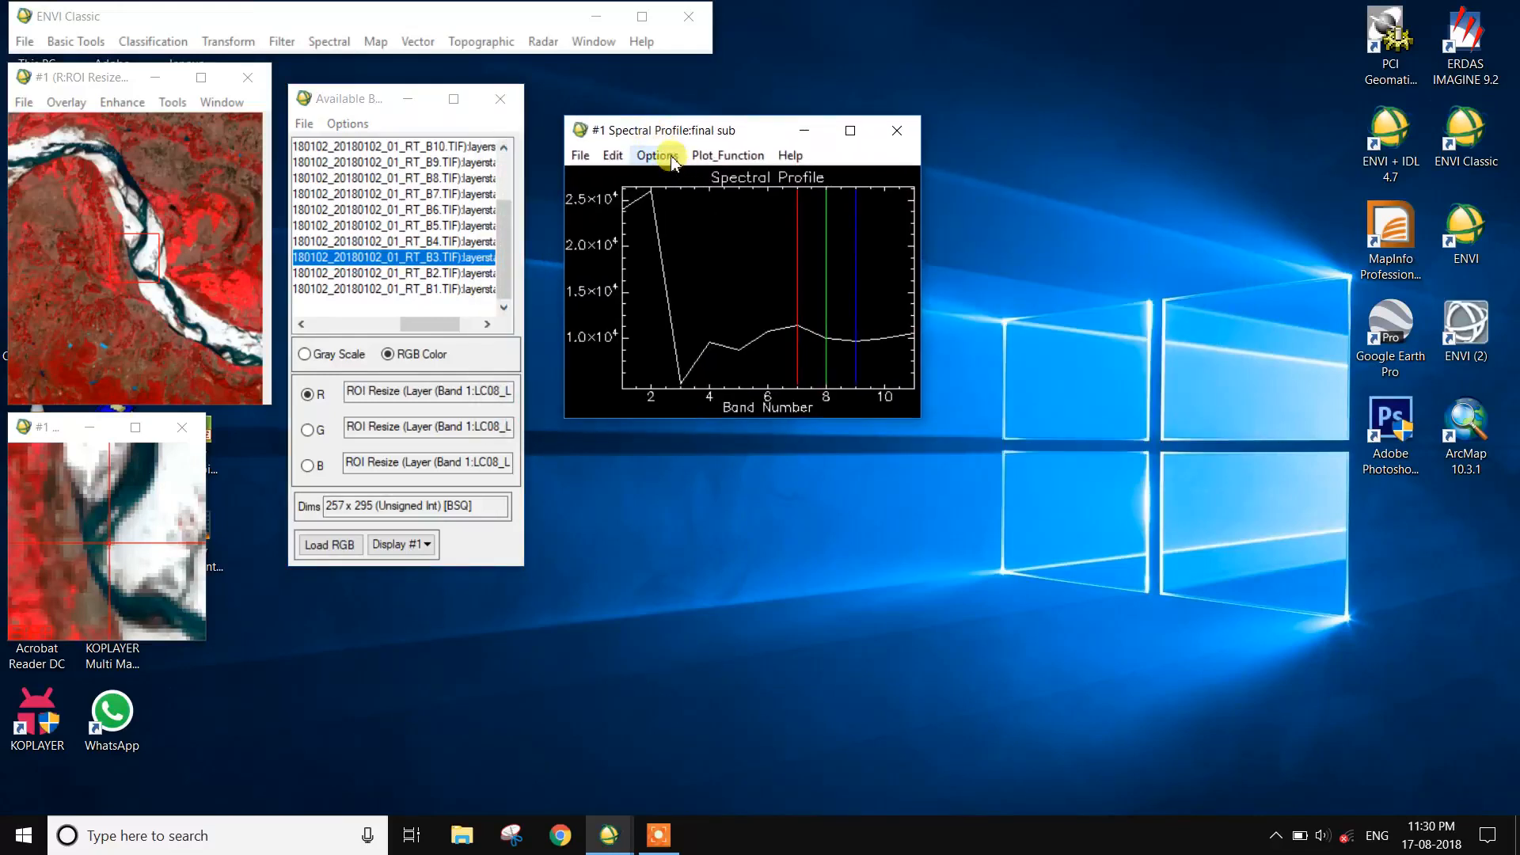
- Create a new plot window containing the current spectral plot and place it beside the spectral profile
left_click(673, 158)
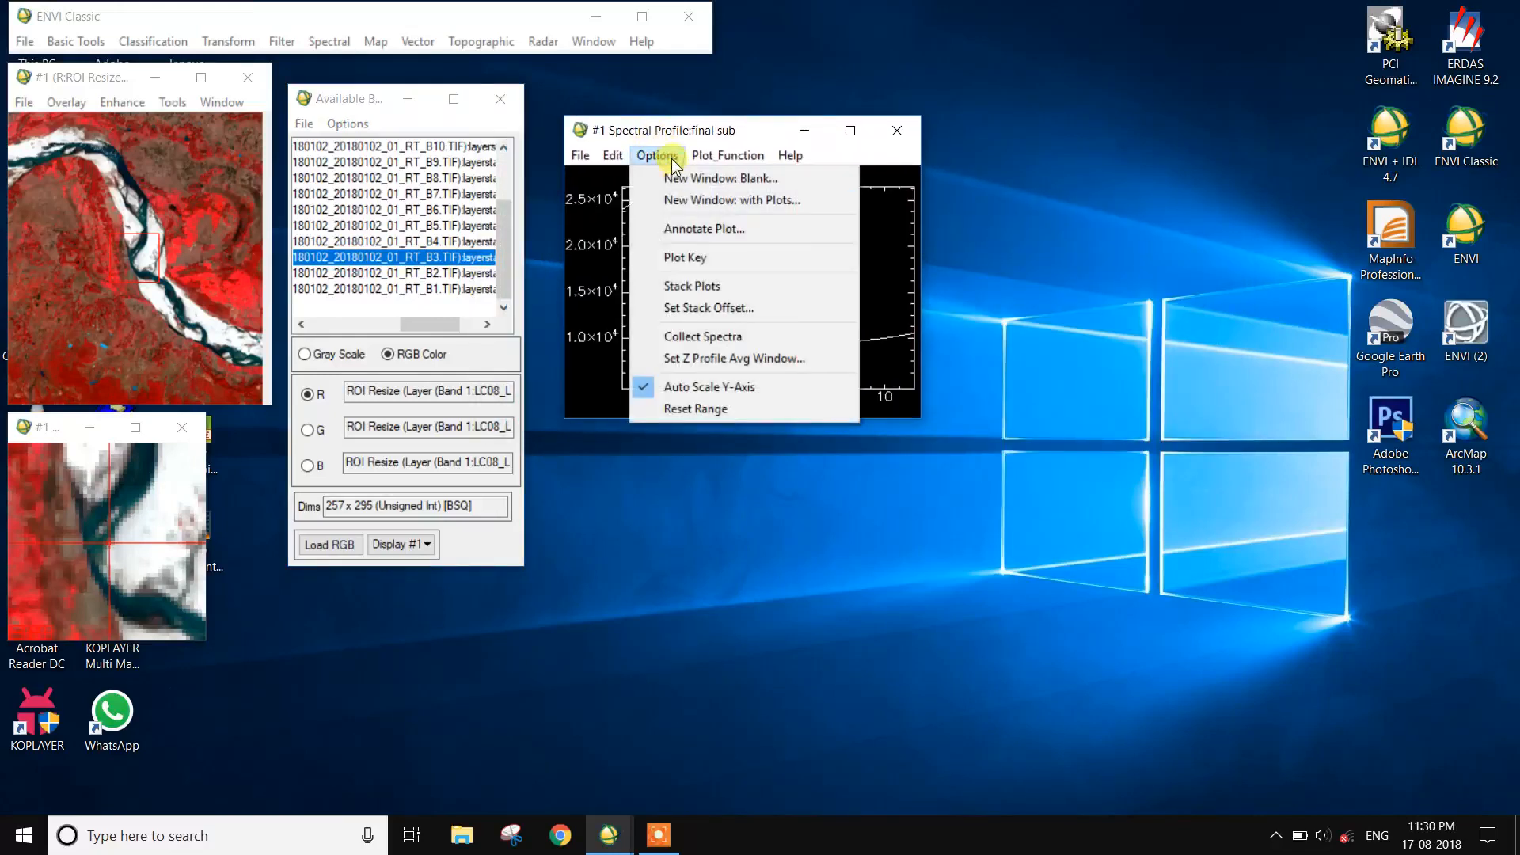
left_click(686, 204)
left_click_drag(716, 315, 1092, 200)
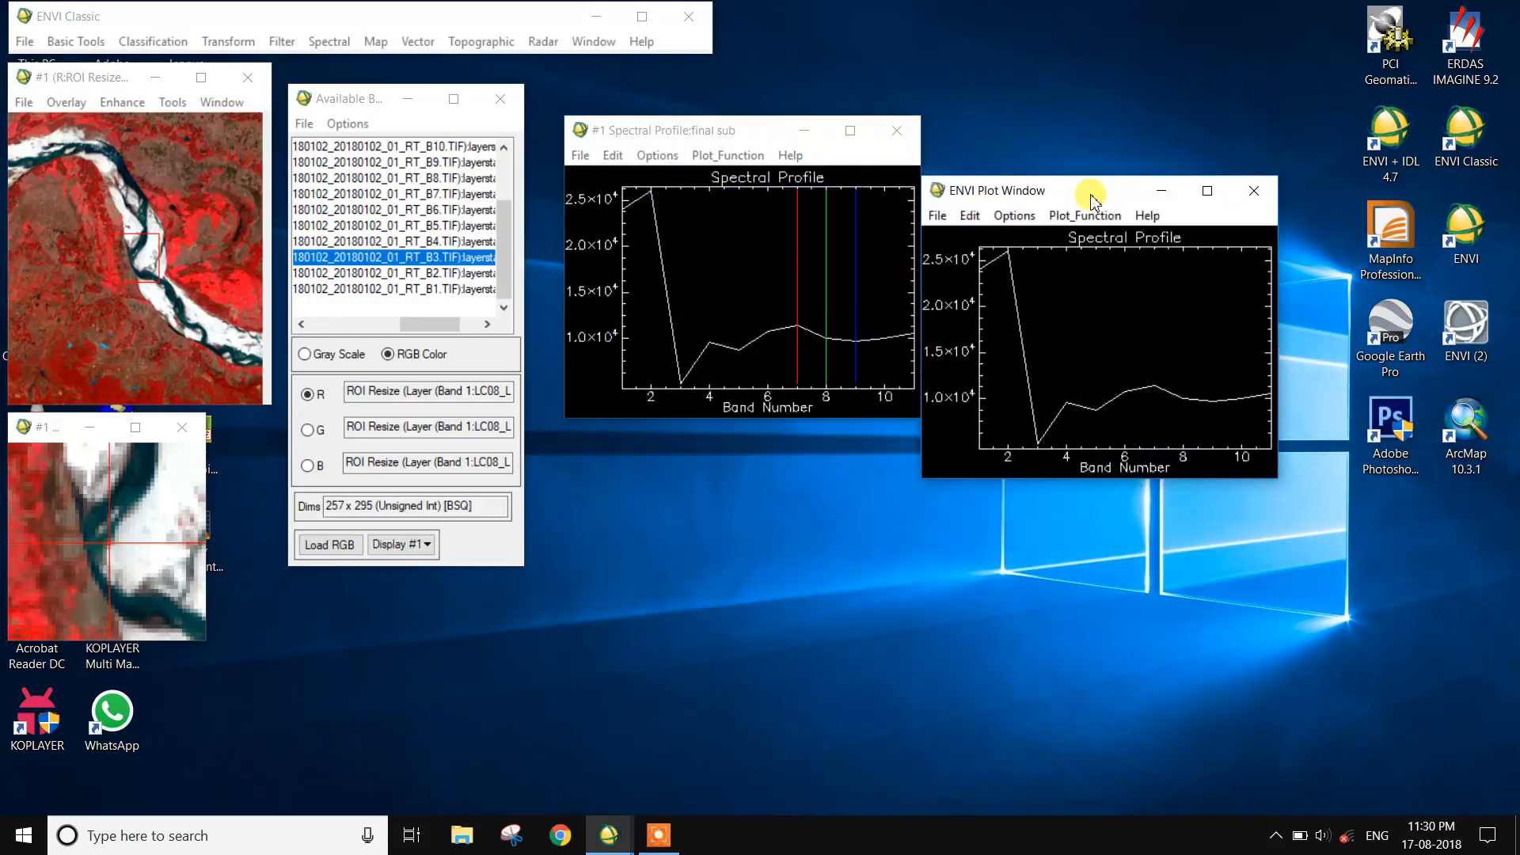
- Show the plot key in both the spectral profile and the new plot window, keeping the two windows side by side
left_click(669, 161)
left_click(685, 257)
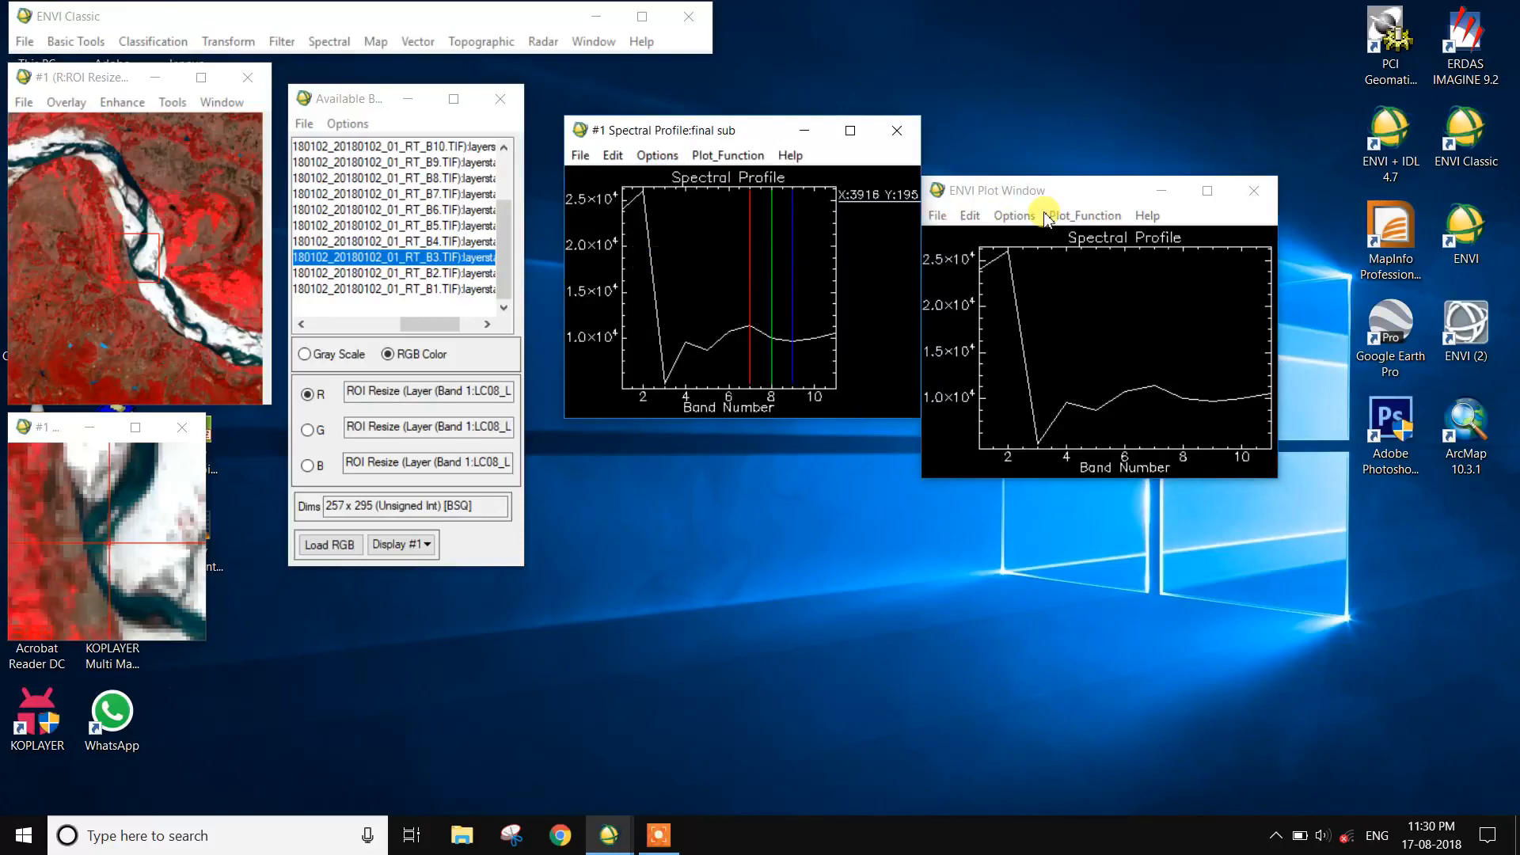
left_click(1013, 214)
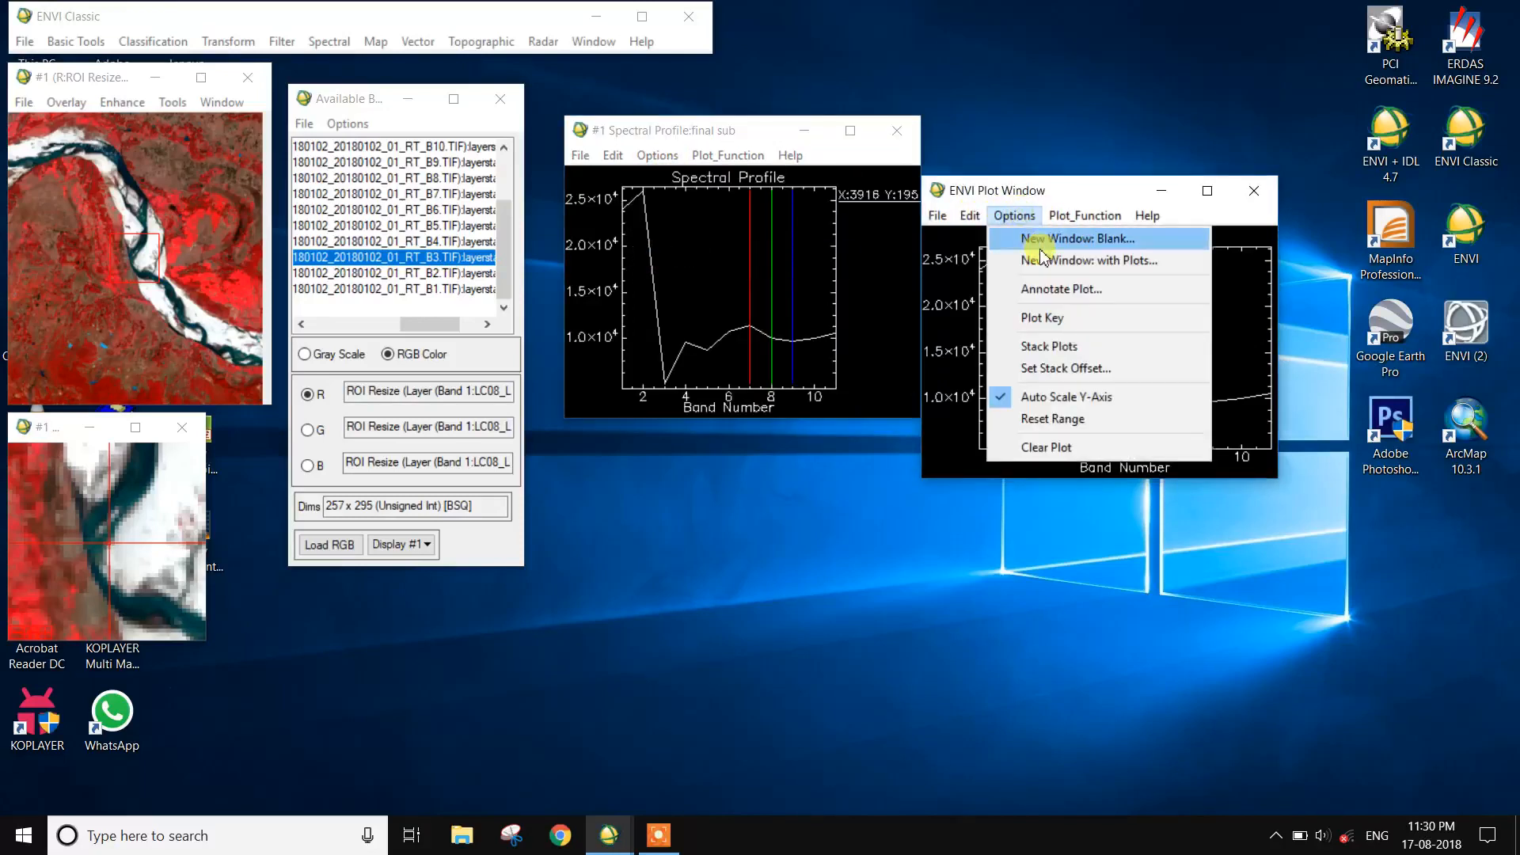
left_click(1061, 317)
left_click_drag(1043, 191, 1066, 126)
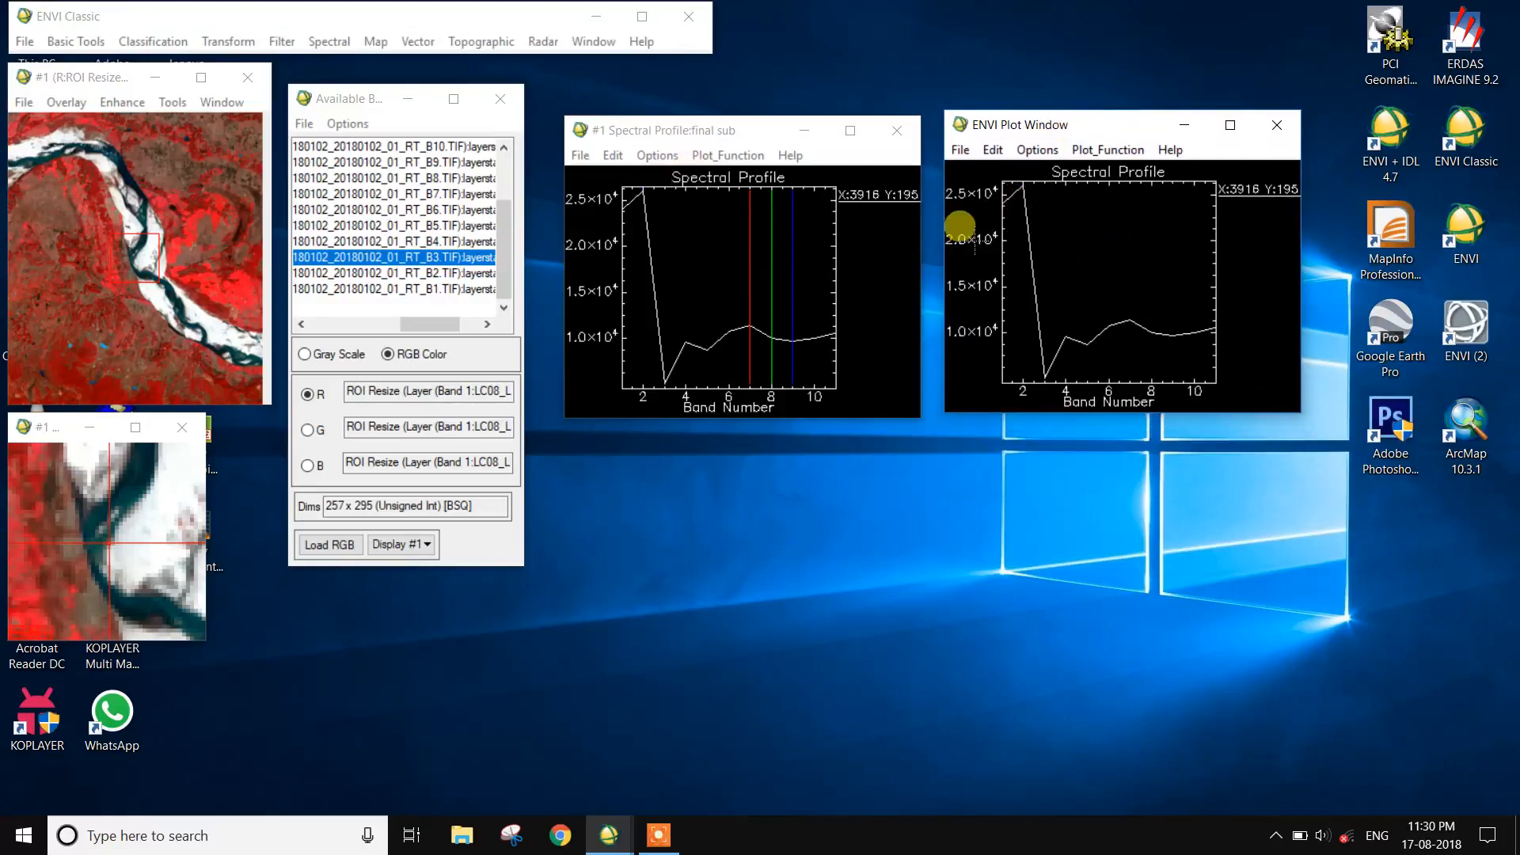
- Move the profile location onto the white sand bar, then open the new plot window's data parameters and rearrange the windows
left_click_drag(95, 539, 132, 512)
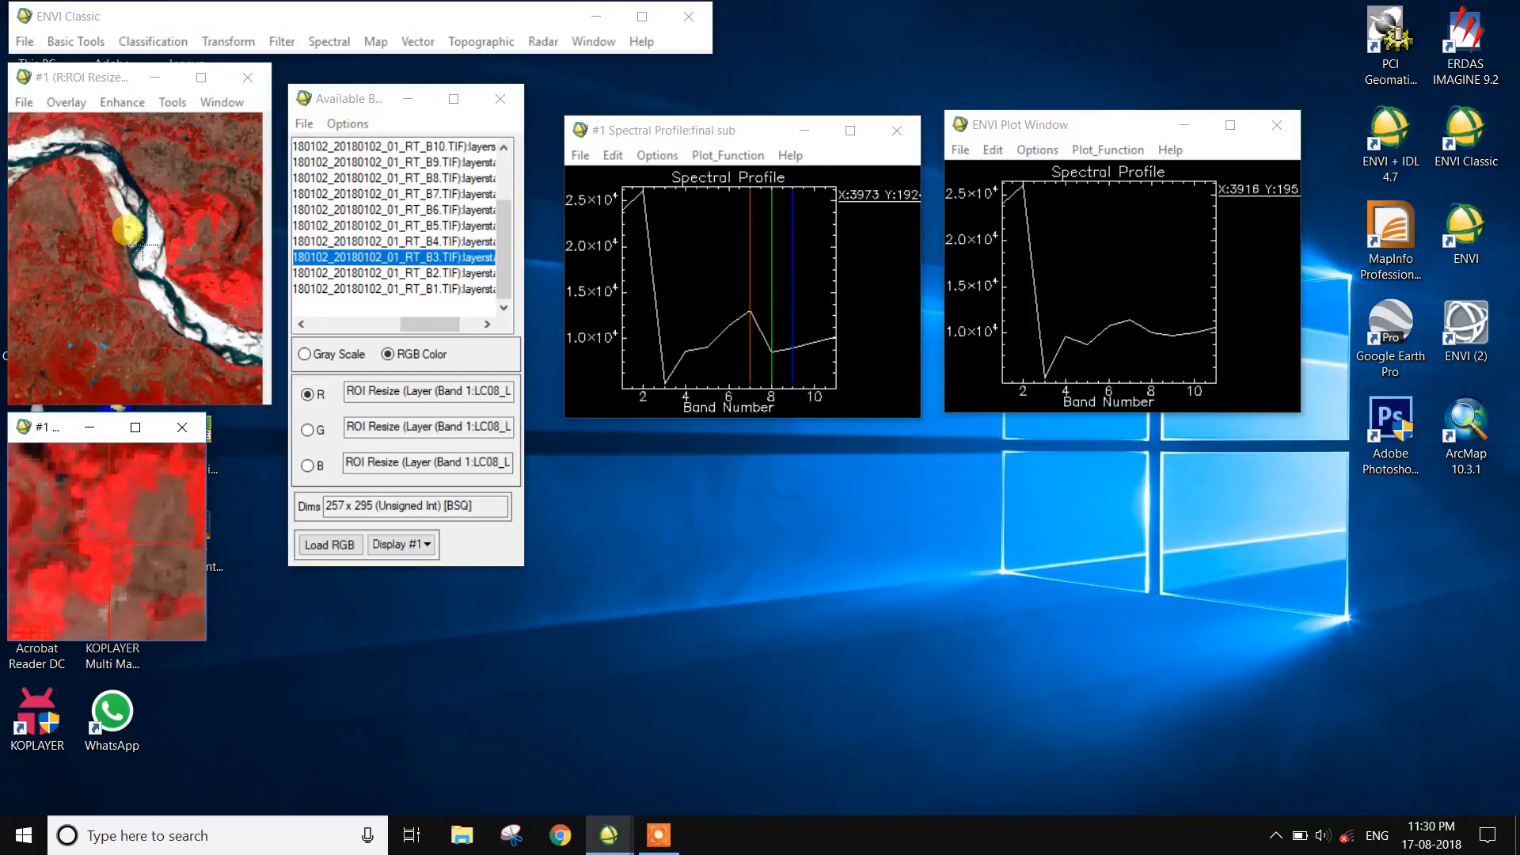
left_click(161, 301)
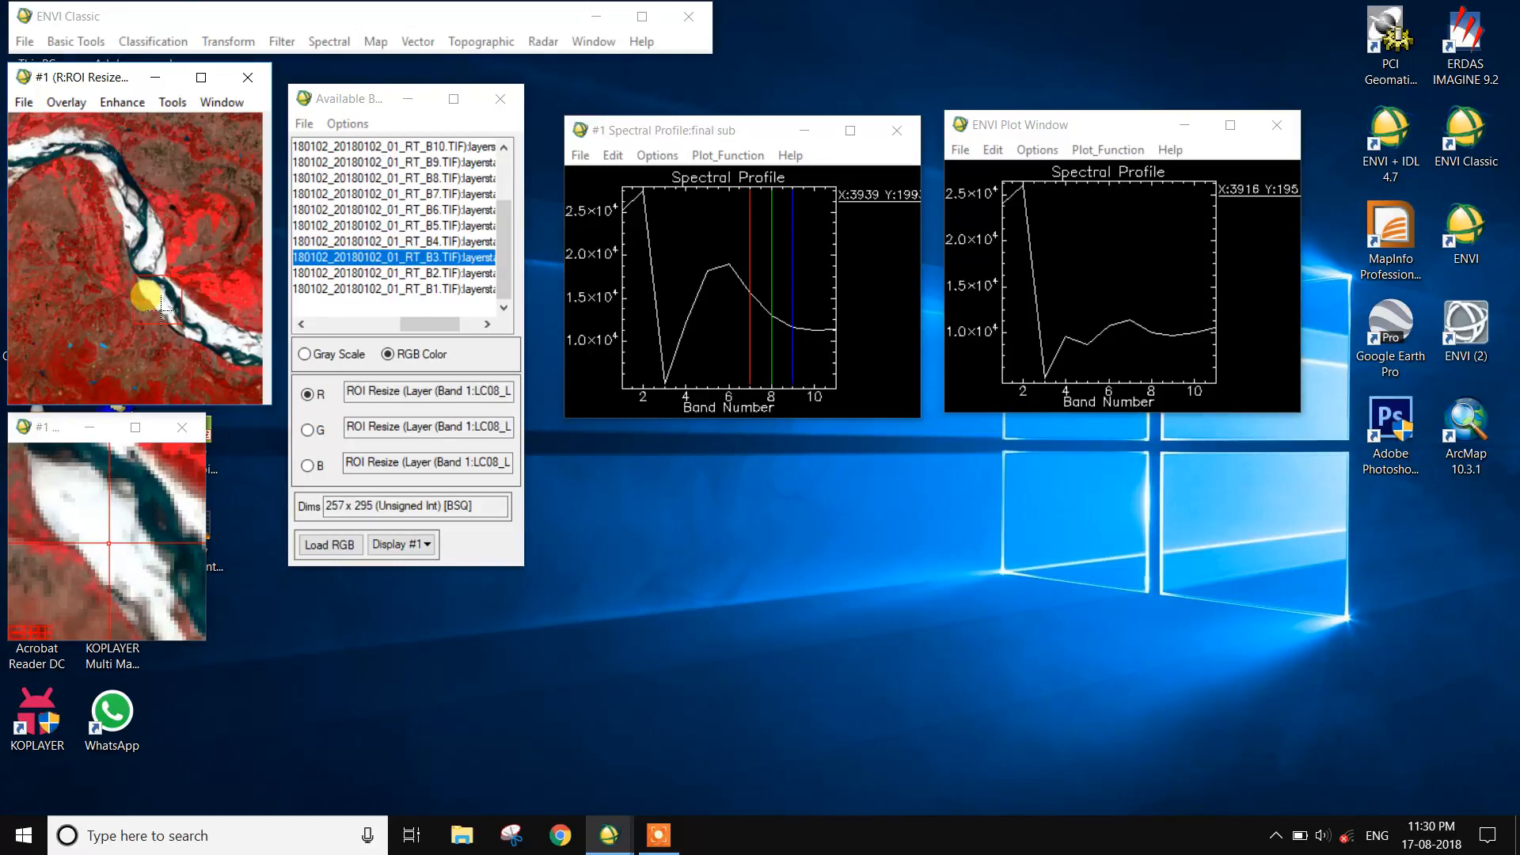
left_click(1044, 151)
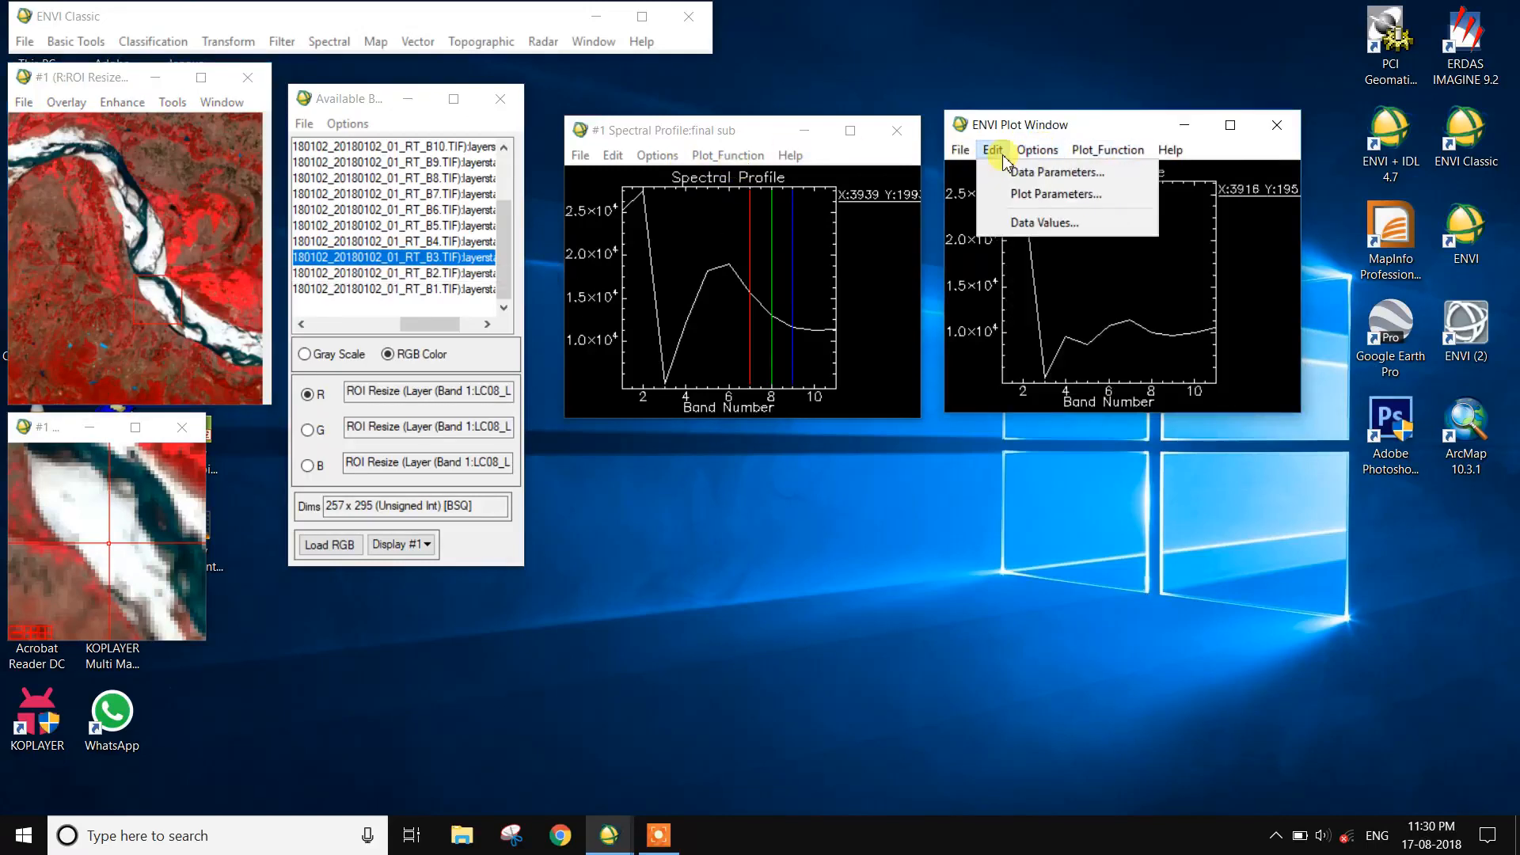
left_click(1010, 172)
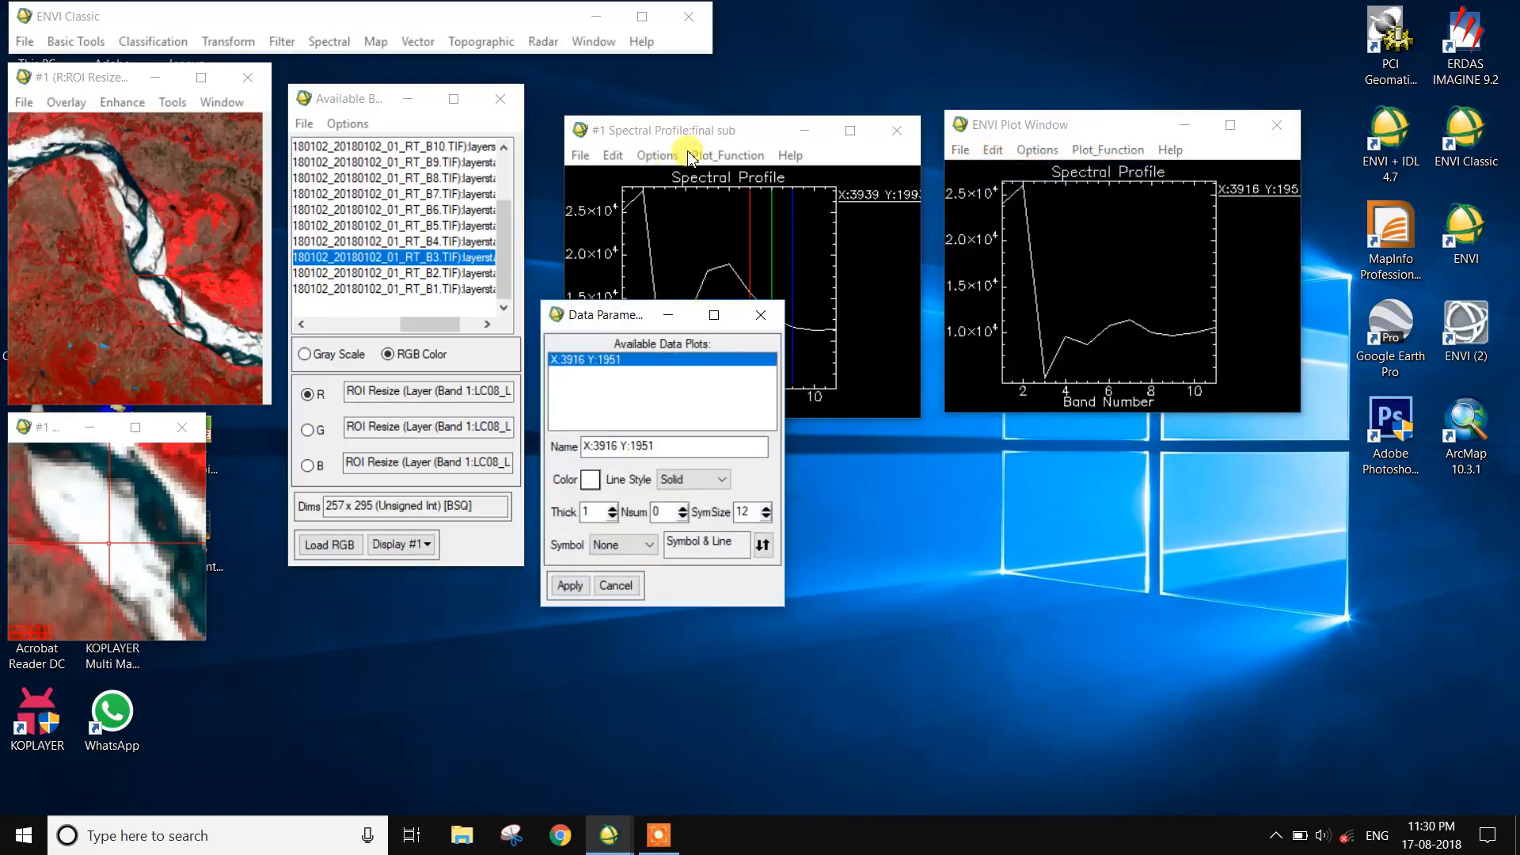
left_click_drag(711, 136, 1089, 438)
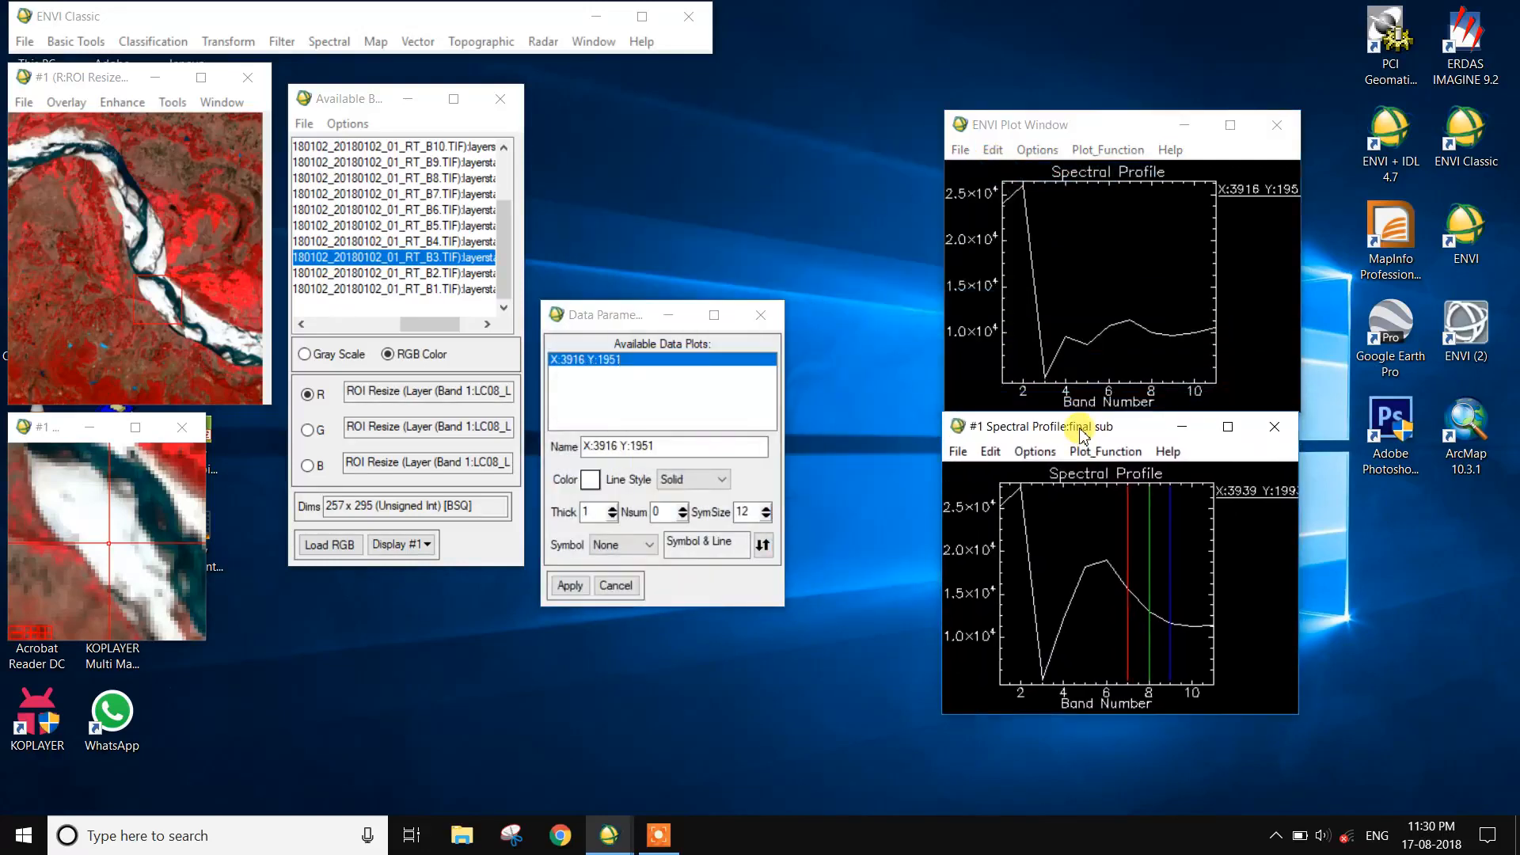
left_click_drag(622, 326, 714, 197)
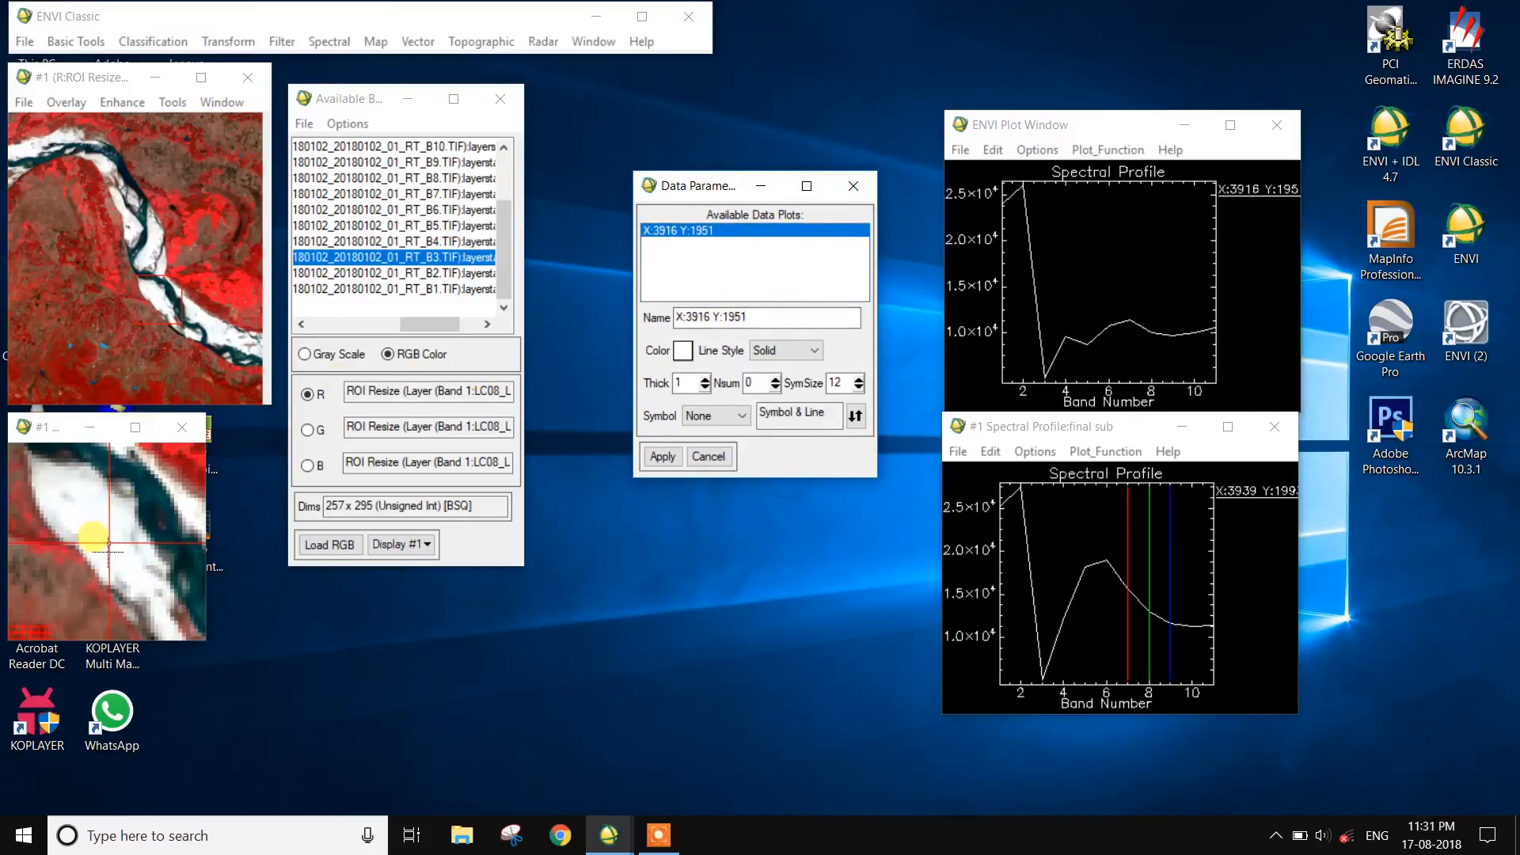
- Rename the spectrum in the new plot window as sand and set its color to white
left_click_drag(755, 315, 644, 341)
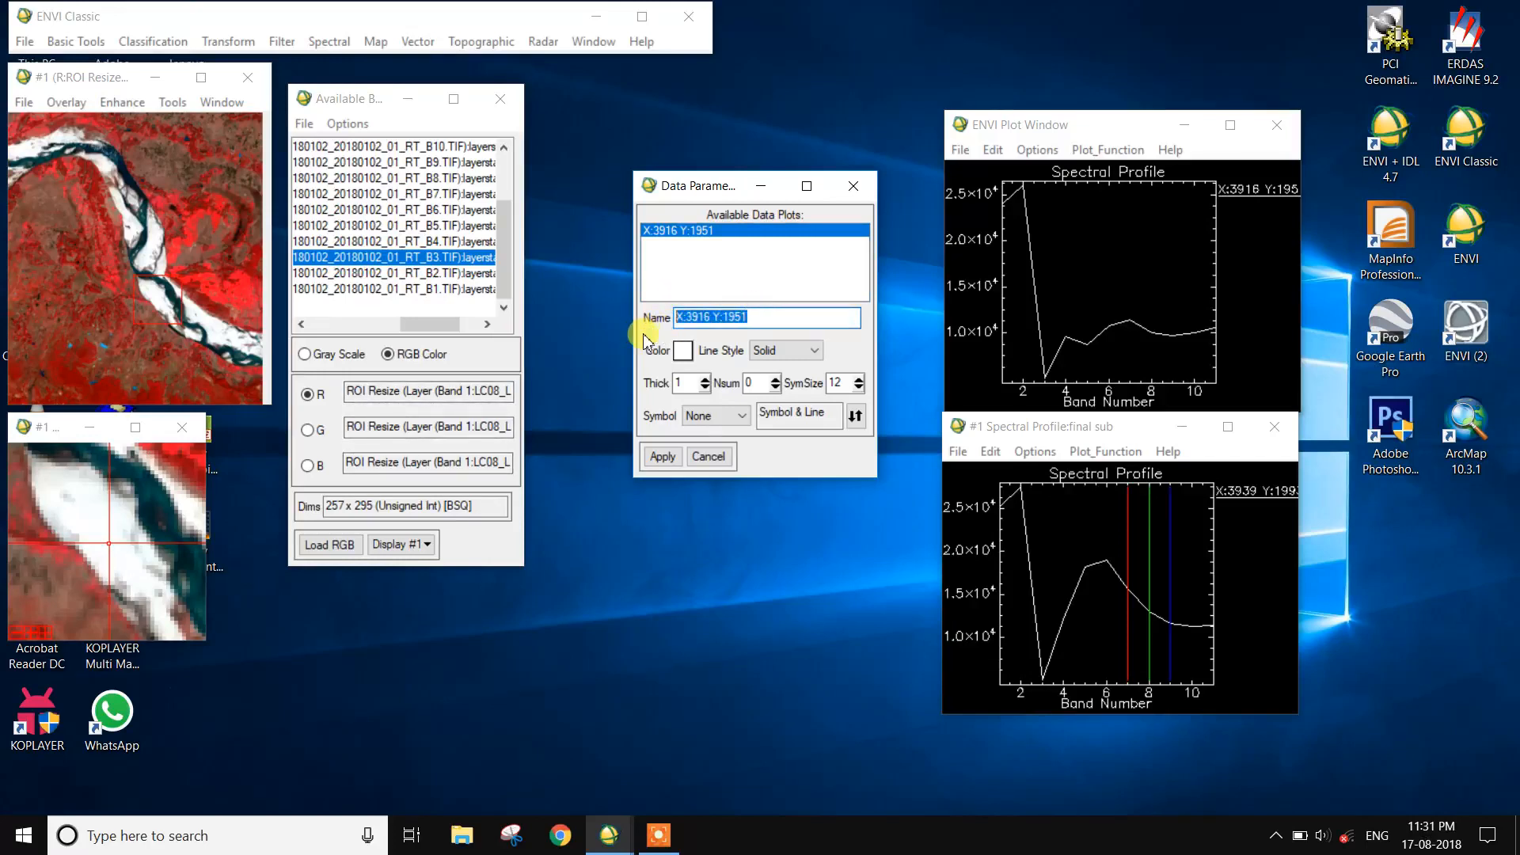
type("sand")
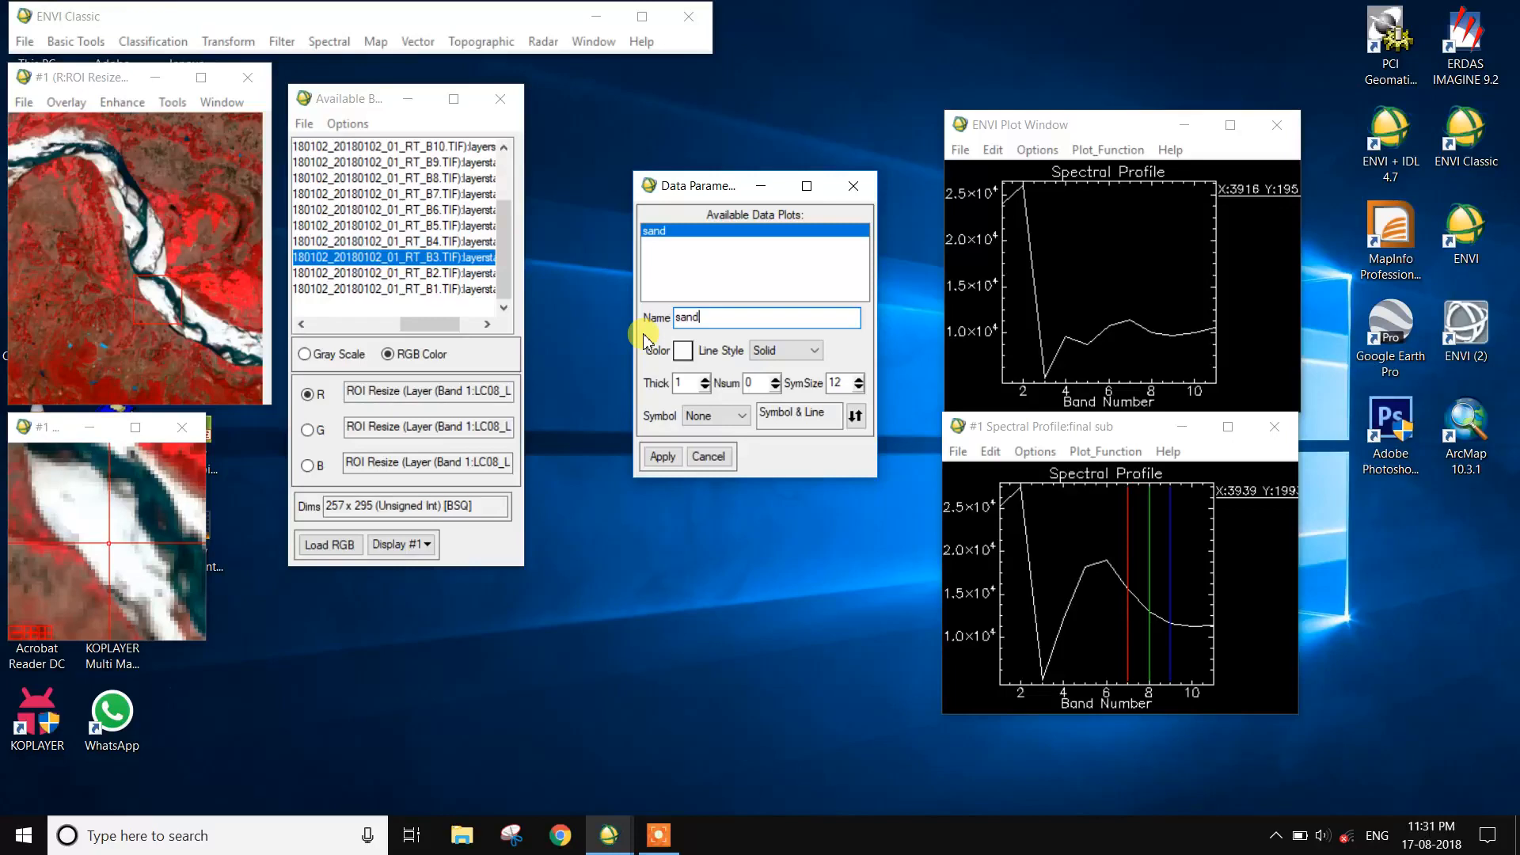
left_click(682, 350)
mouse_move(723, 354)
left_click(881, 386)
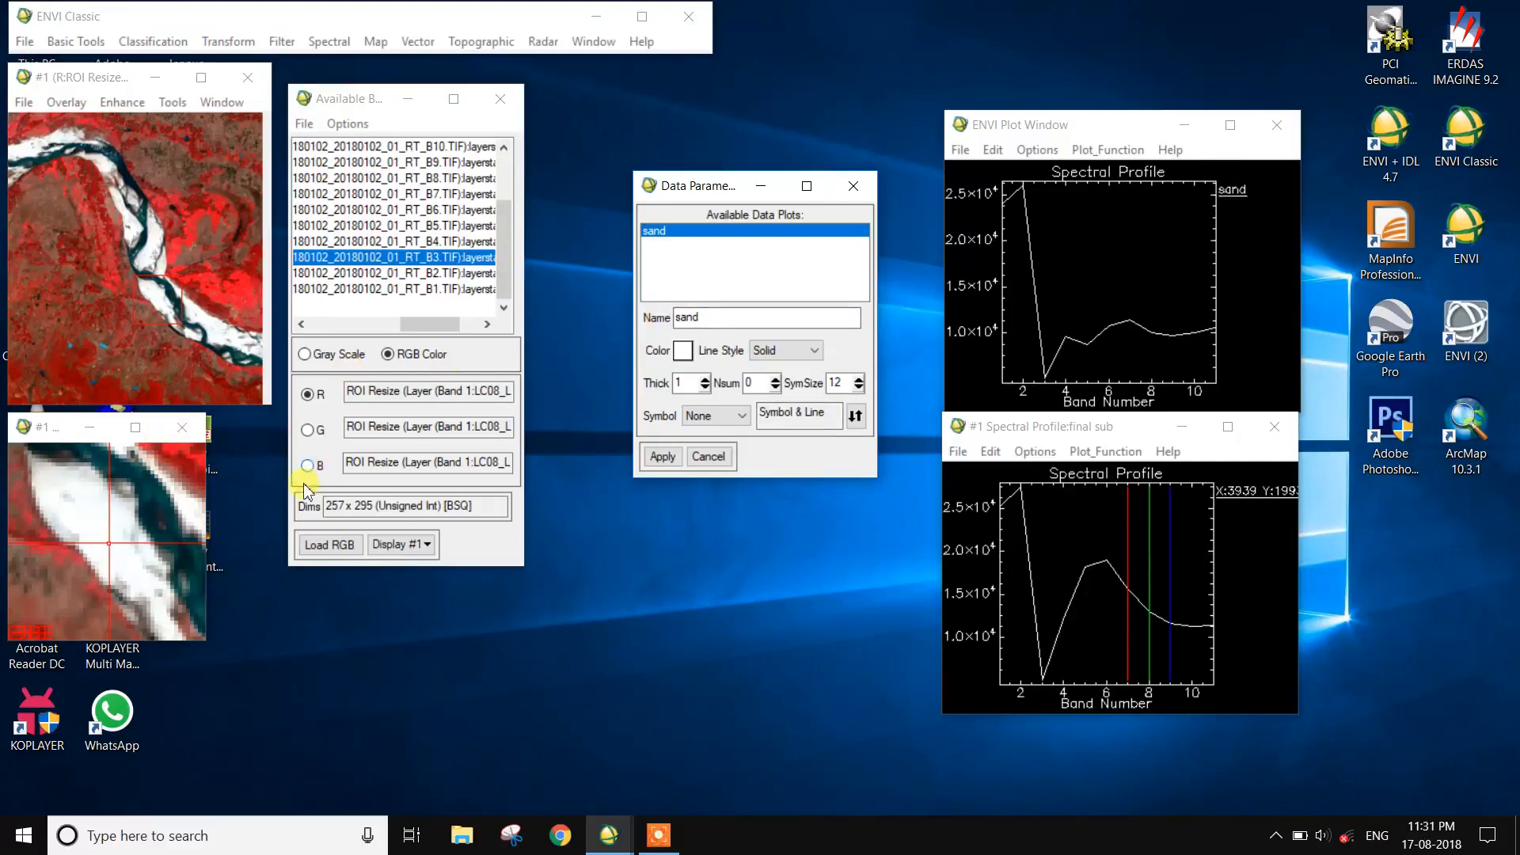
- Sample a river water pixel at about X:3951 Y:1983 and copy its spectrum from the spectral profile into the plot window
left_click(142, 498)
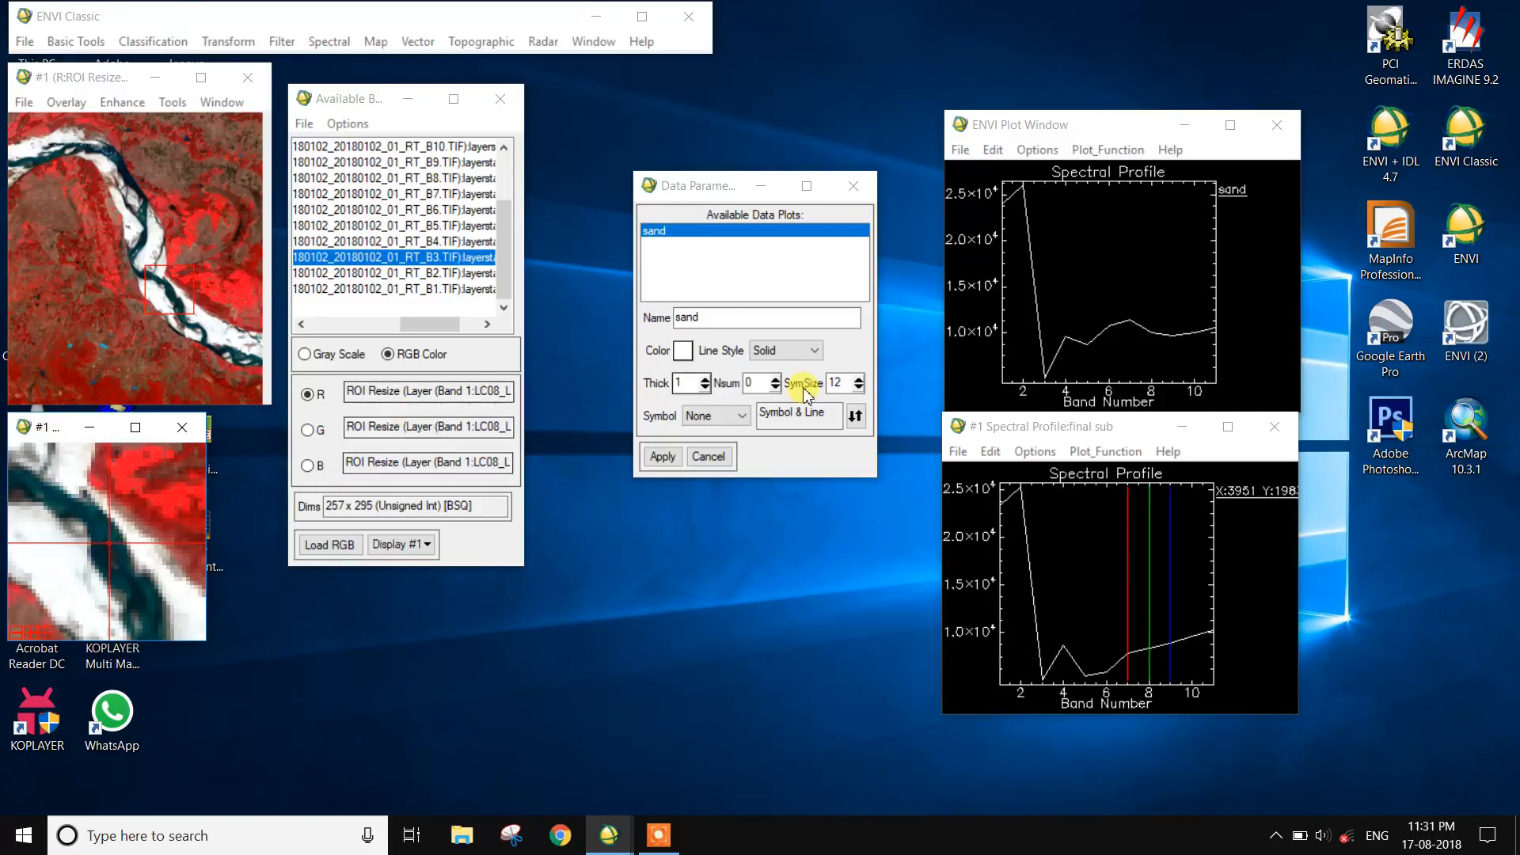
left_click(1245, 476)
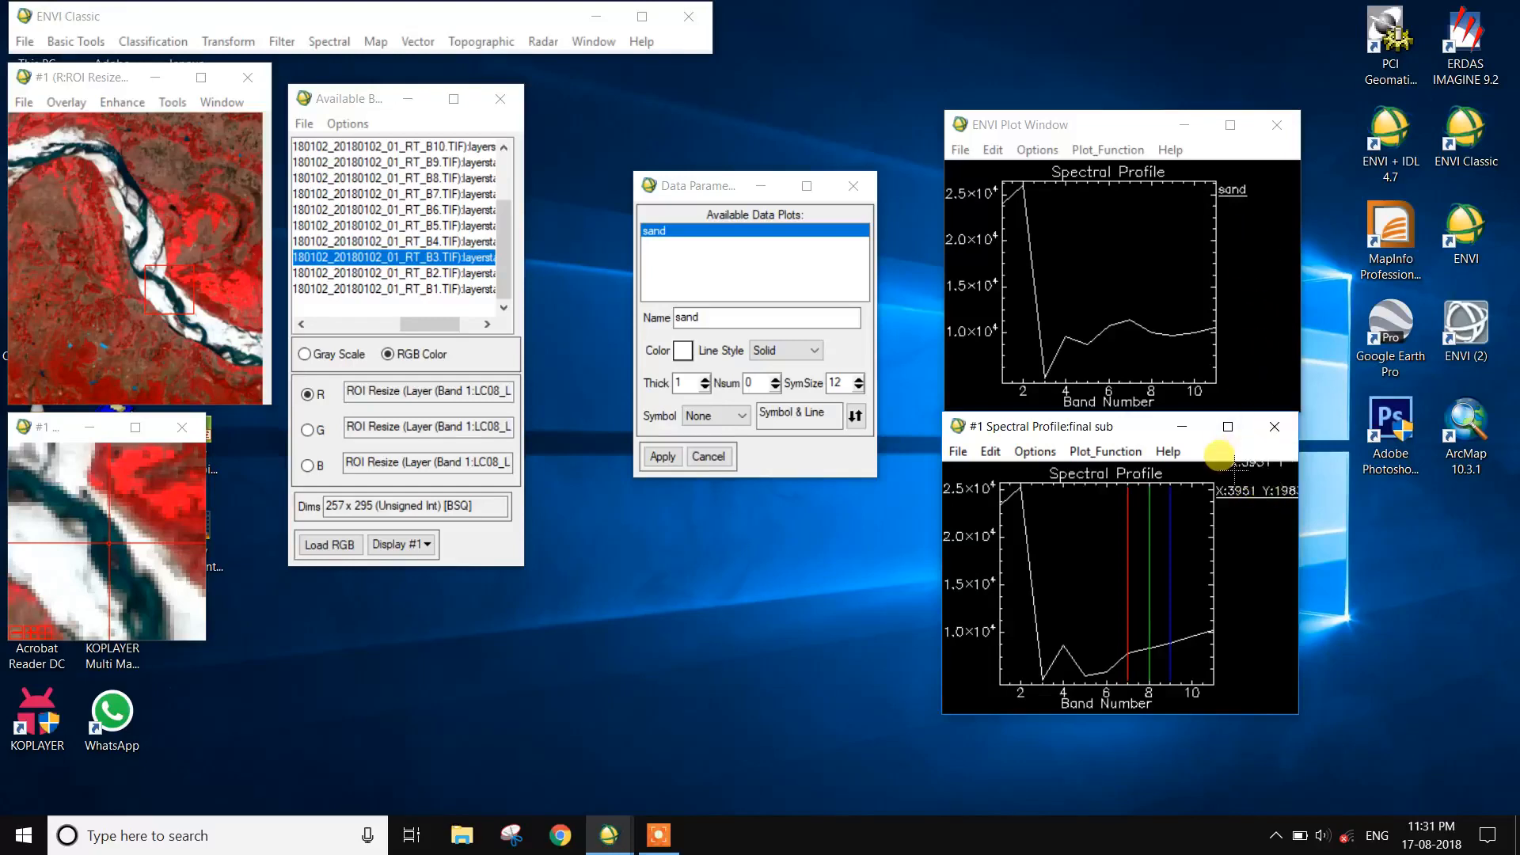
left_click(1225, 244)
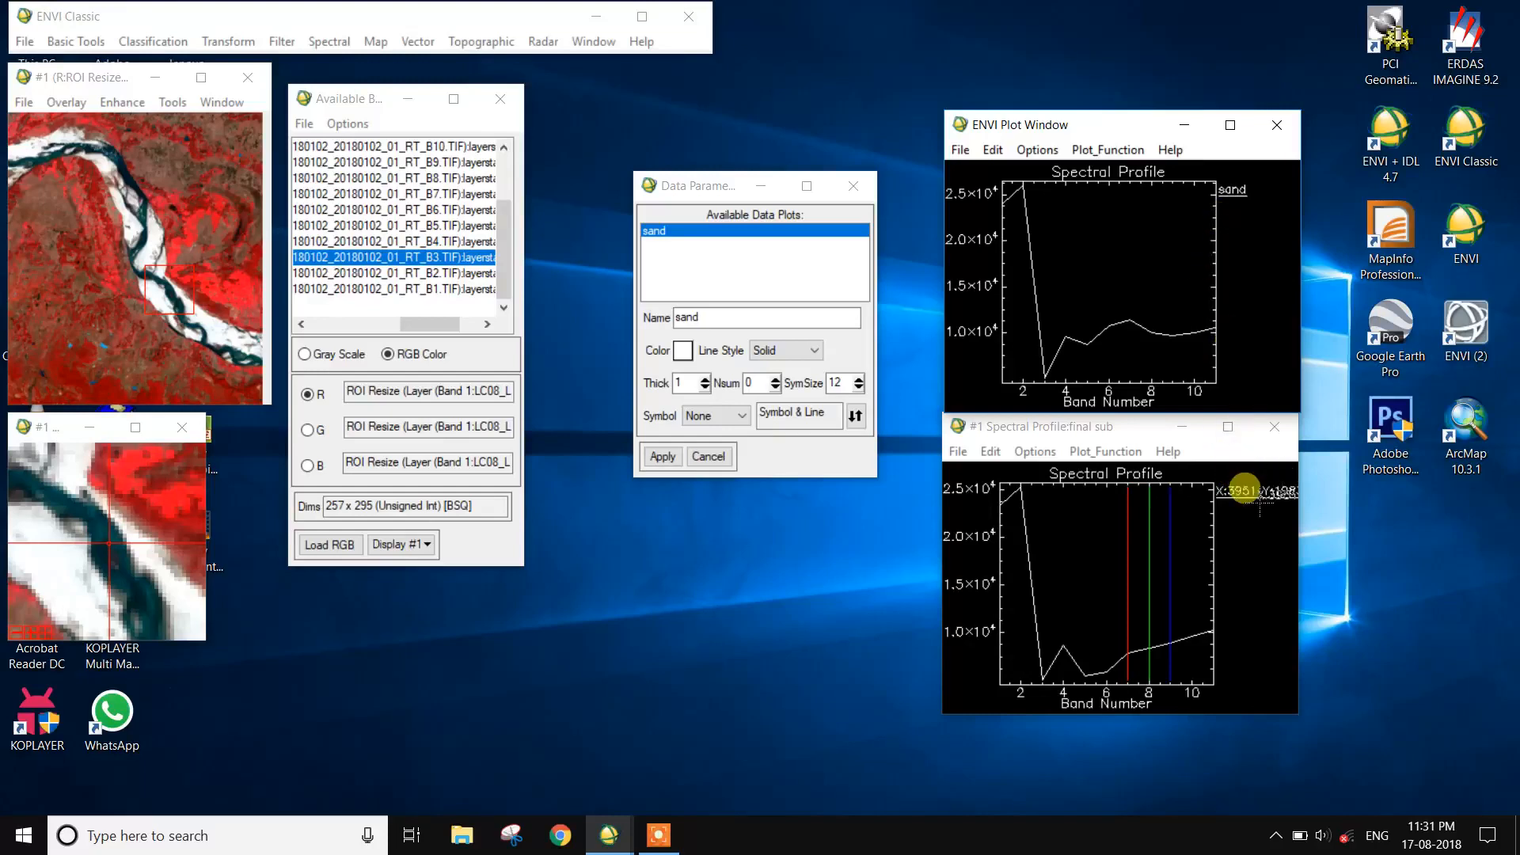
left_click(1187, 576)
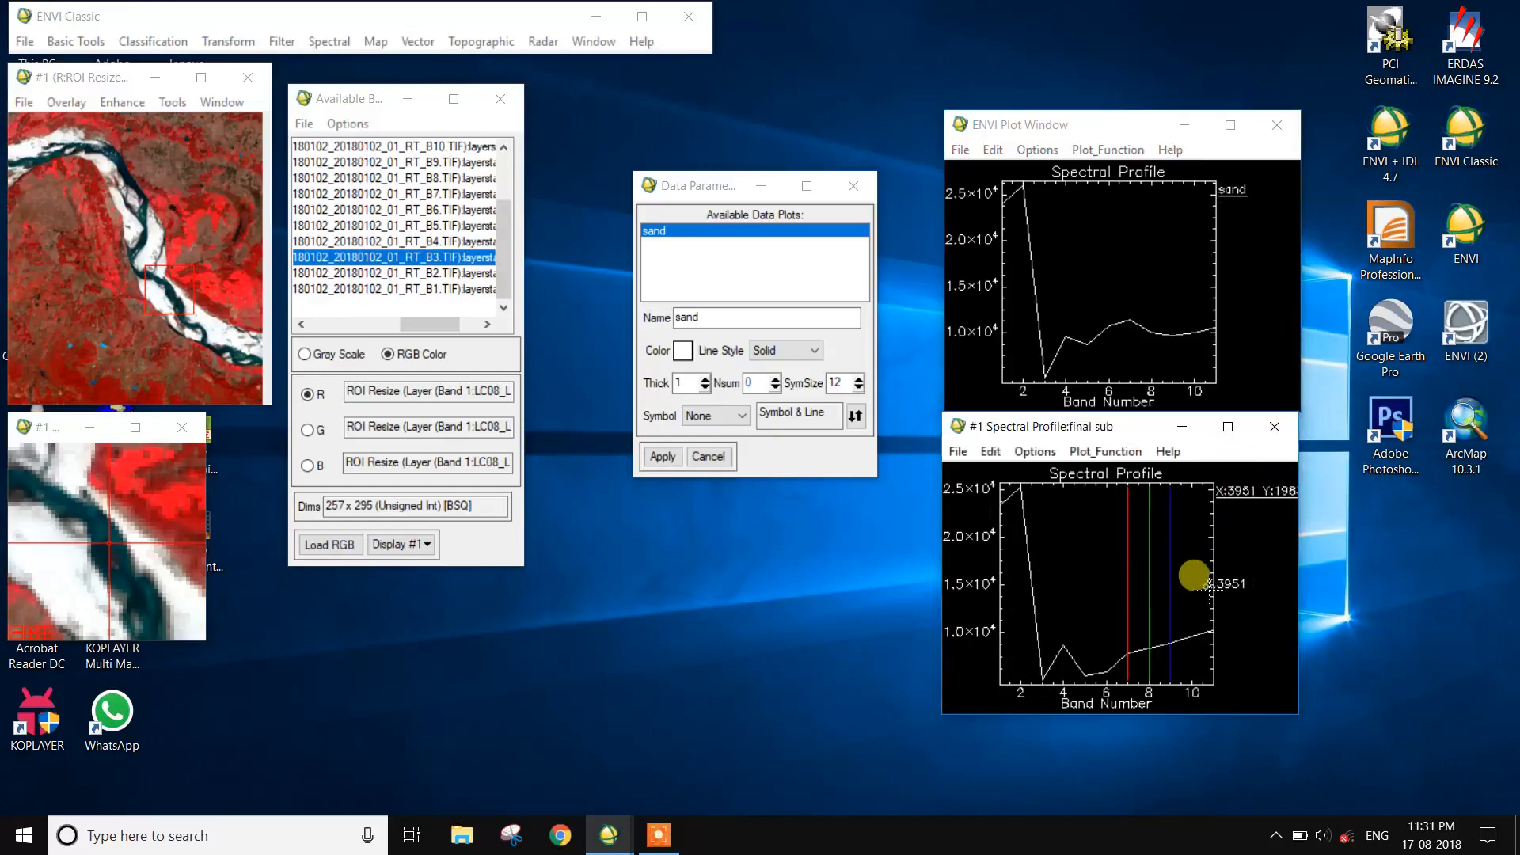
left_click_drag(1243, 479, 1195, 214)
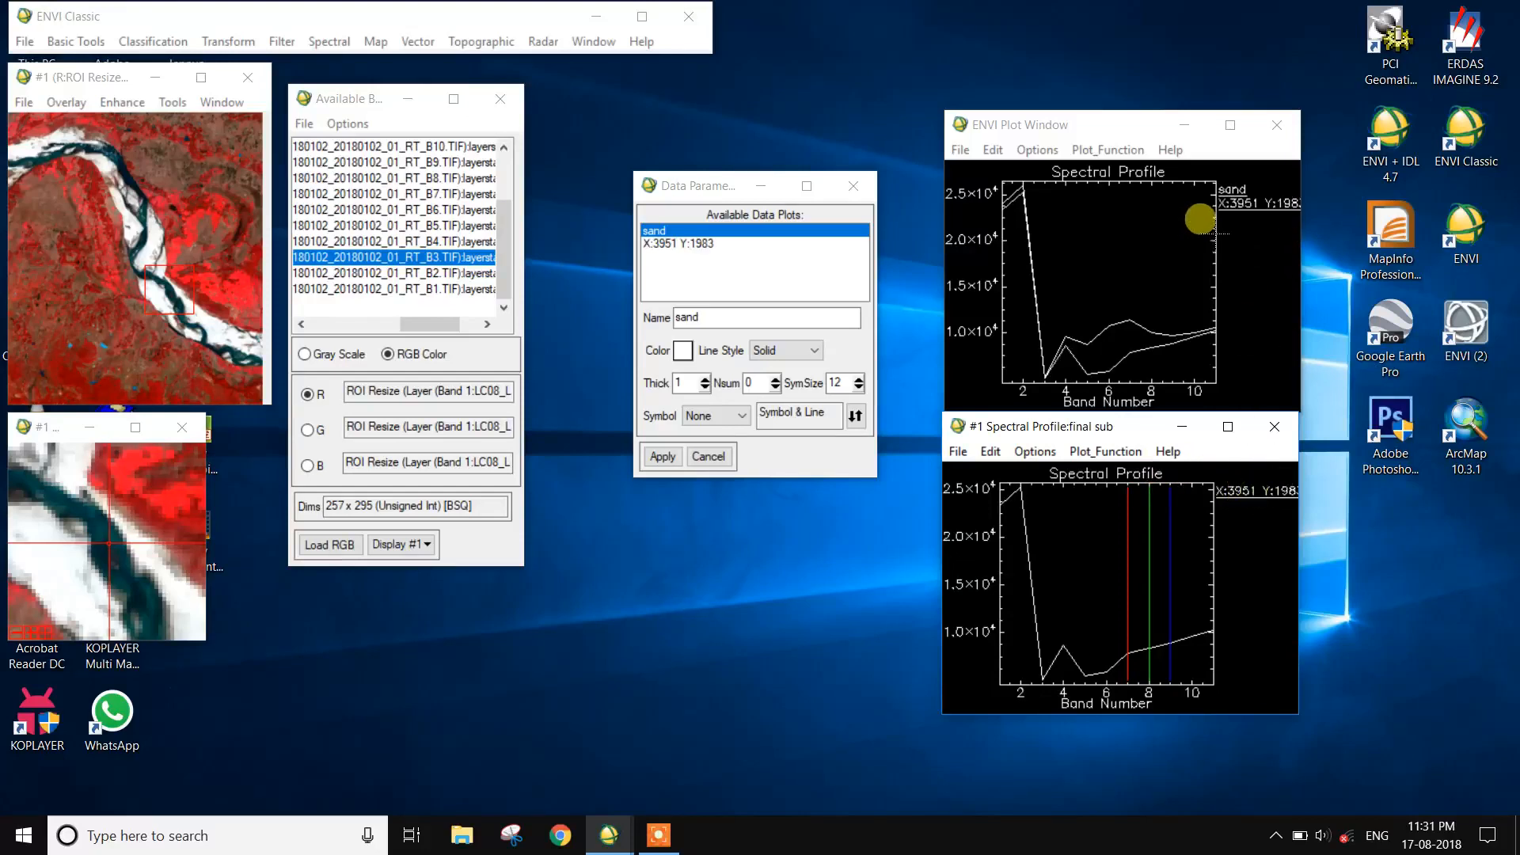
- Rename the X:3951 Y:1983 spectrum in the plot window as water body and set its color to blue
left_click(694, 245)
left_click_drag(762, 319, 659, 319)
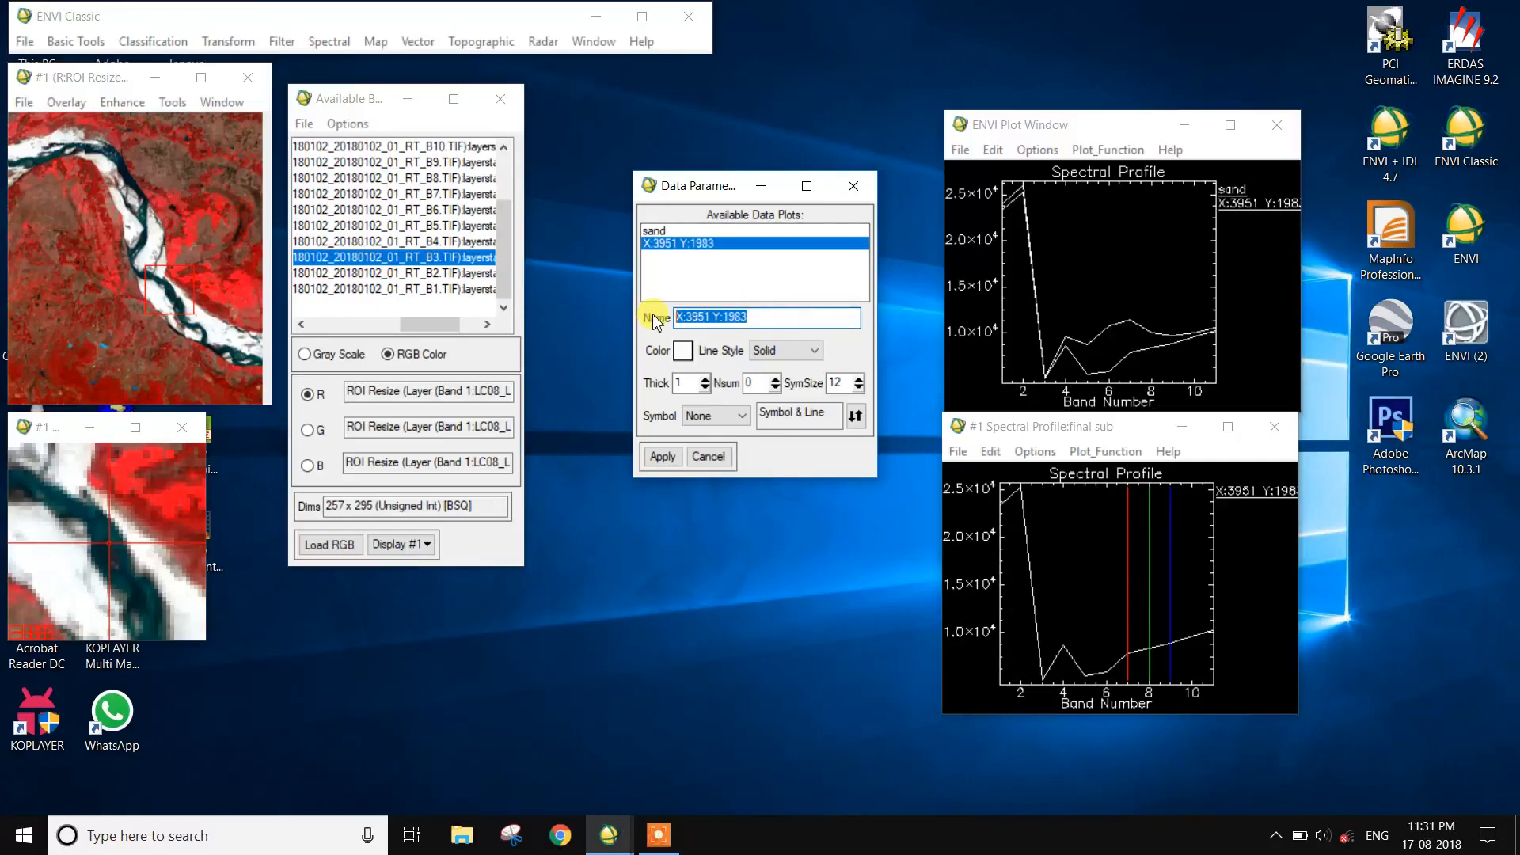
type("water body")
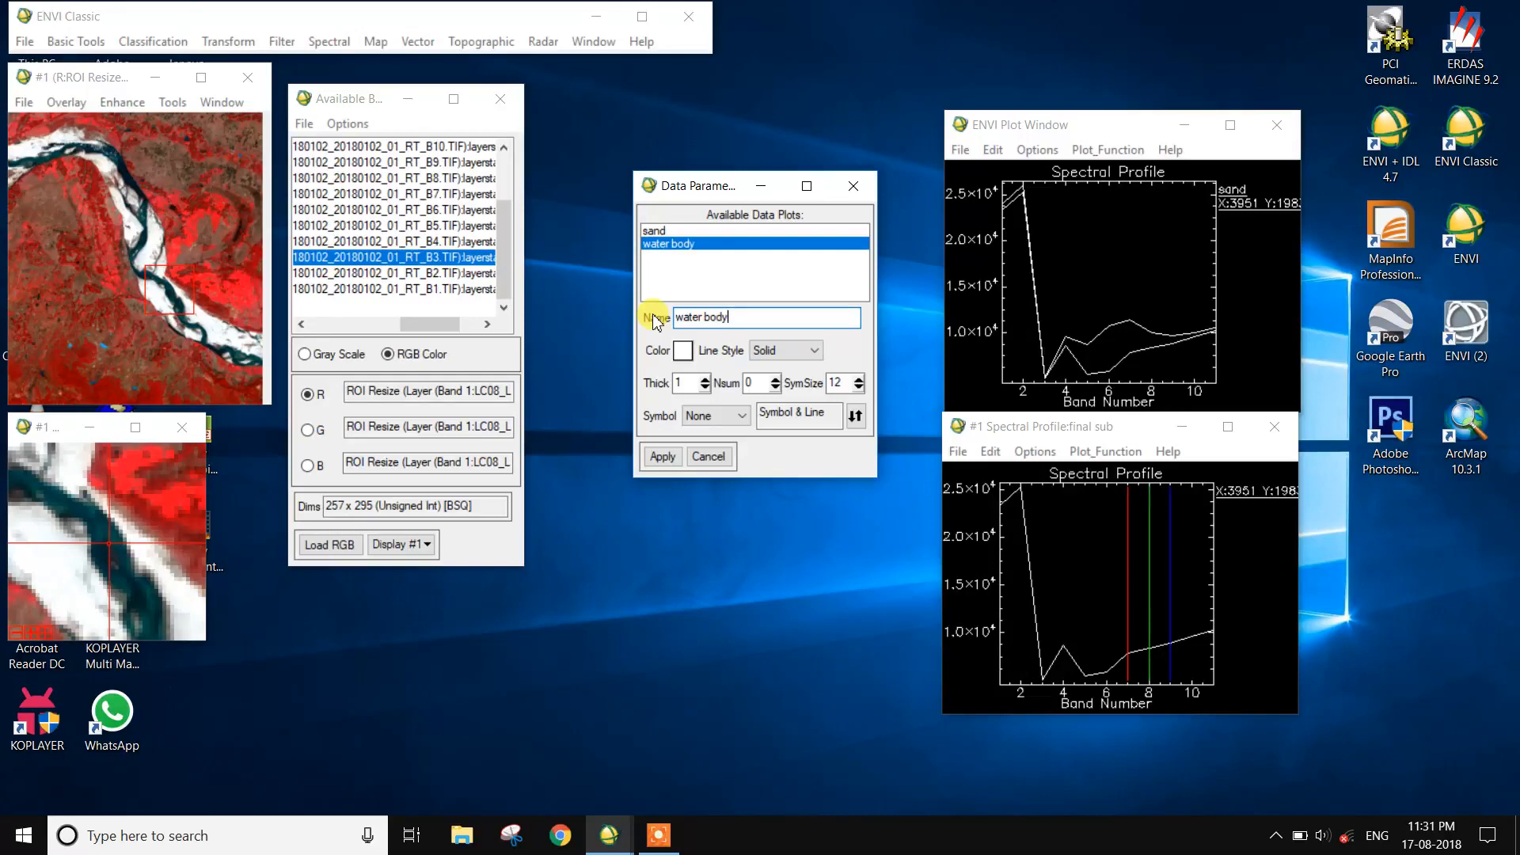
left_click(681, 350)
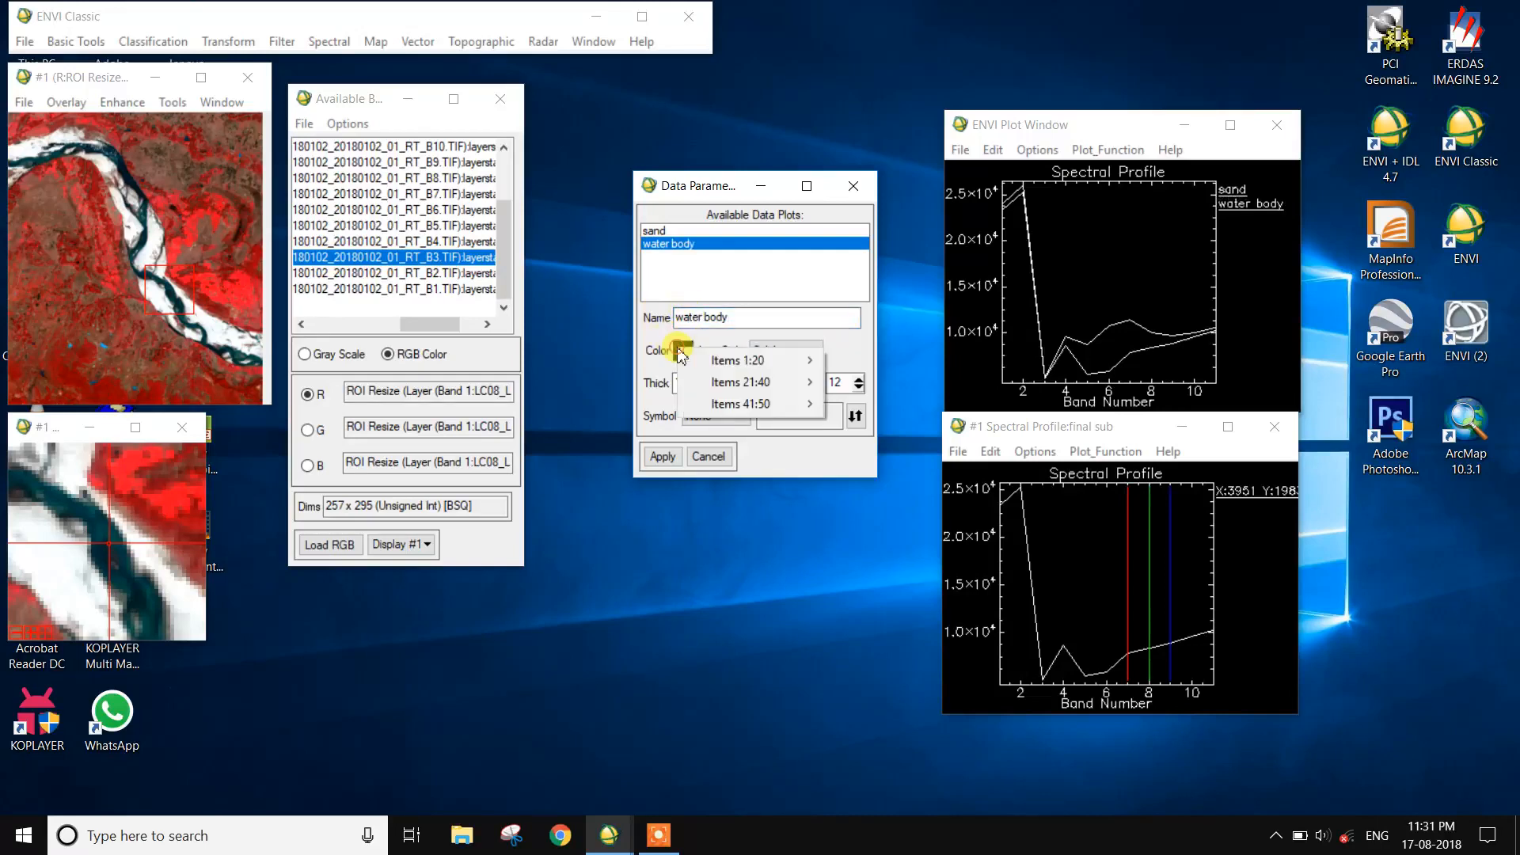
mouse_move(697, 361)
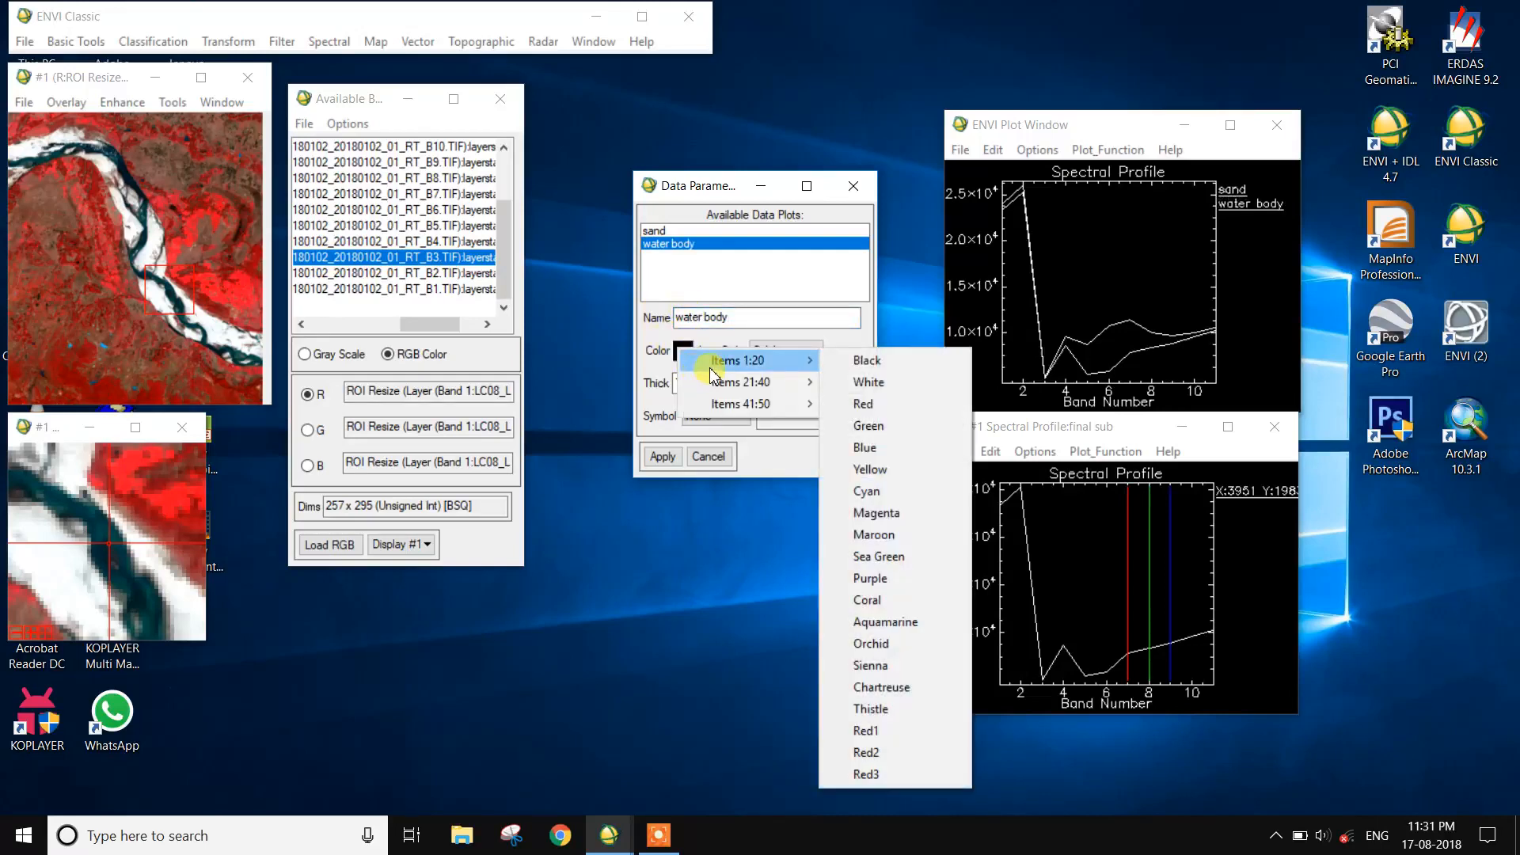
left_click(883, 448)
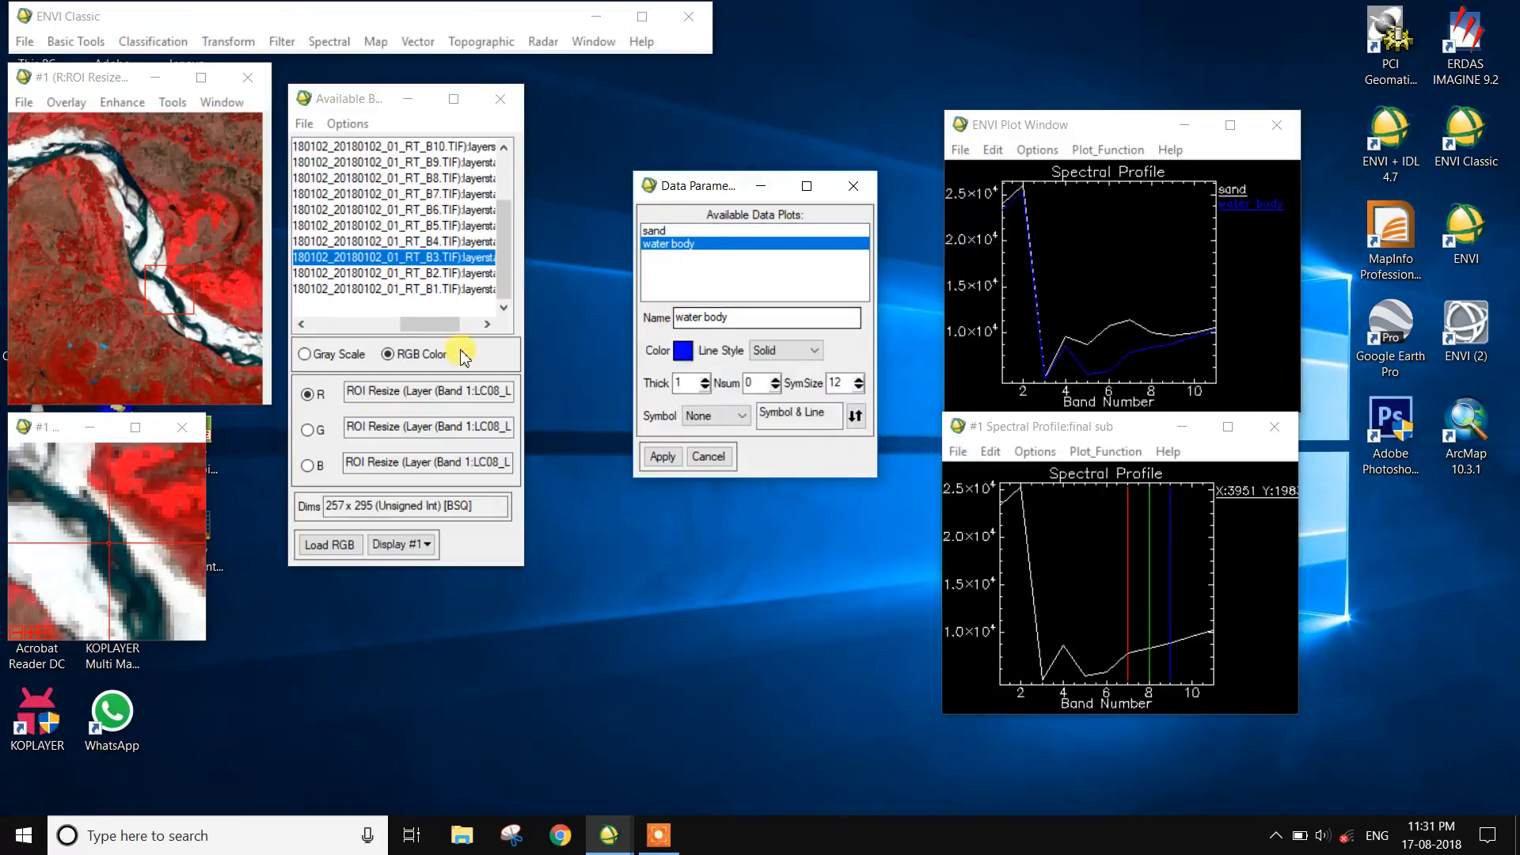
- Copy the spectrum of the red vegetation pixel at X:3888 Y:2091 into the plot window as dences forest, colored dark green
left_click(95, 386)
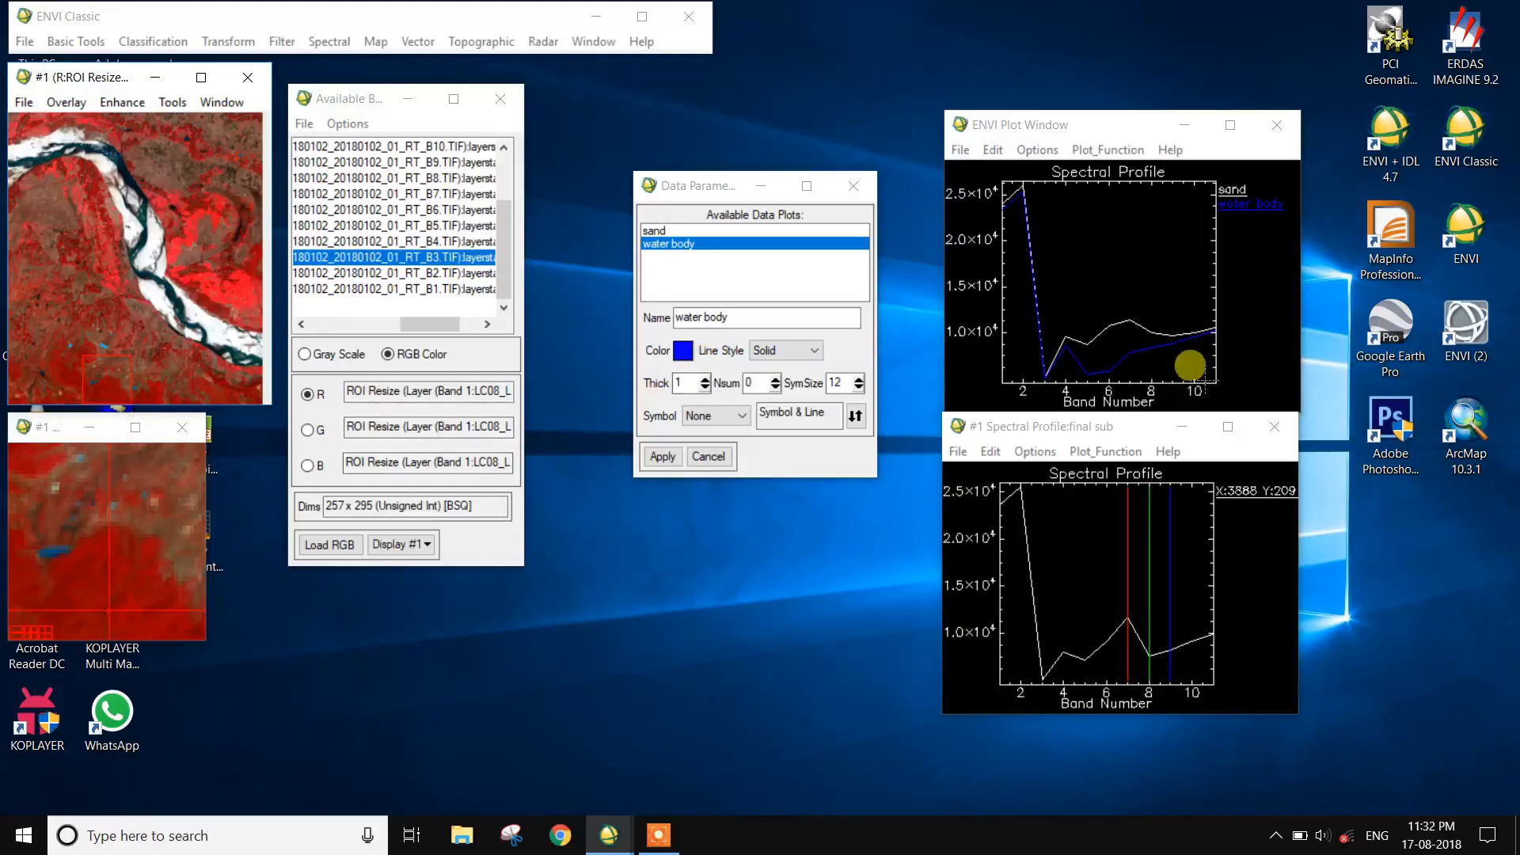
left_click_drag(1220, 468, 1219, 232)
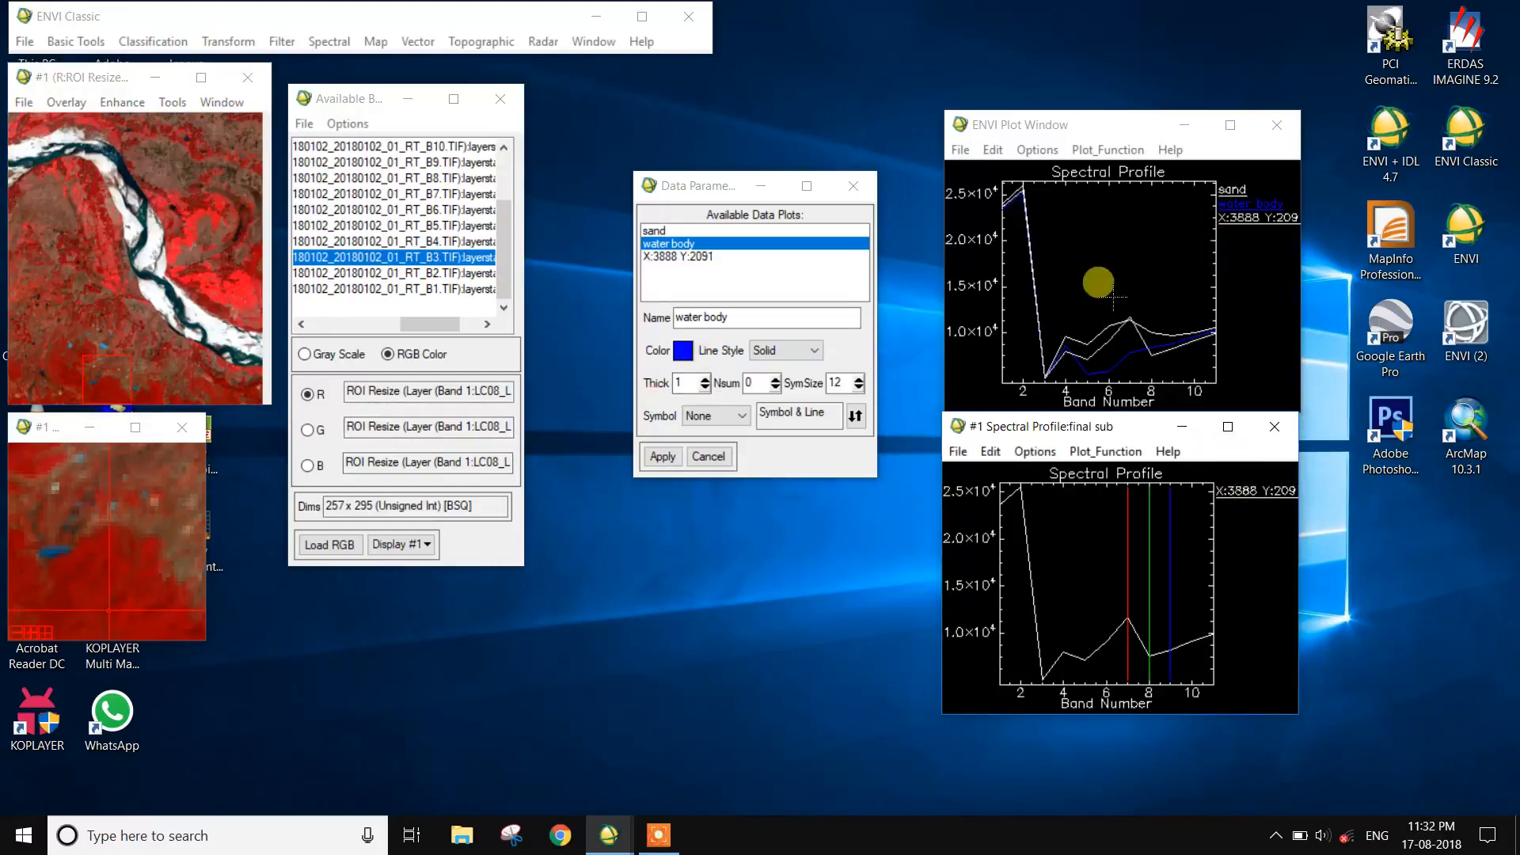
left_click(700, 257)
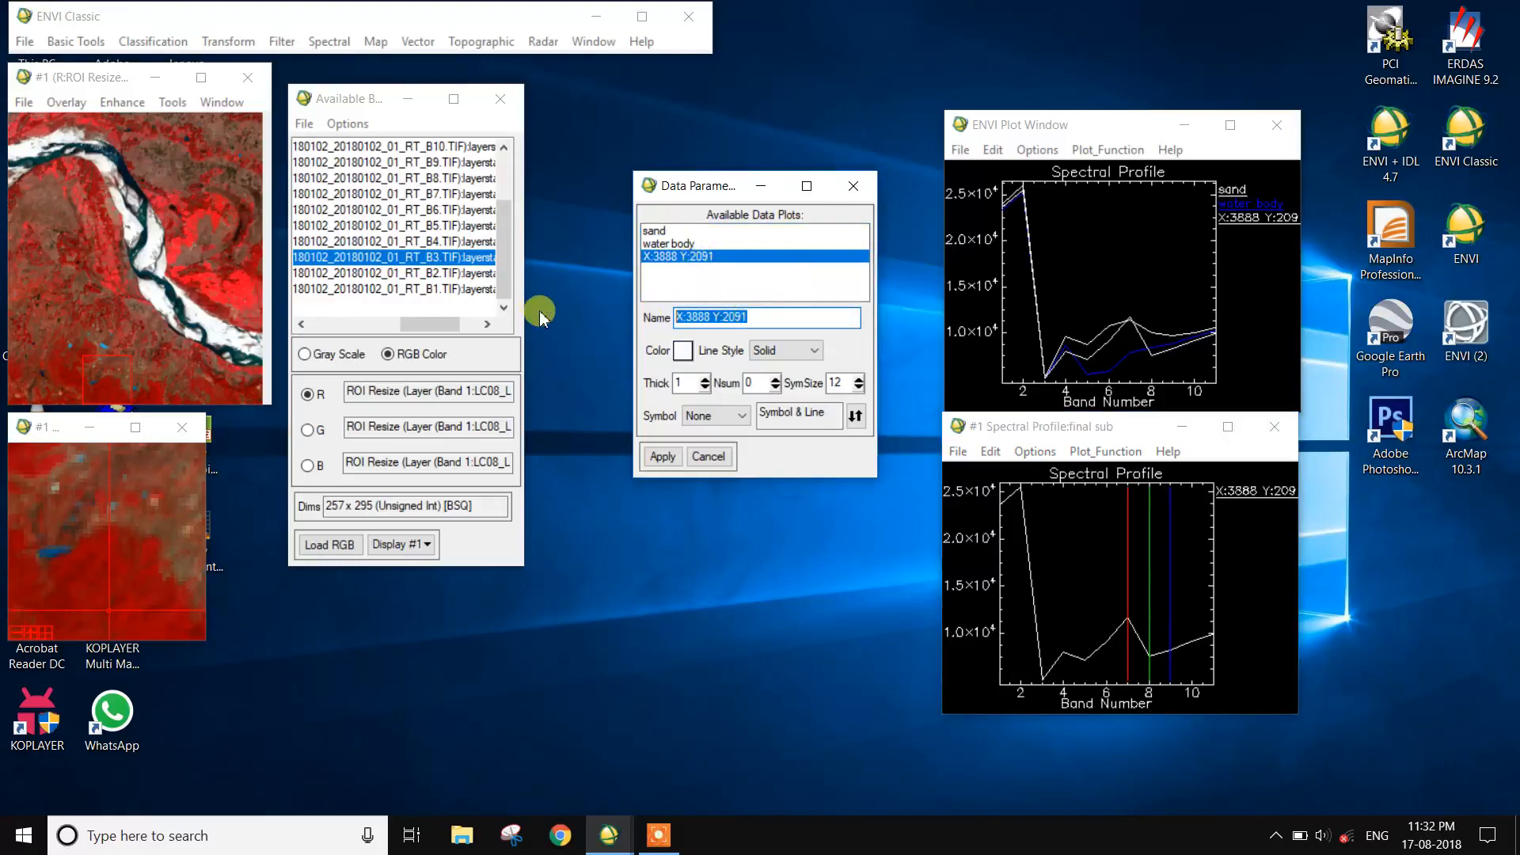
type("dences forest")
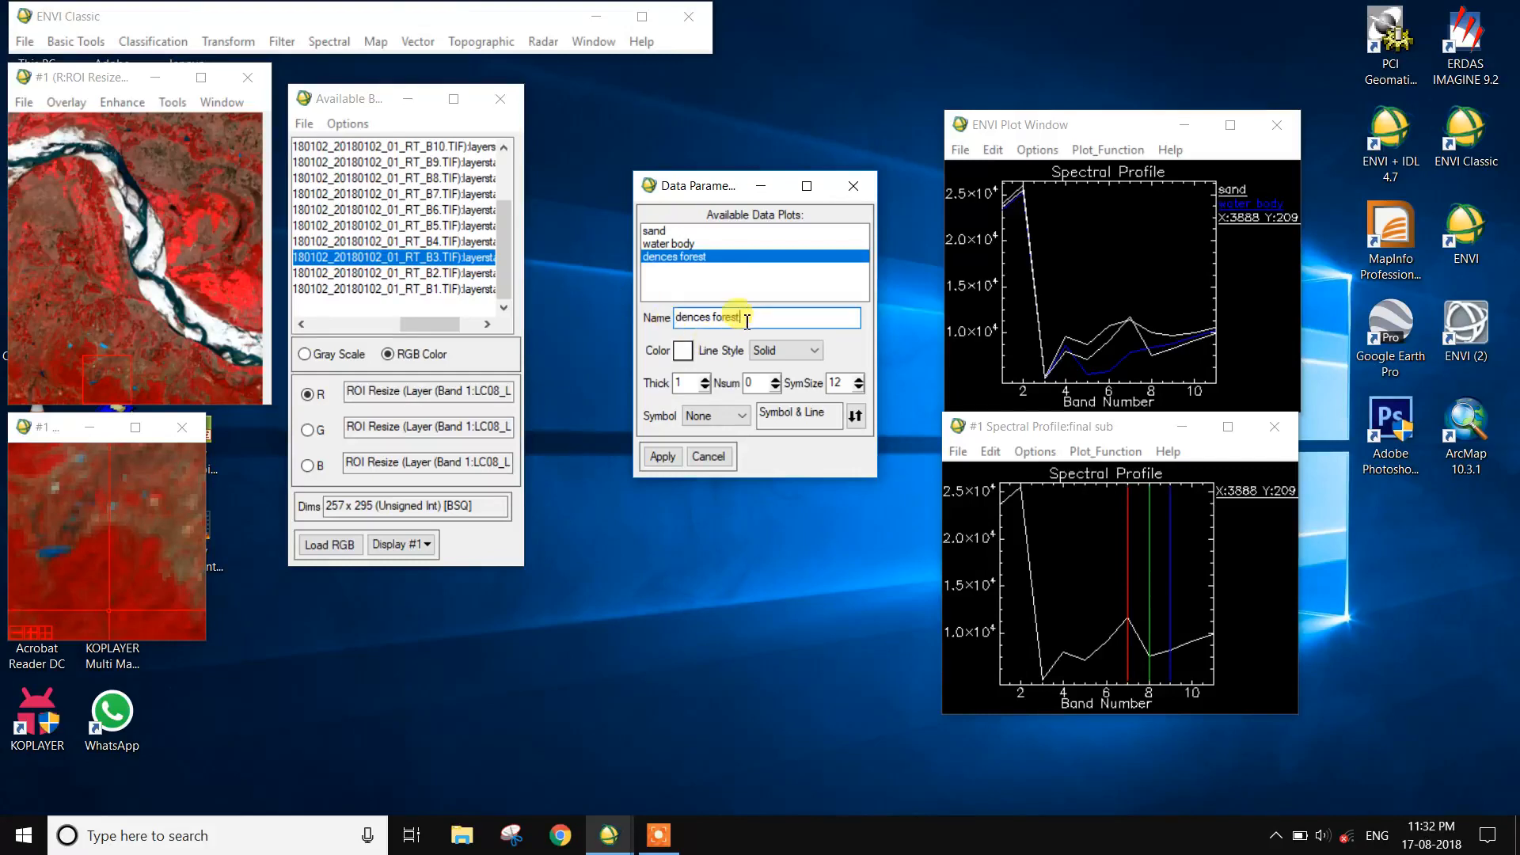
left_click(681, 348)
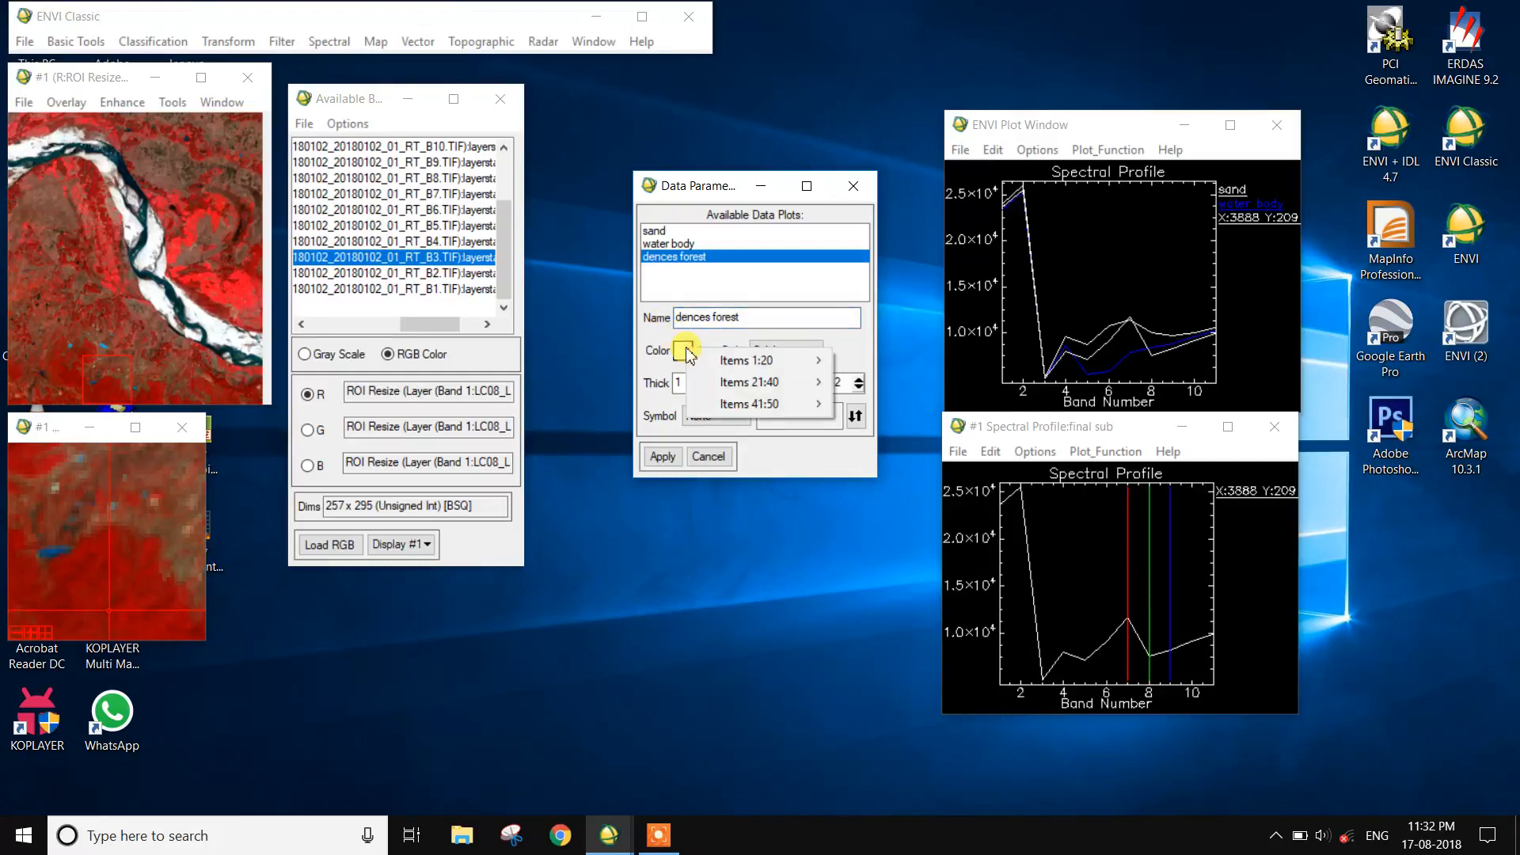
mouse_move(715, 365)
mouse_move(774, 382)
left_click(895, 434)
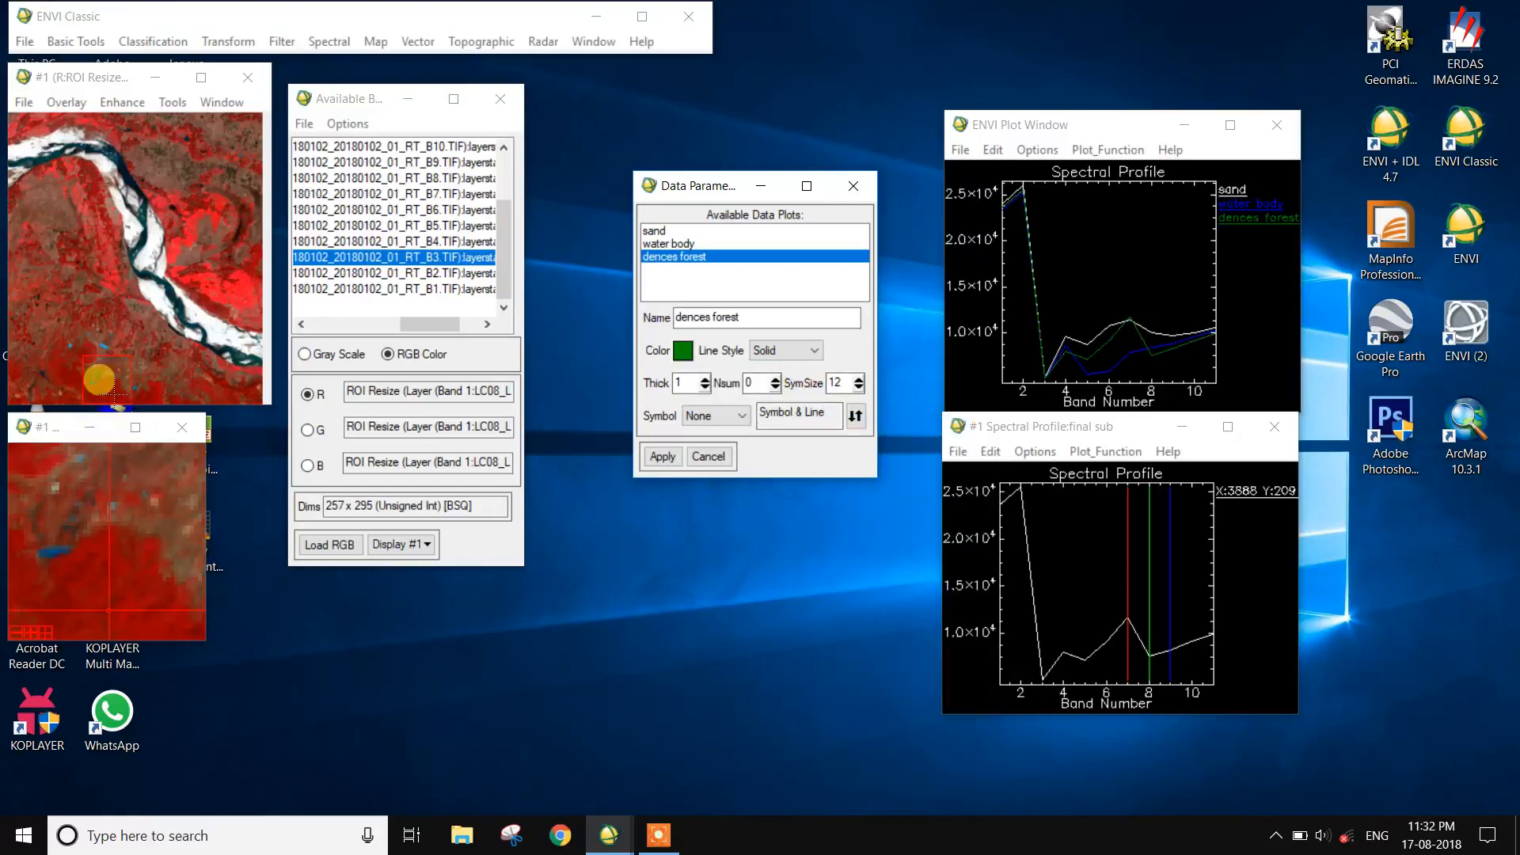
- Try several vegetation pixels in the image and settle the profile location on the sparser forest at about X:3881 Y:1997
left_click(108, 315)
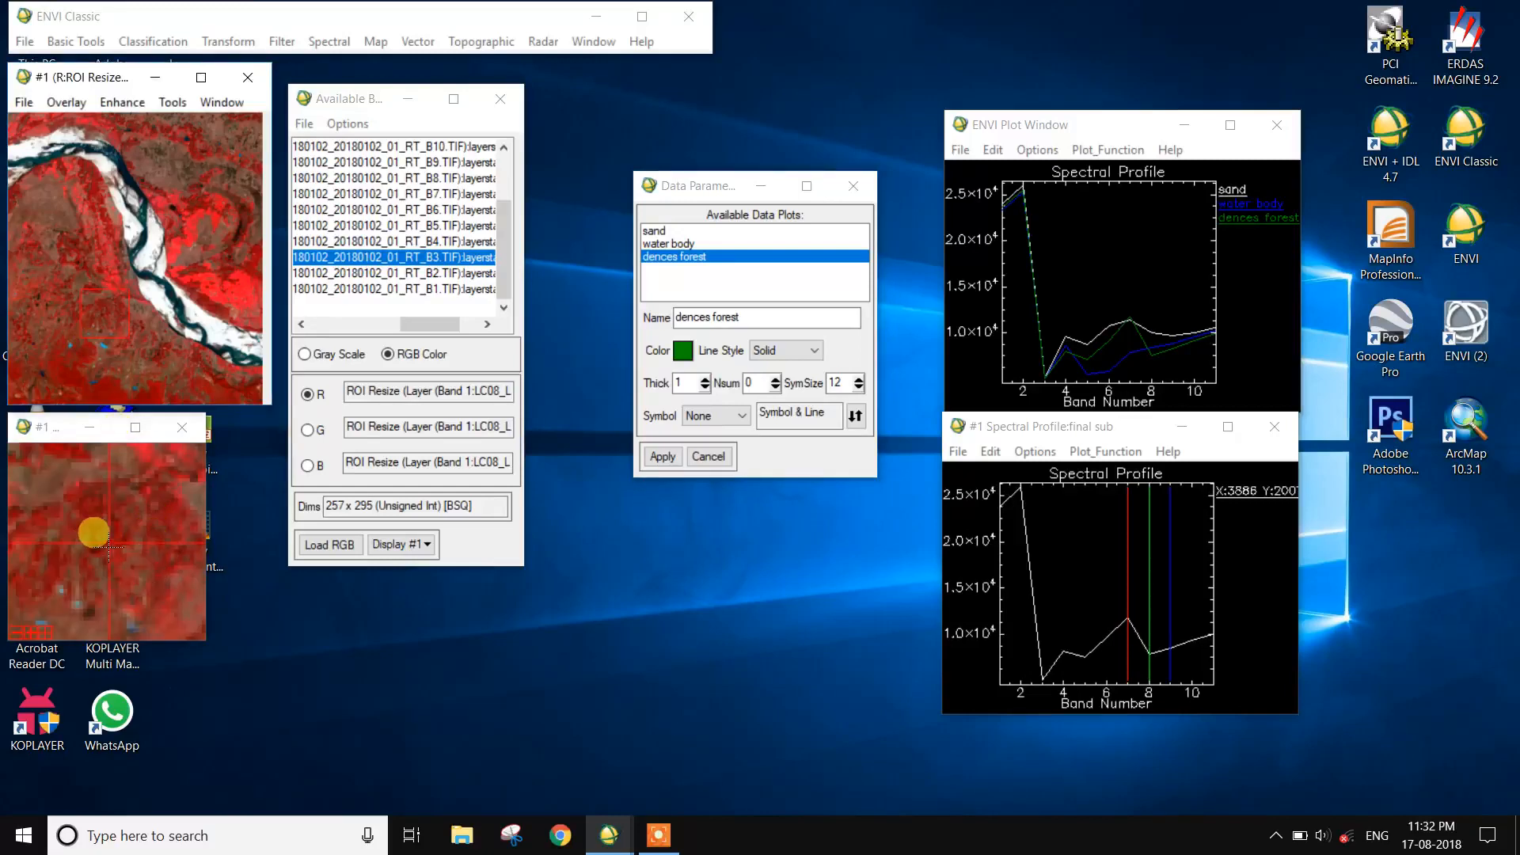
left_click(91, 503)
left_click(99, 298)
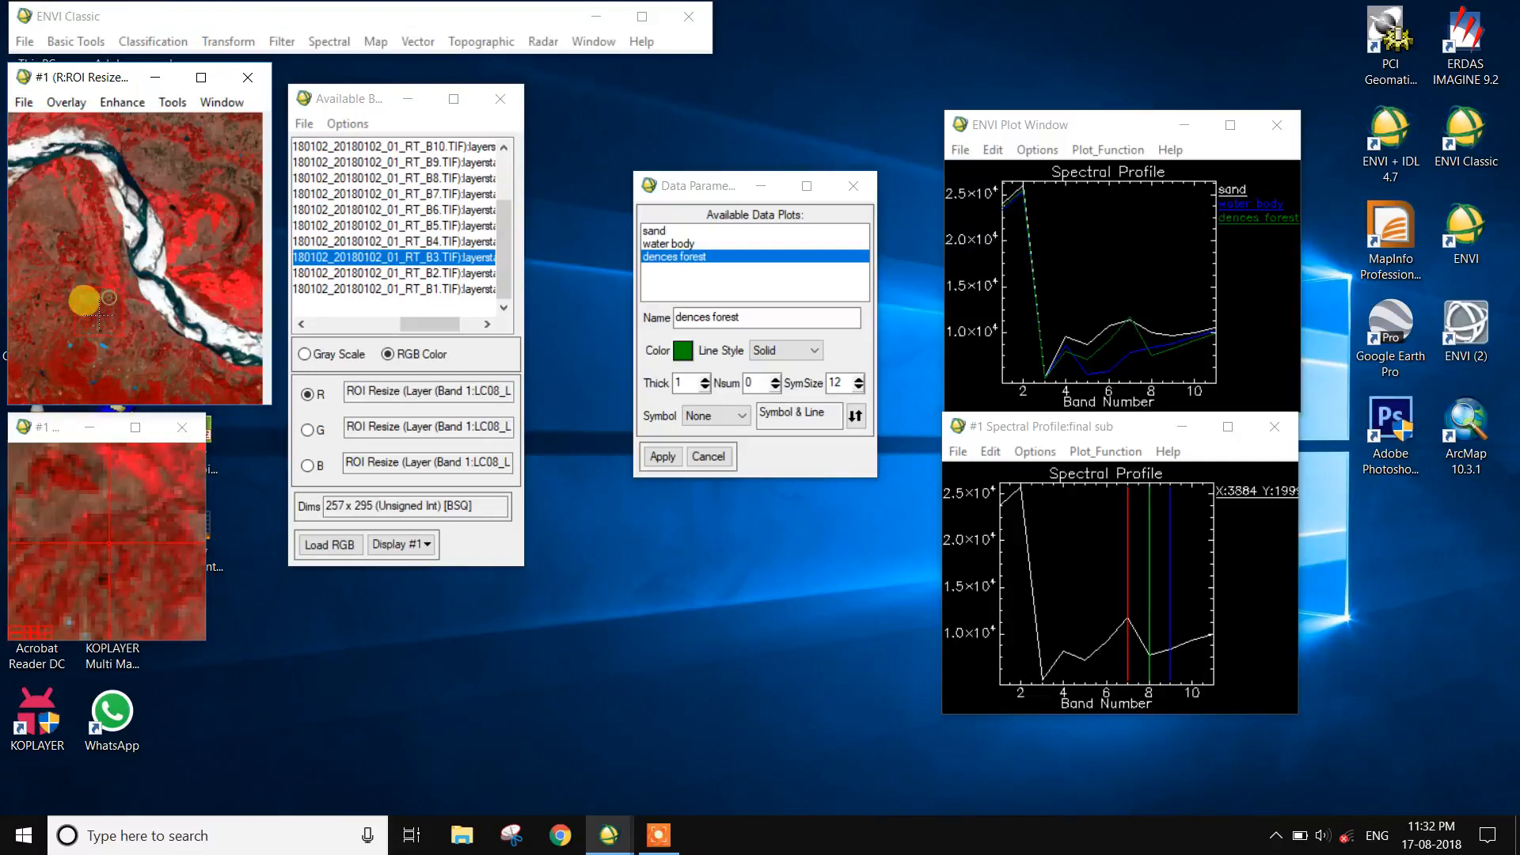
left_click(36, 268)
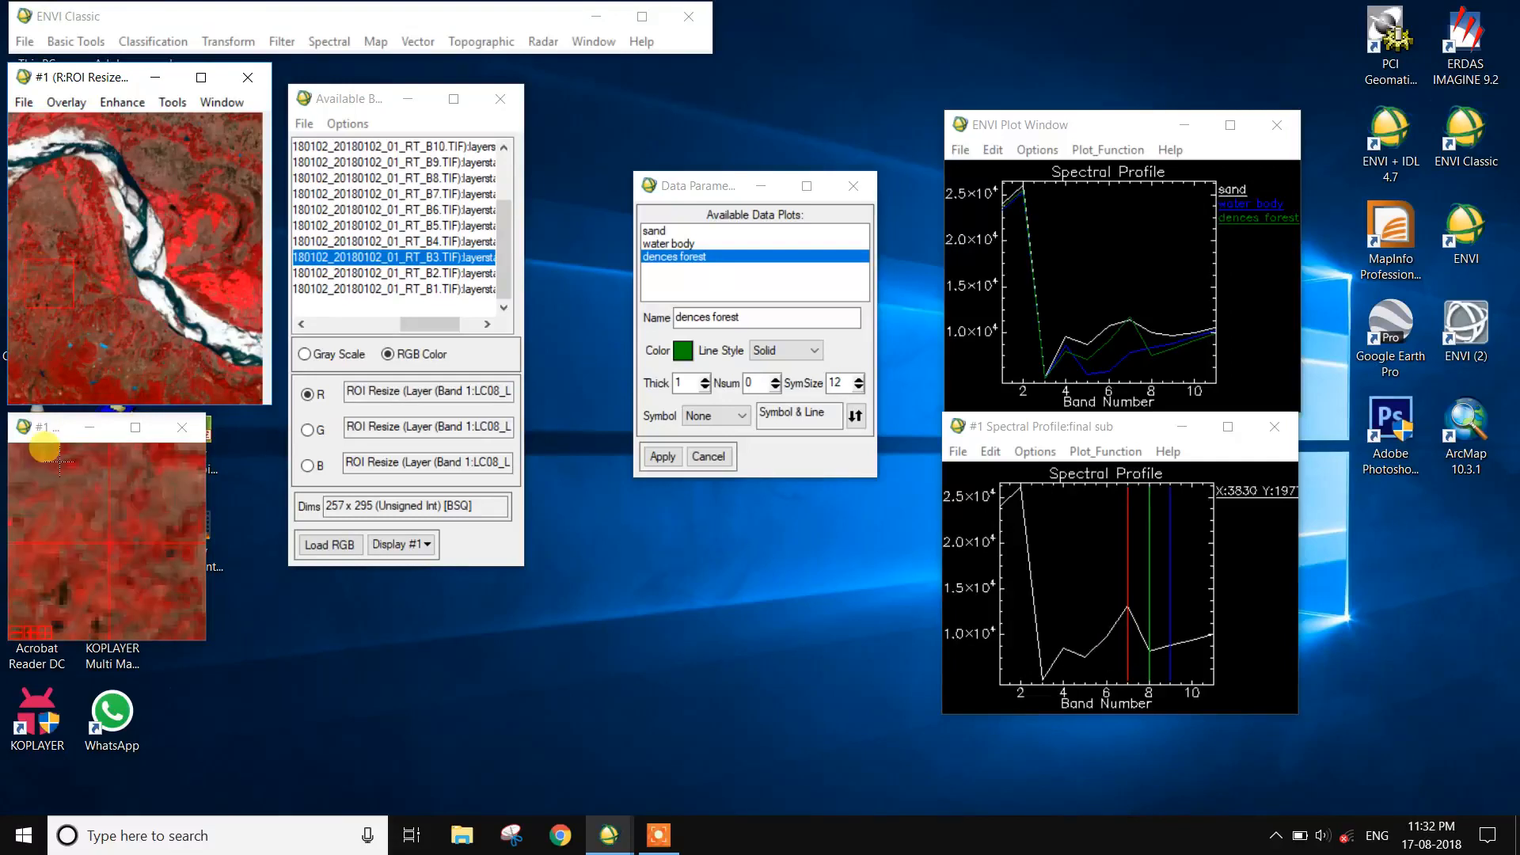
left_click(168, 543)
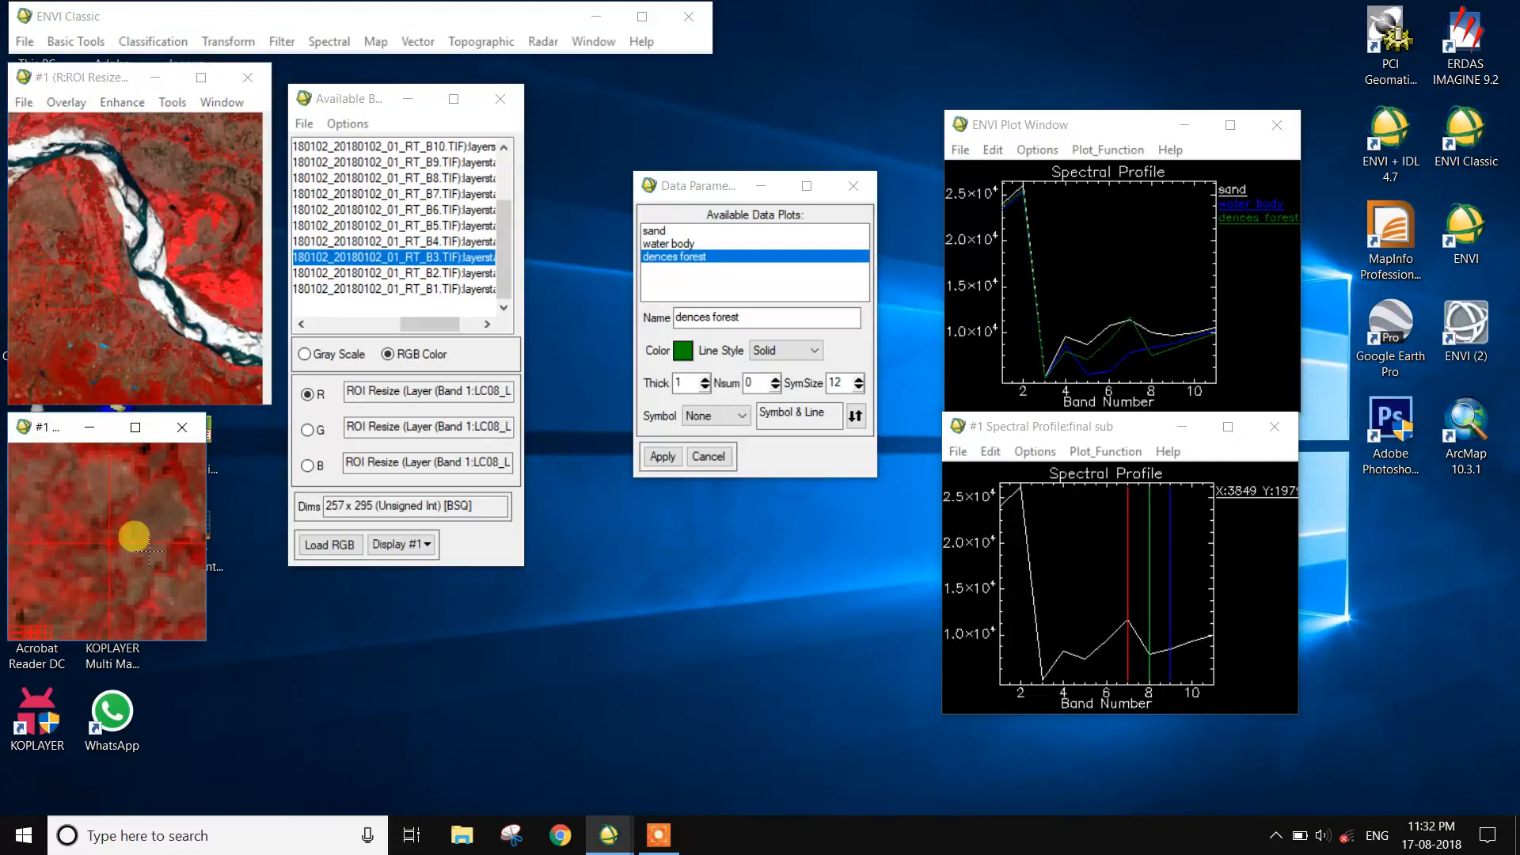
left_click(92, 536)
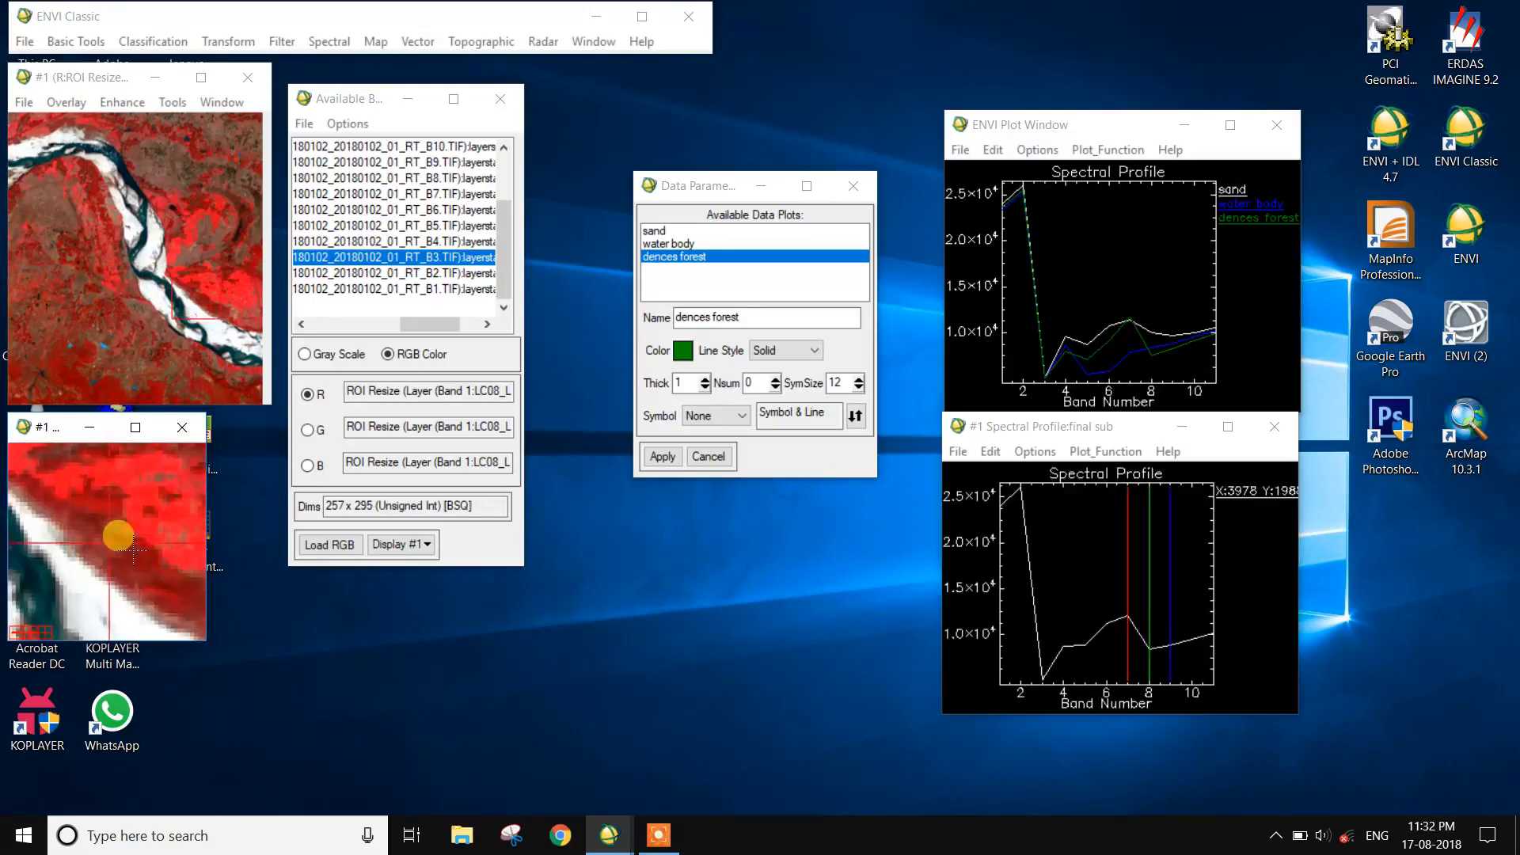
left_click_drag(92, 536, 47, 531)
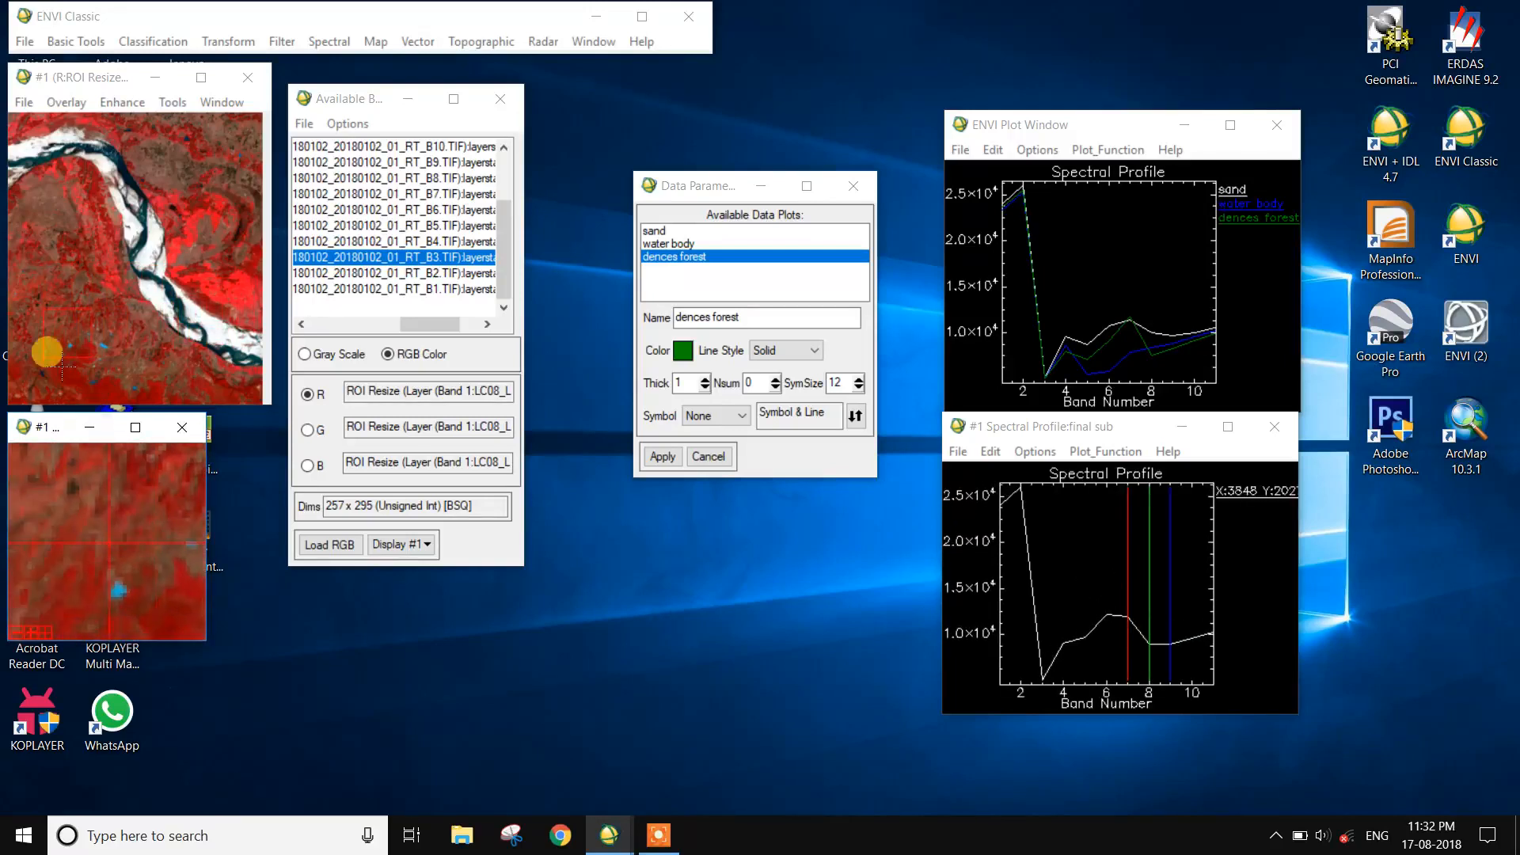
left_click_drag(52, 318, 98, 317)
left_click(130, 543)
left_click(117, 537)
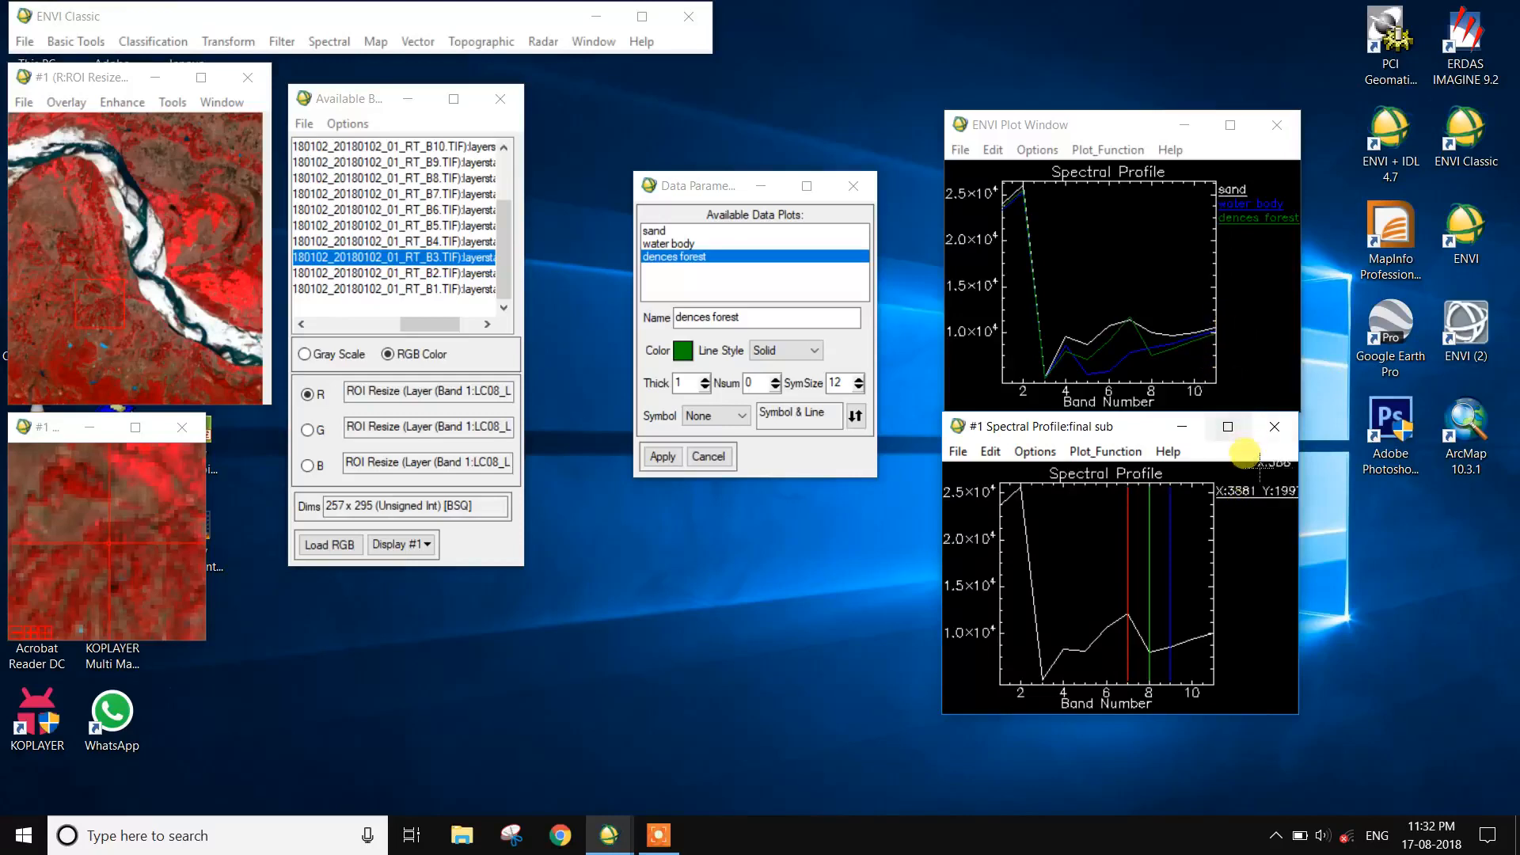
- Copy the X:3881 Y:1997 spectrum from the spectral profile into the plot window
left_click(1220, 234)
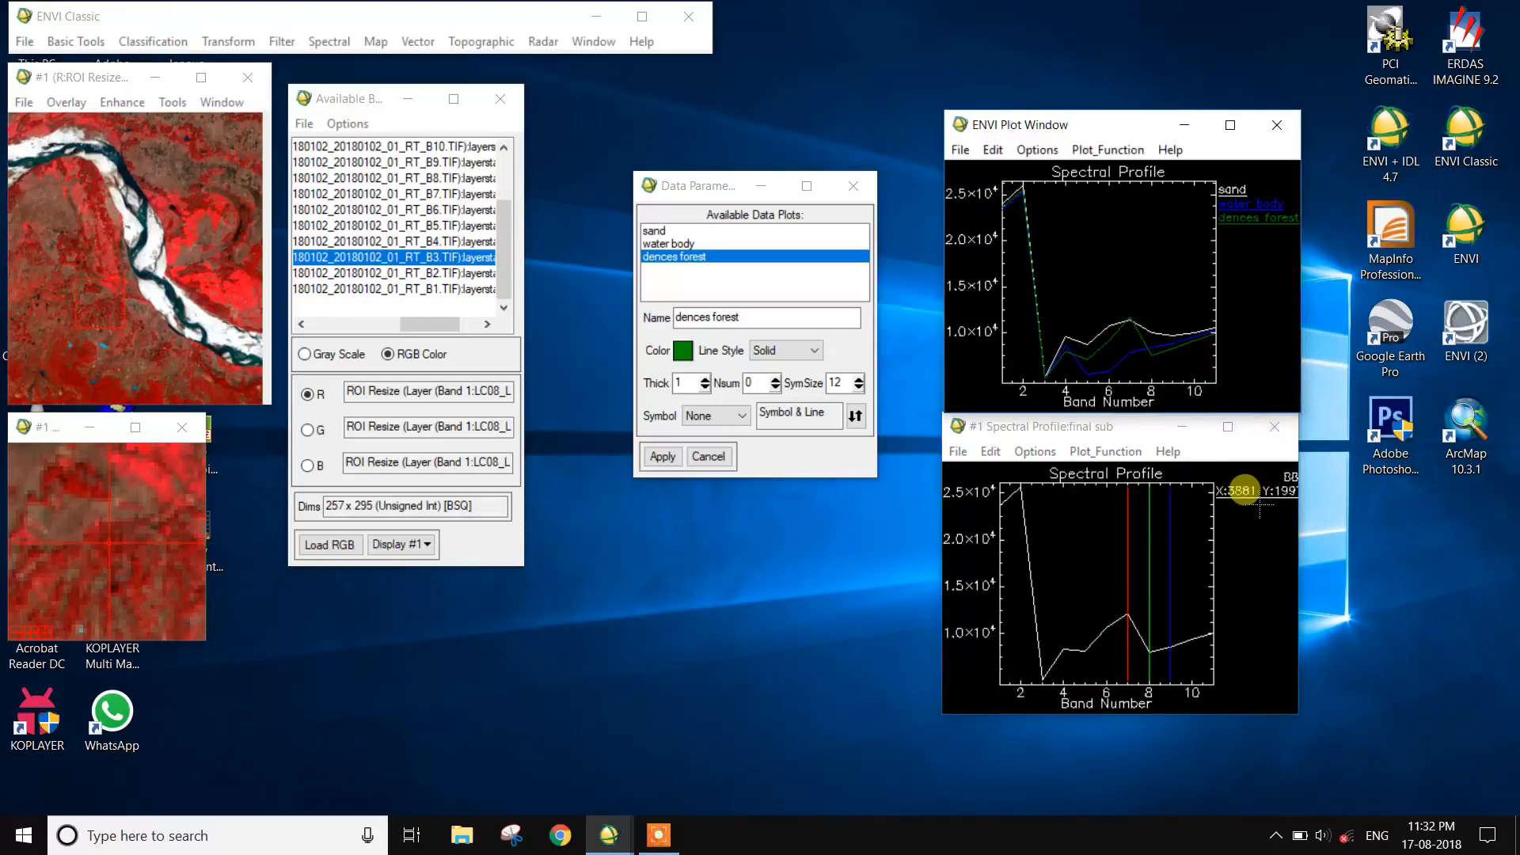
left_click(1228, 483)
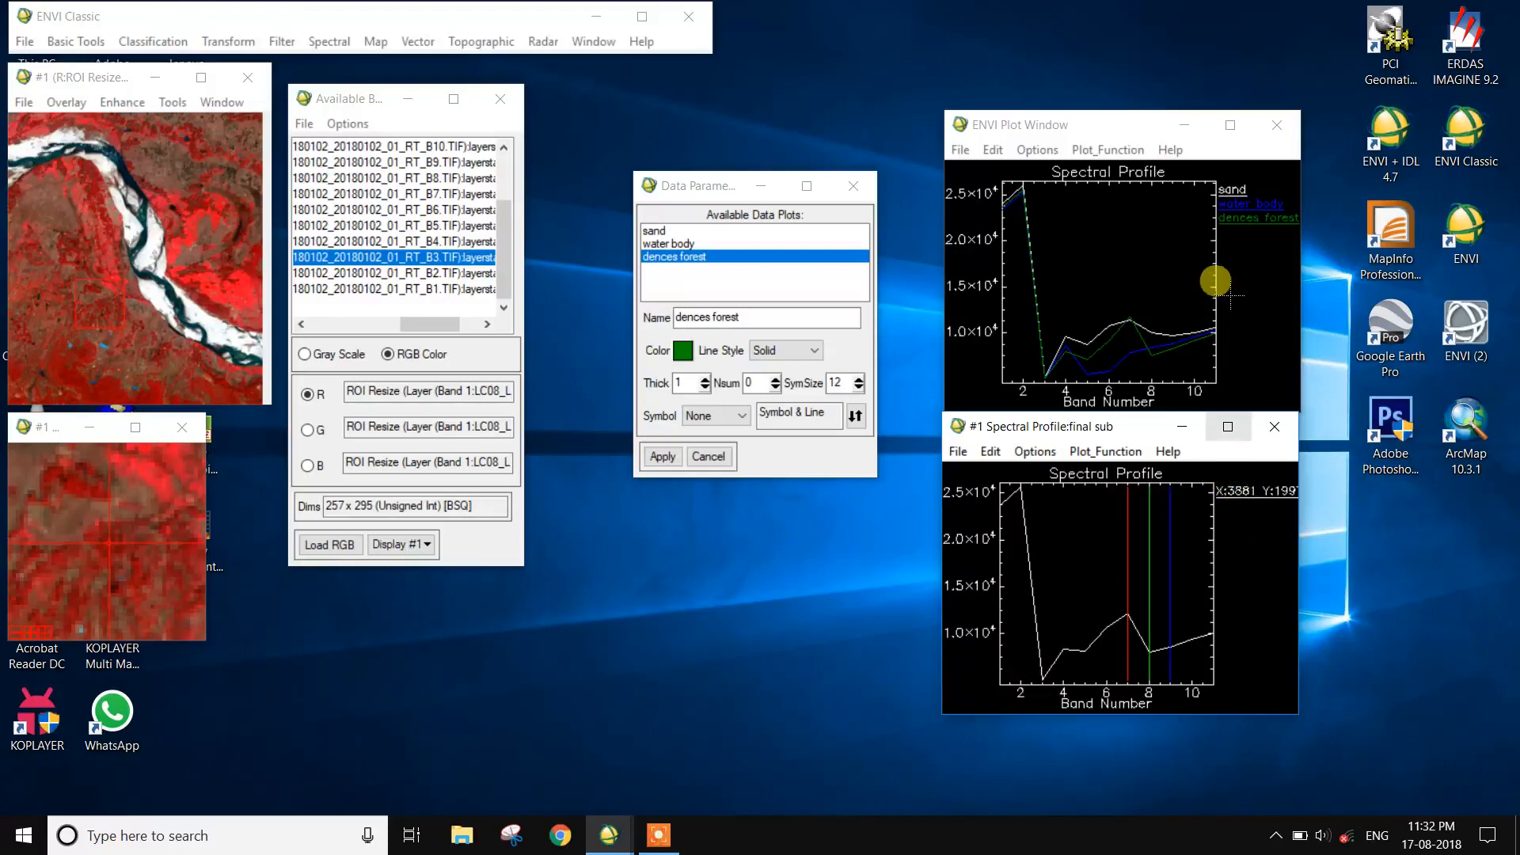
left_click_drag(1228, 478, 1220, 236)
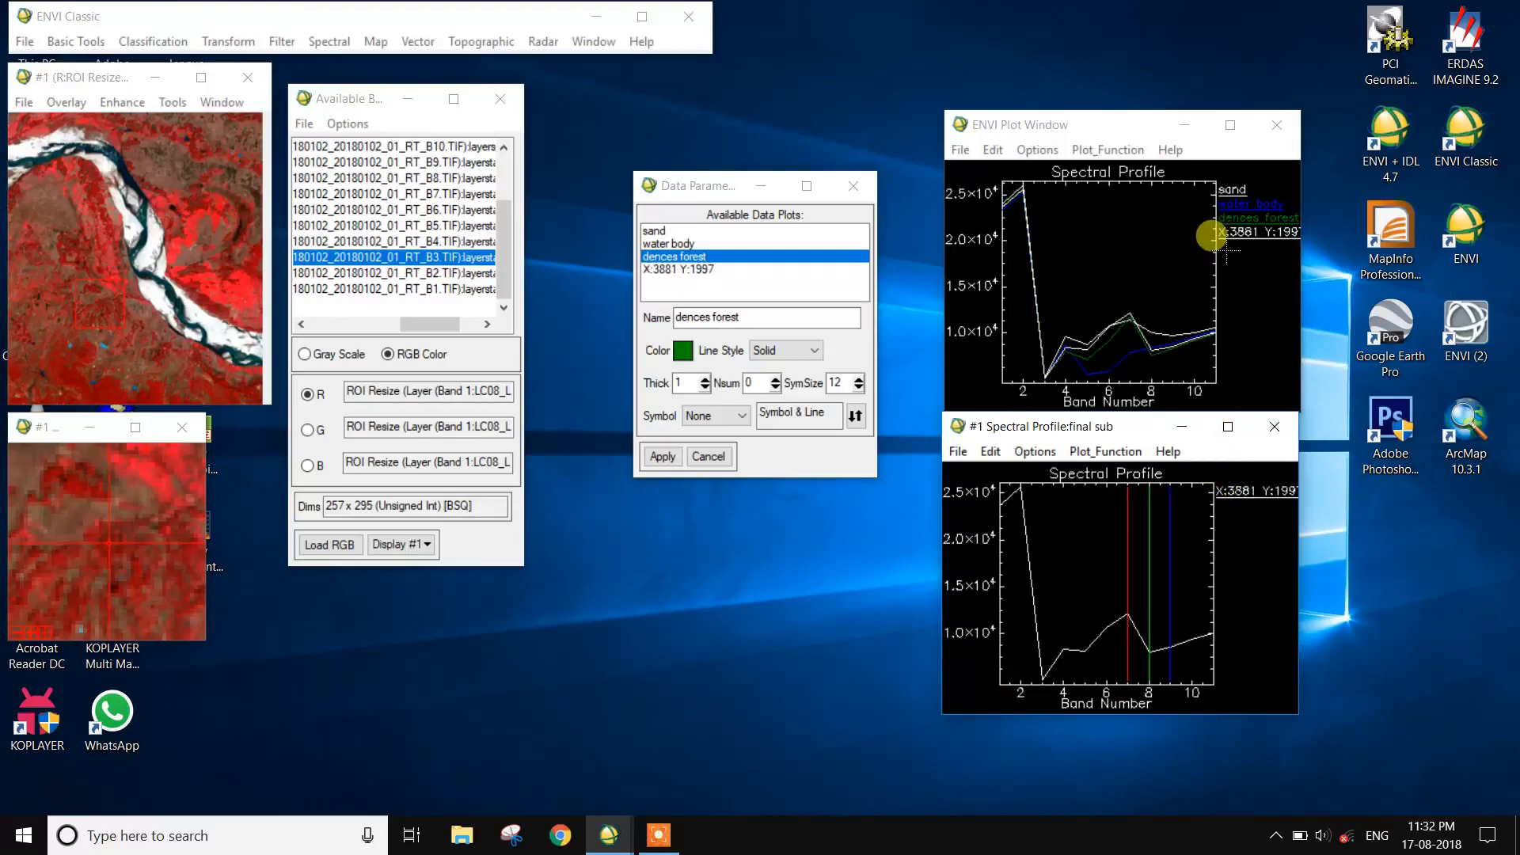
- Rename the X:3881 Y:1997 spectrum in the plot window as open forest and set its color to Green1
left_click(695, 269)
left_click_drag(748, 317, 586, 338)
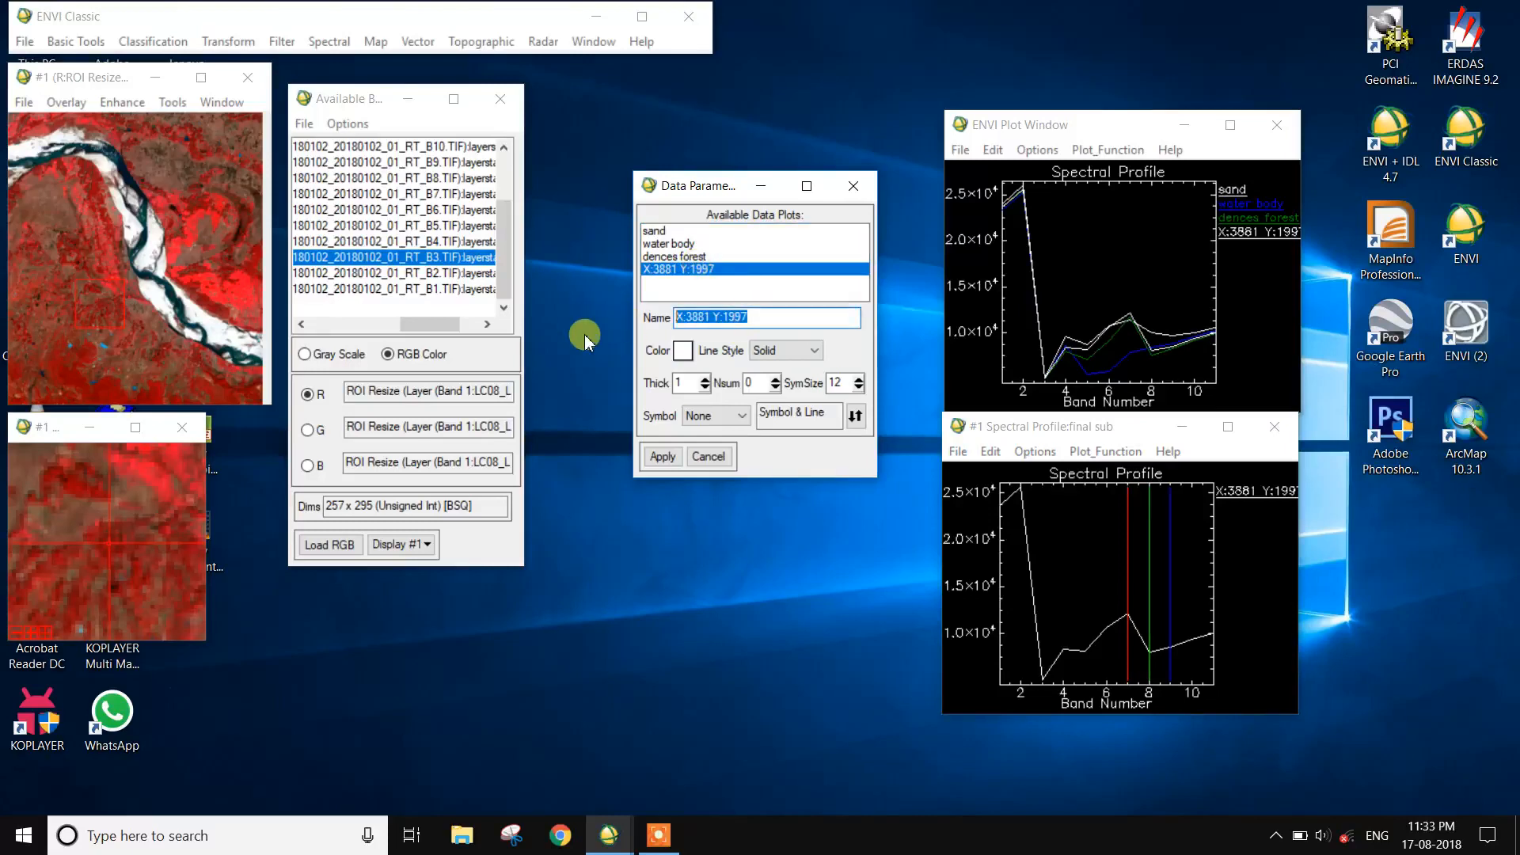
type("open forest")
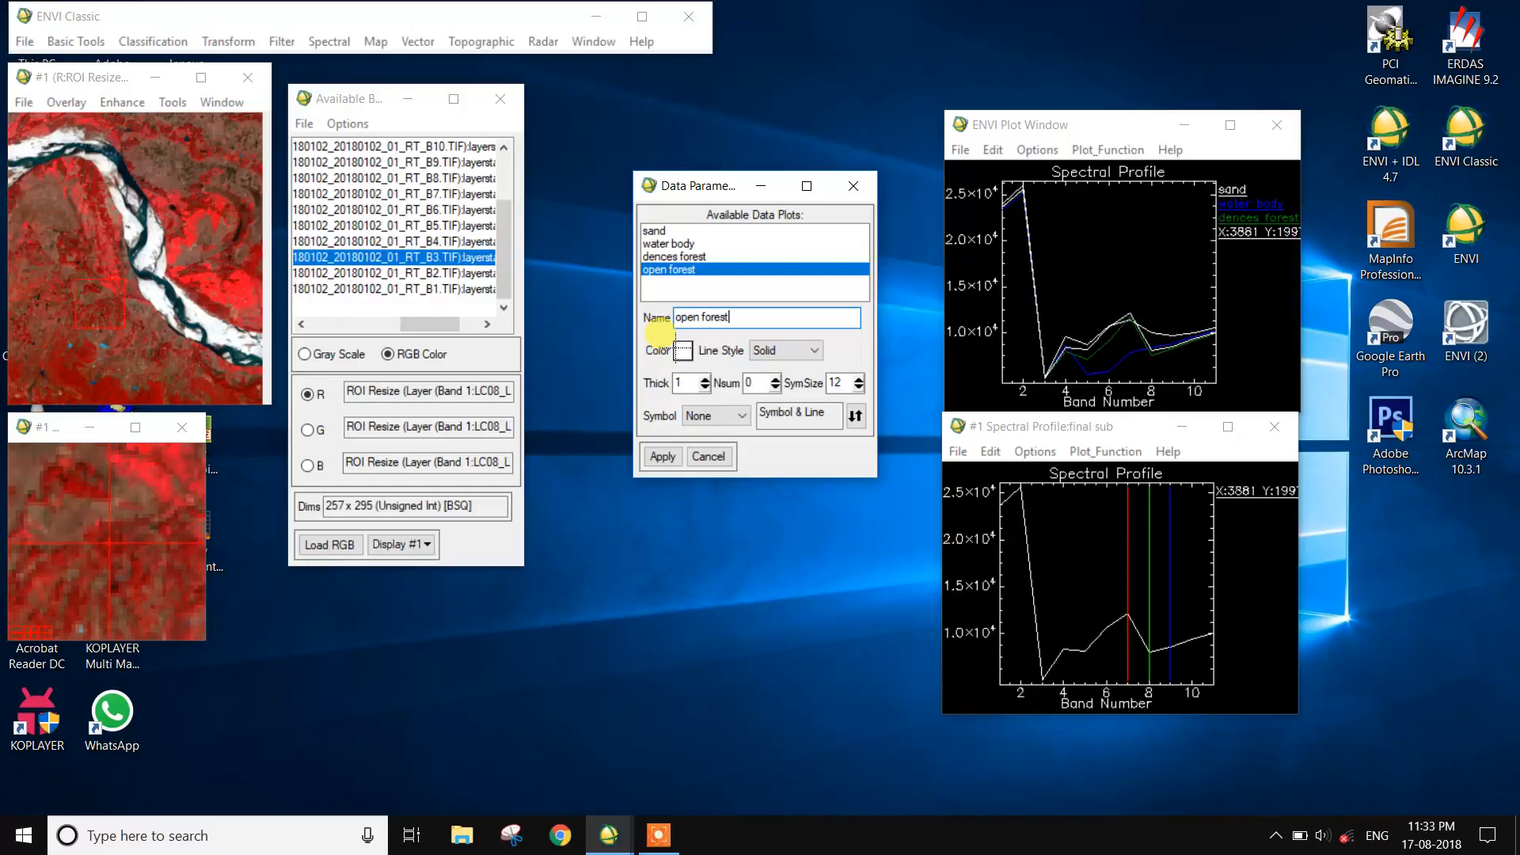
left_click(683, 350)
mouse_move(788, 383)
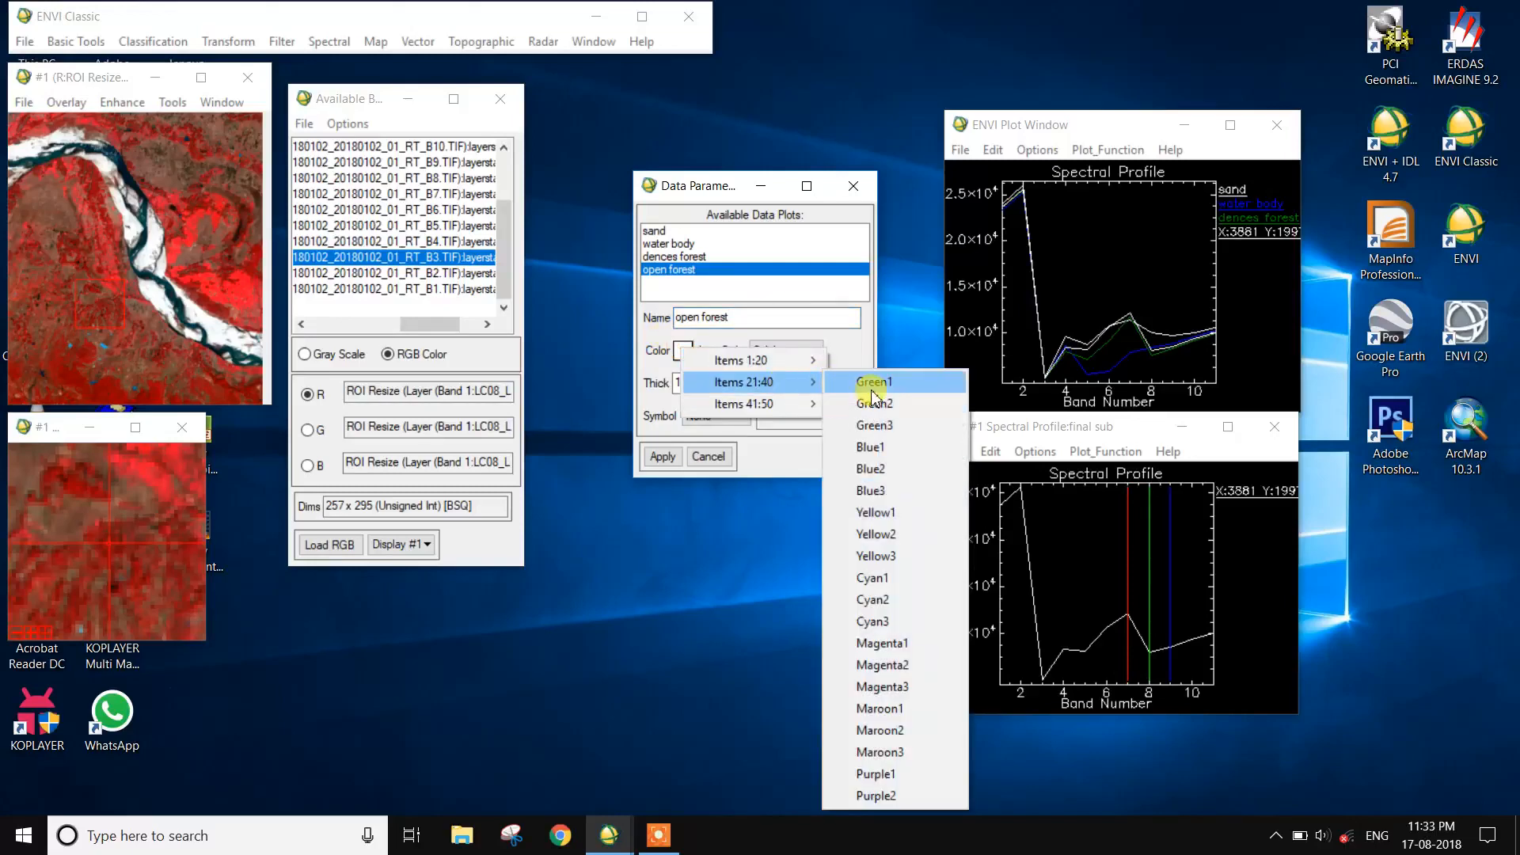
left_click(837, 383)
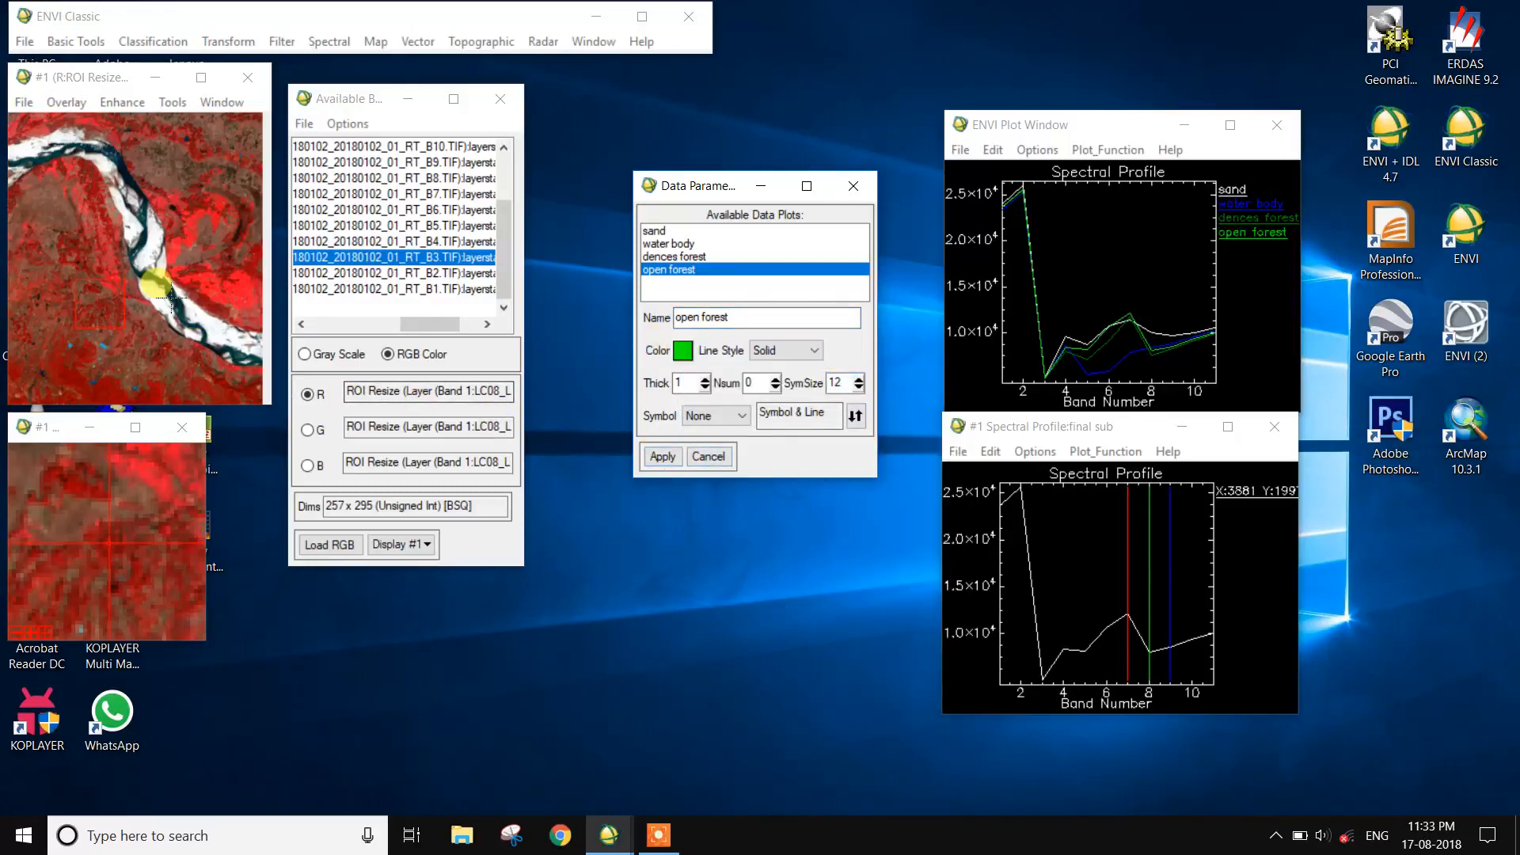
- Sample a bright red pixel east of the river at about X:4028 Y:1984 and copy its spectrum into the plot window
left_click(225, 279)
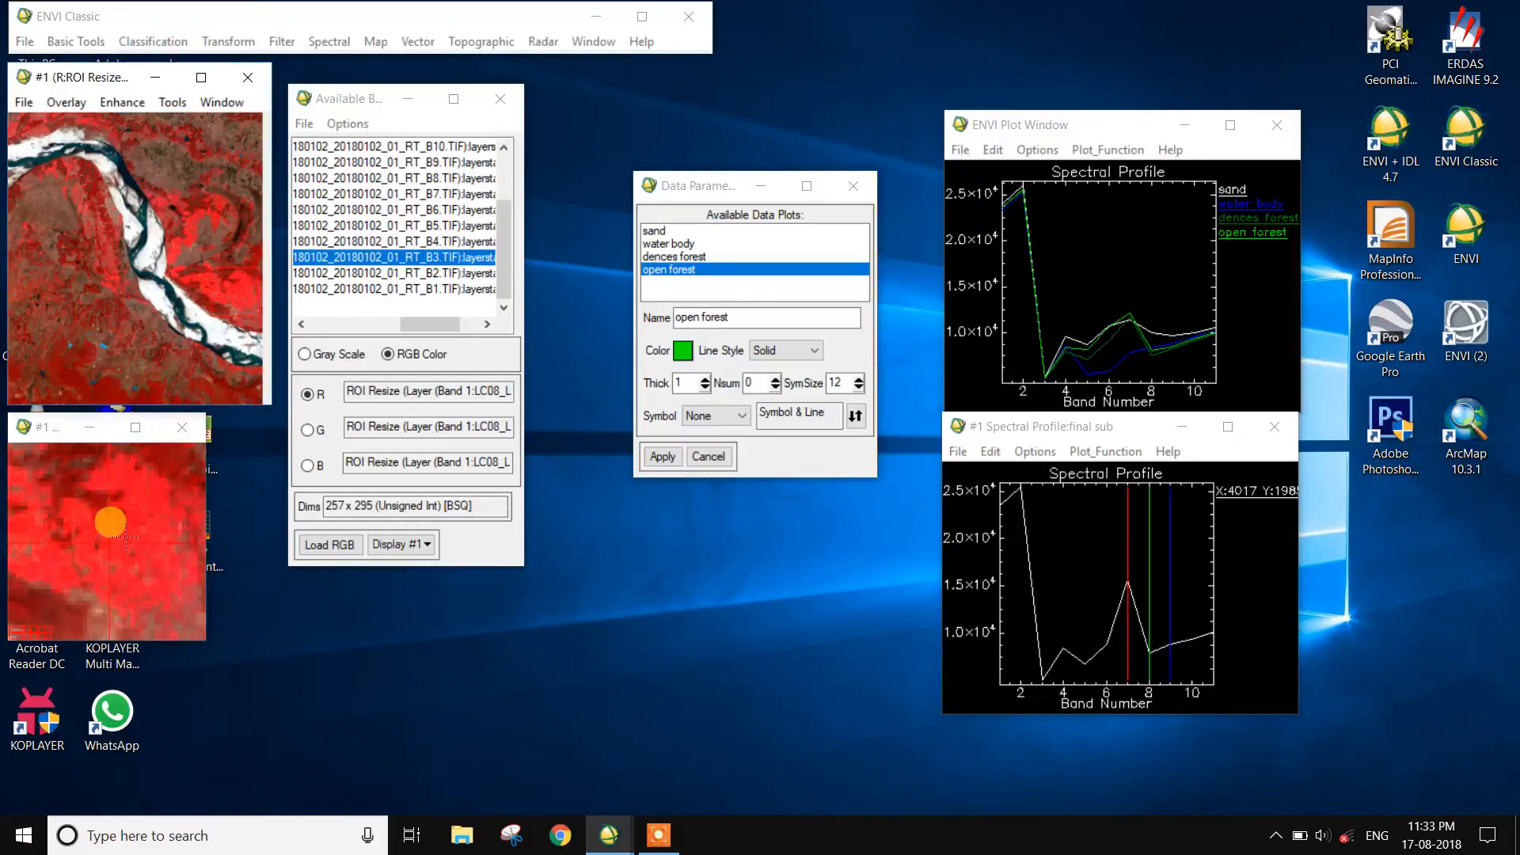
left_click(138, 527)
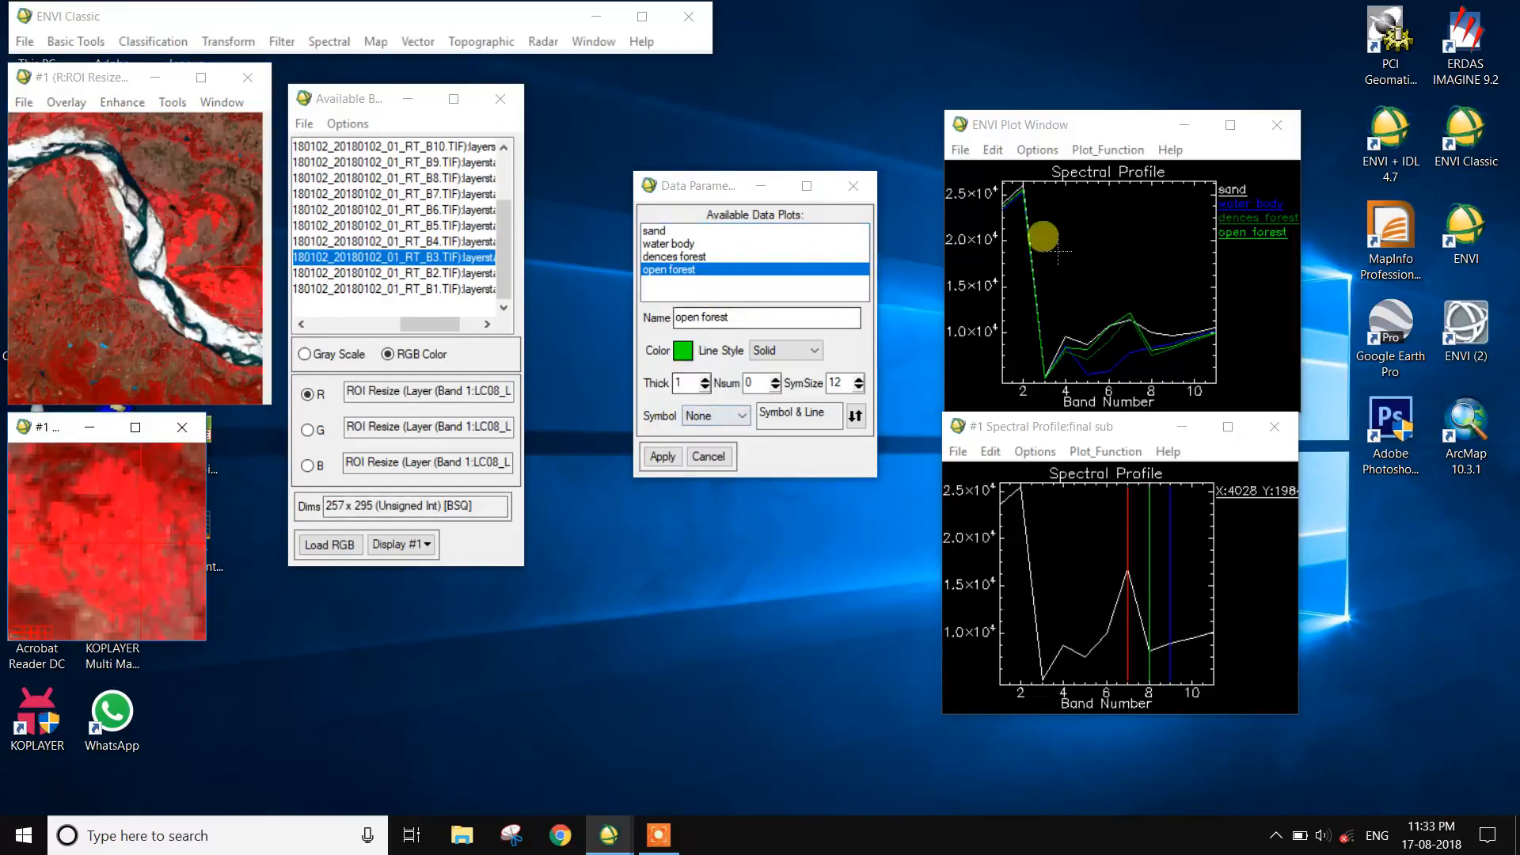
left_click_drag(1235, 479, 1198, 253)
- Rename the X:4028 Y:1984 spectrum as cropland and set its color to yellow
left_click(686, 284)
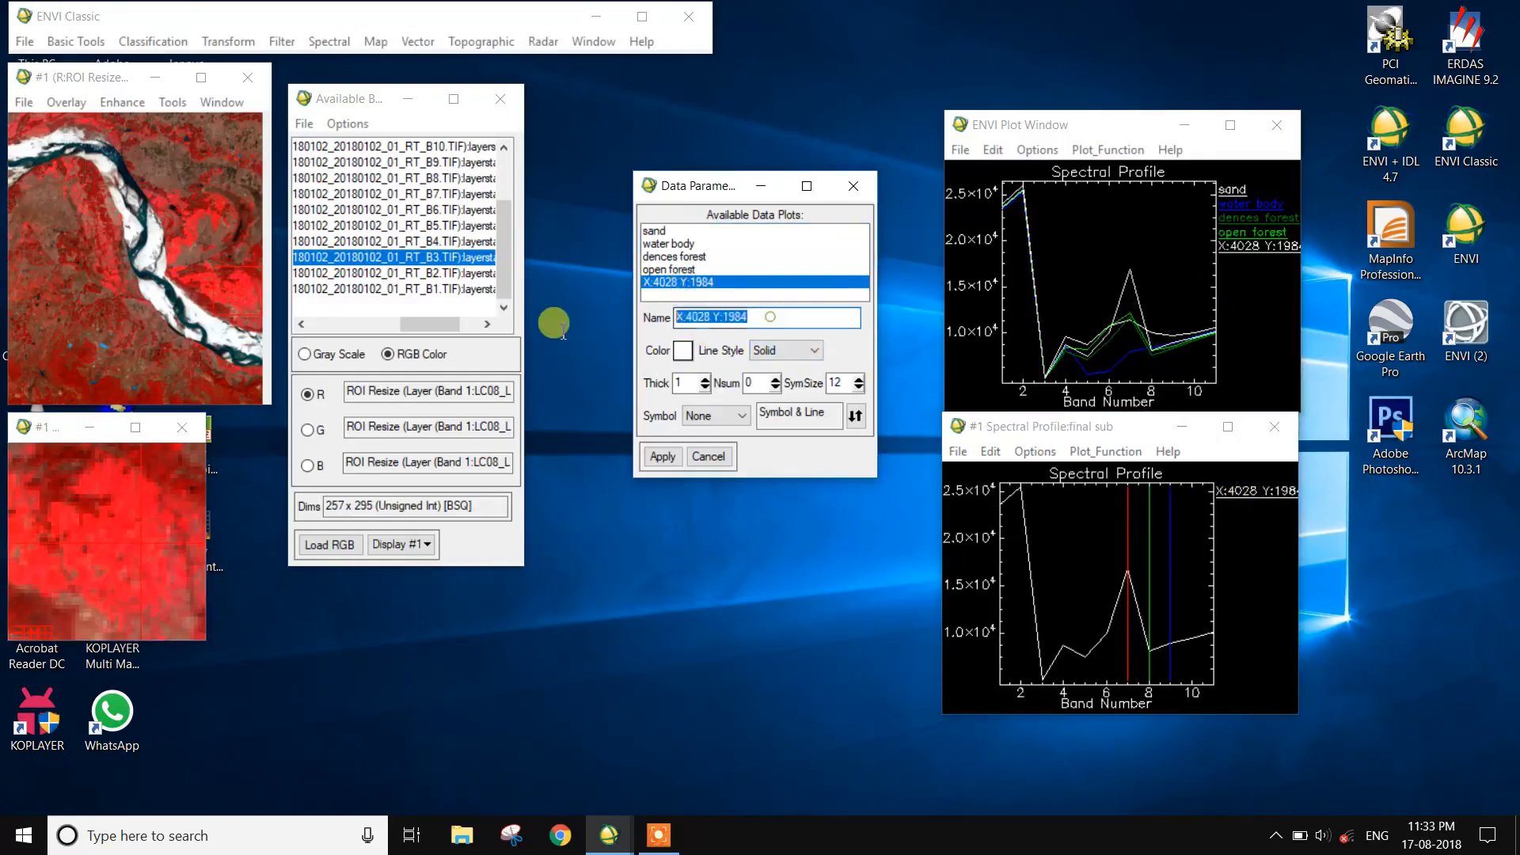
type("cropland")
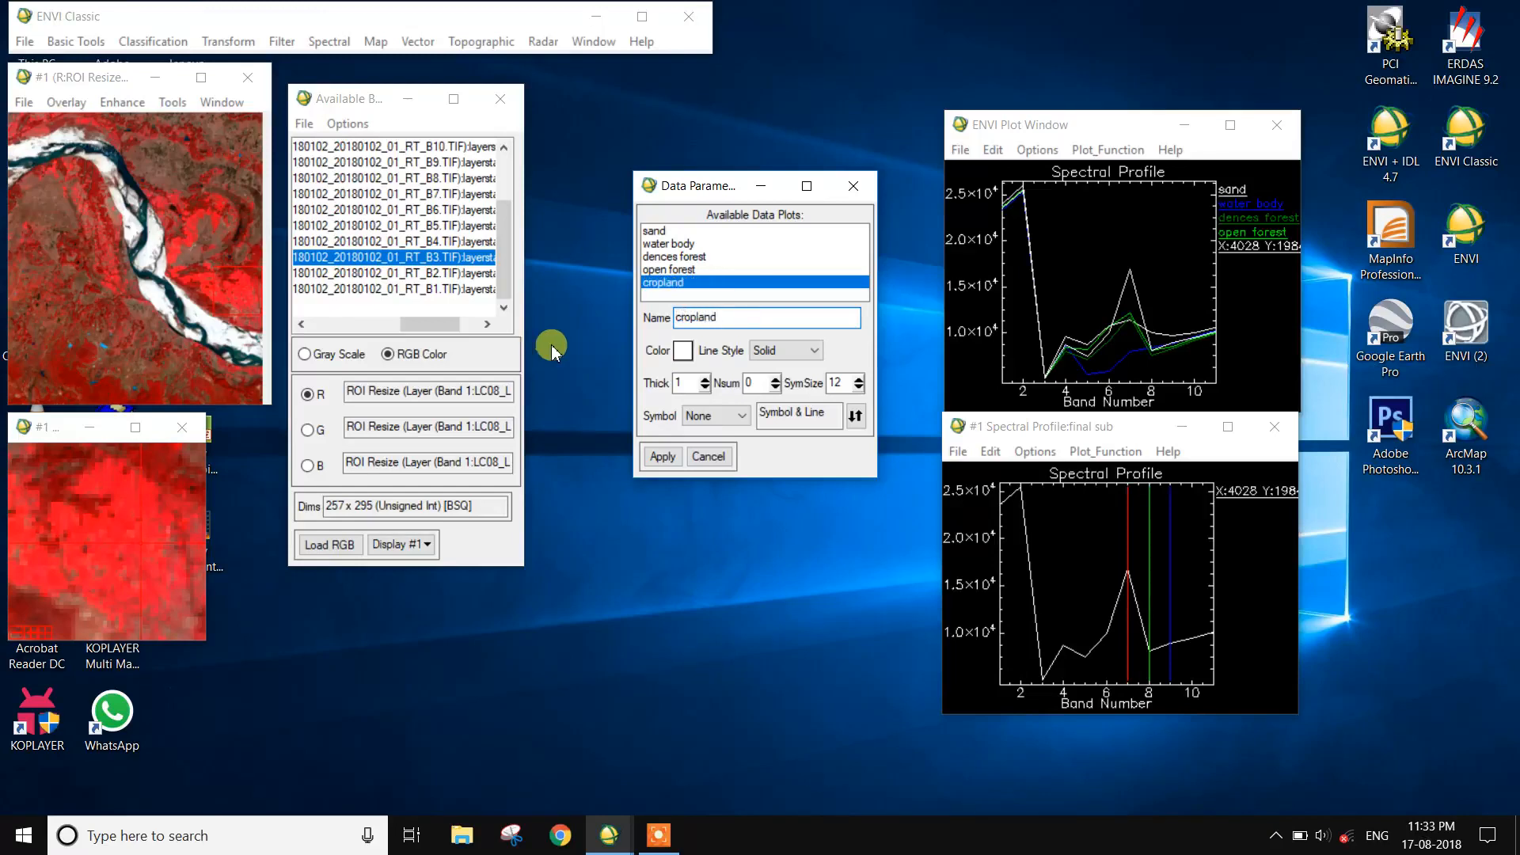
left_click(681, 350)
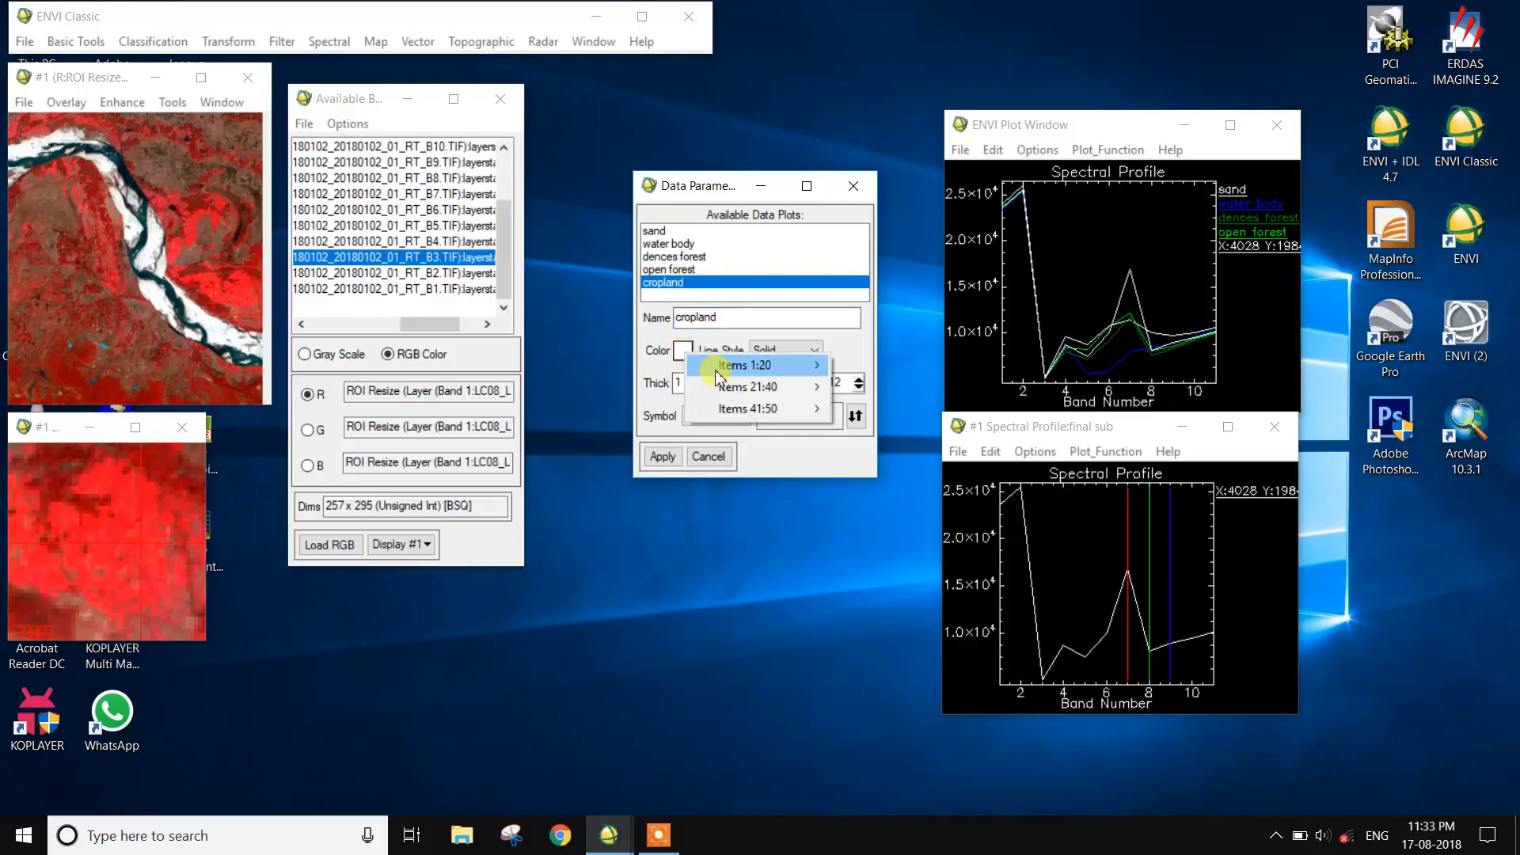
mouse_move(716, 366)
left_click(873, 474)
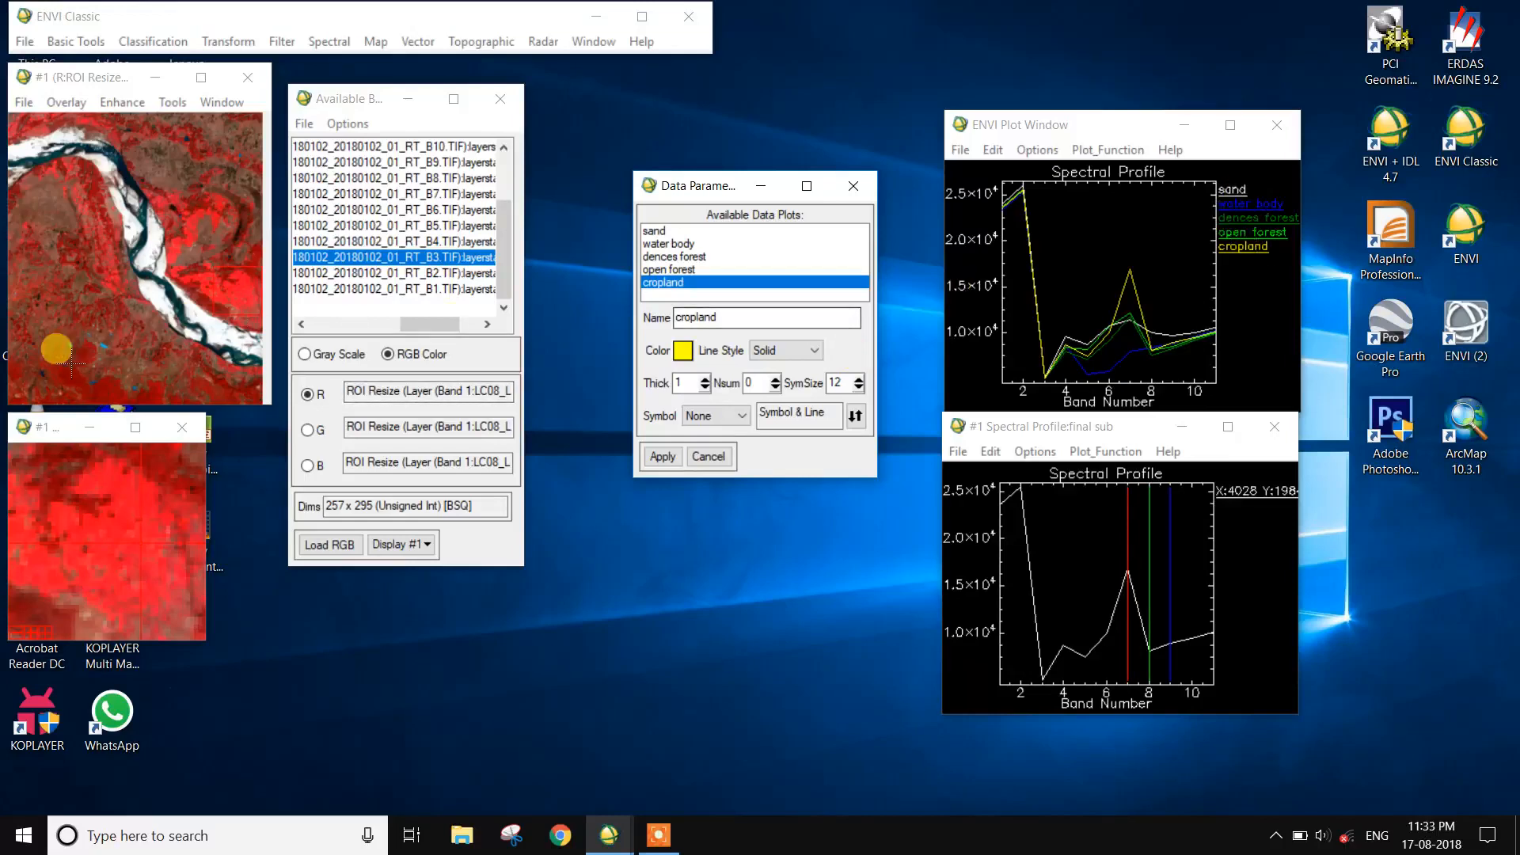
- Sample a brown ground pixel west of the river at about X:3825 Y:1899 and copy its spectrum into the plot window
left_click(29, 196)
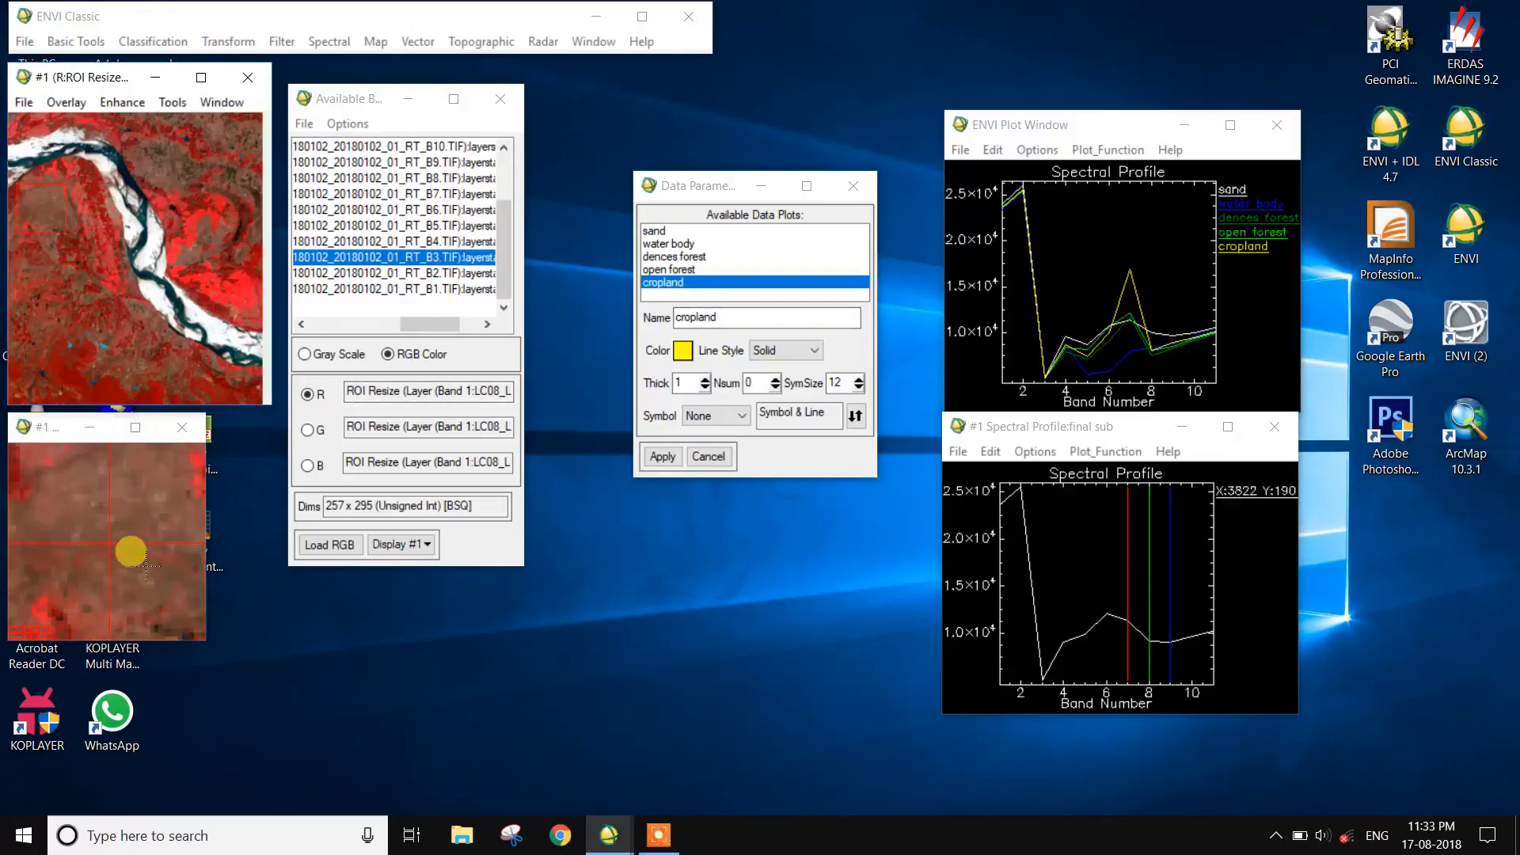
left_click(107, 524)
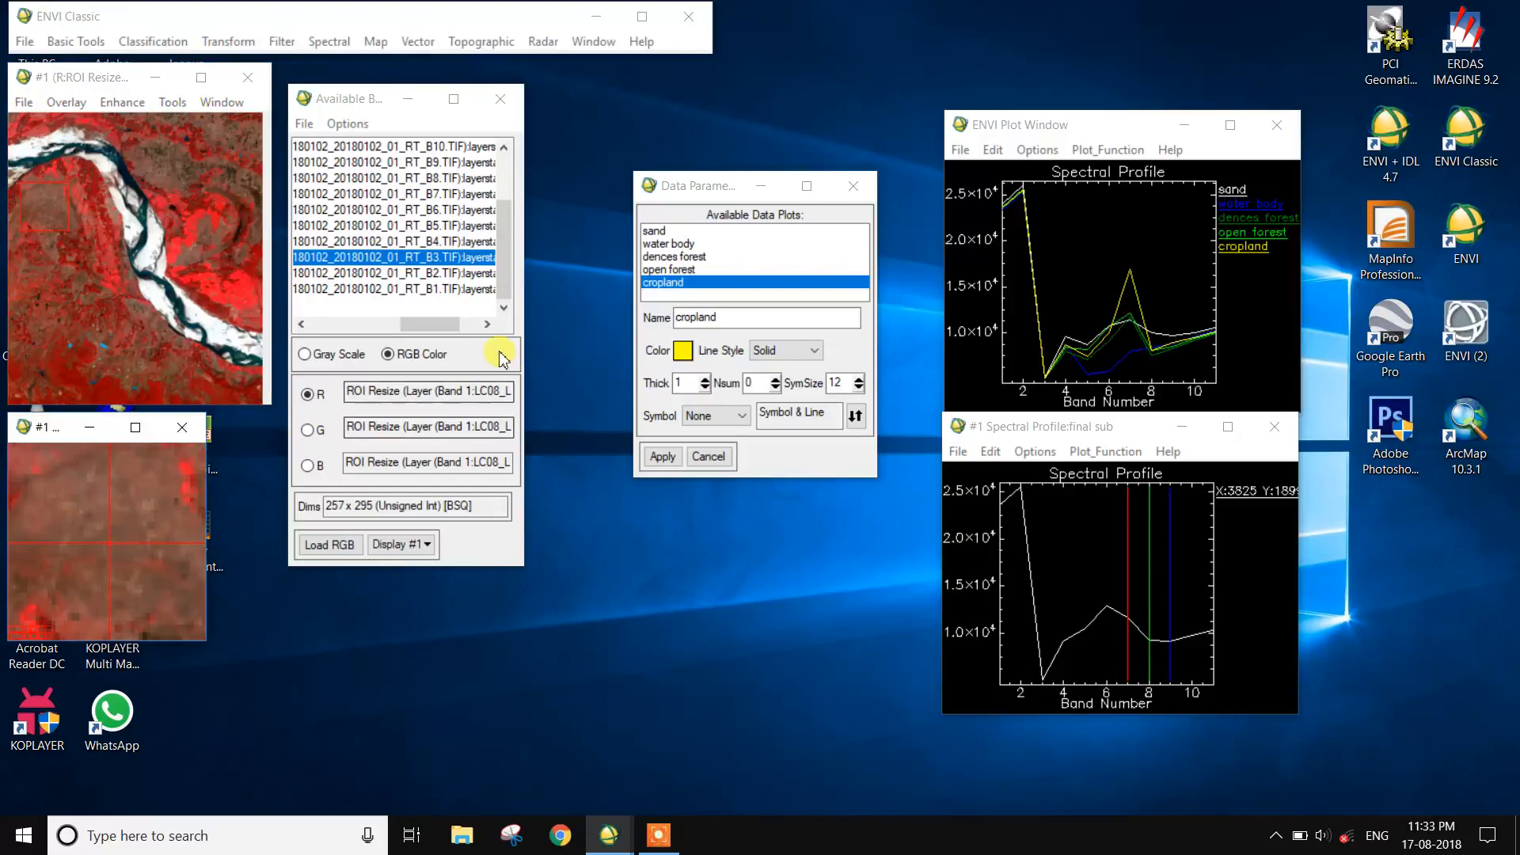
left_click(1257, 482)
left_click_drag(1257, 482, 1208, 271)
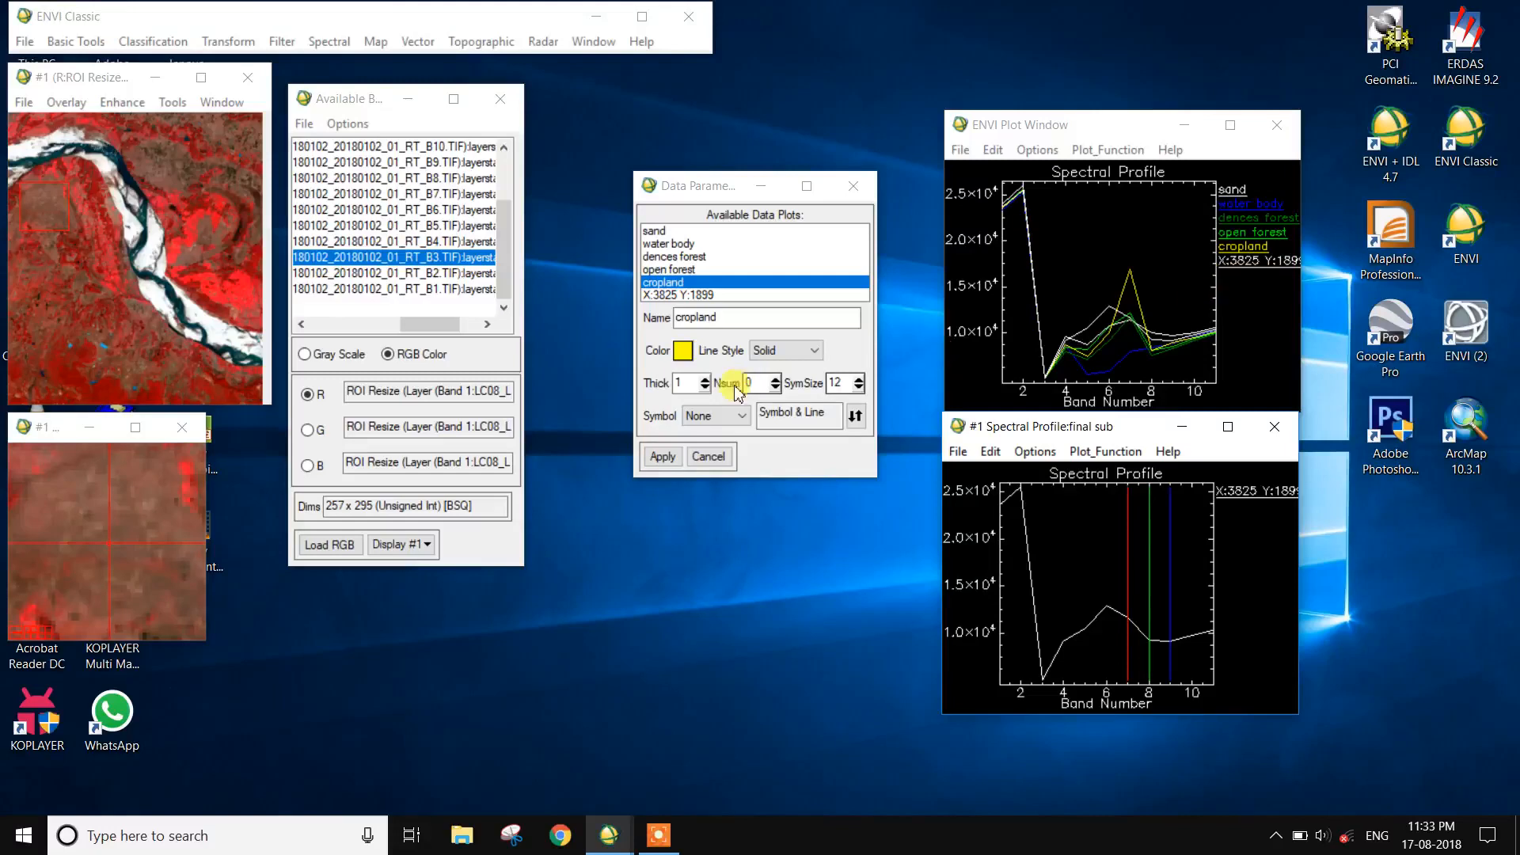
- Set the X:3825 Y:1899 spectrum's color to Sienna, and close the data parameters and the source spectral profile window
left_click(675, 294)
left_click(684, 352)
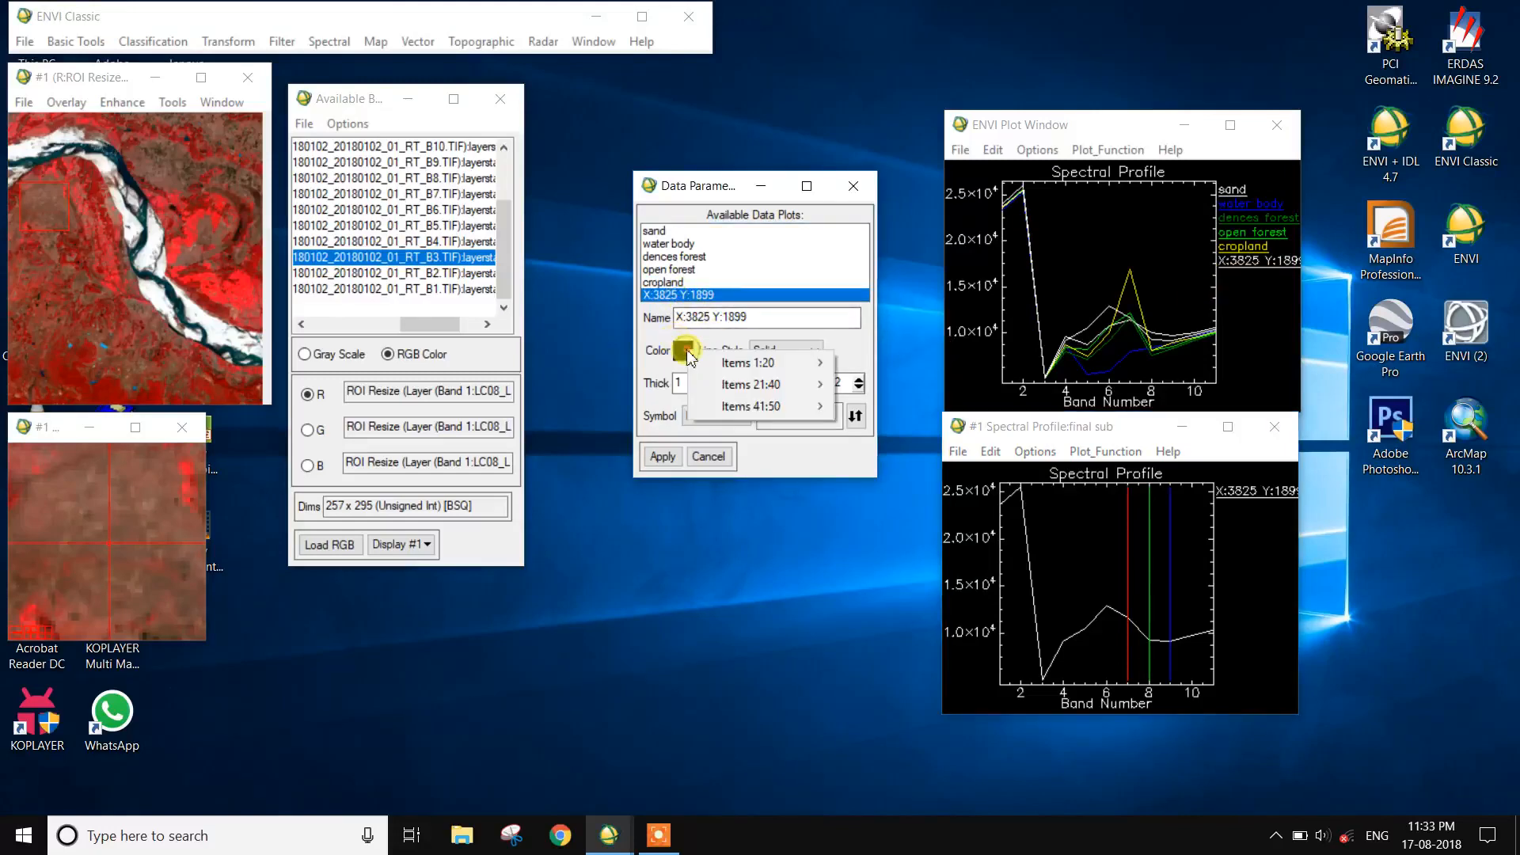
mouse_move(762, 363)
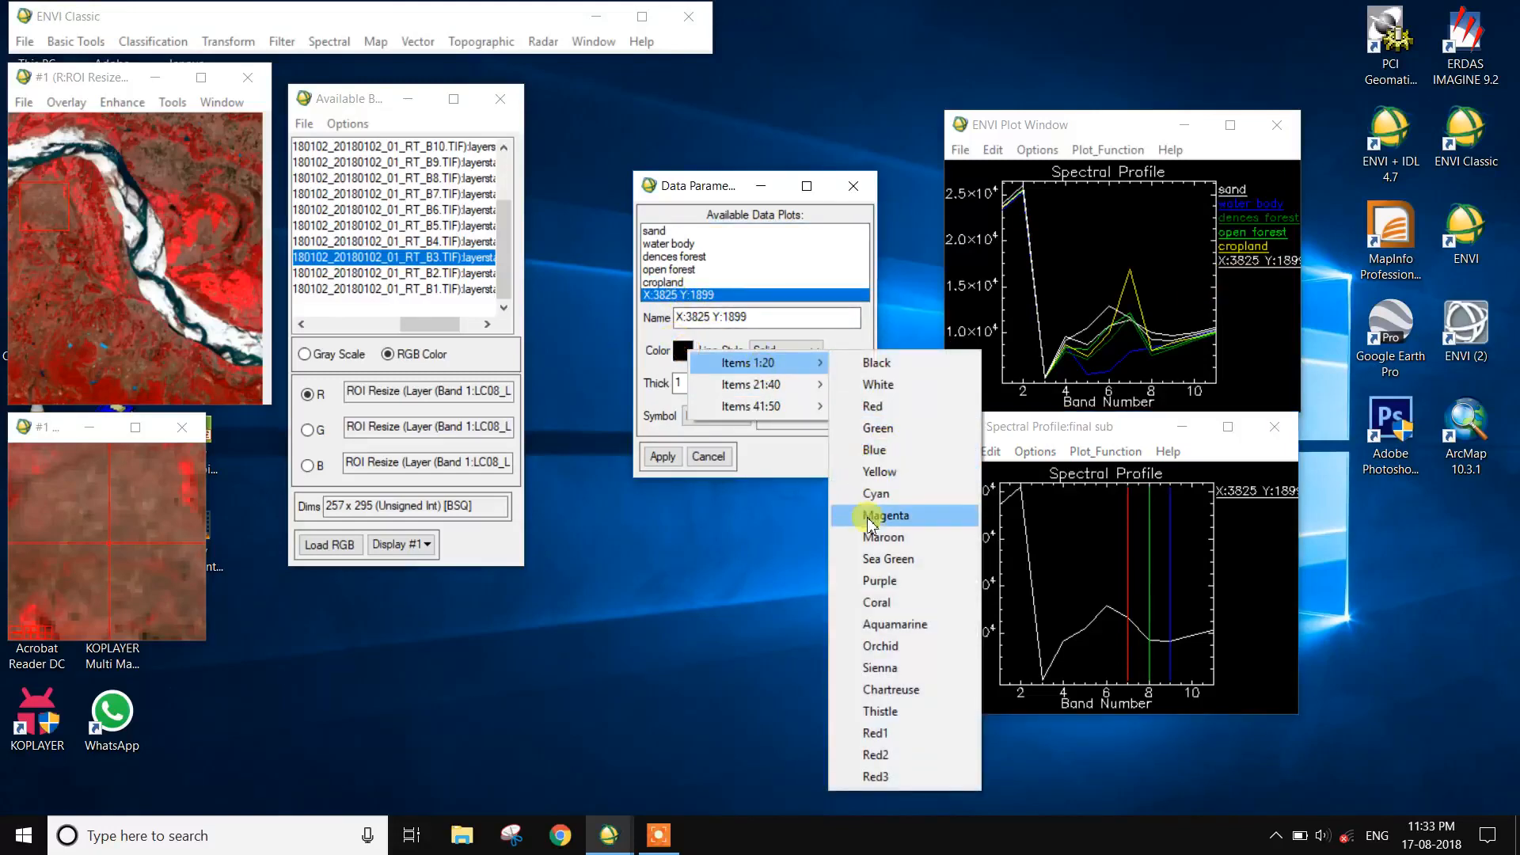
left_click(871, 667)
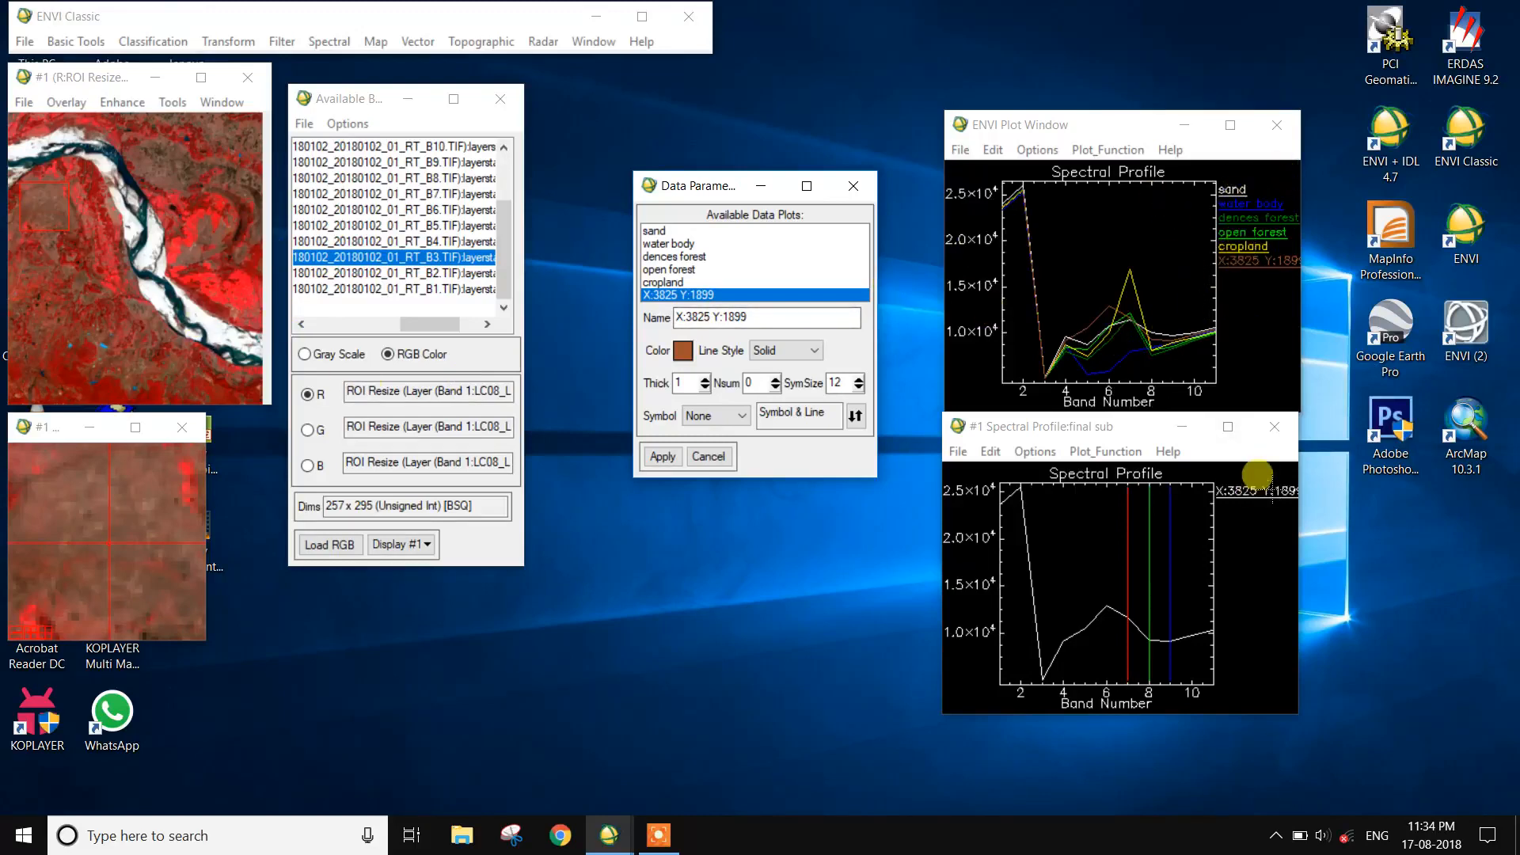
left_click(853, 186)
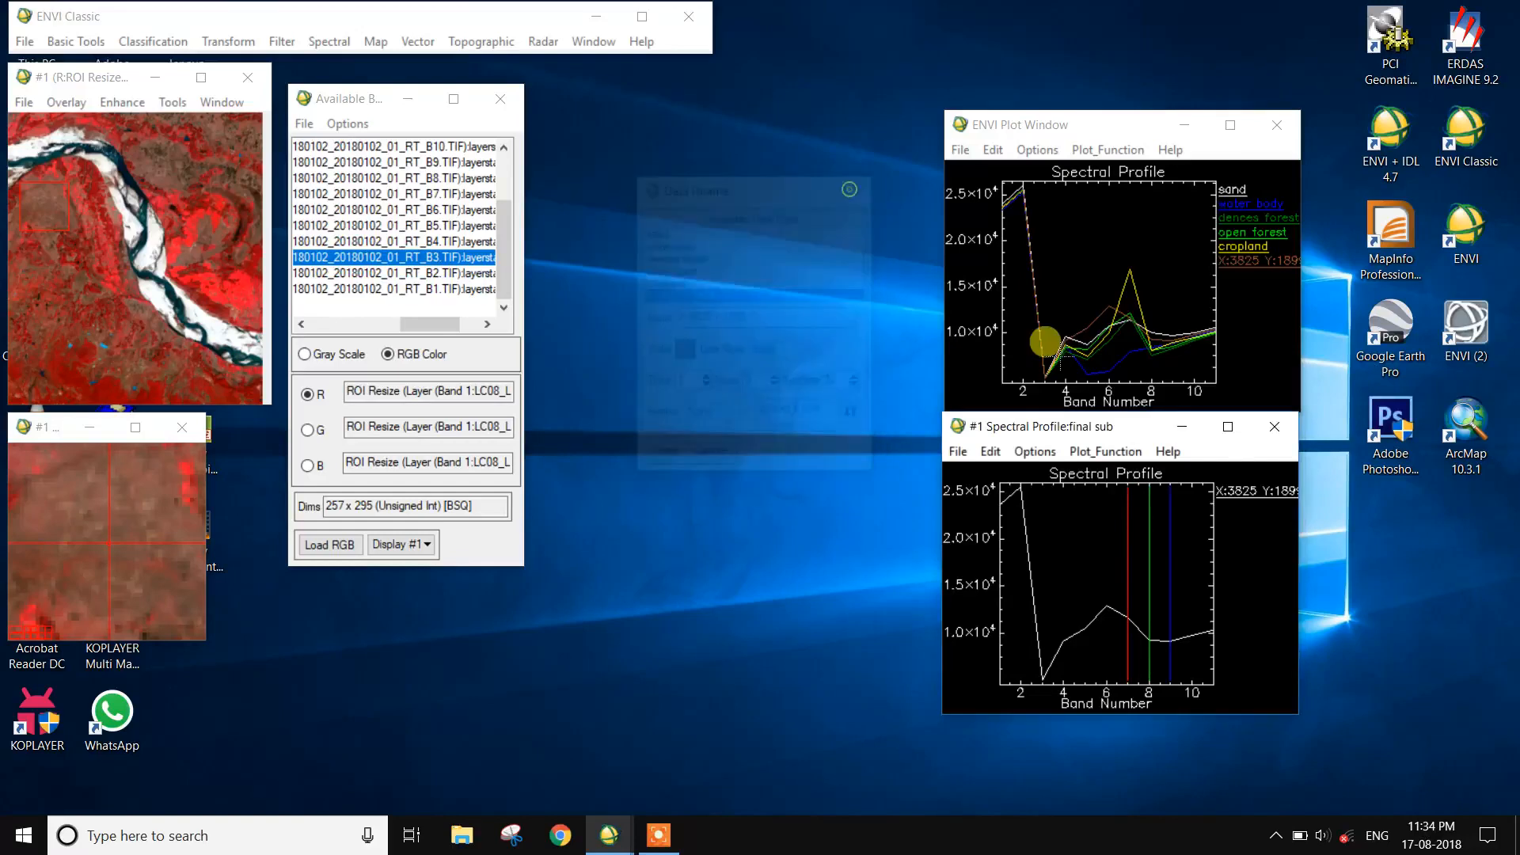
left_click(1275, 426)
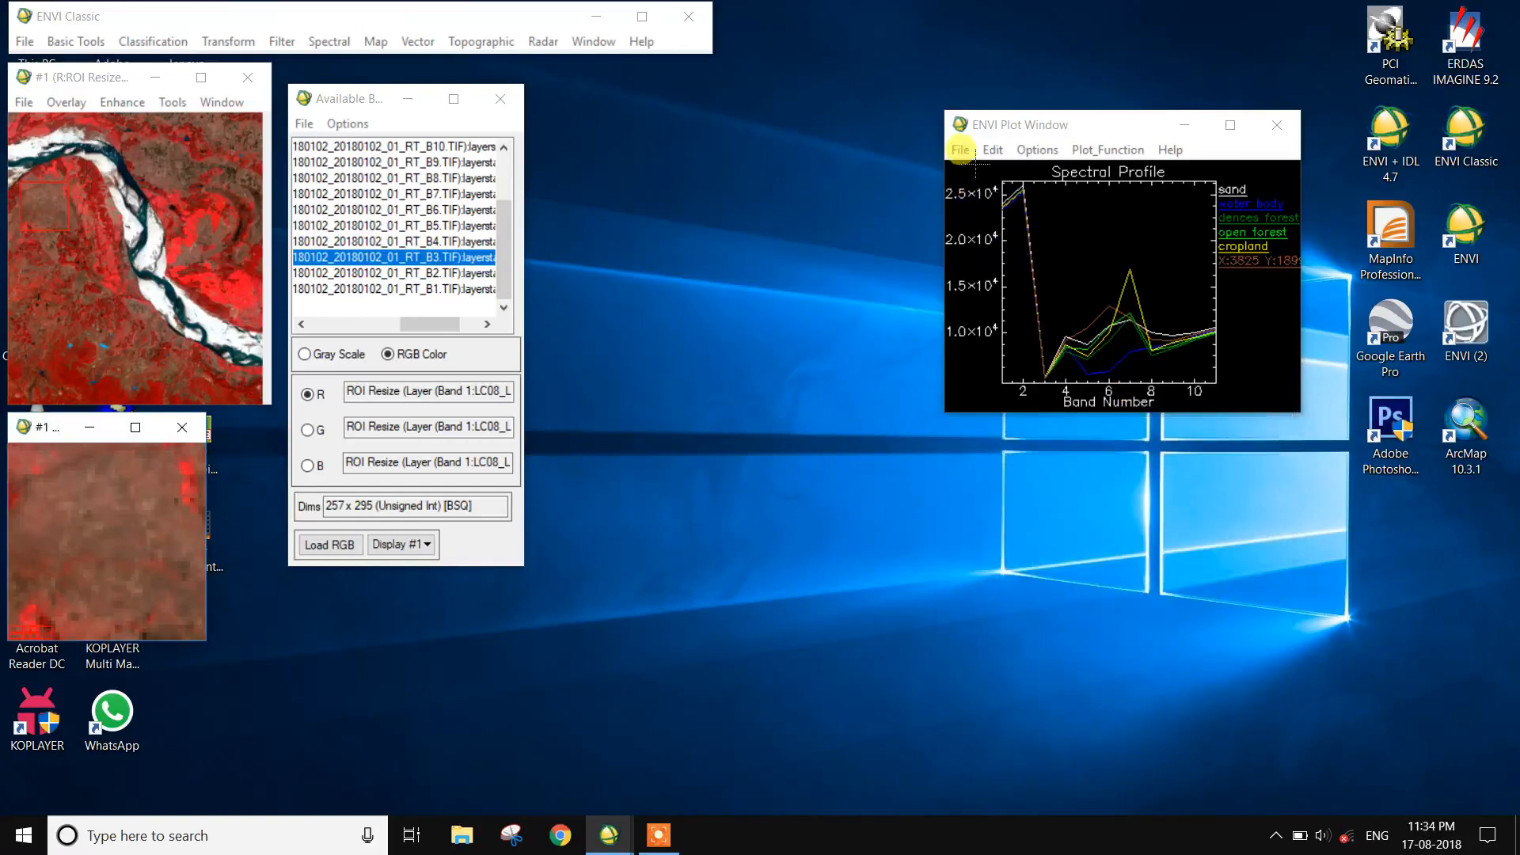
- Output the plot window's spectra to a spectral library, including all six plots
left_click(960, 149)
mouse_move(986, 155)
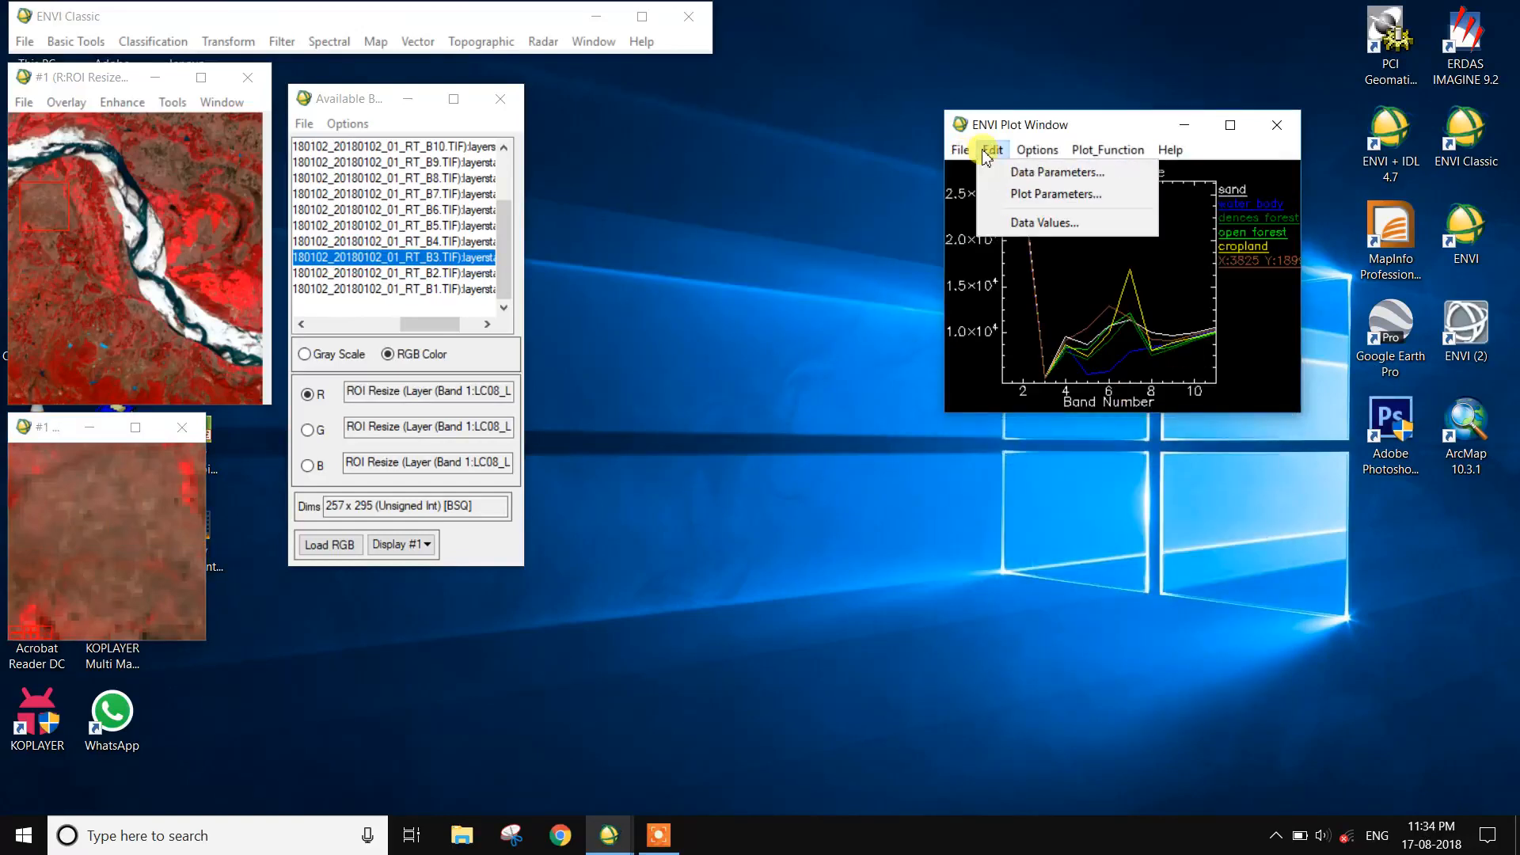
mouse_move(991, 197)
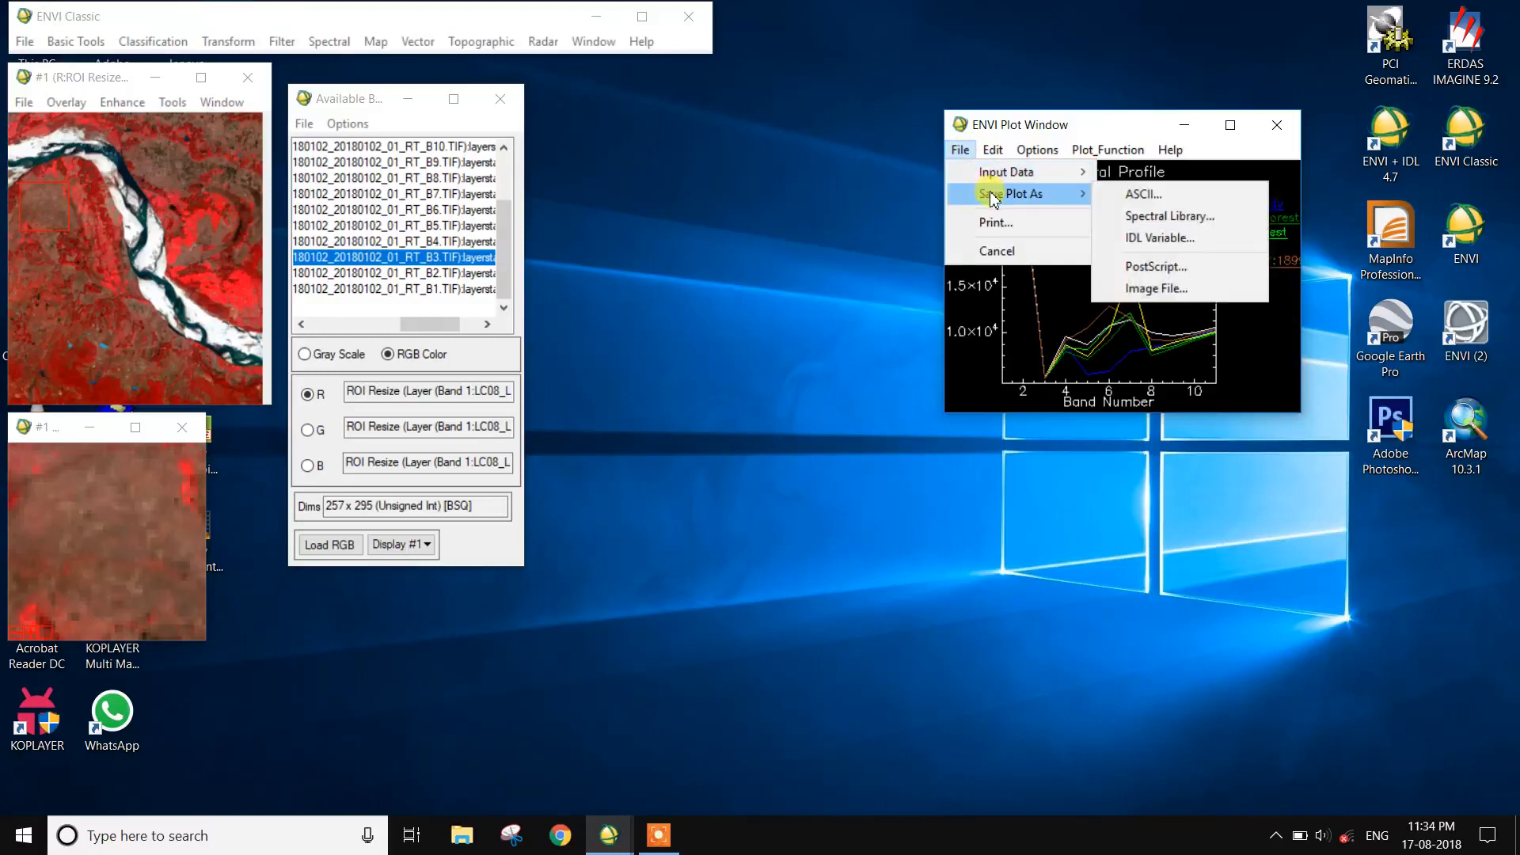
left_click(1158, 217)
left_click(590, 348)
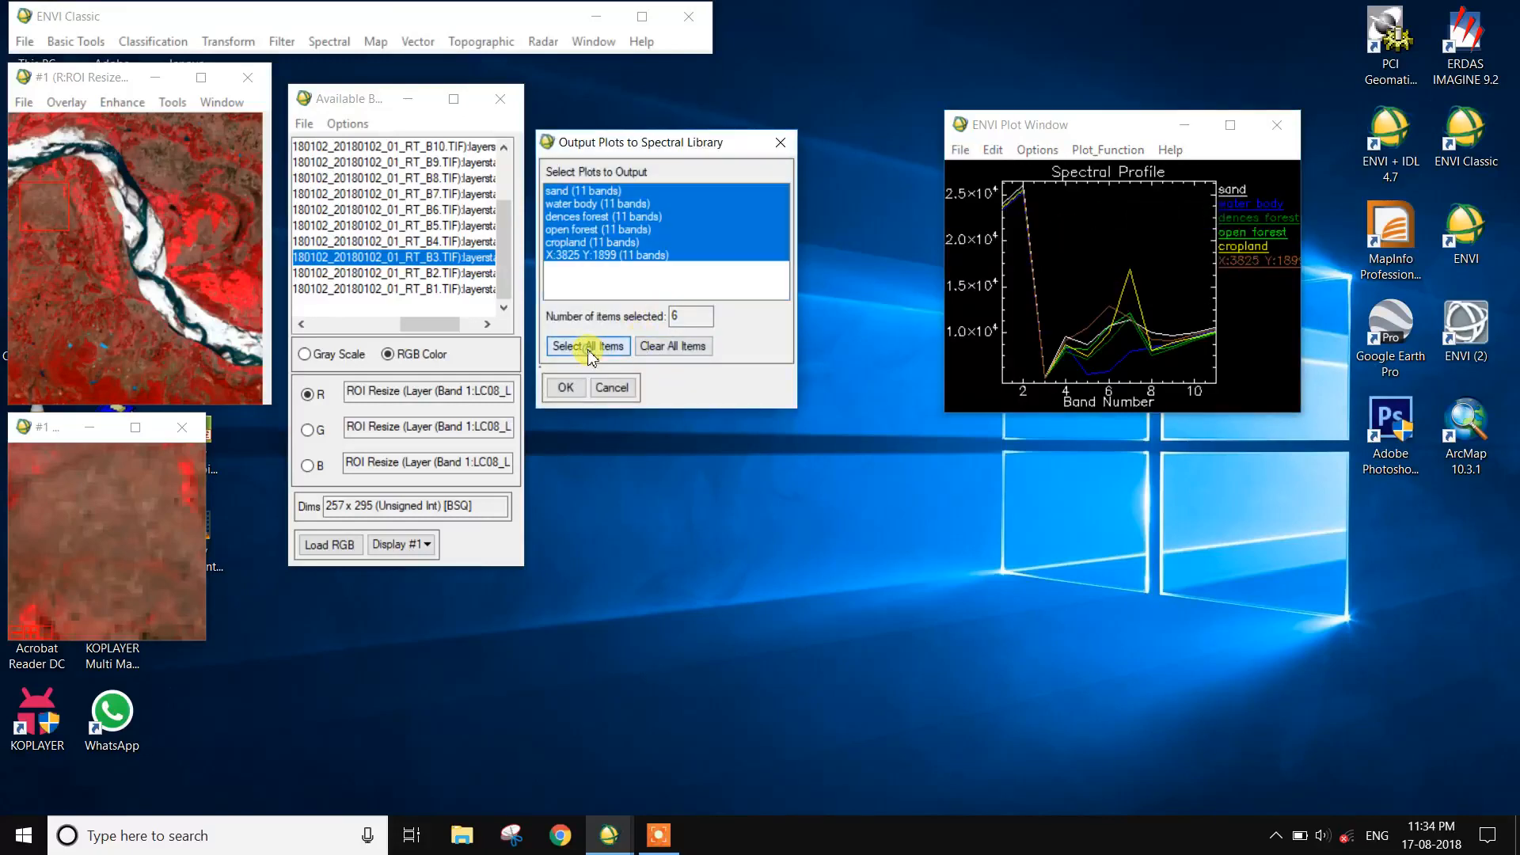
left_click(566, 387)
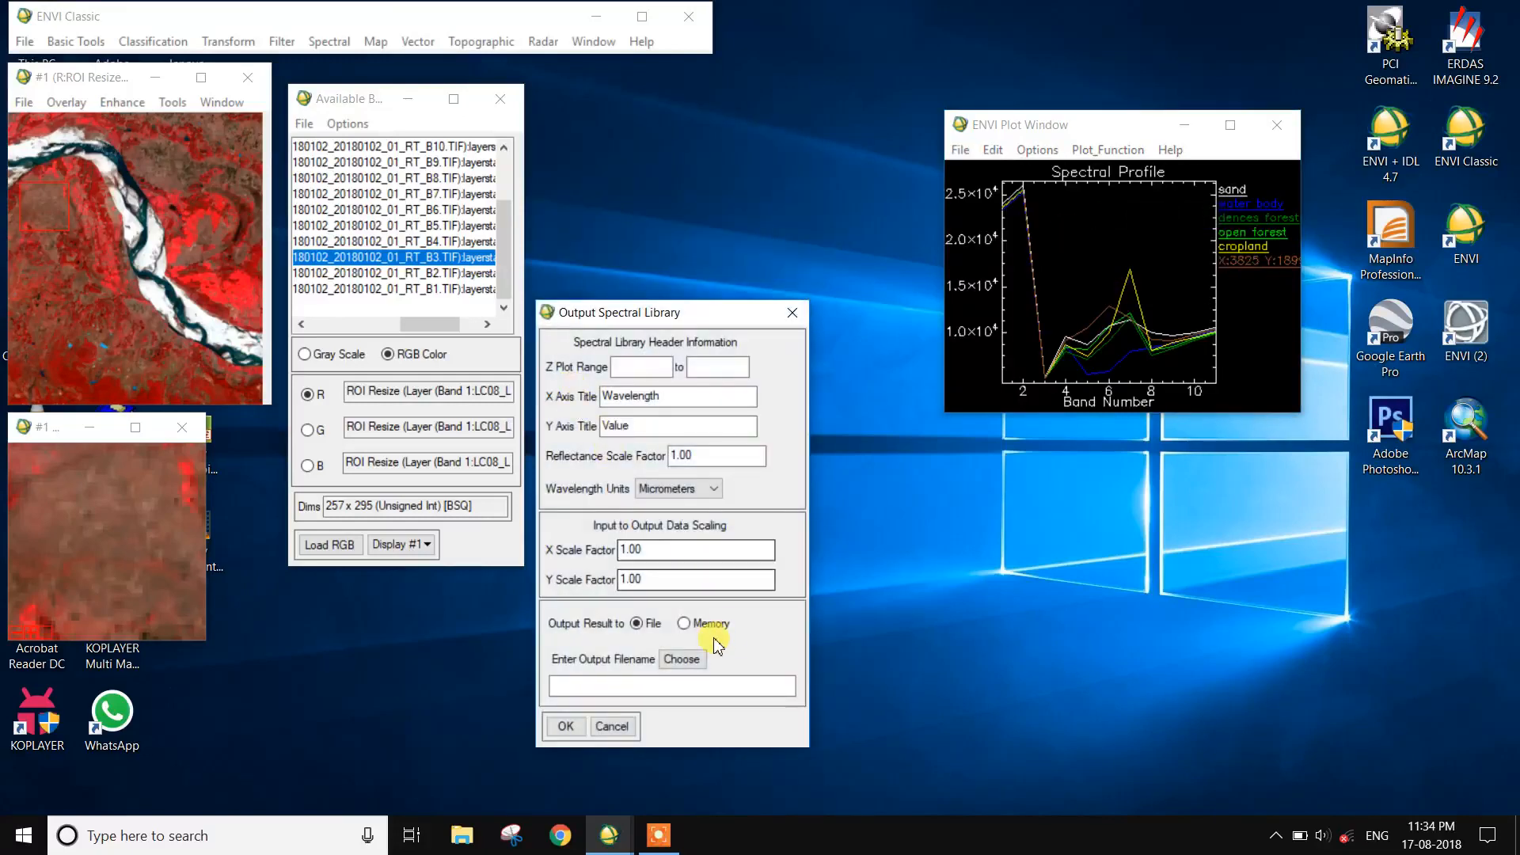
- Browse to the PD folder under REMOTE SENSING AND GIS\RS &GIS on Local Disk (D:) for the library's output file
left_click(681, 659)
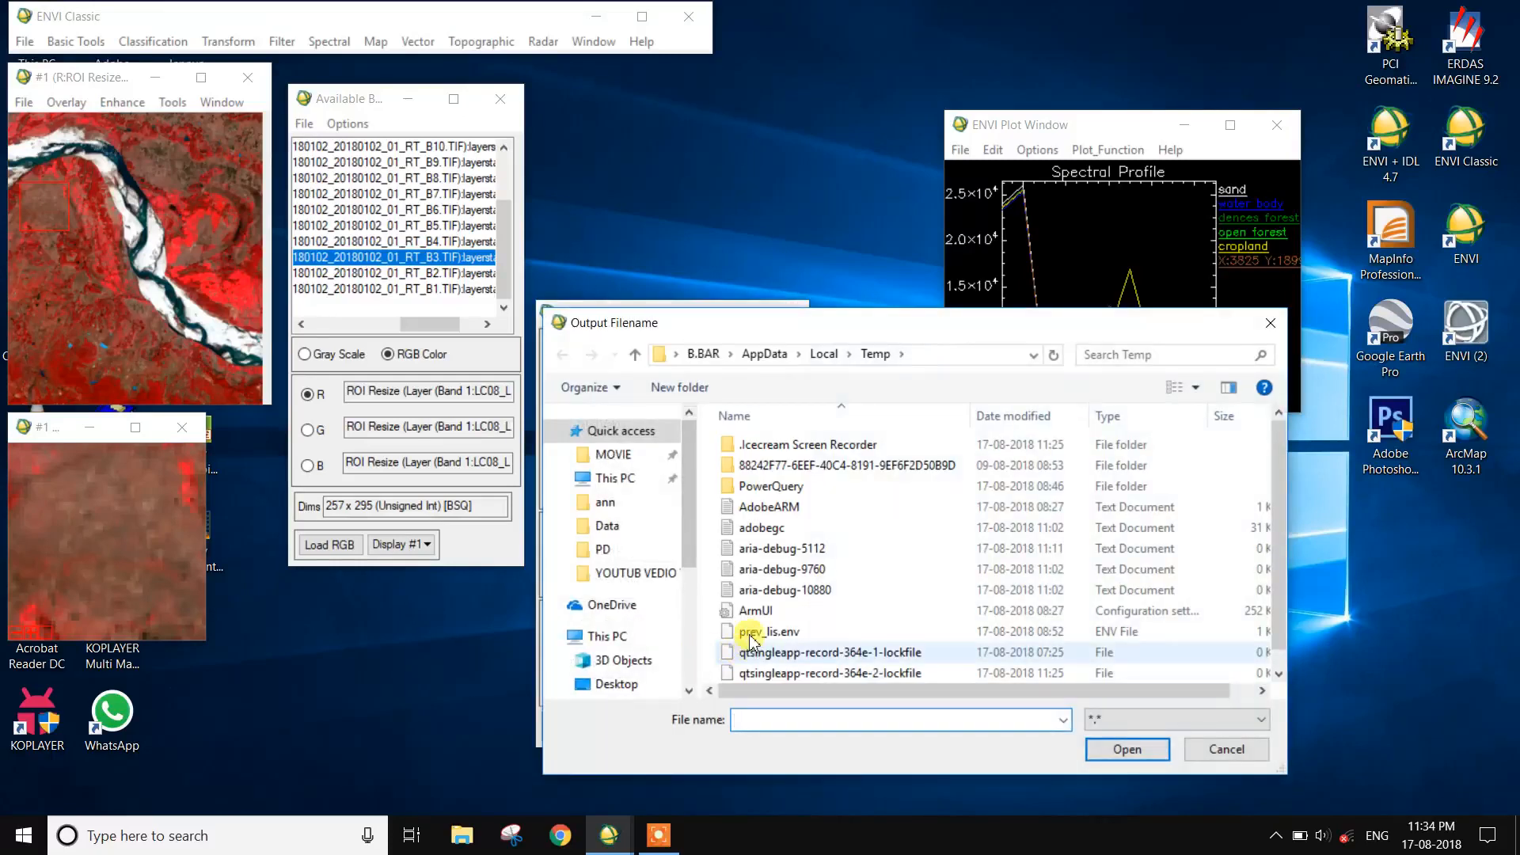
left_click(625, 635)
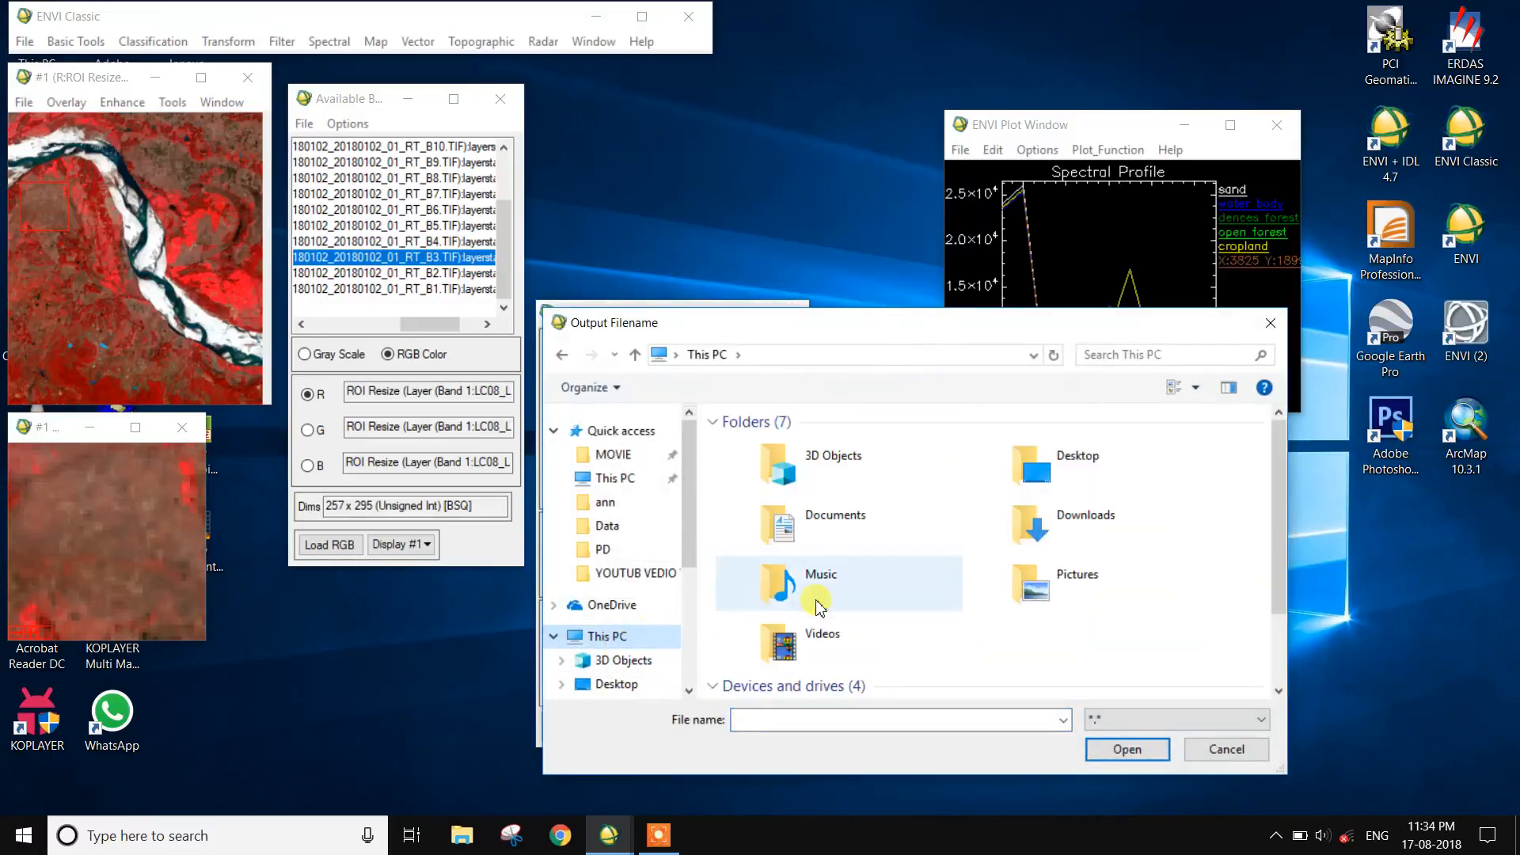
scroll(819, 608, "down", 3)
double_click(1125, 606)
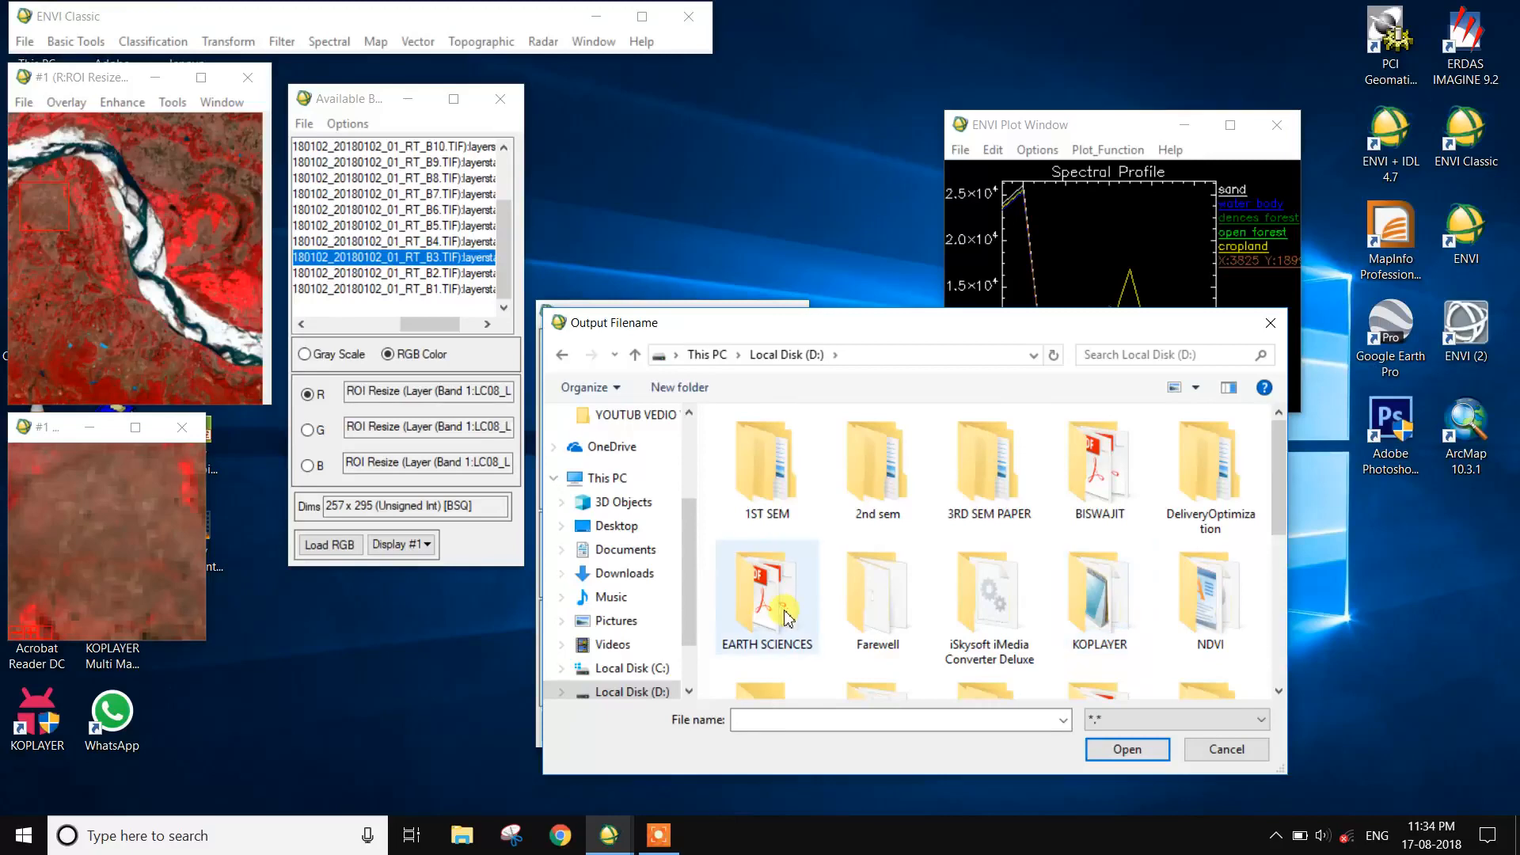
scroll(796, 626, "down", 1)
double_click(987, 657)
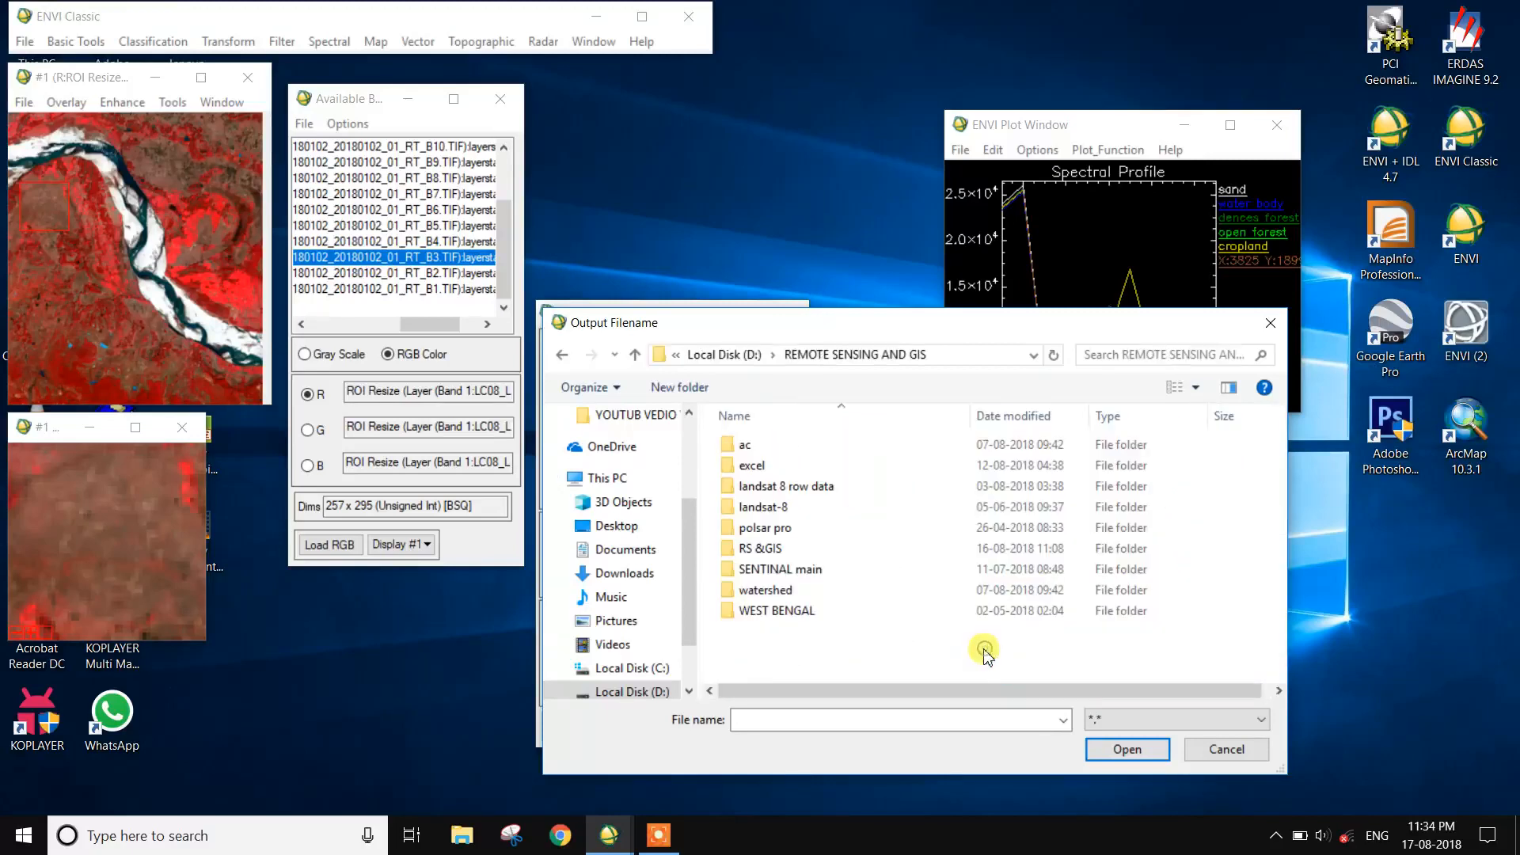
double_click(783, 558)
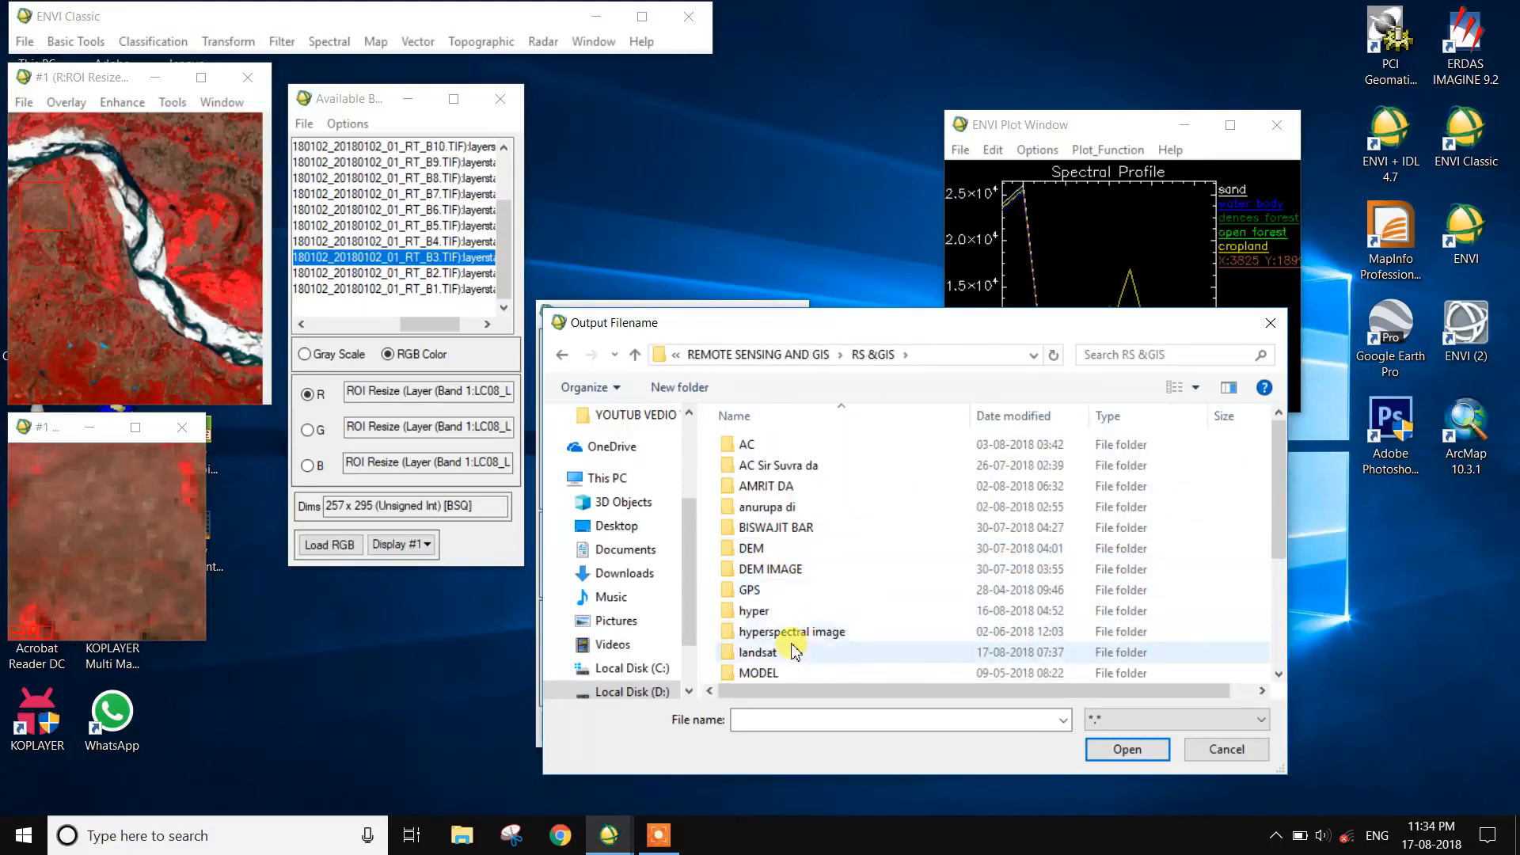
scroll(782, 661, "down", 3)
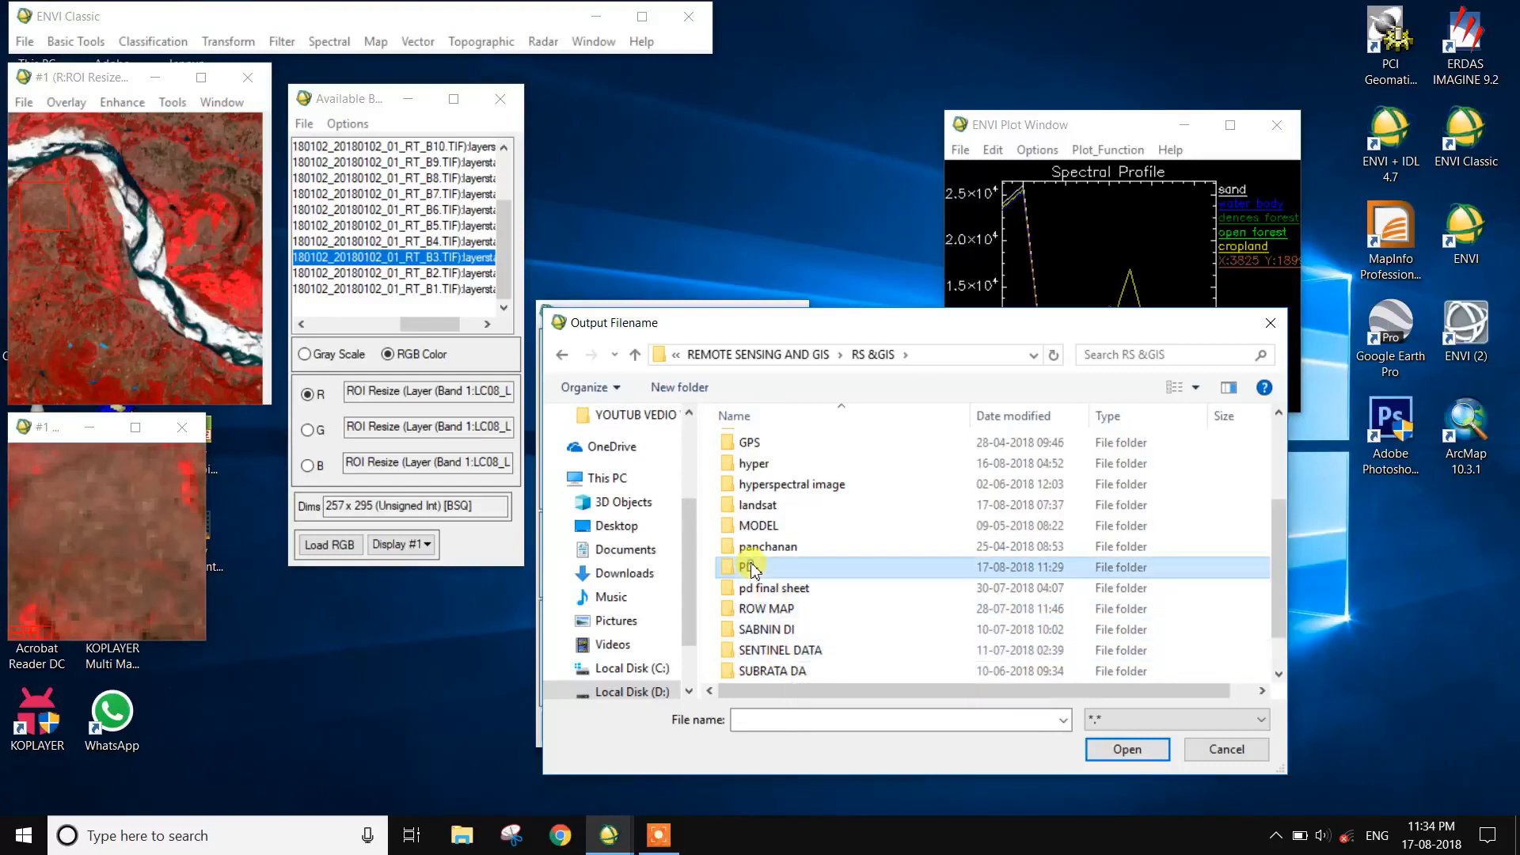
double_click(781, 568)
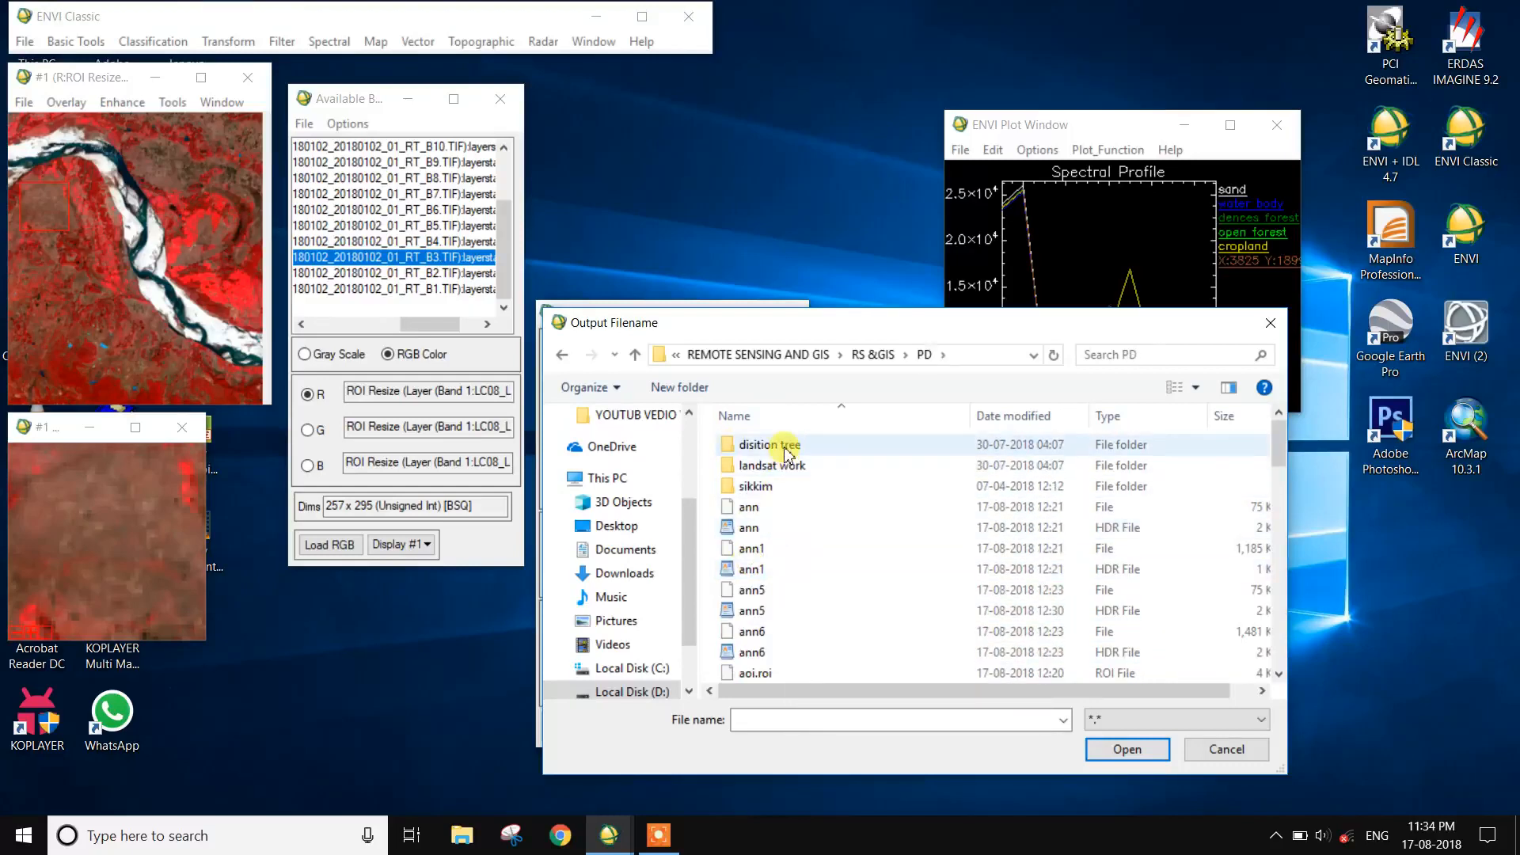
scroll(773, 559, "down", 2)
scroll(774, 558, "up", 2)
double_click(766, 444)
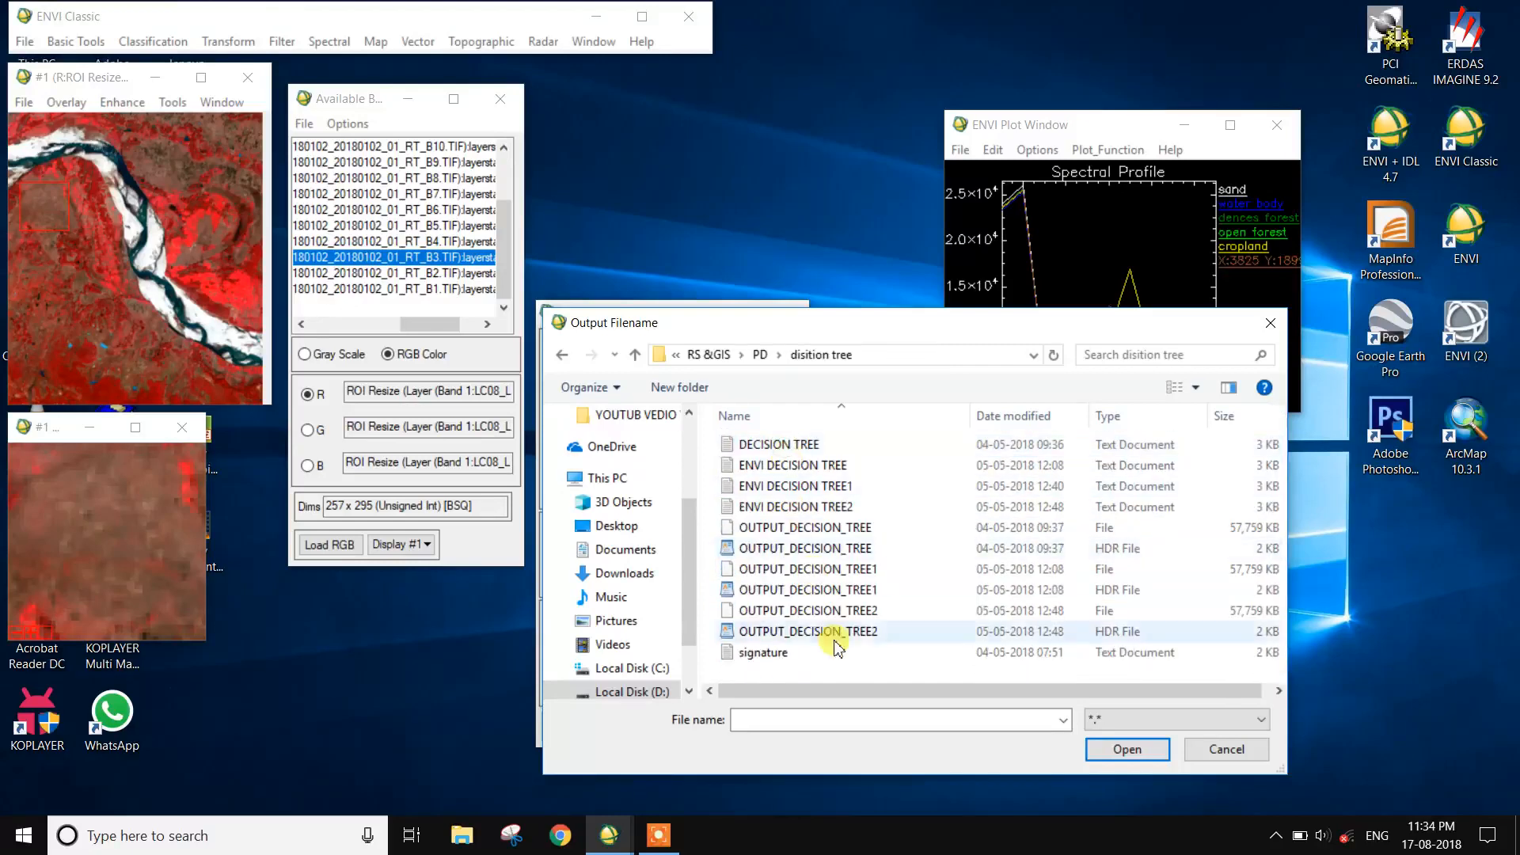
left_click(562, 355)
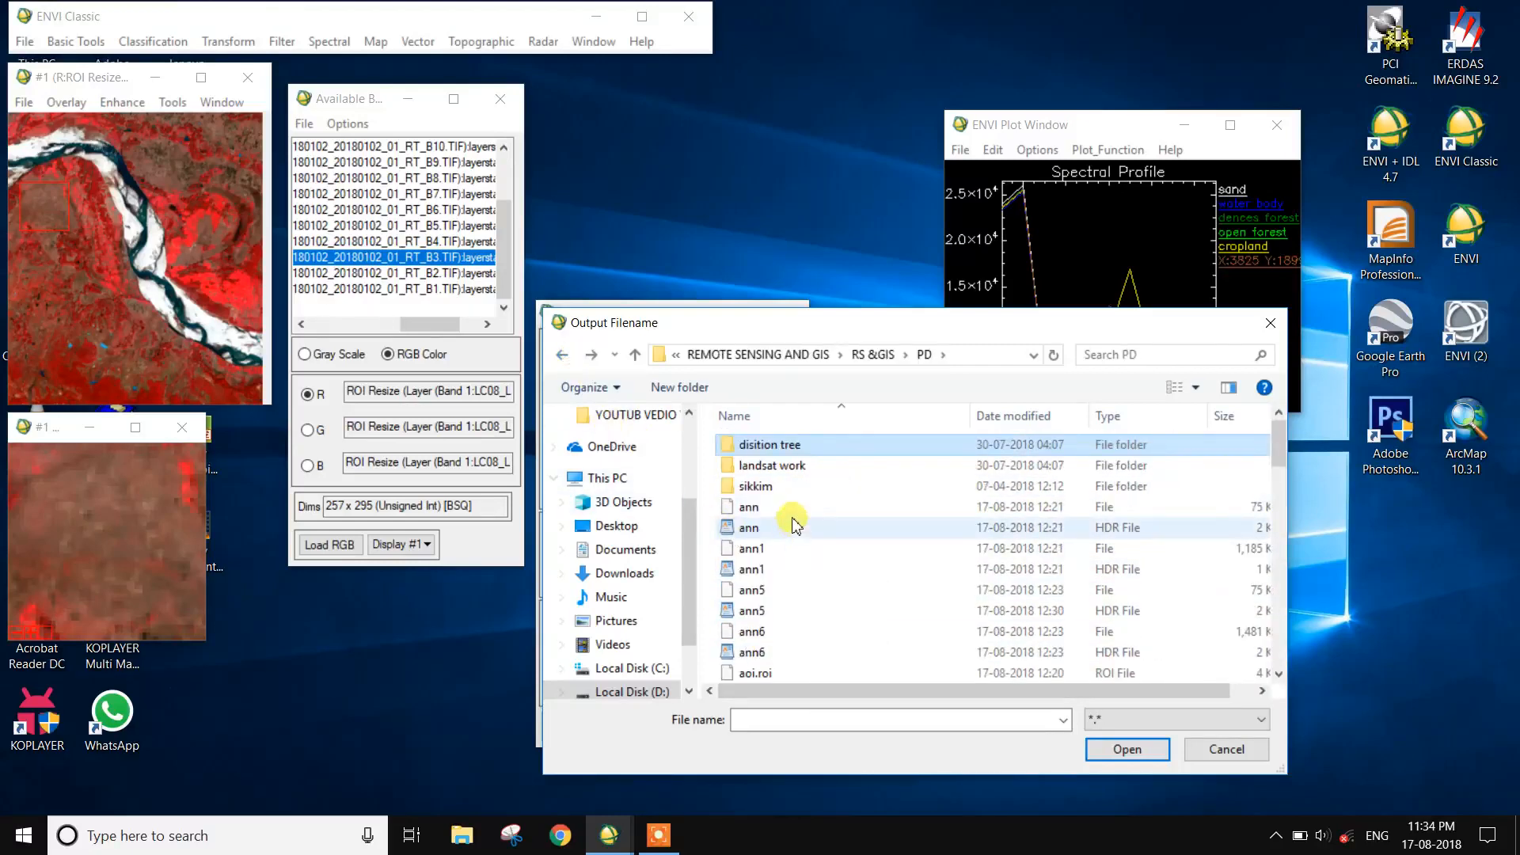
- Name the output file SIGNATURE7 and save the spectral library with the default header and scaling settings
scroll(791, 626, "down", 1)
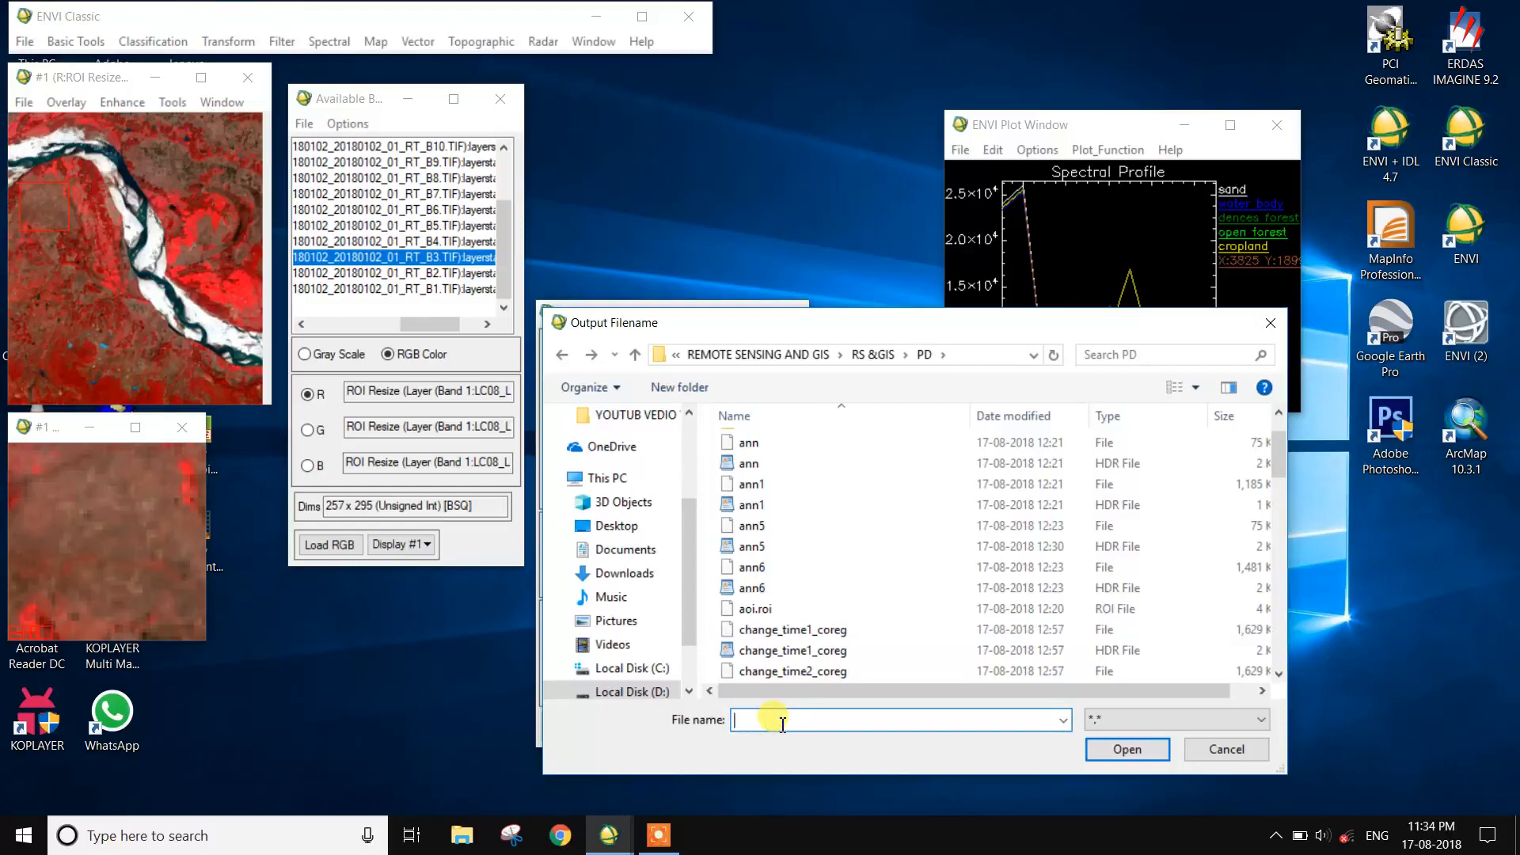
left_click(782, 722)
type("SIN")
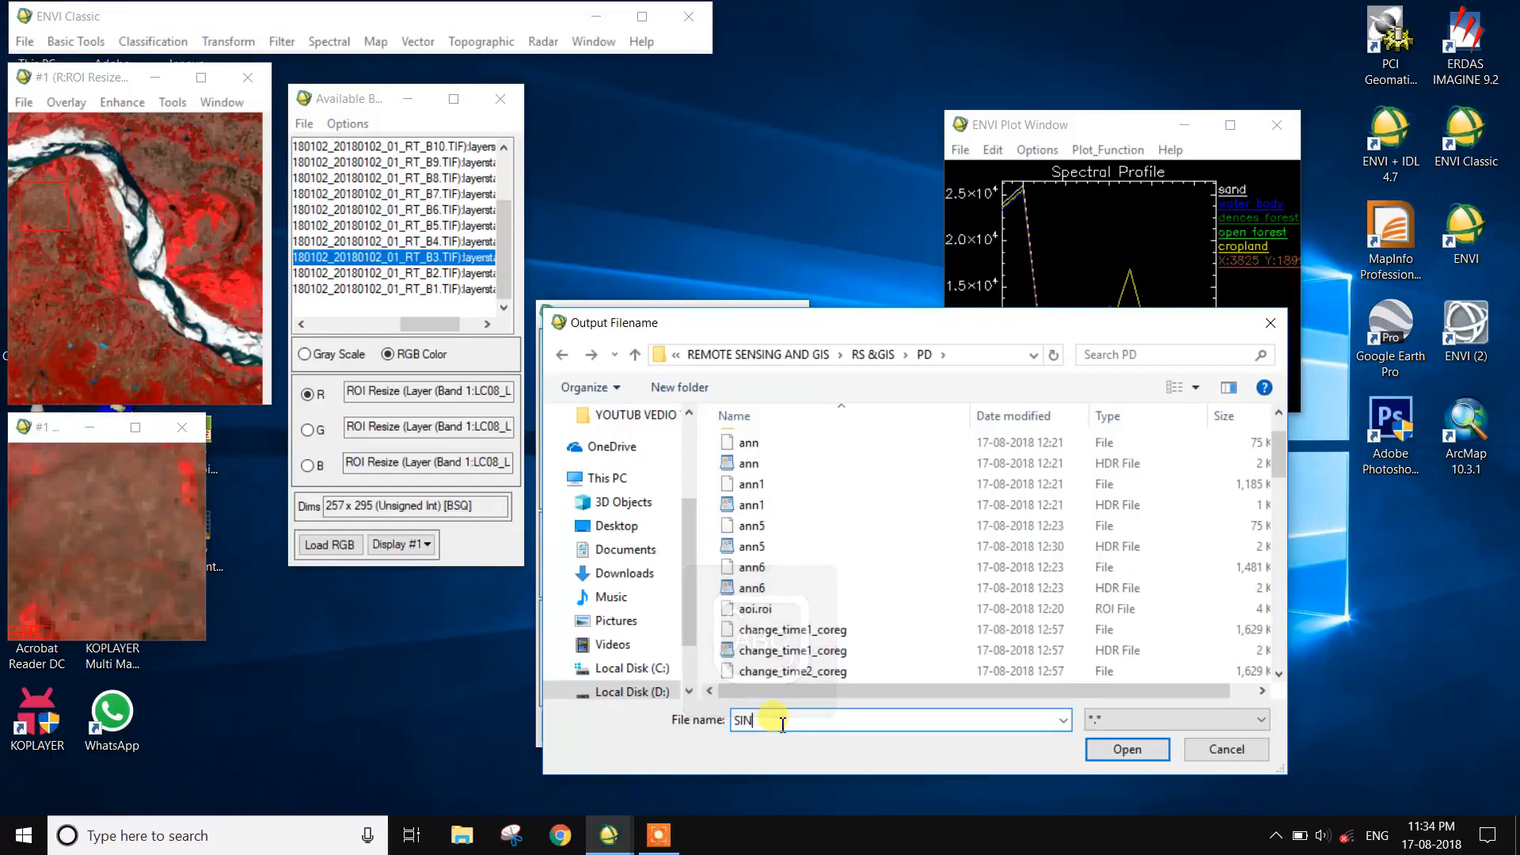
key("BackSpace")
type("GNATURE7")
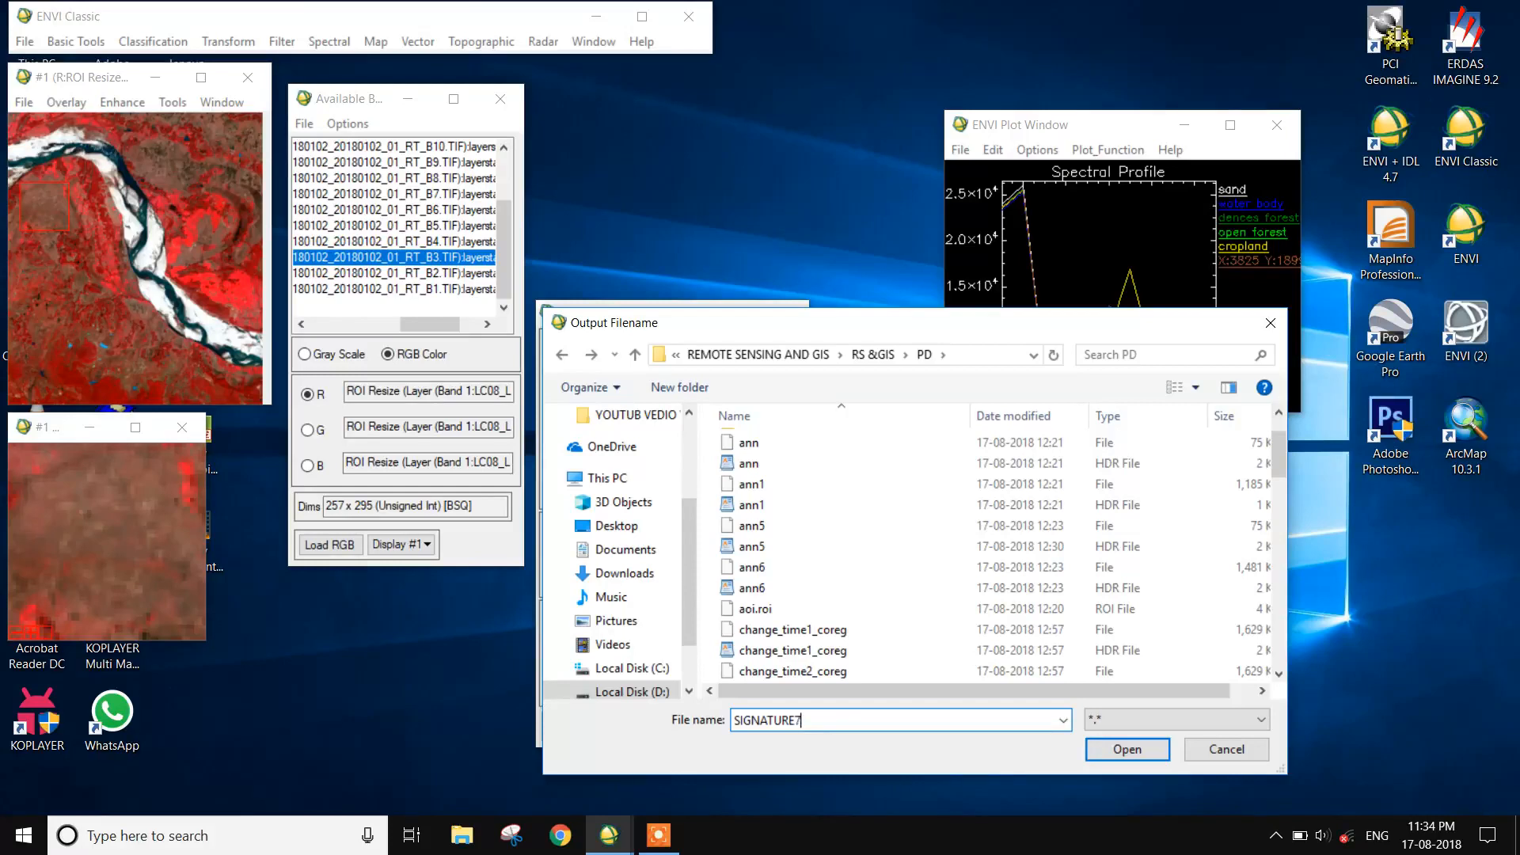
left_click(1121, 751)
left_click(565, 726)
- Close the final sub_class file in the available bands list
left_click(428, 326)
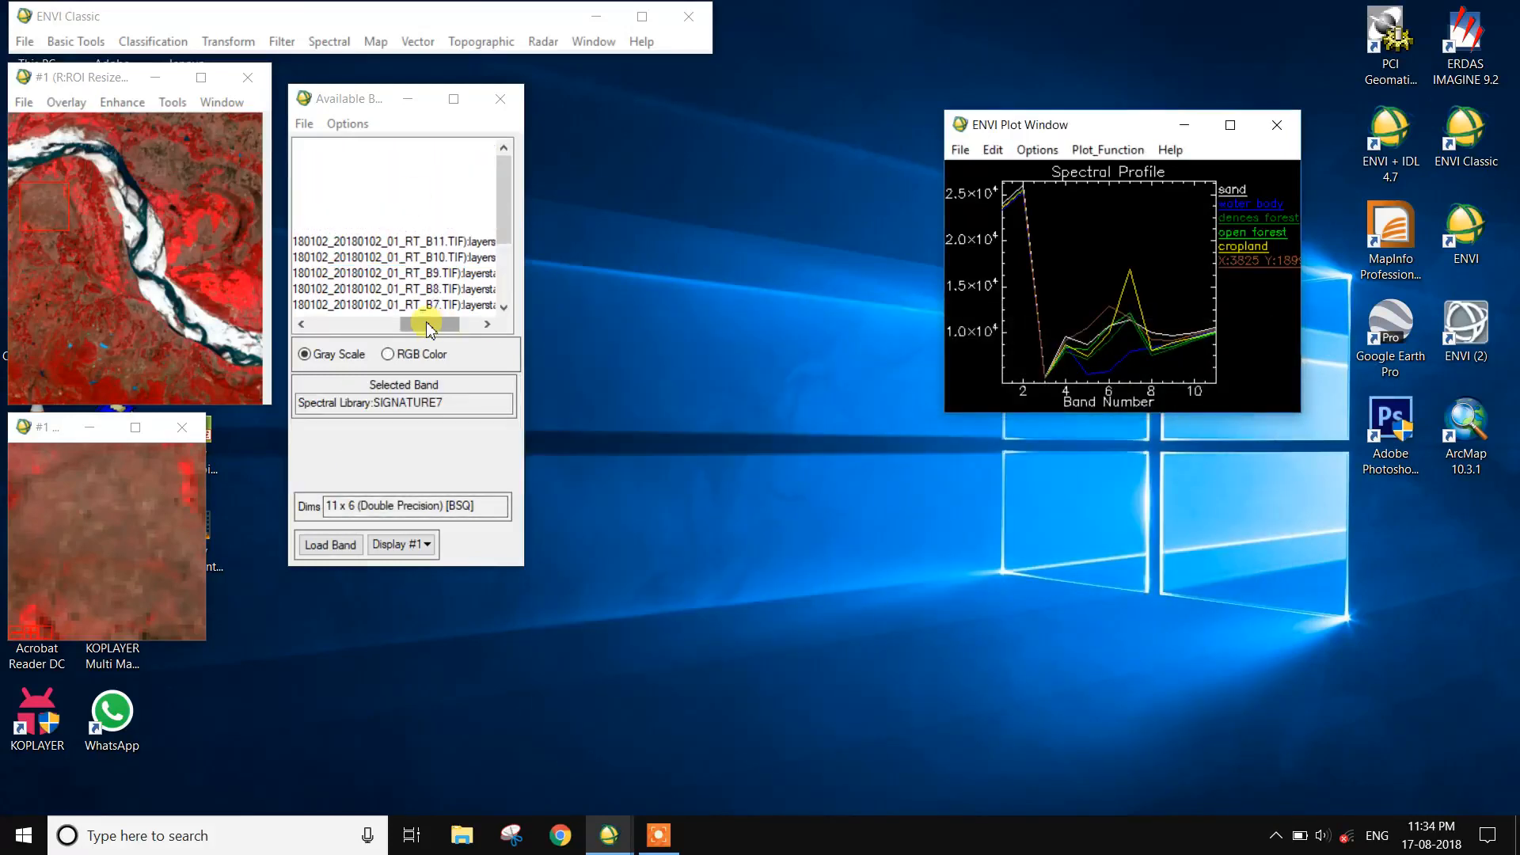
left_click_drag(429, 325, 299, 323)
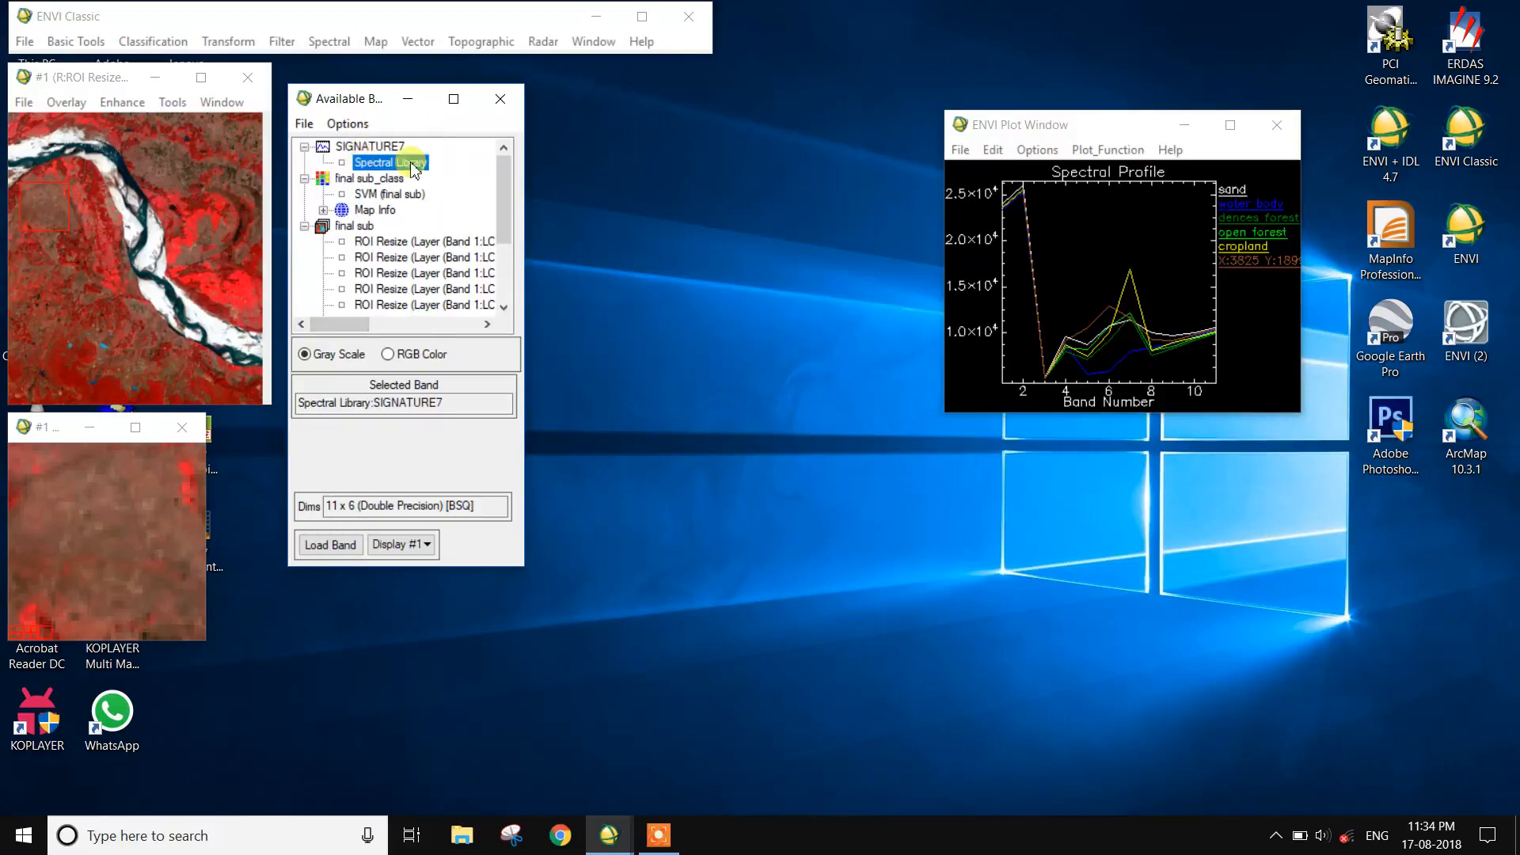
left_click(344, 181)
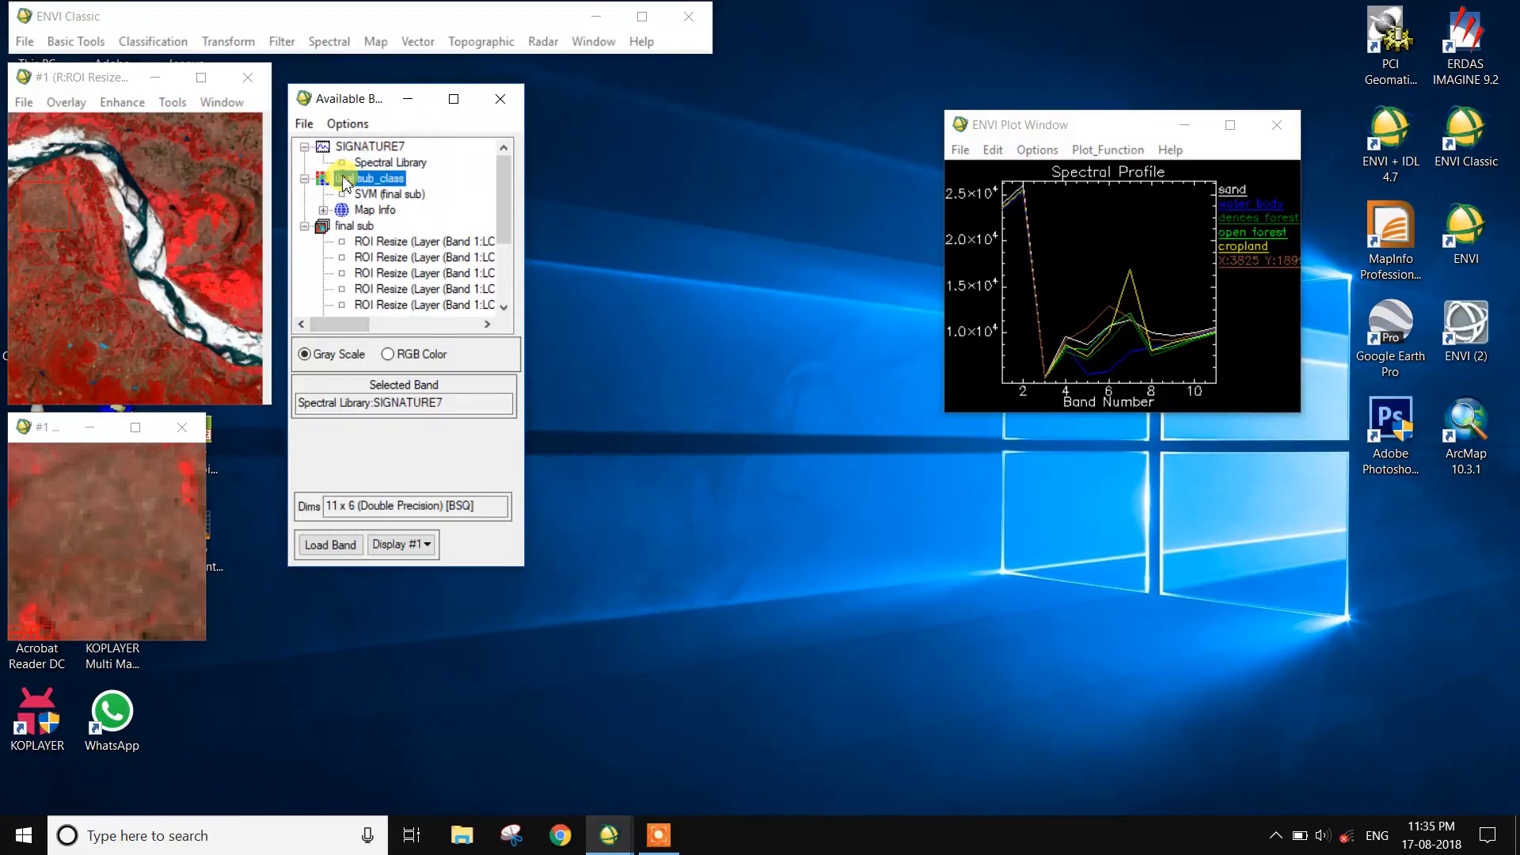
right_click(344, 182)
left_click(386, 239)
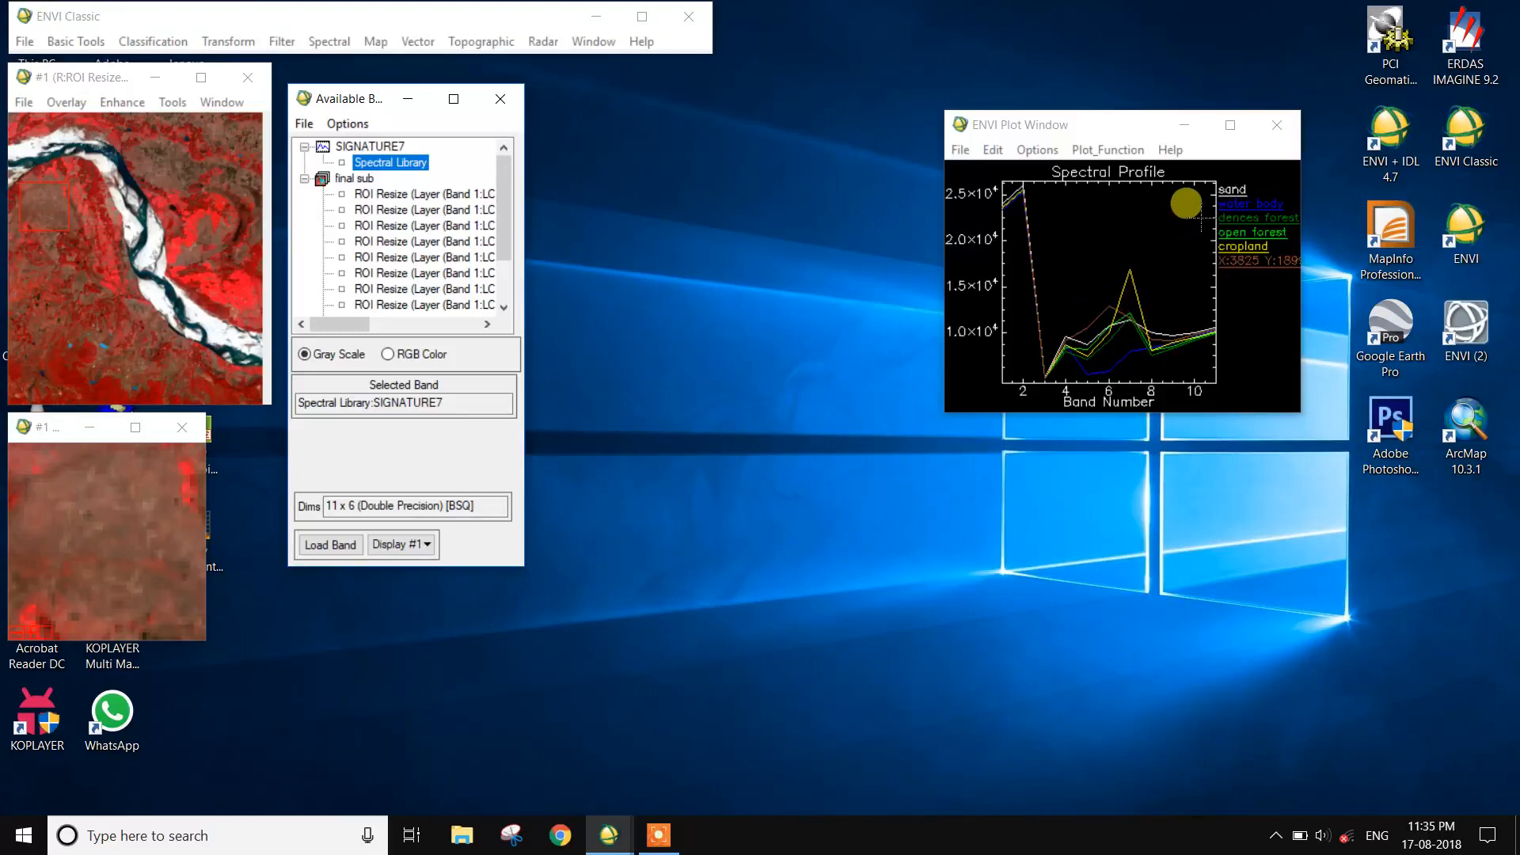
left_click(658, 835)
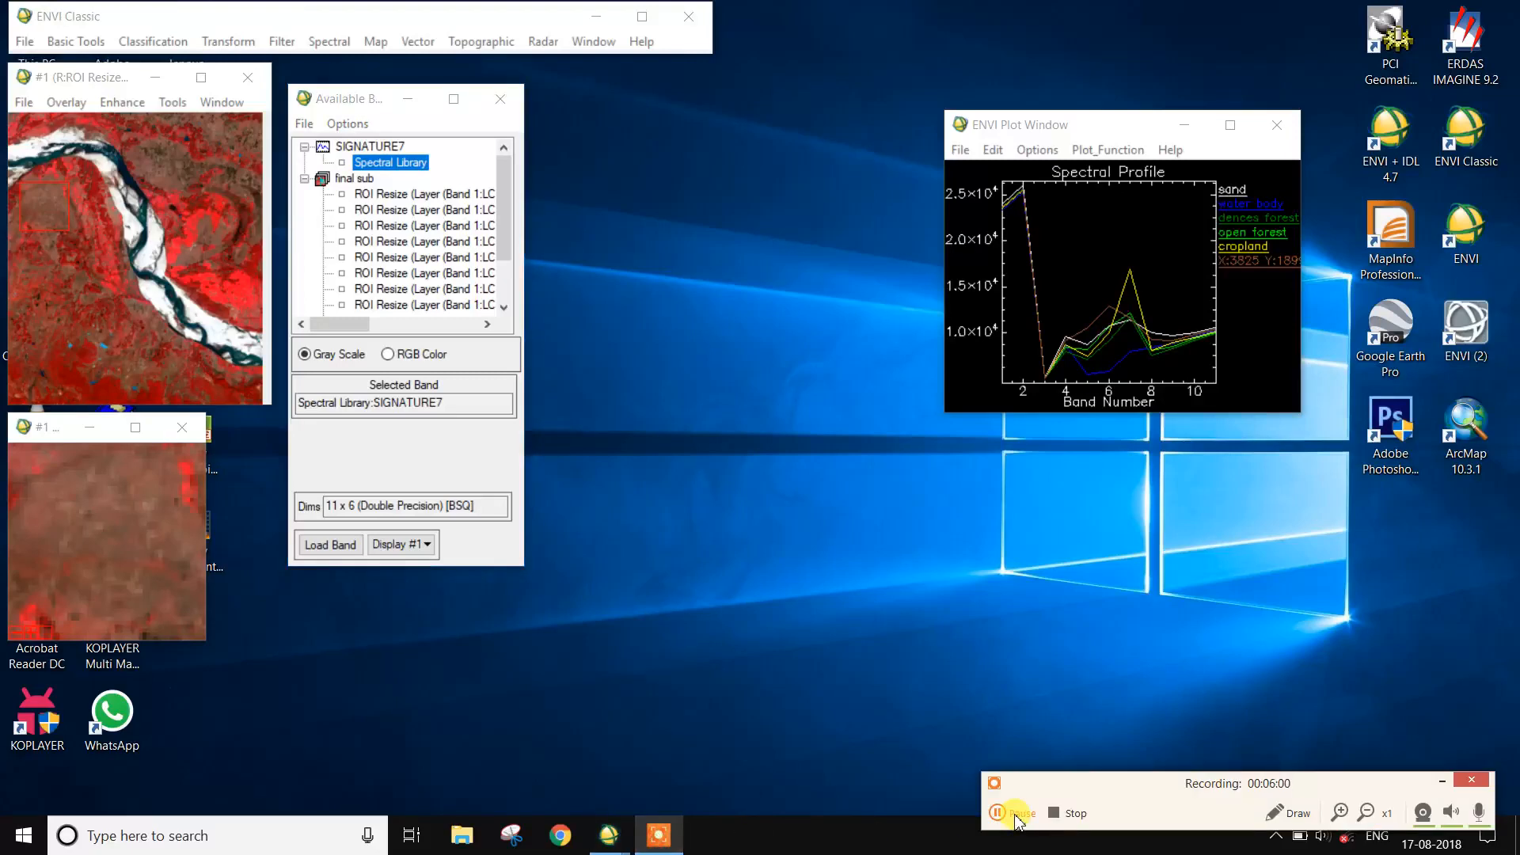
left_click(1017, 816)
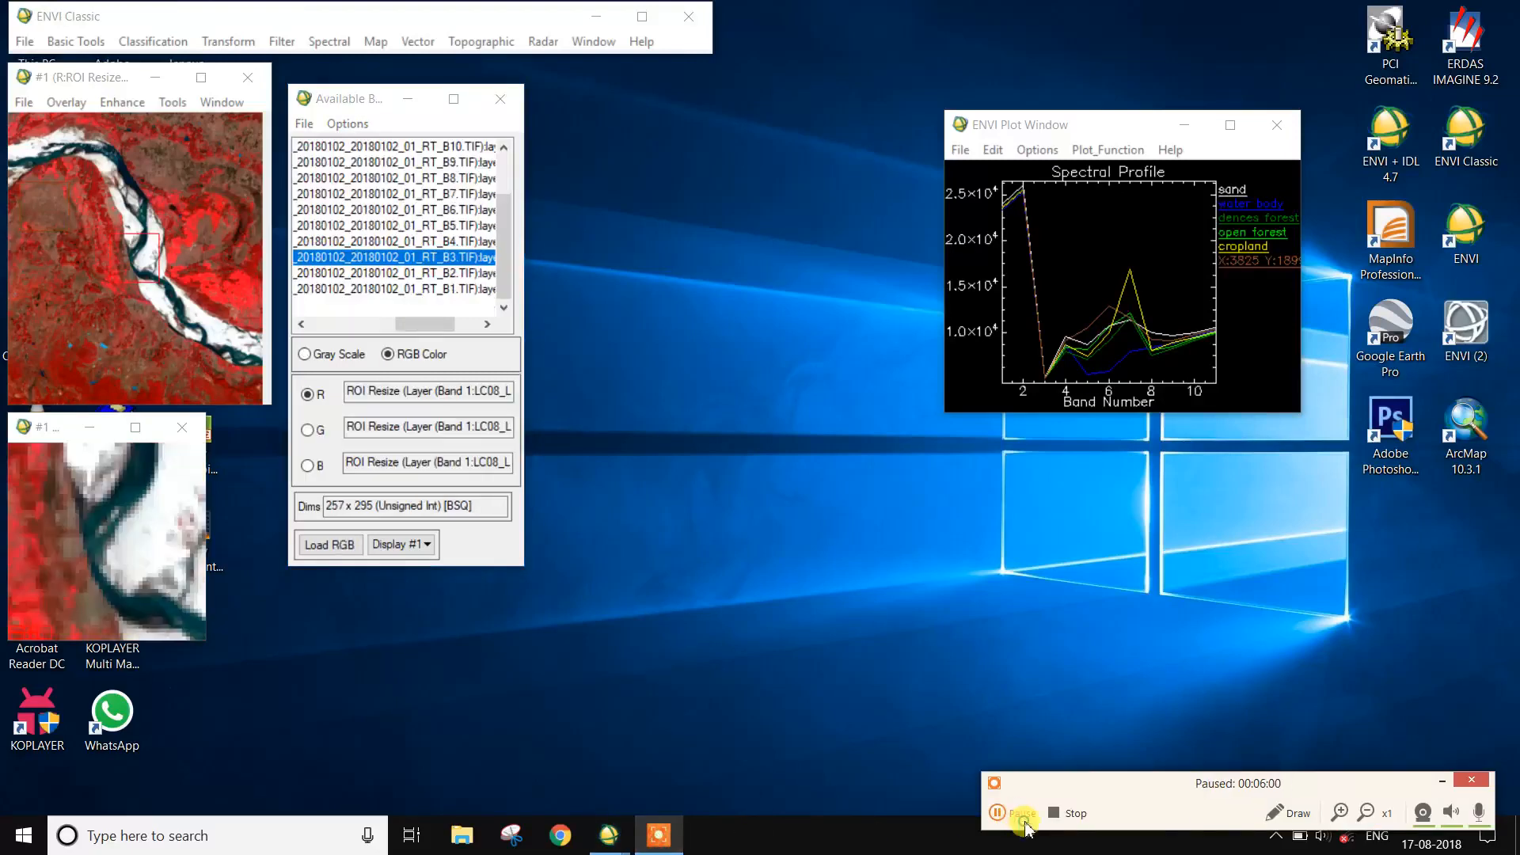
left_click(1443, 781)
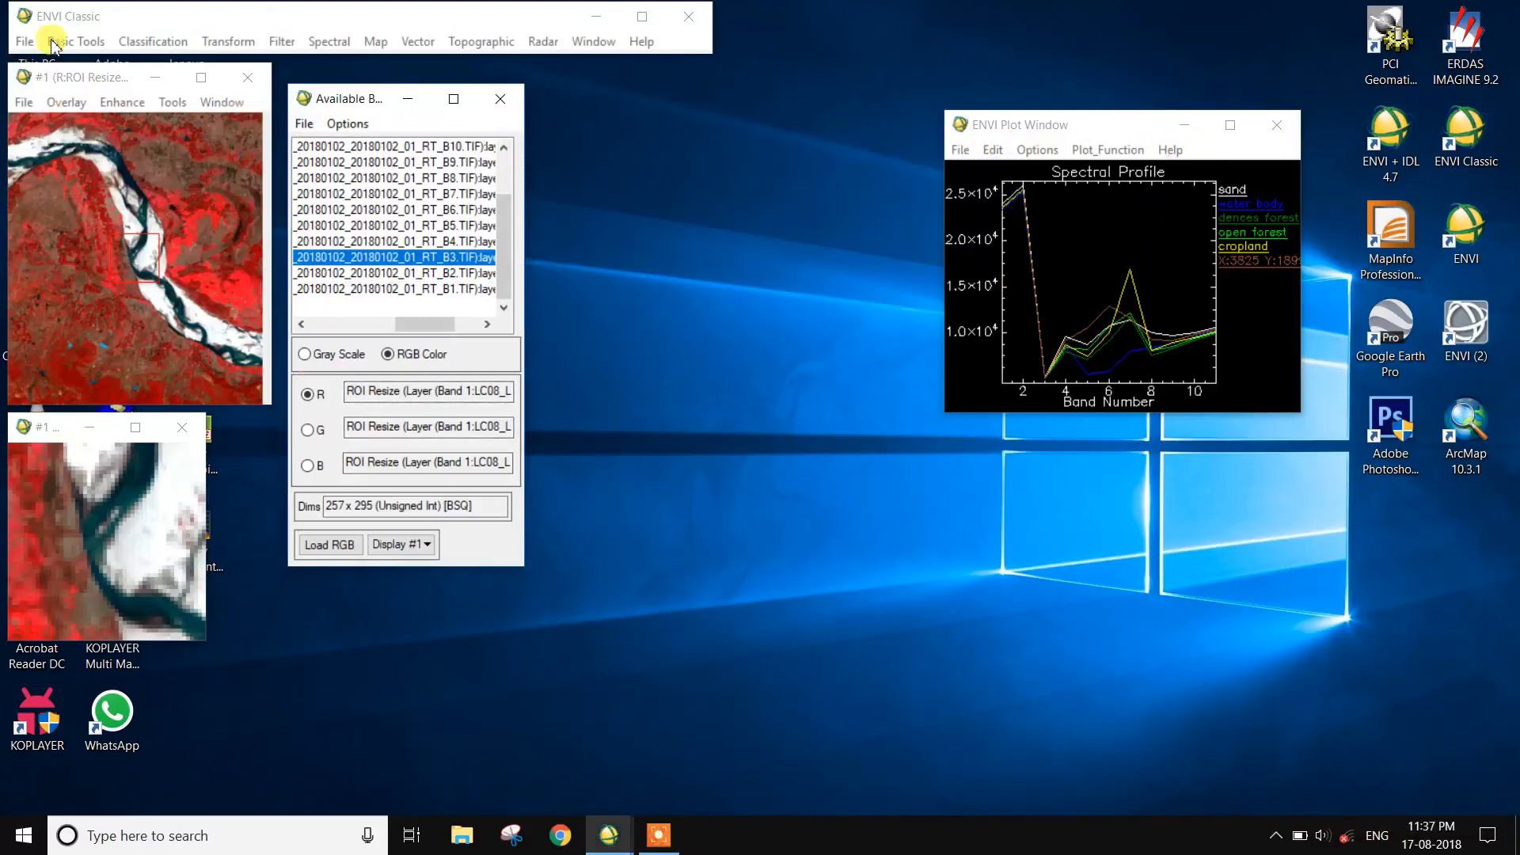
- Start a supervised Spectral Angle Mapper classification with final sub as the input file, using the full scene and all 11 bands
left_click(149, 43)
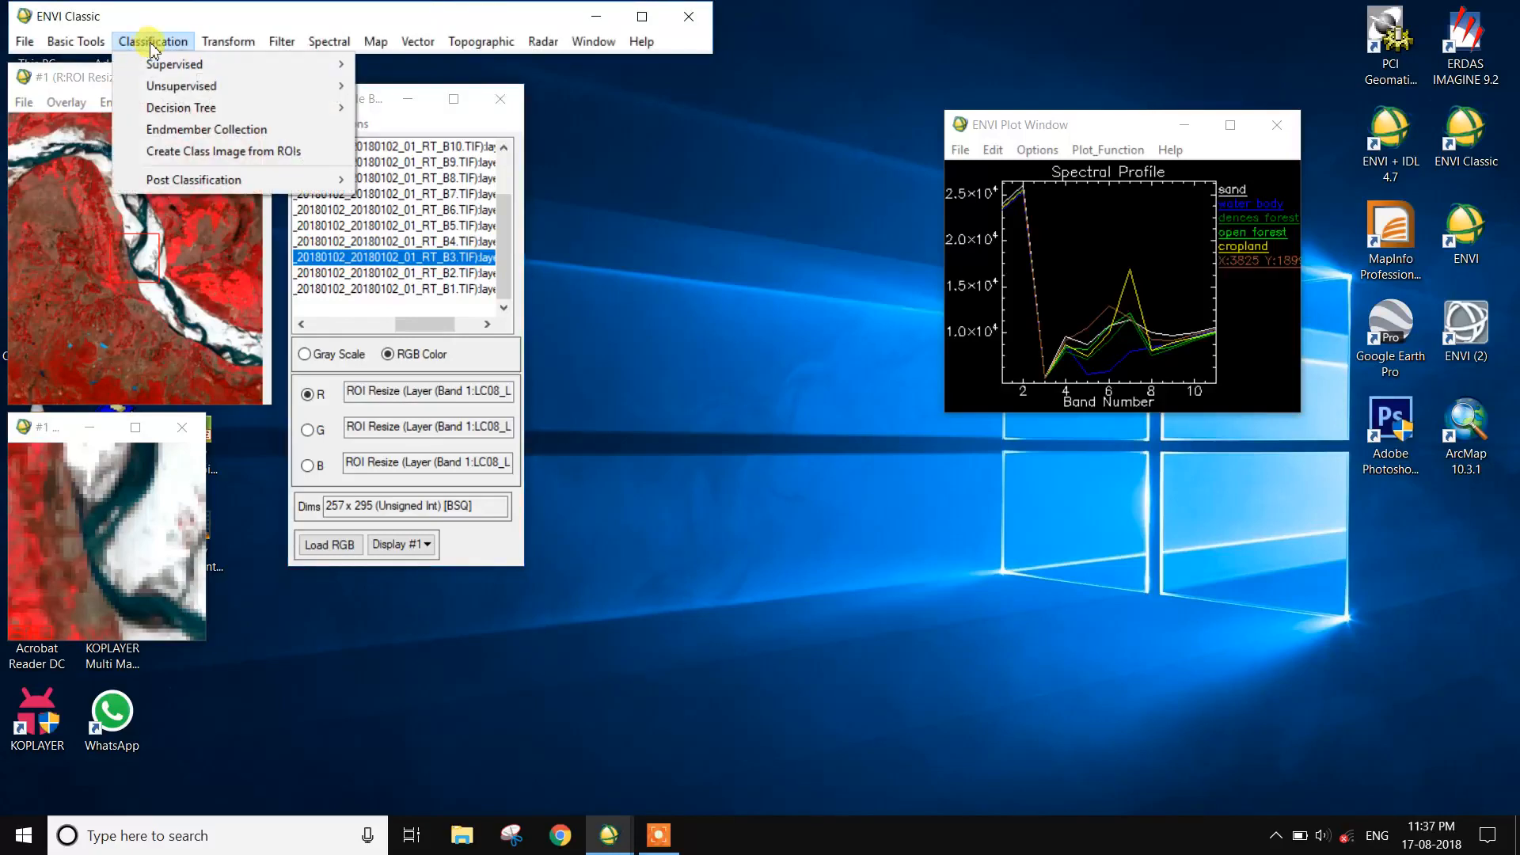
mouse_move(164, 62)
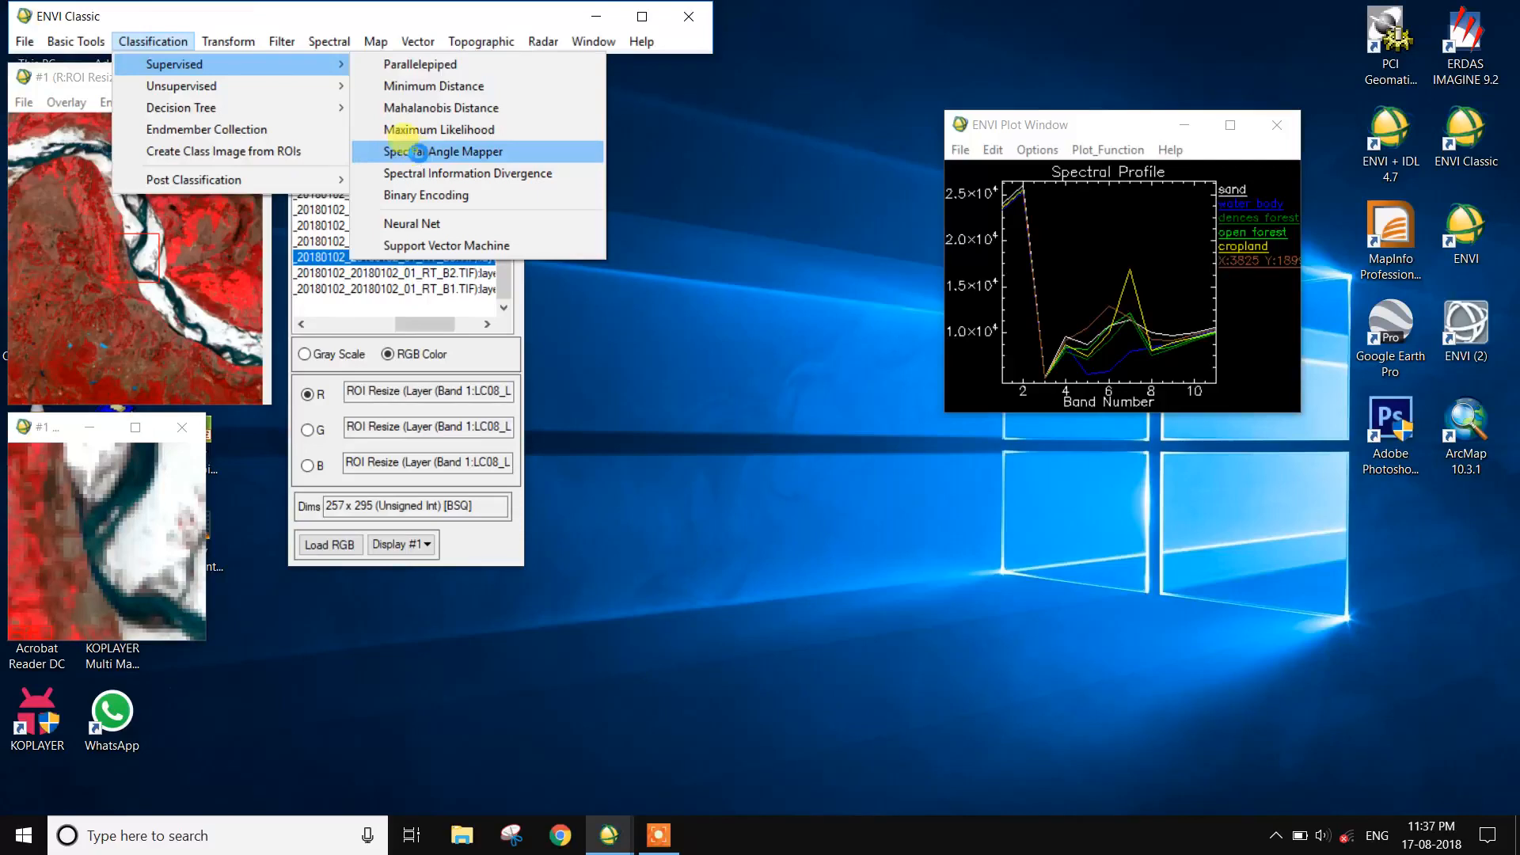
left_click(418, 152)
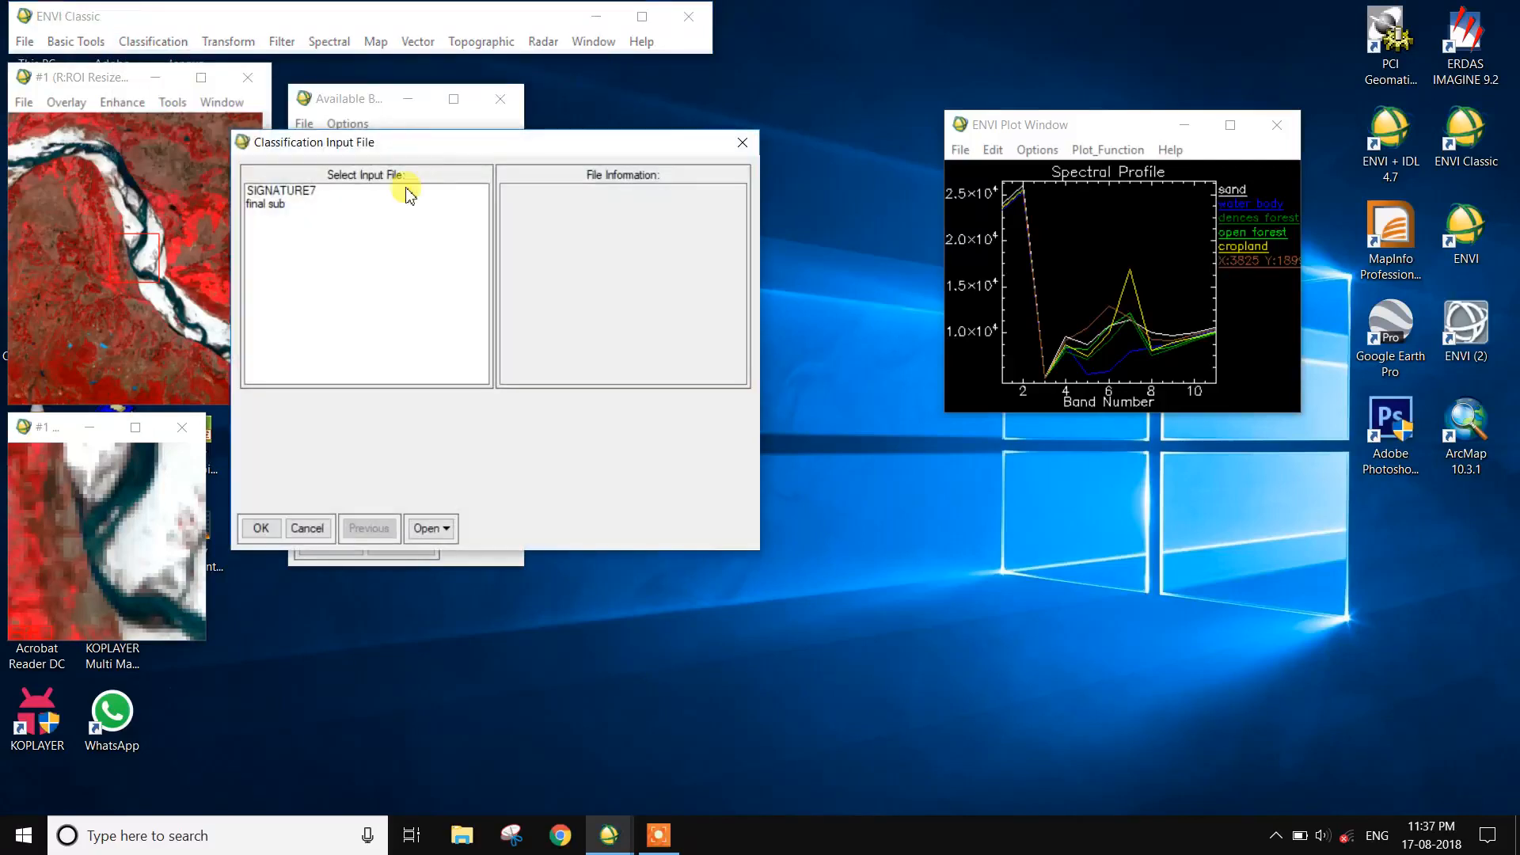
left_click(264, 204)
left_click(259, 529)
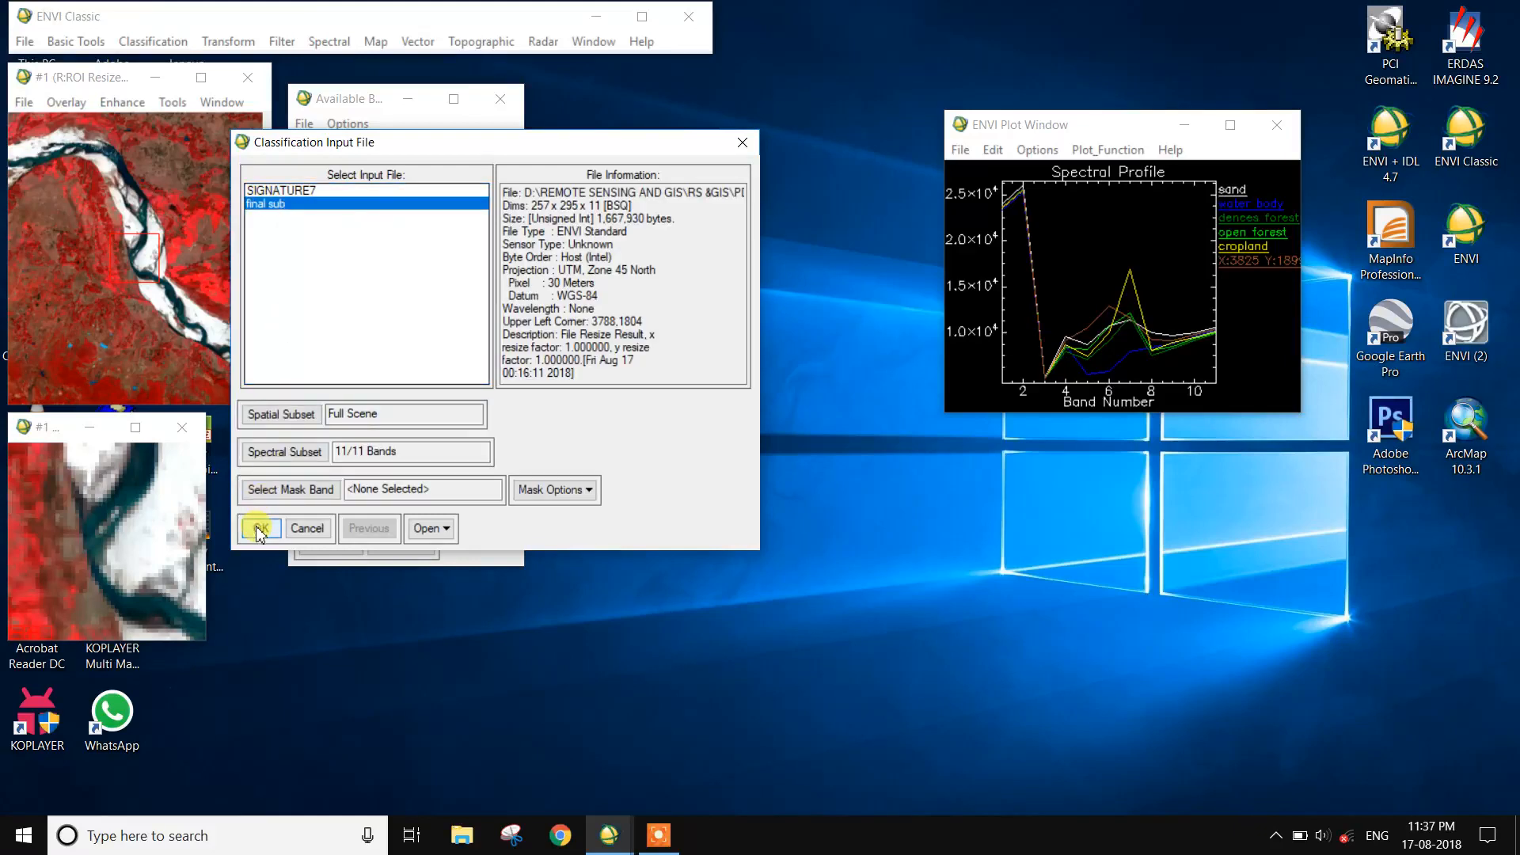
- Import all spectra from the SIGNATURE7 spectral library into the endmember collection
left_click(601, 173)
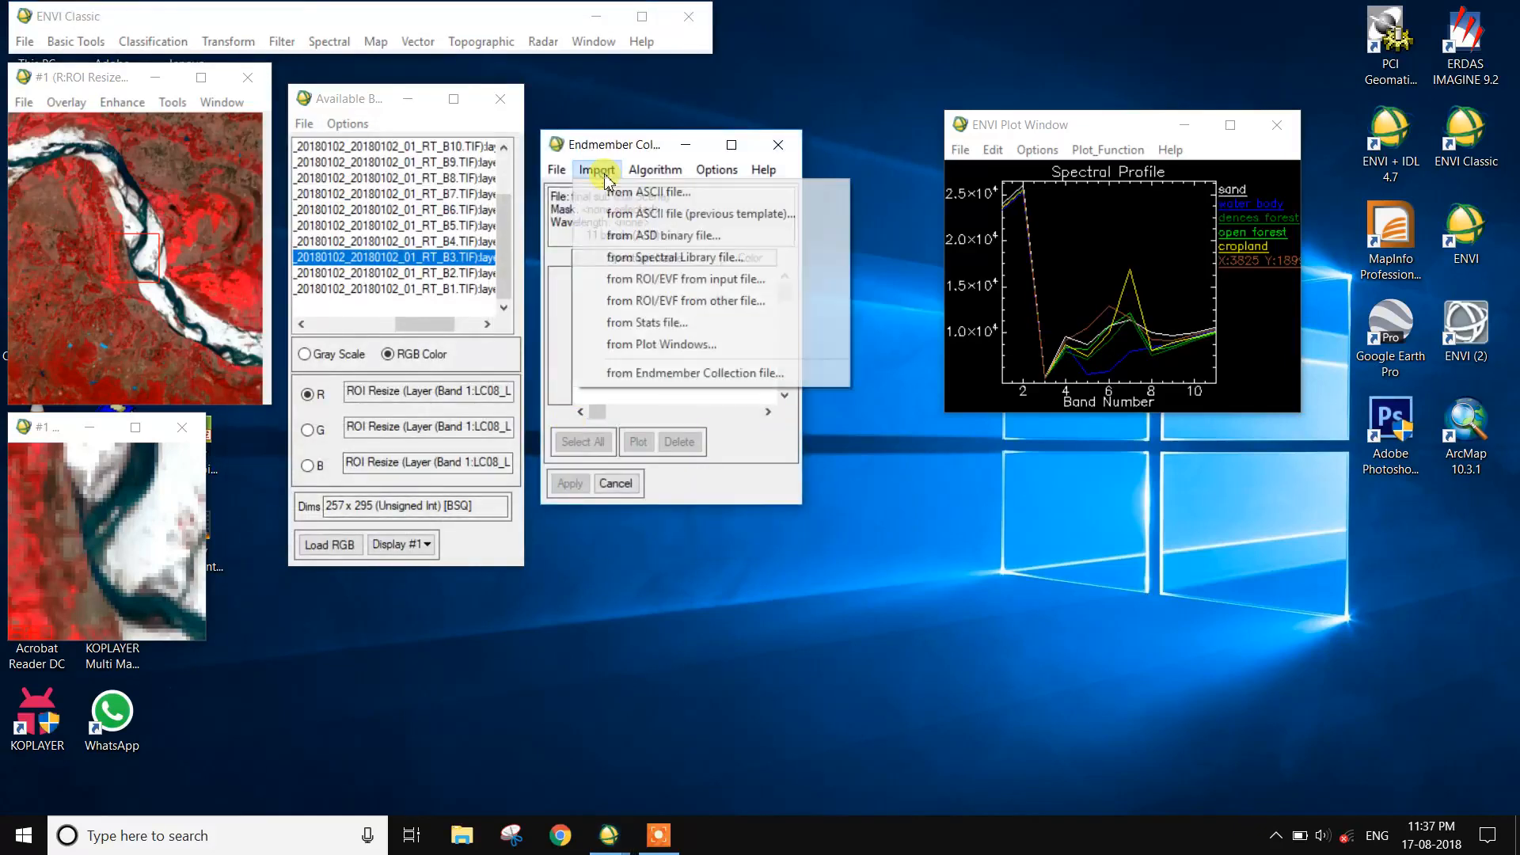
left_click(631, 257)
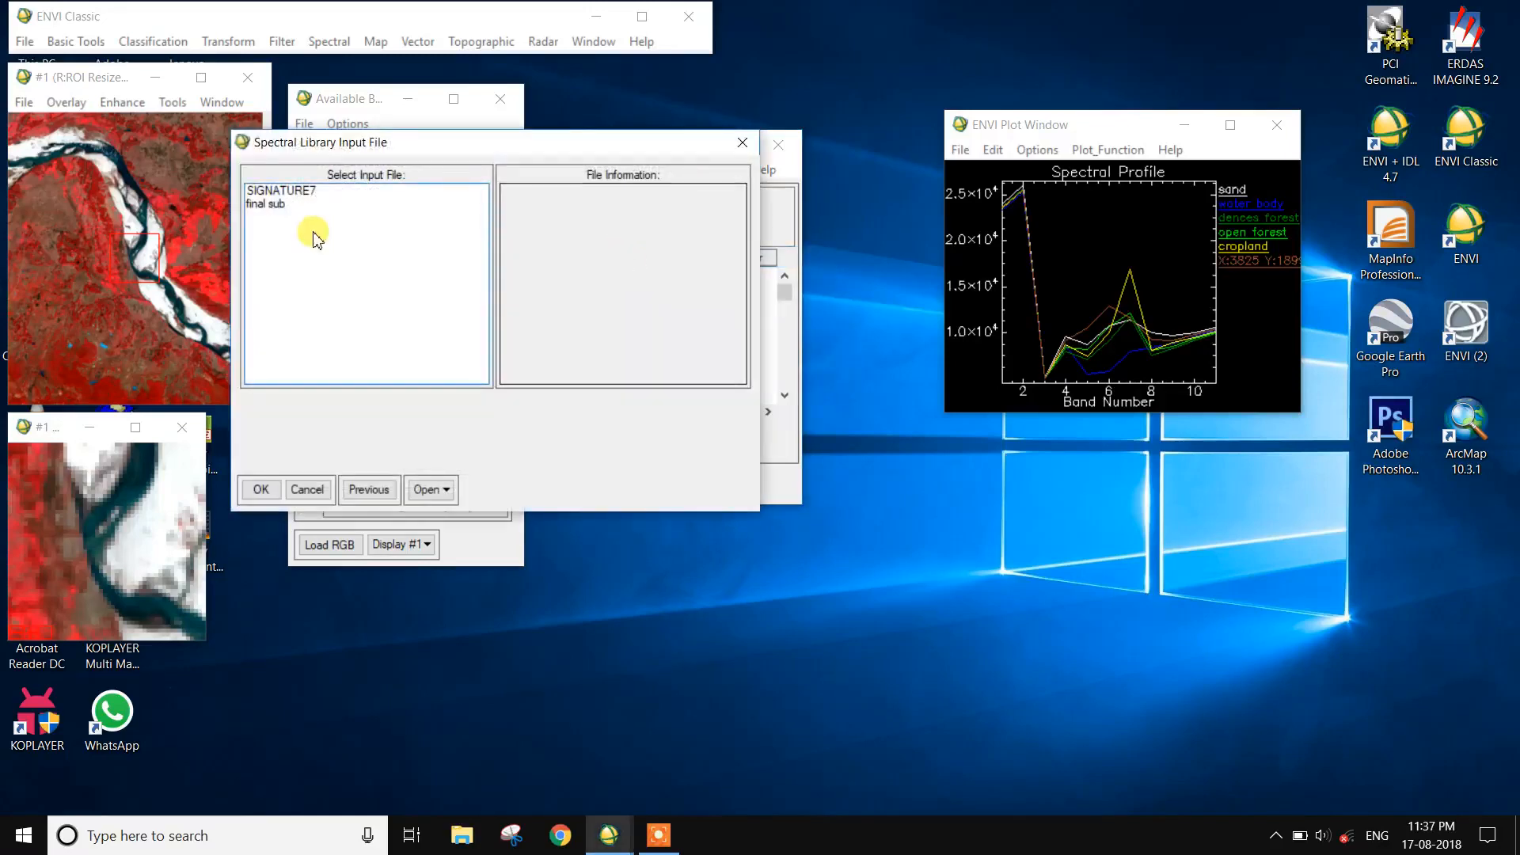
left_click(305, 191)
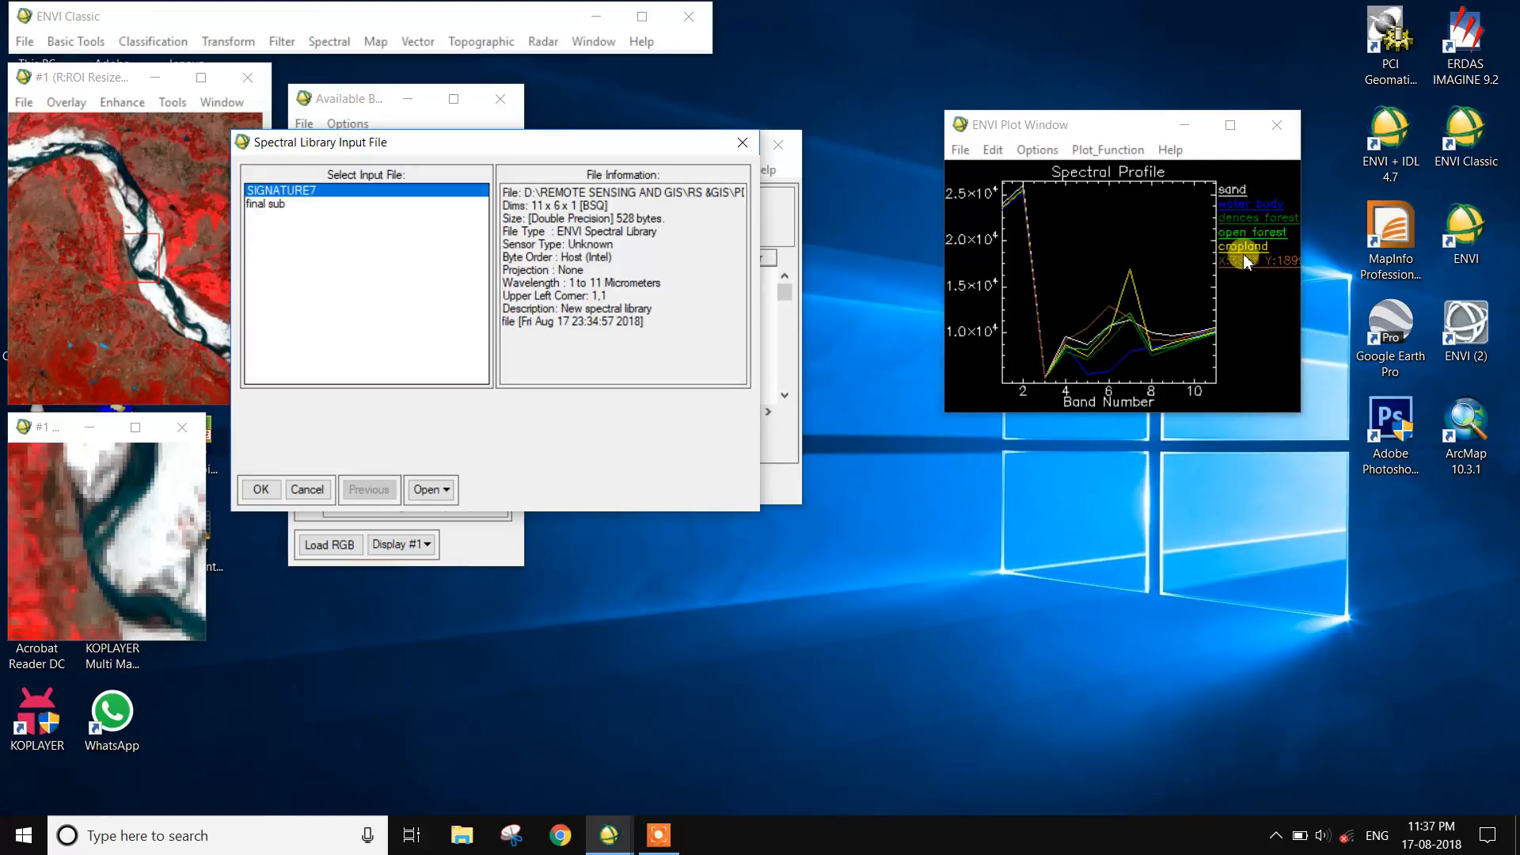
left_click(260, 489)
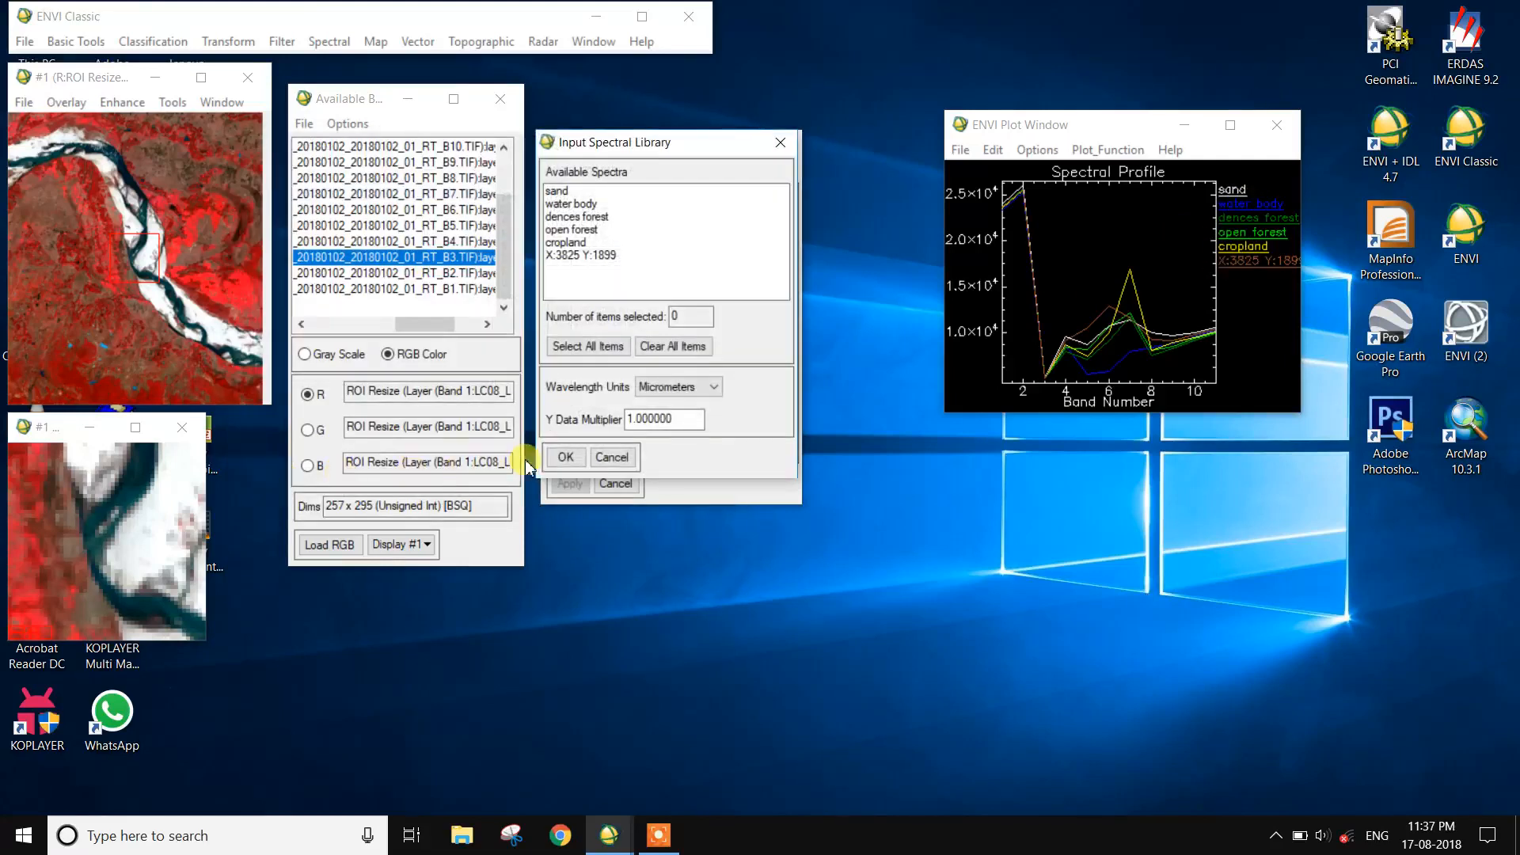
left_click(587, 348)
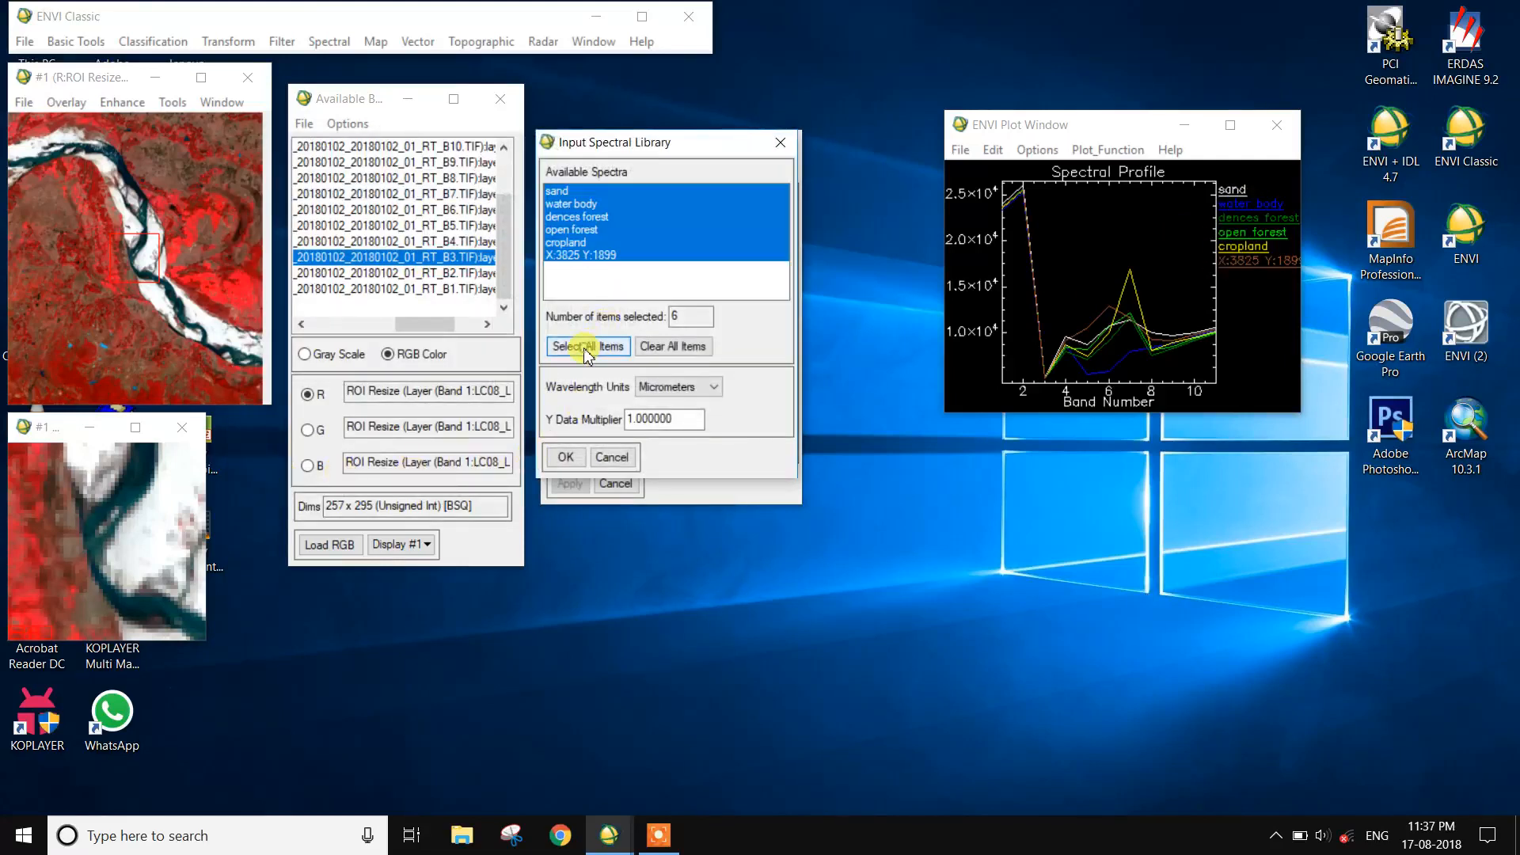
left_click(566, 458)
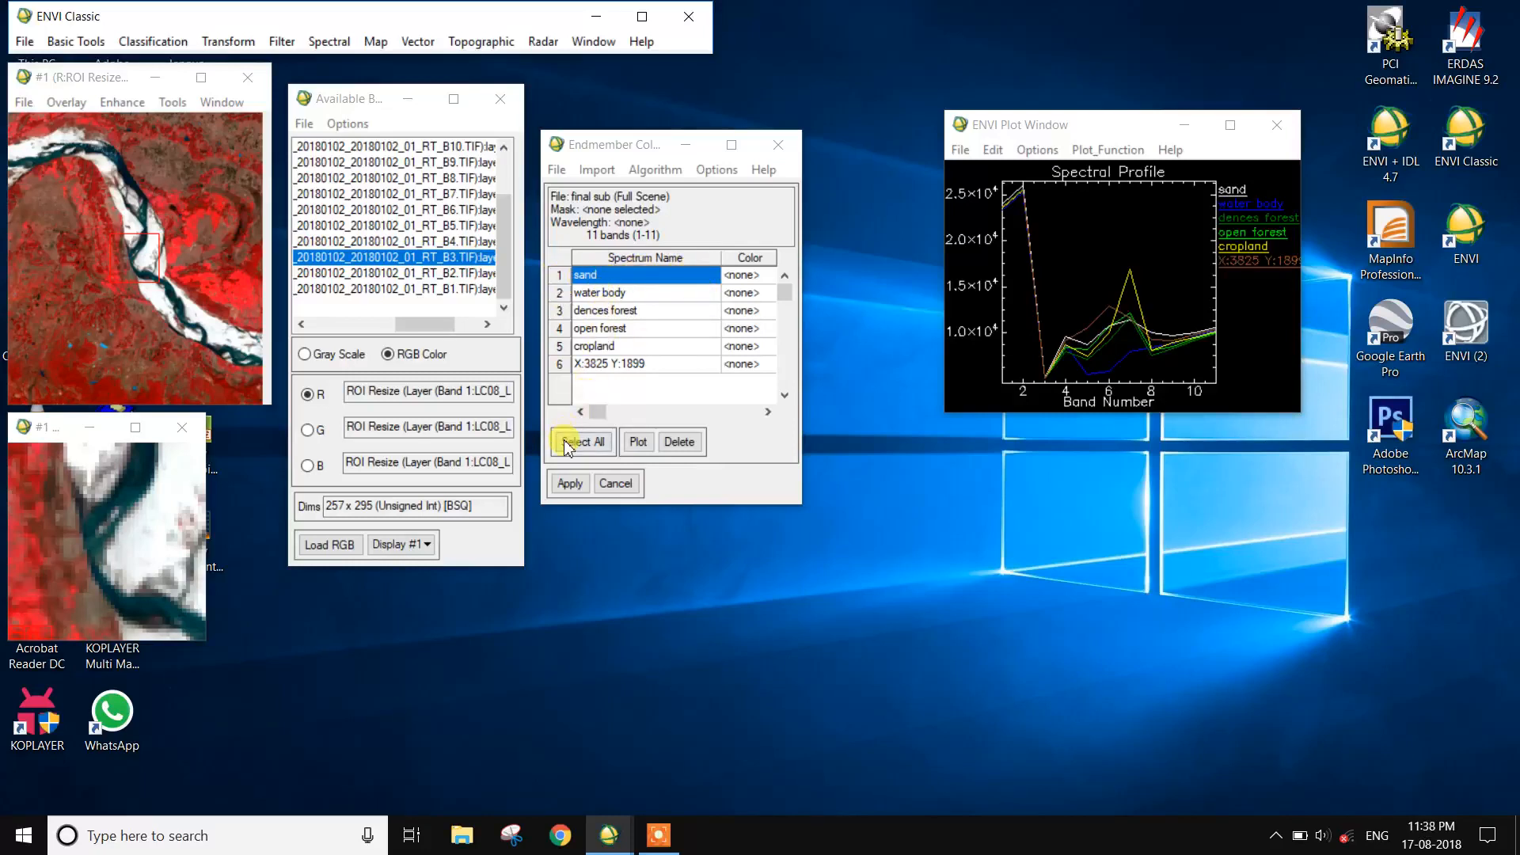
- Select all the imported endmember spectra and apply them to the Spectral Angle Mapper classification
left_click(647, 366)
left_click(649, 367)
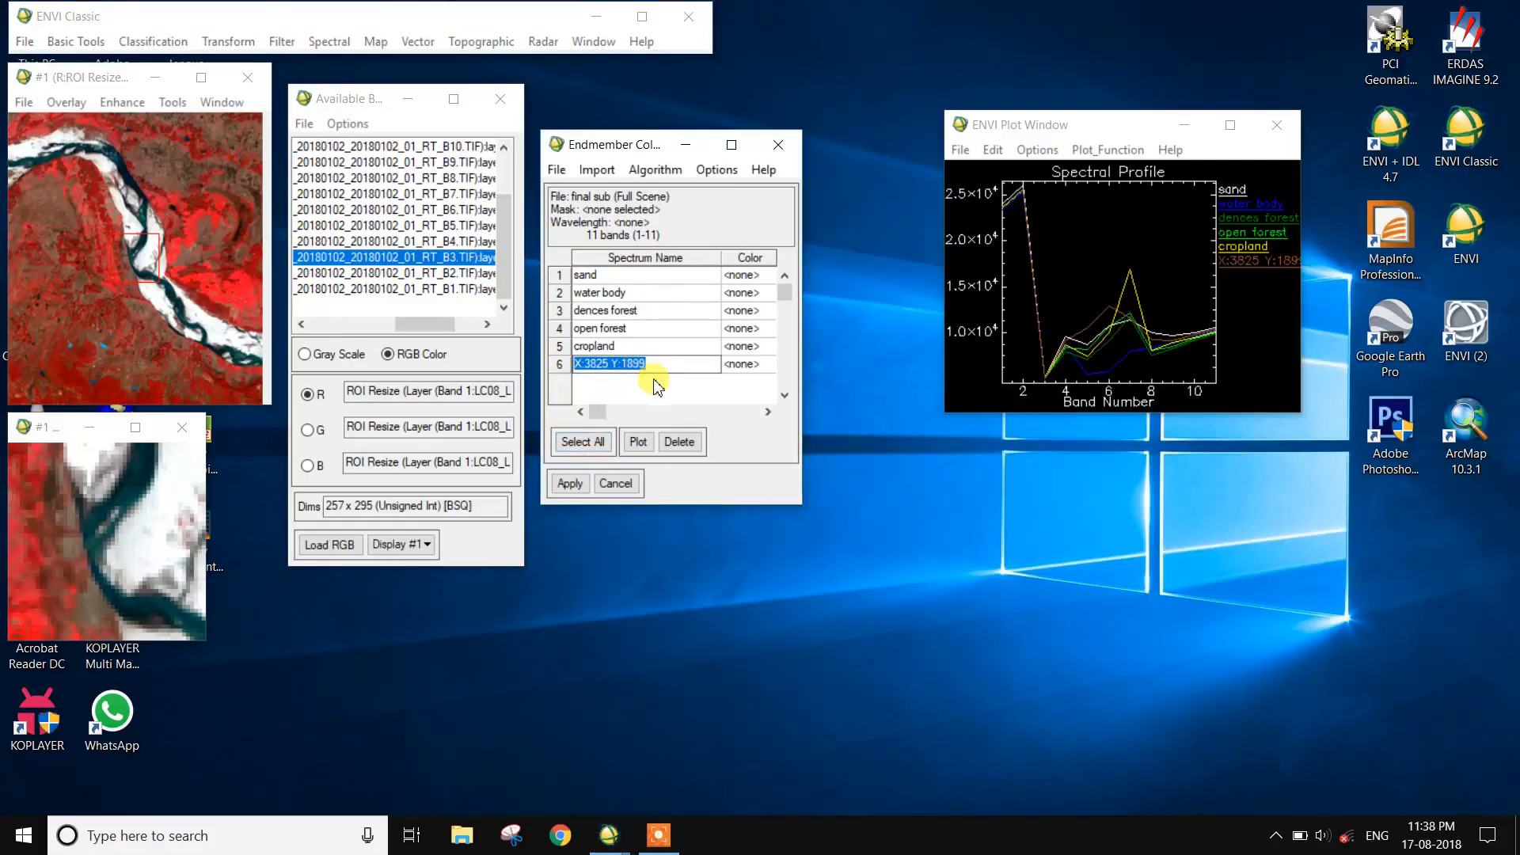
left_click(689, 403)
left_click(595, 443)
left_click(570, 483)
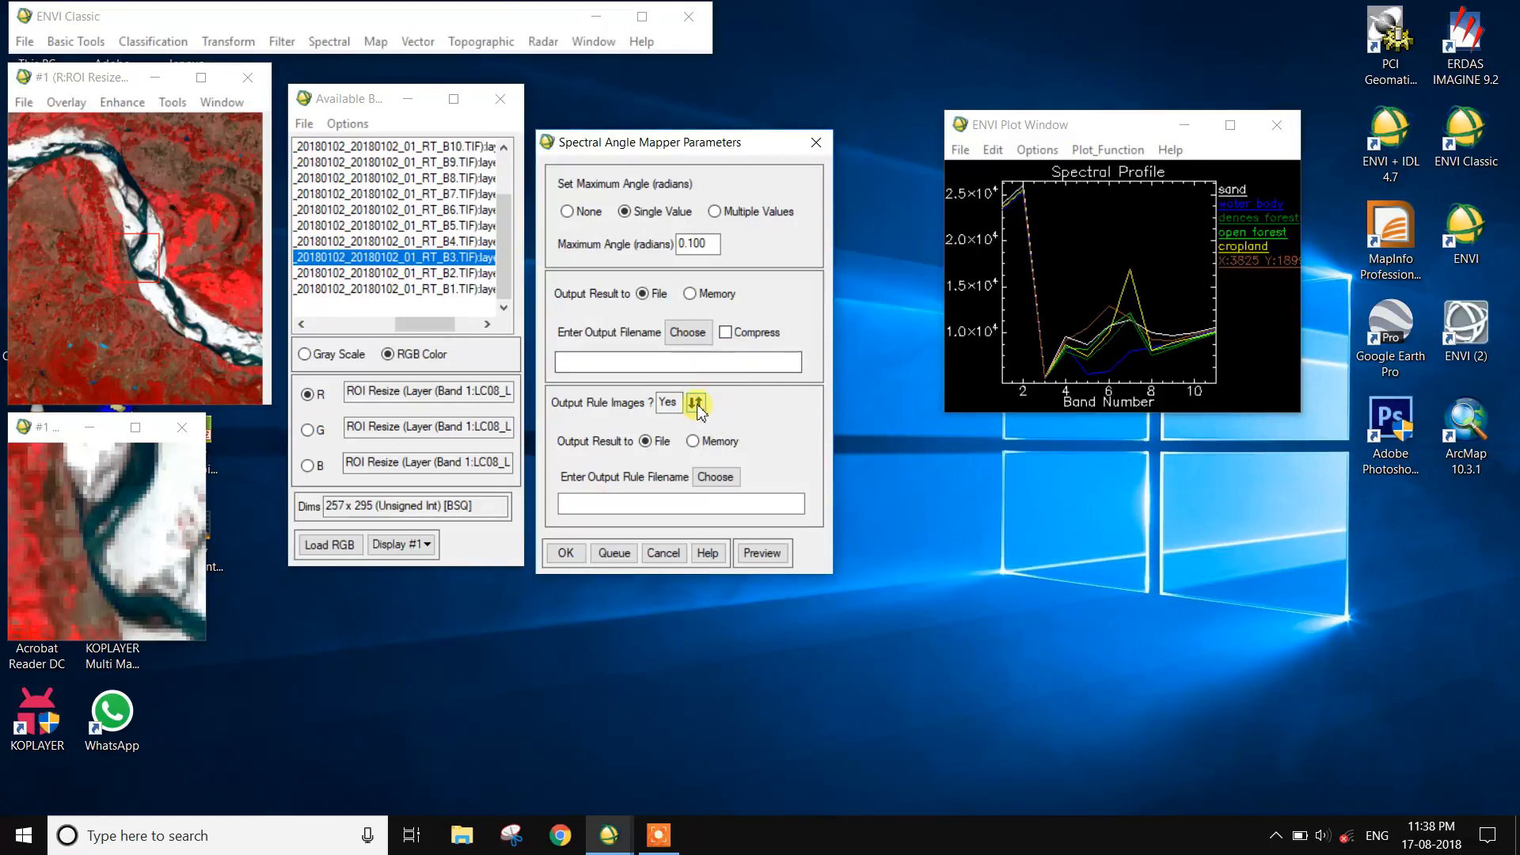
- Turn off rule image output, name the output file SPECTRAL ANGLE MAPPER7 in the PD folder, and run the classification
left_click(696, 402)
left_click(685, 332)
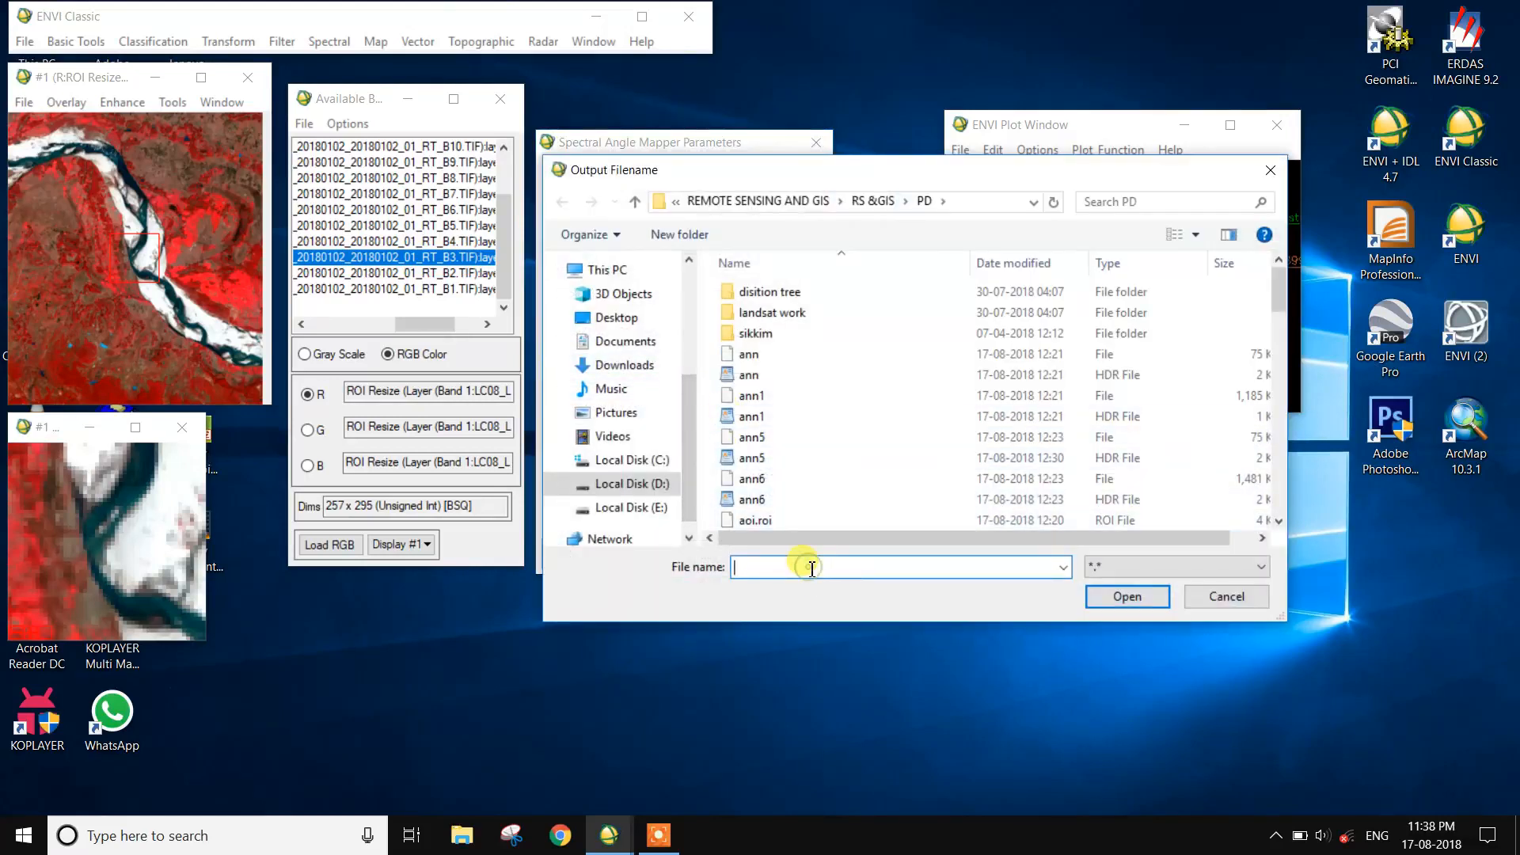
type("SPECTRAL ANGLE MAPPER7")
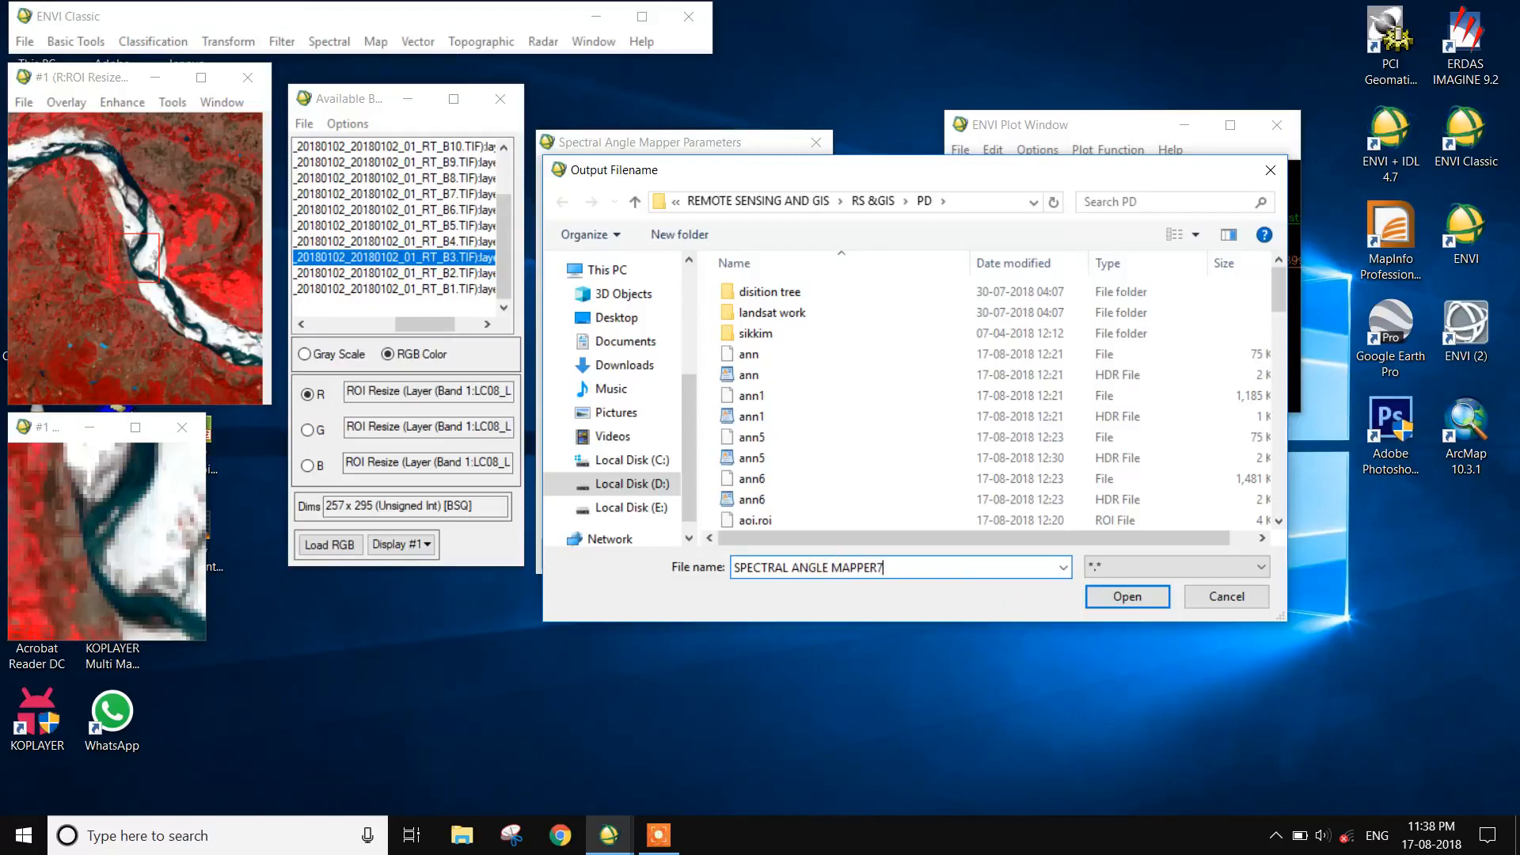
left_click(1127, 596)
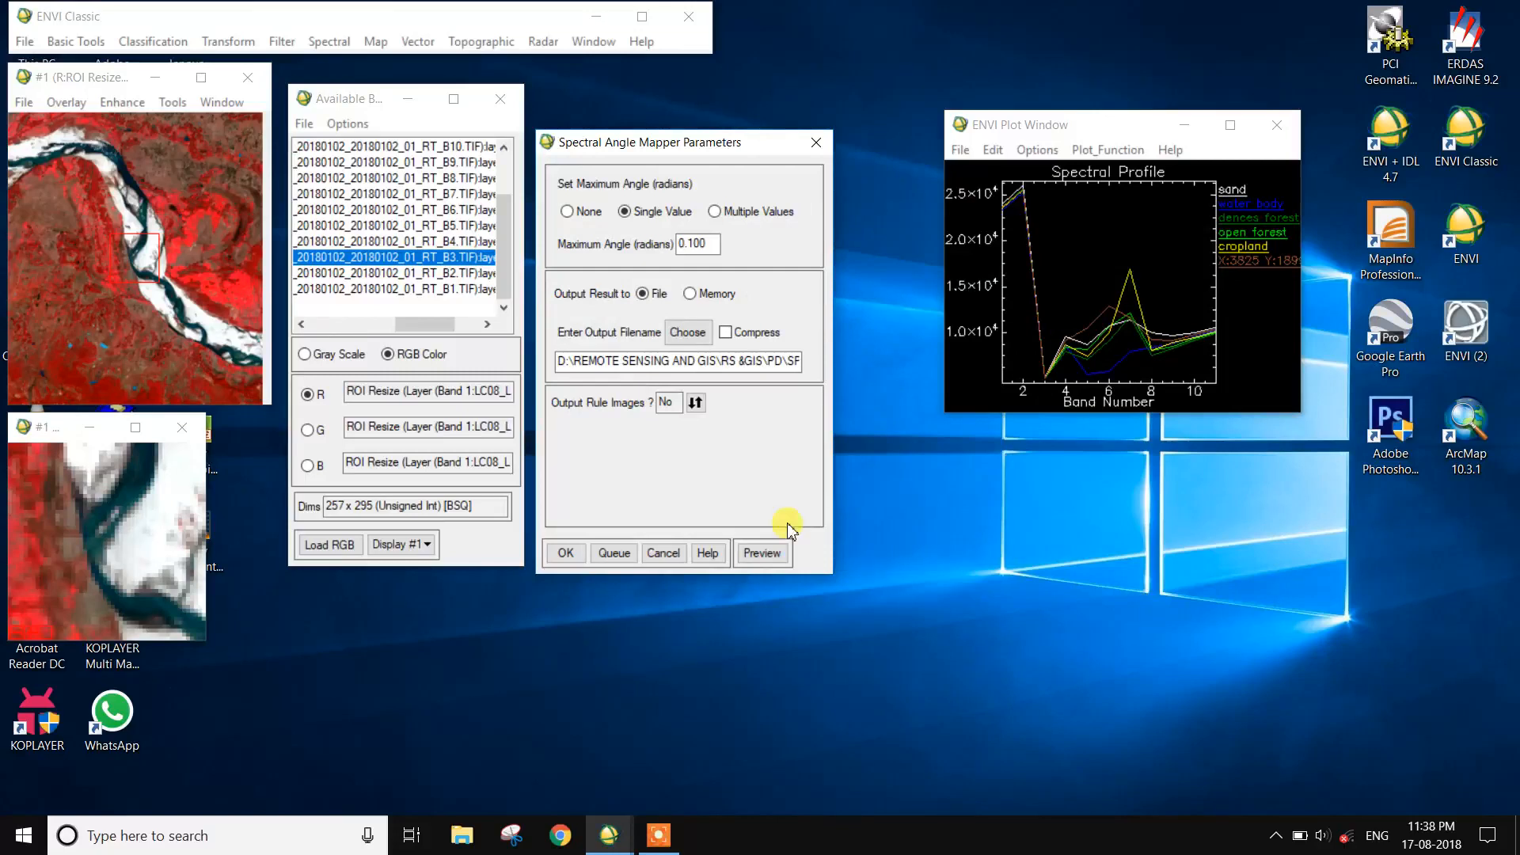
left_click(565, 553)
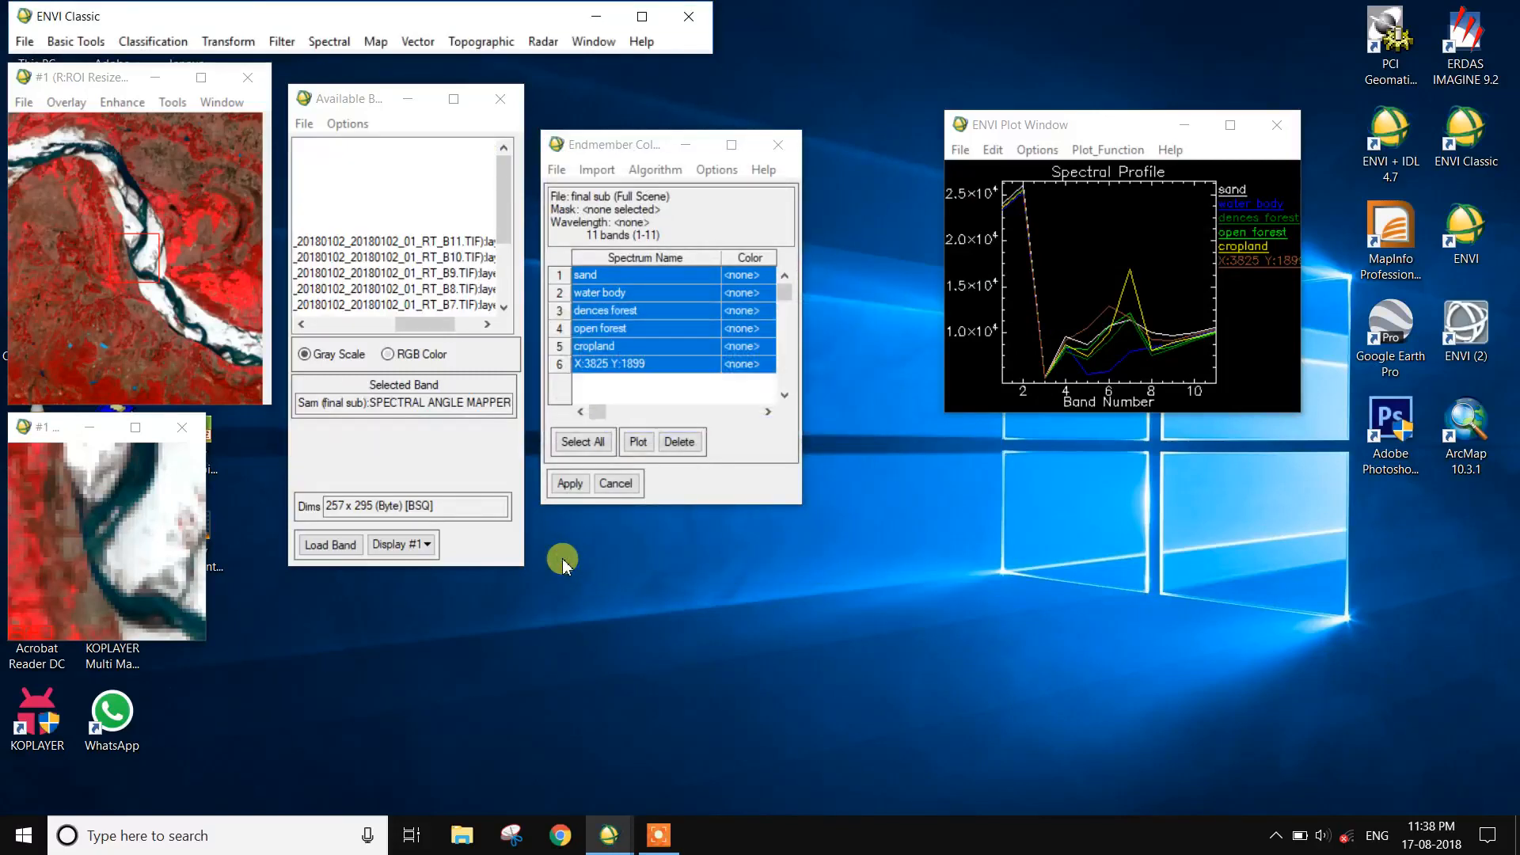
- Select the Sam (final sub) band under SPECTRAL ANGLE MAPPER7 in the available bands list
left_click_drag(406, 327, 305, 328)
left_click(366, 164)
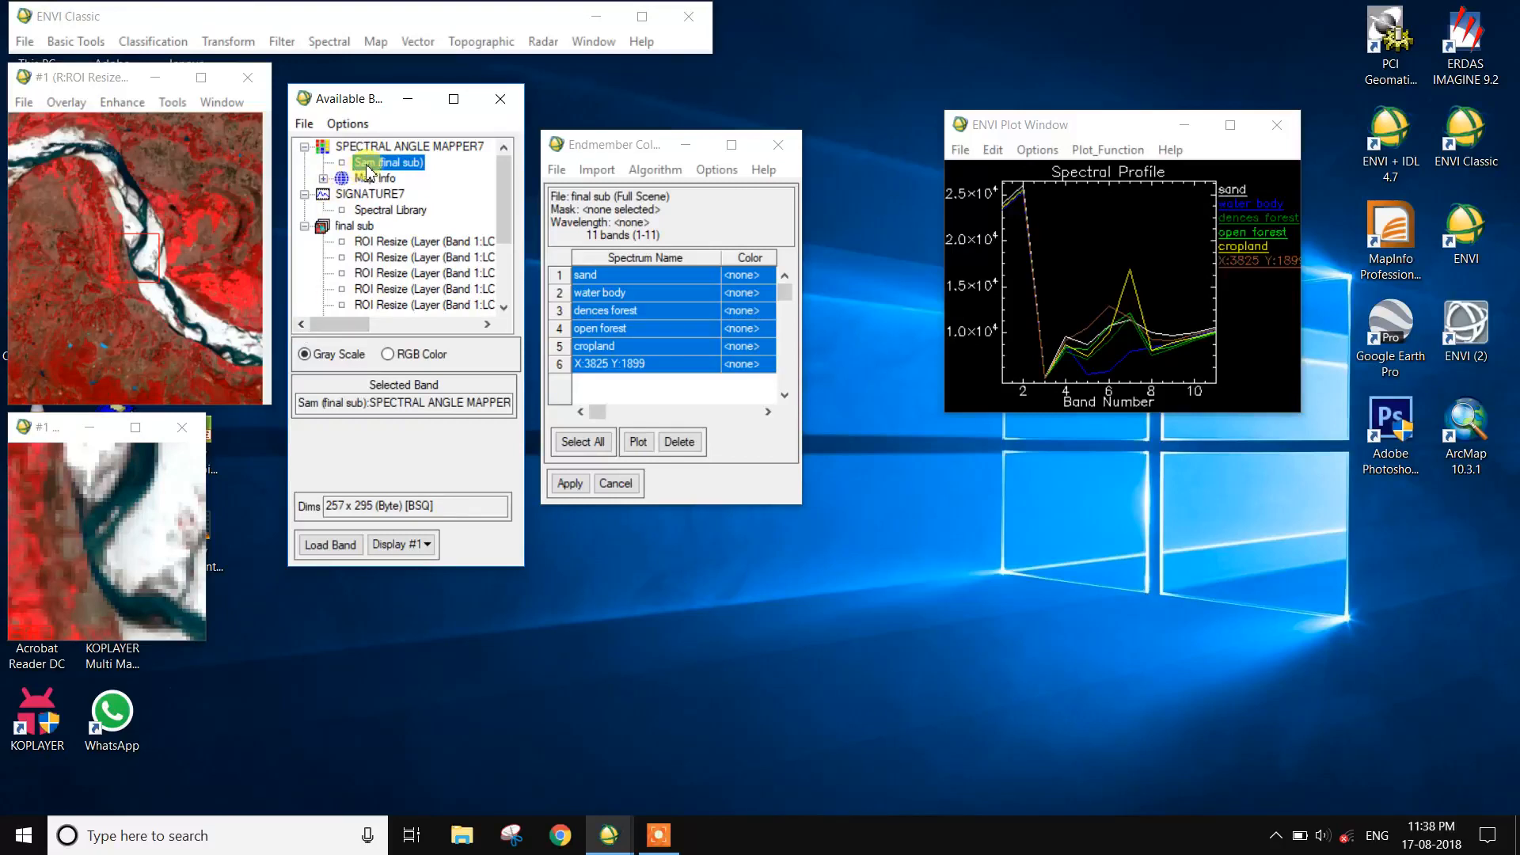
left_click(658, 835)
left_click(999, 813)
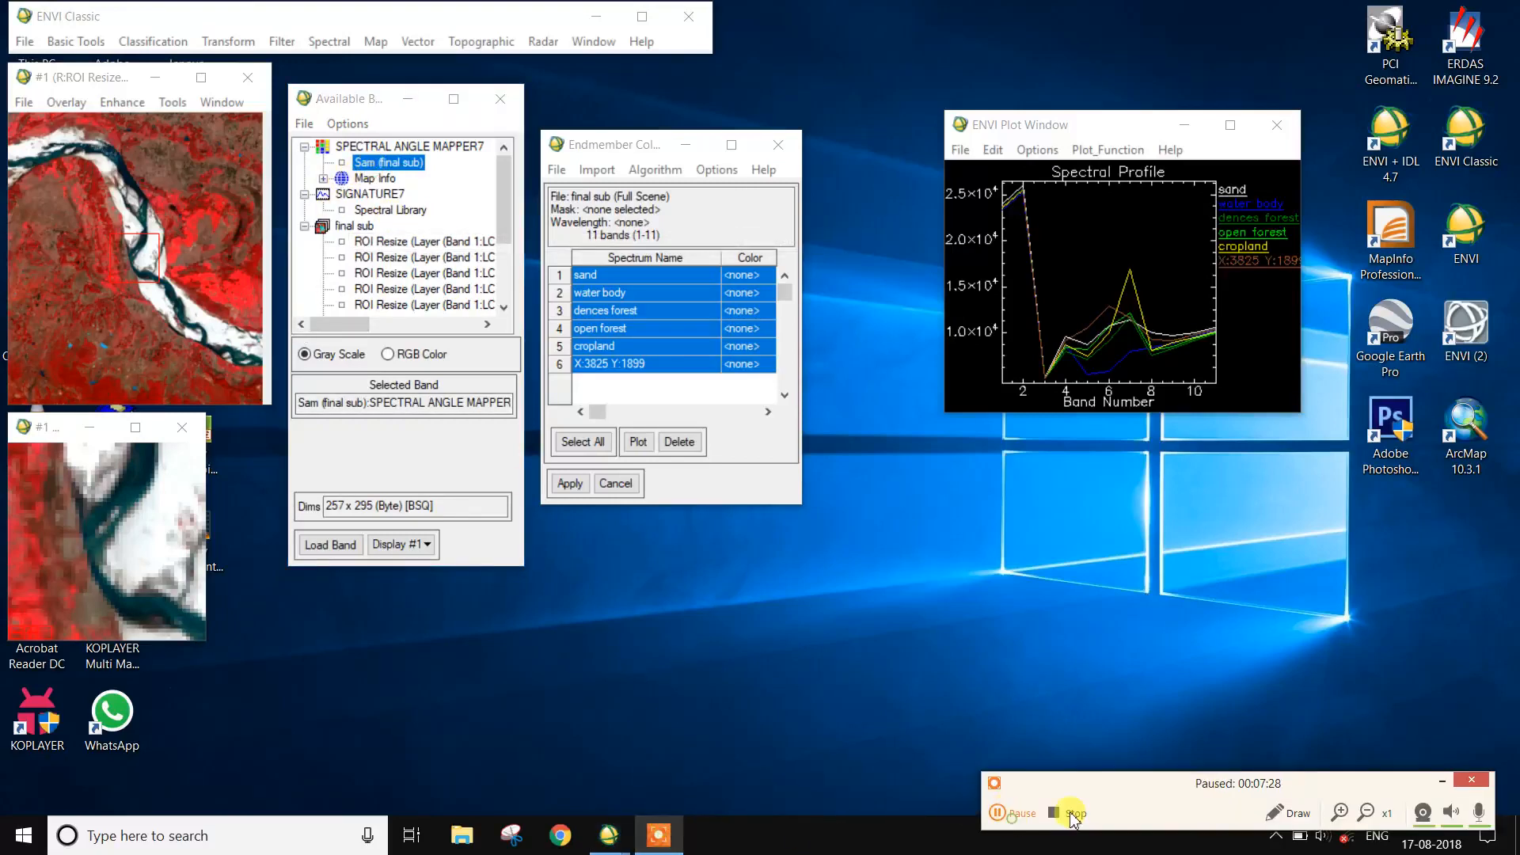
left_click(1438, 788)
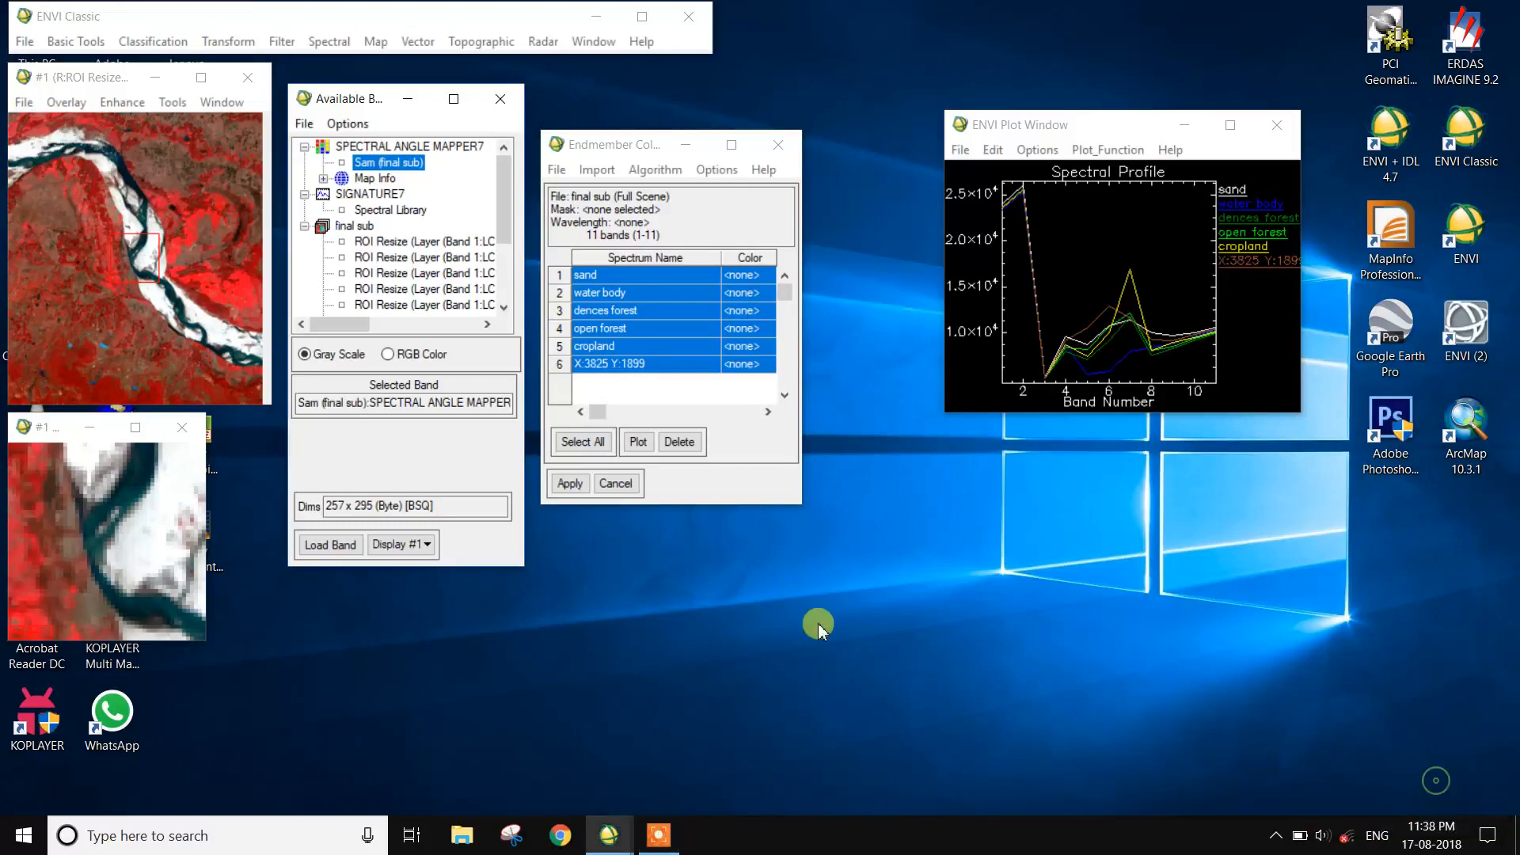
- Load the Sam (final sub) band into a new display and clear the endmember collection window out of its way
right_click(383, 169)
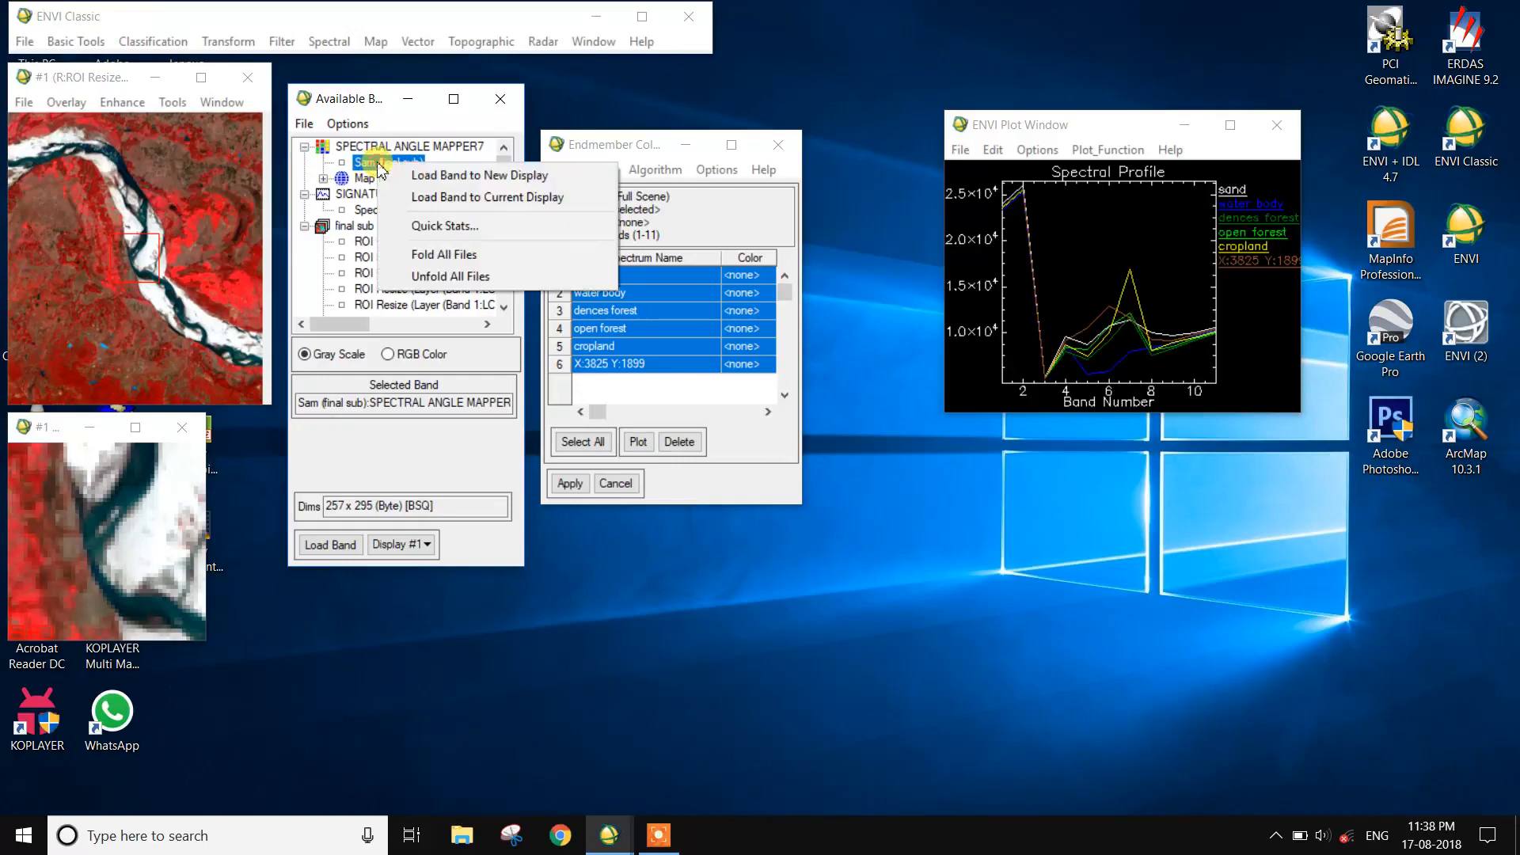
left_click(419, 172)
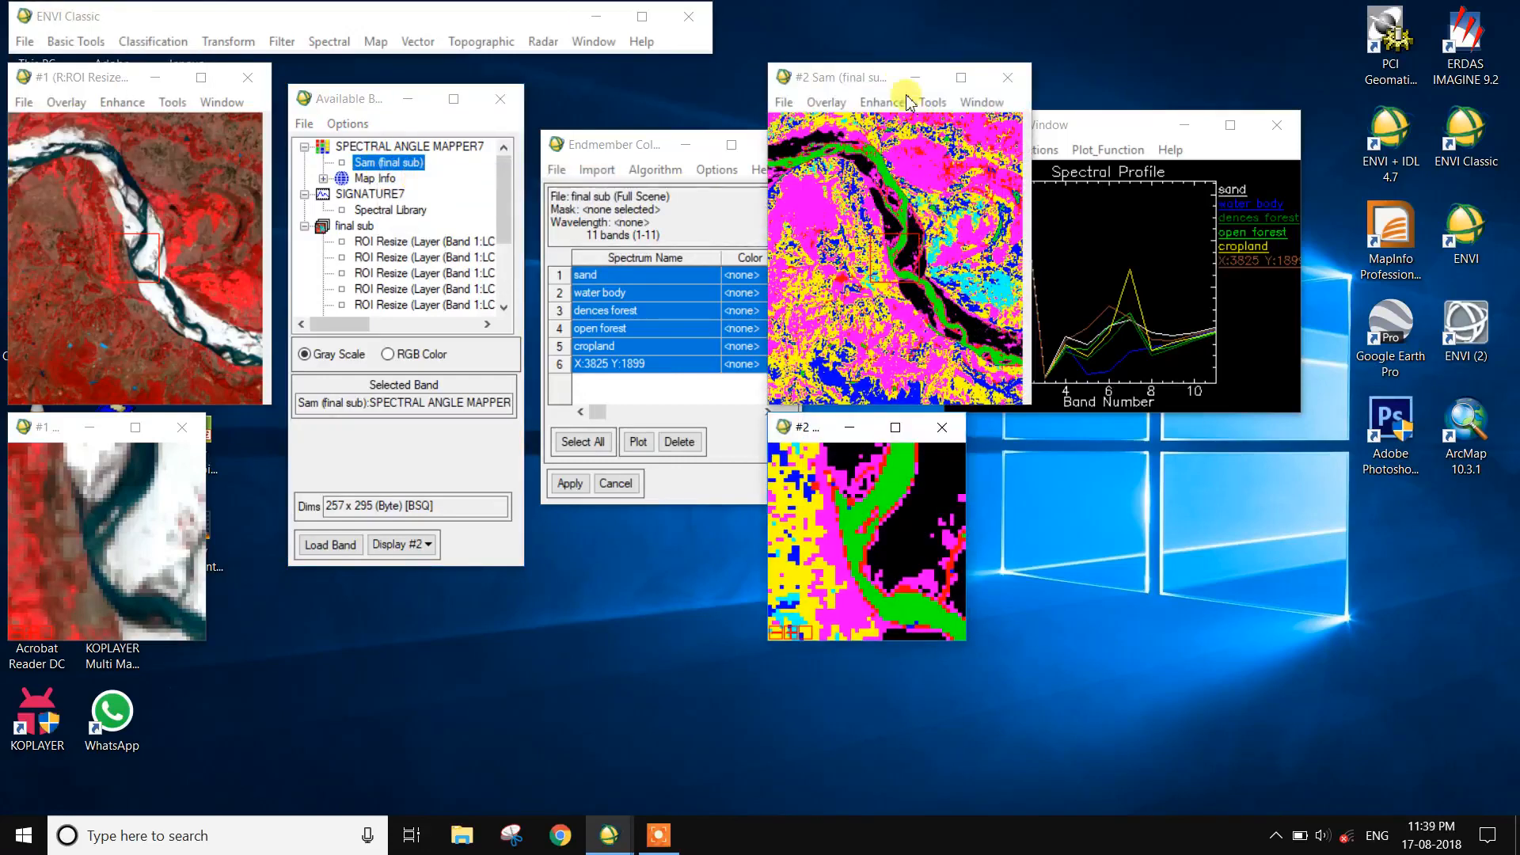
left_click_drag(638, 146, 628, 190)
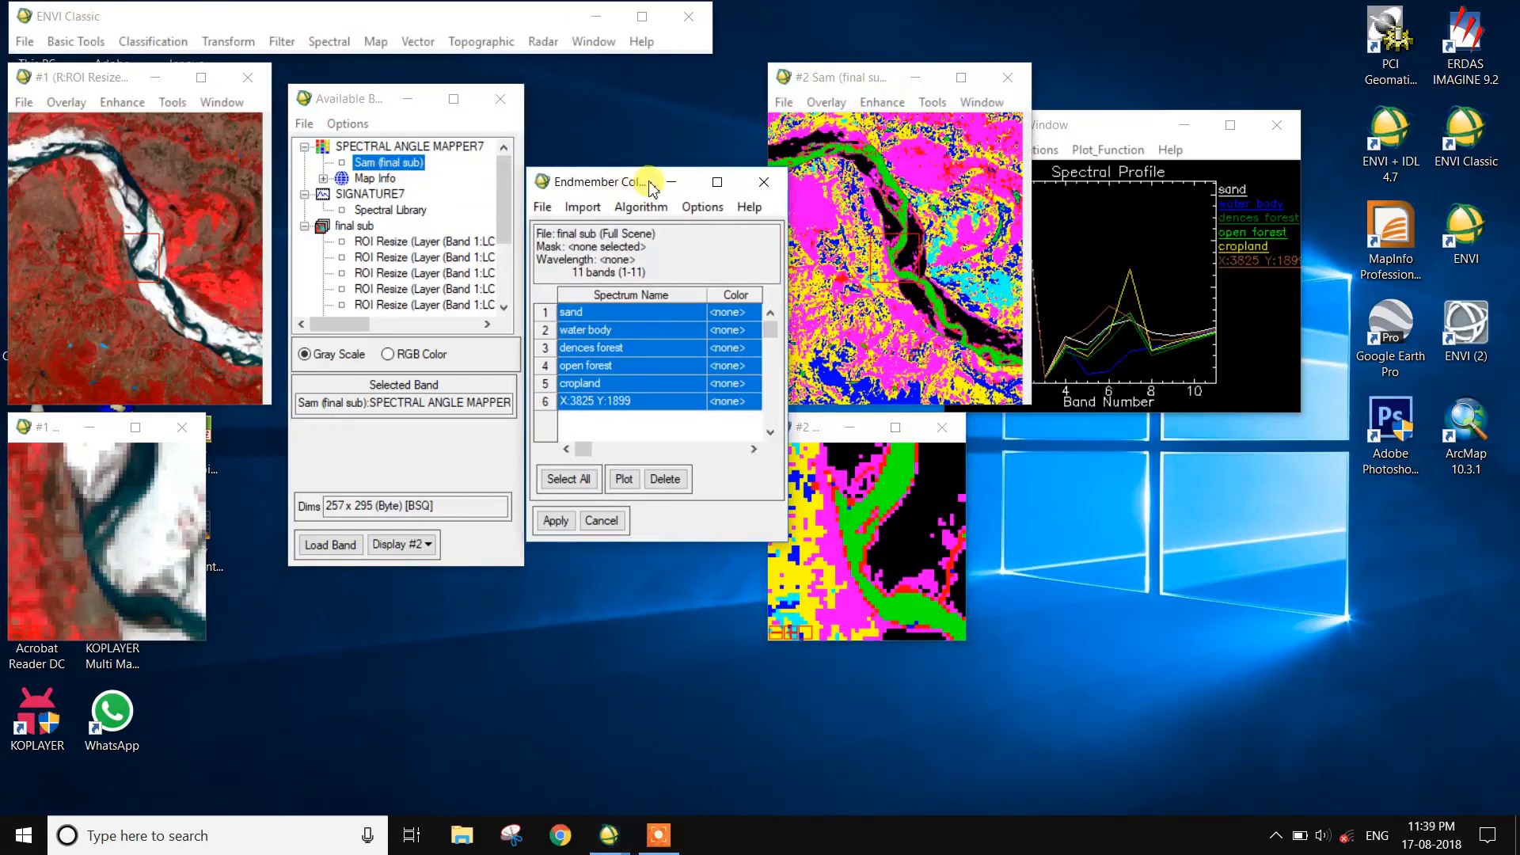
left_click(671, 182)
left_click_drag(834, 85, 681, 98)
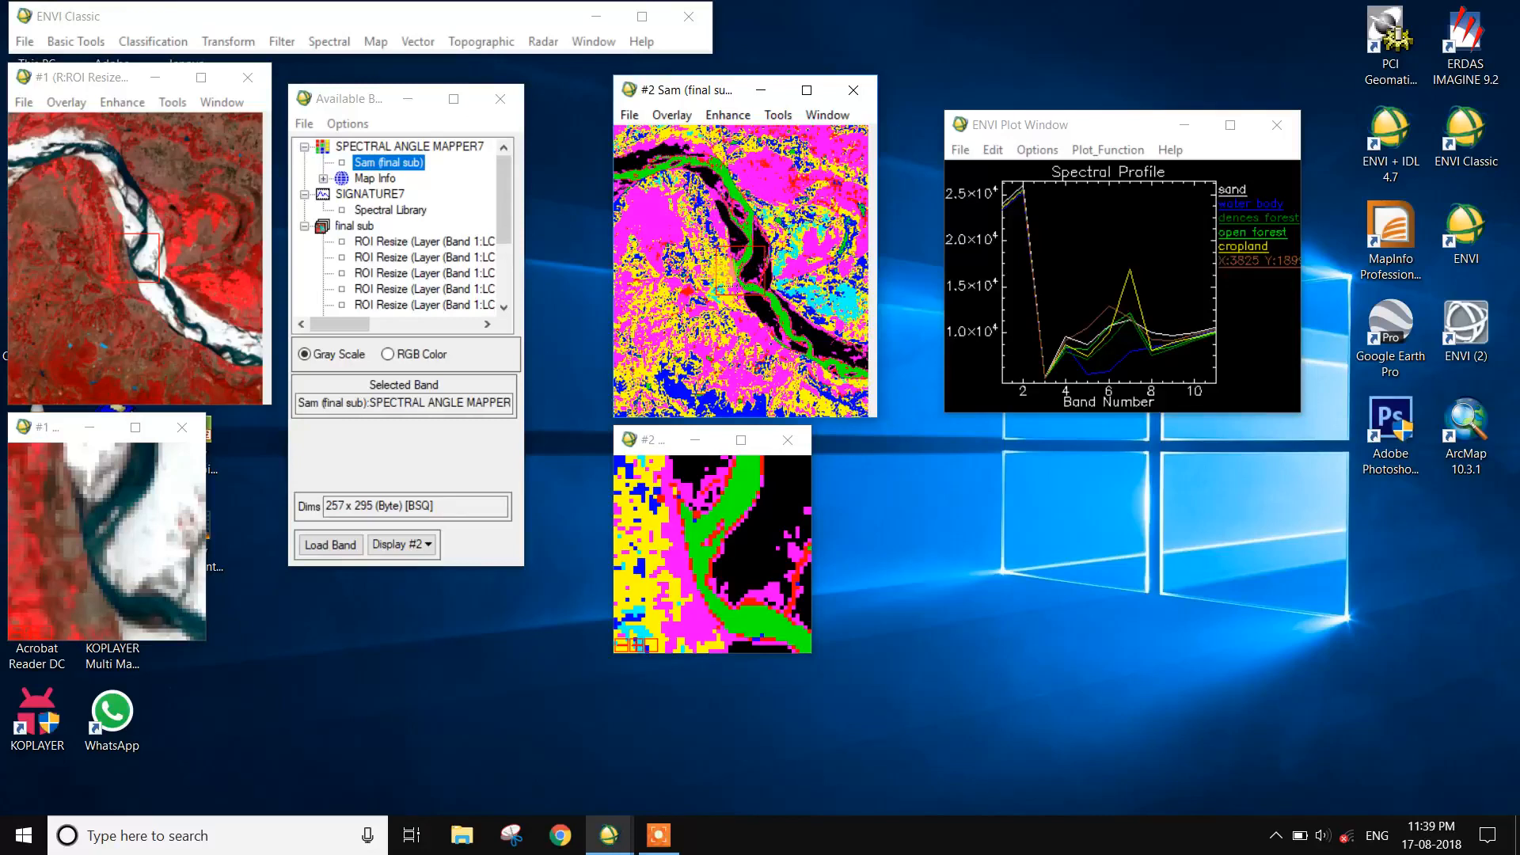
- Overlay the SPECTRAL ANGLE MAPPER7 classification on display #2 and arrange the class tool and spectral plot windows beside the images
left_click(673, 116)
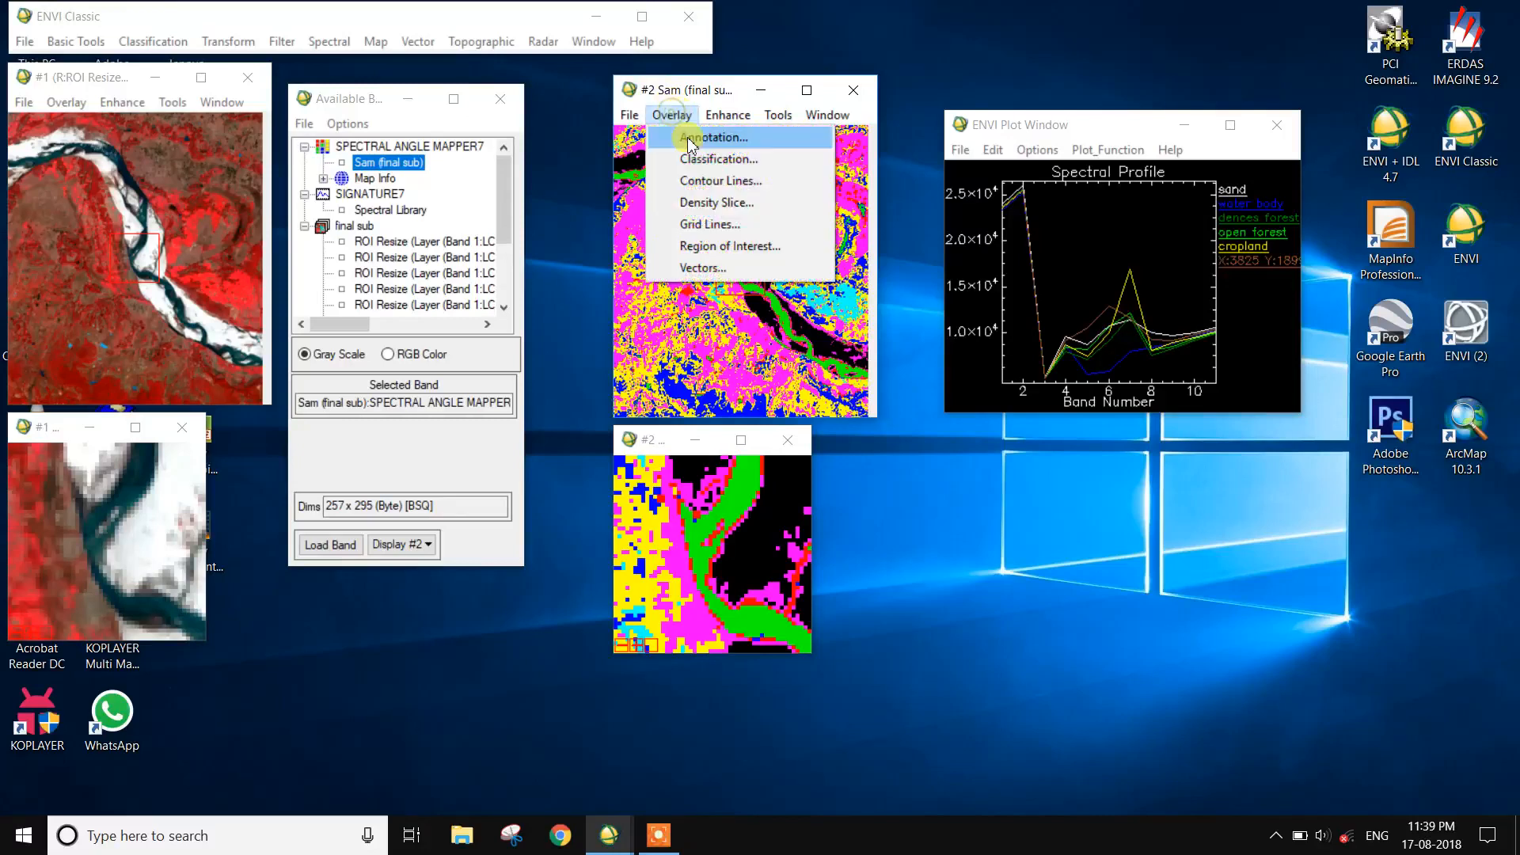
left_click(697, 159)
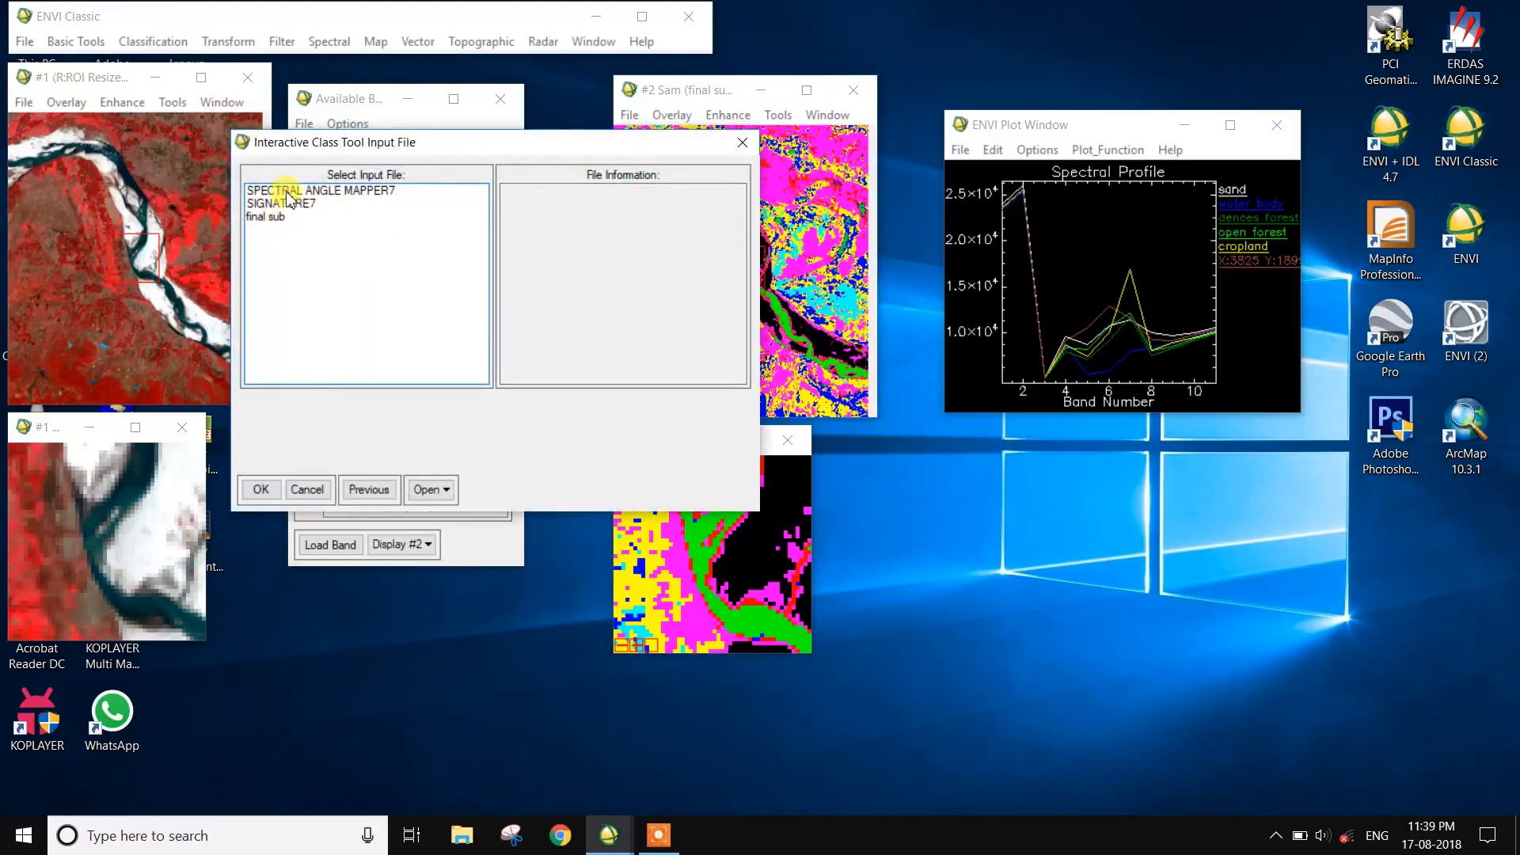
left_click(289, 194)
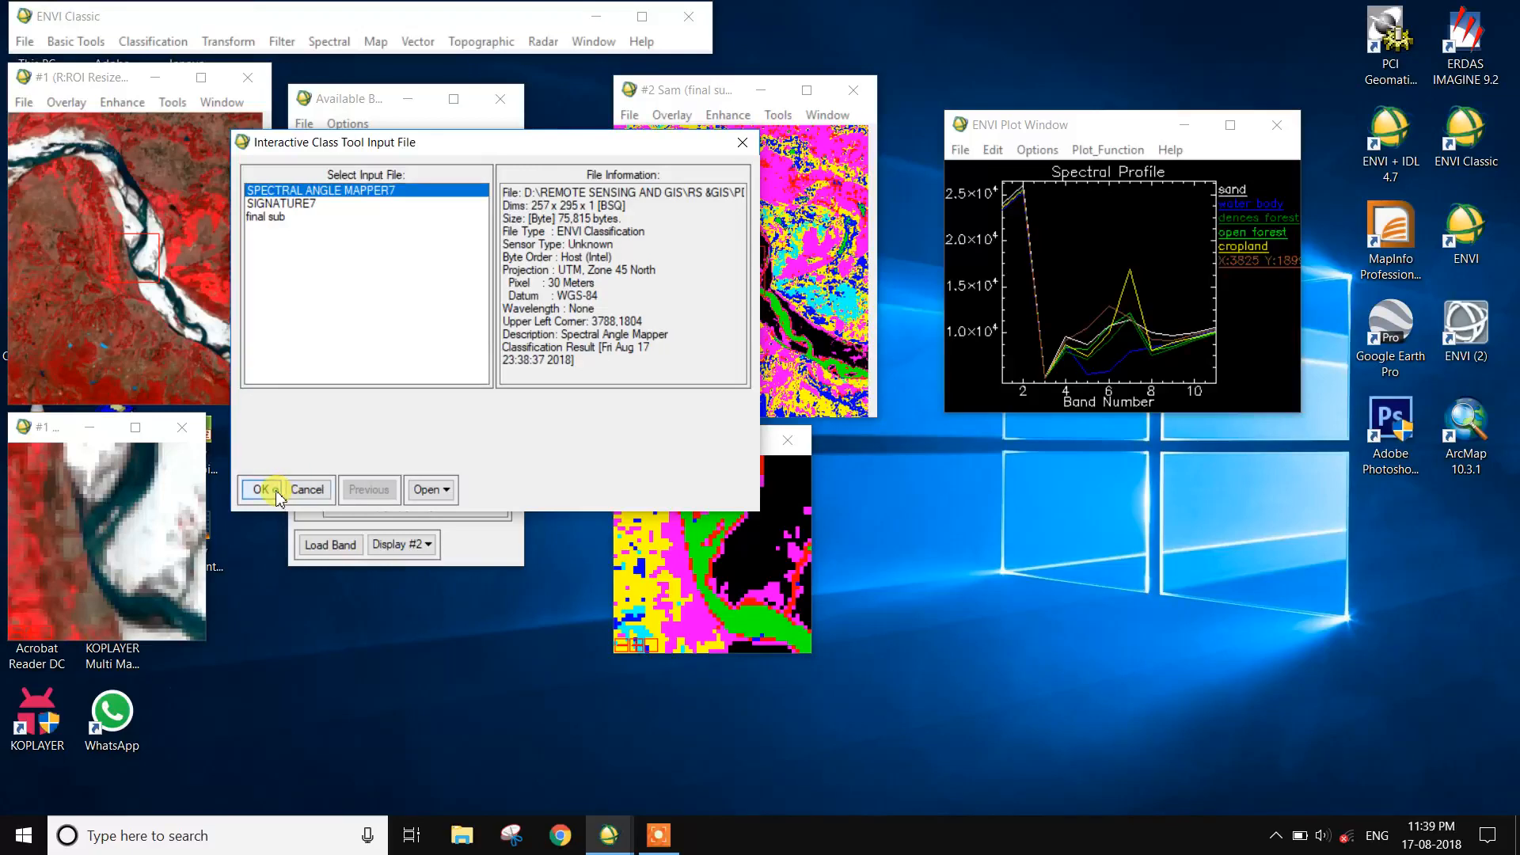
left_click(277, 494)
left_click_drag(760, 330, 1074, 456)
left_click_drag(1093, 125, 1079, 39)
left_click(1037, 451)
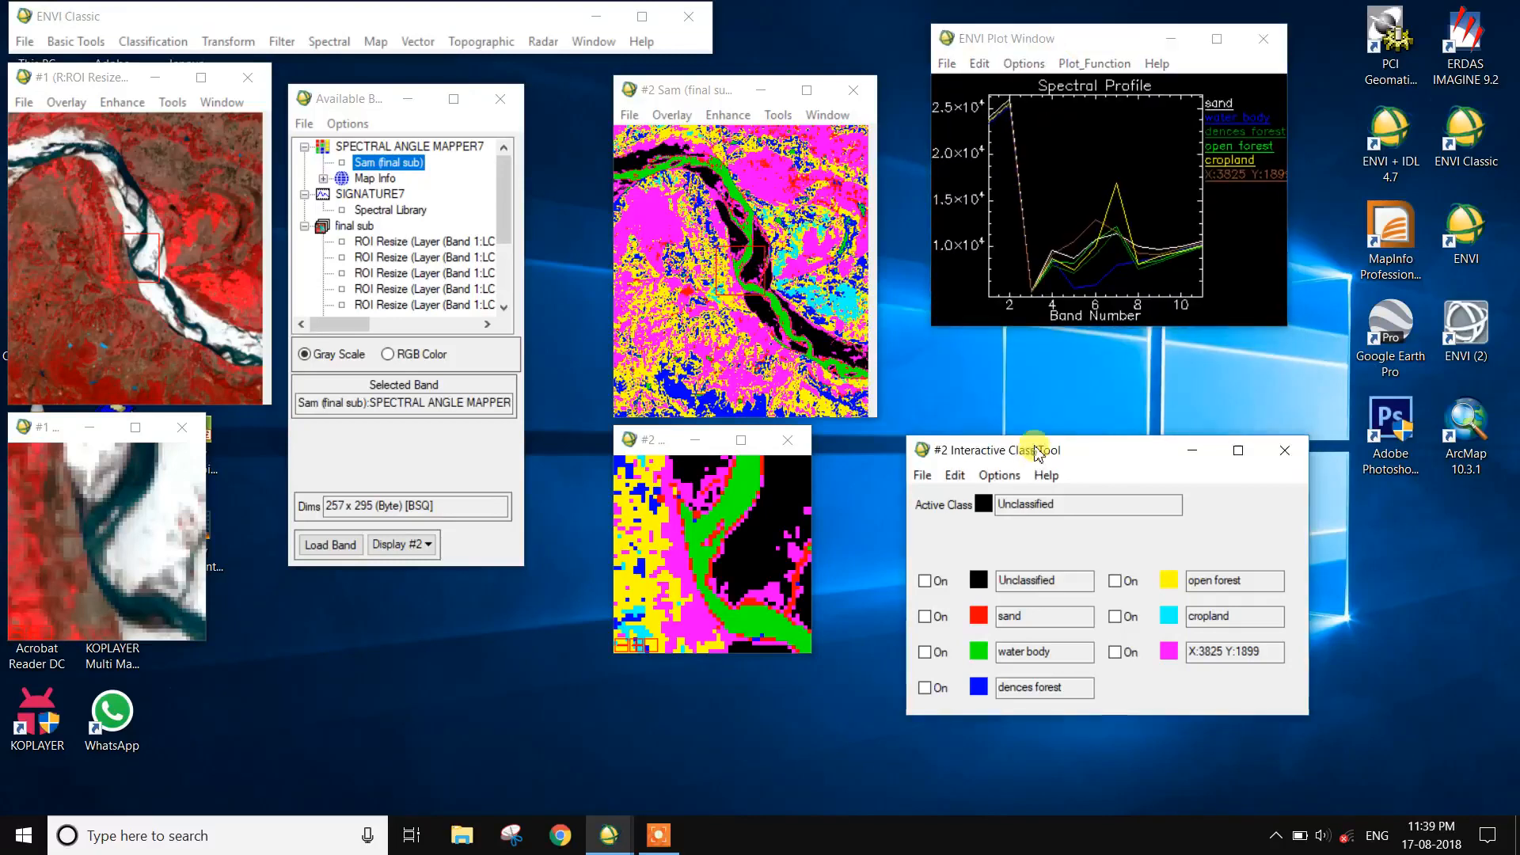
left_click_drag(1037, 452, 1038, 350)
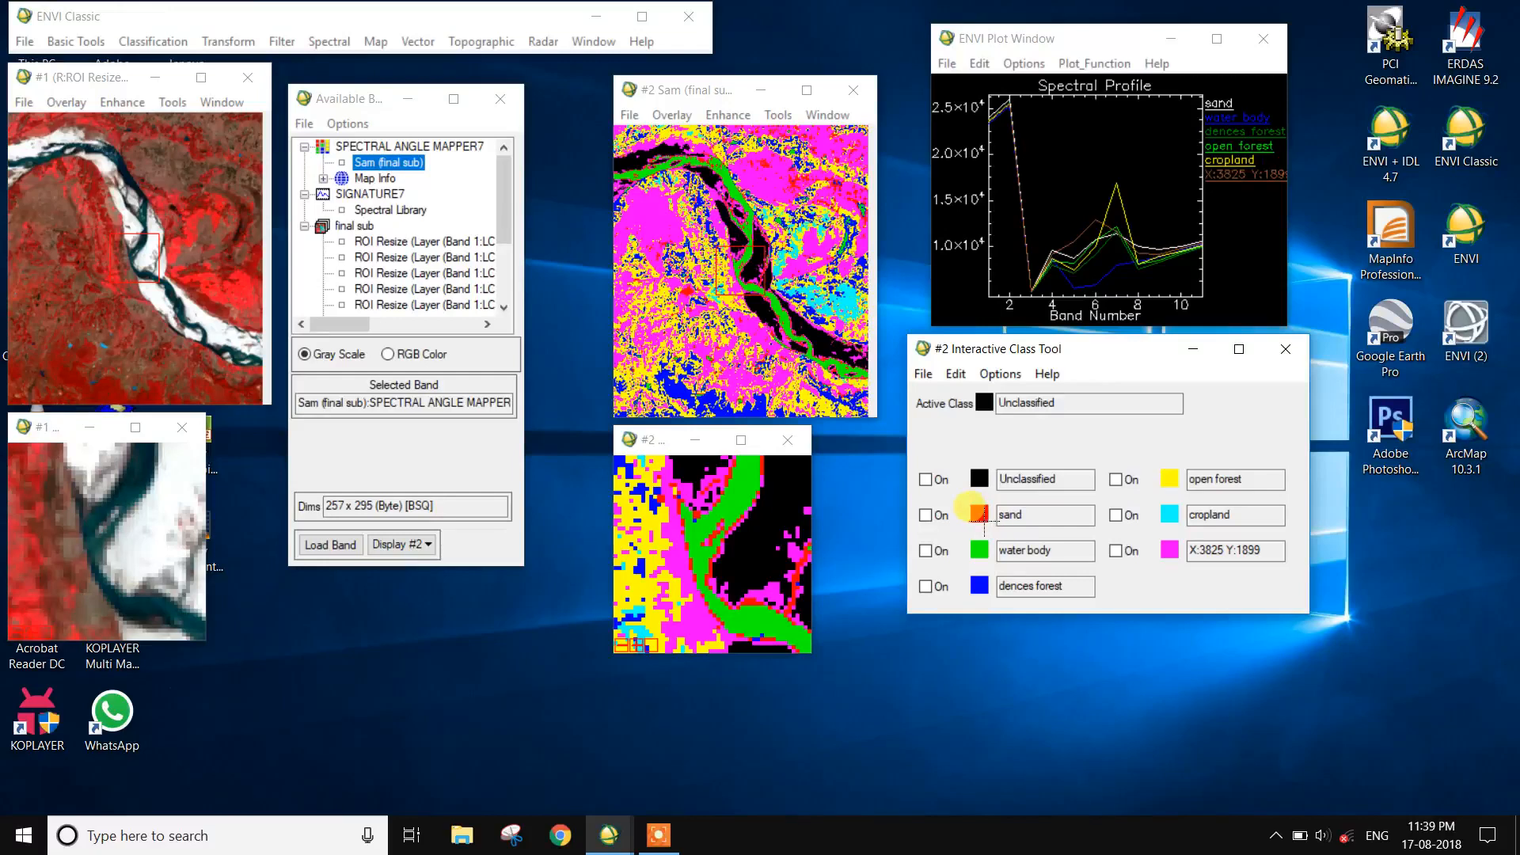
- Set the color of the sand class to White in the class color map
left_click(958, 375)
mouse_move(995, 377)
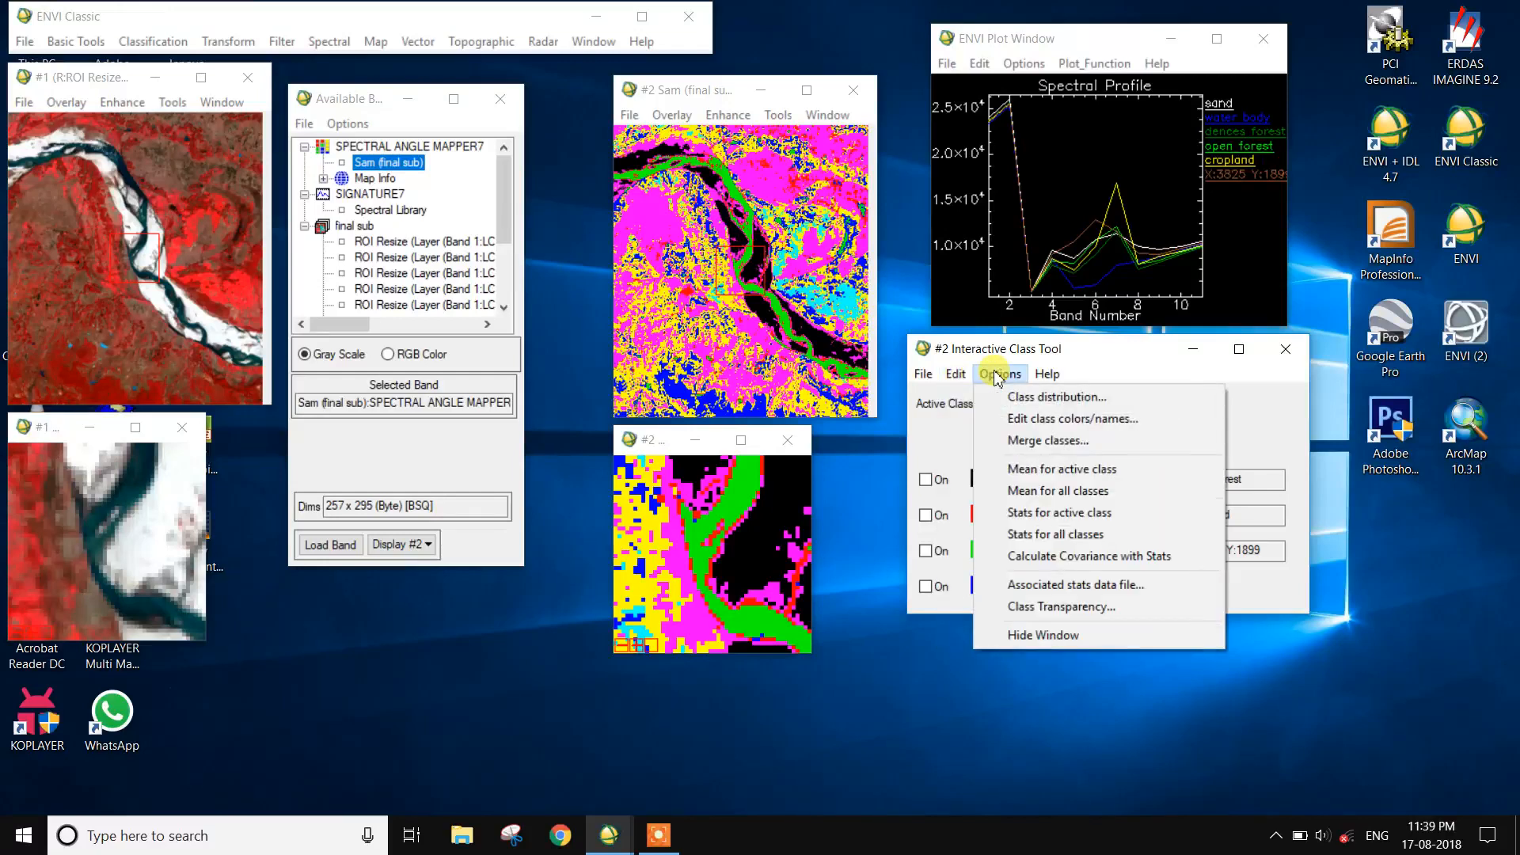
left_click(1029, 423)
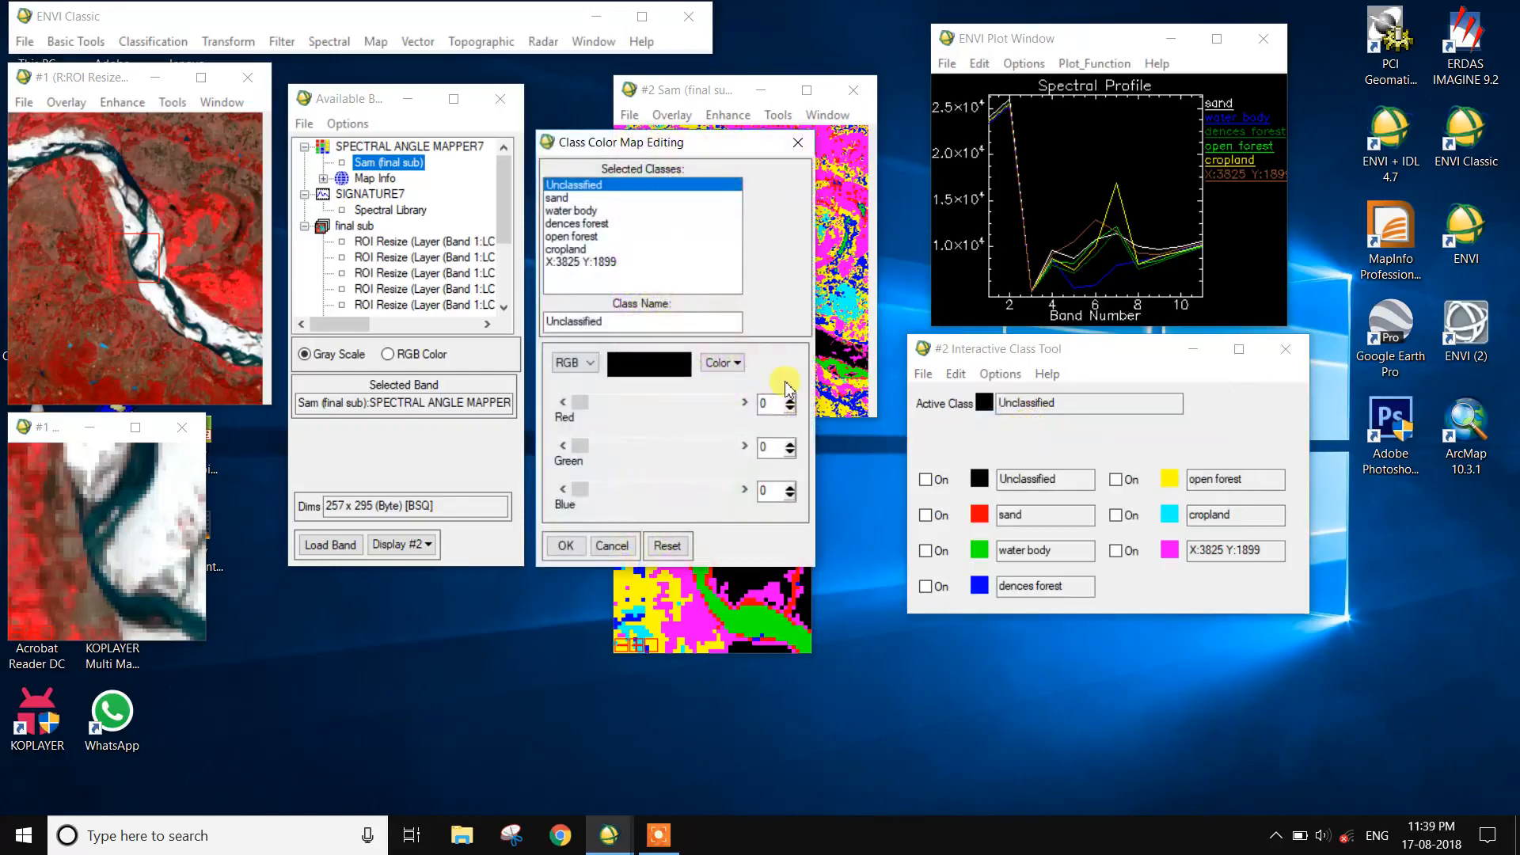
left_click(552, 198)
left_click(722, 362)
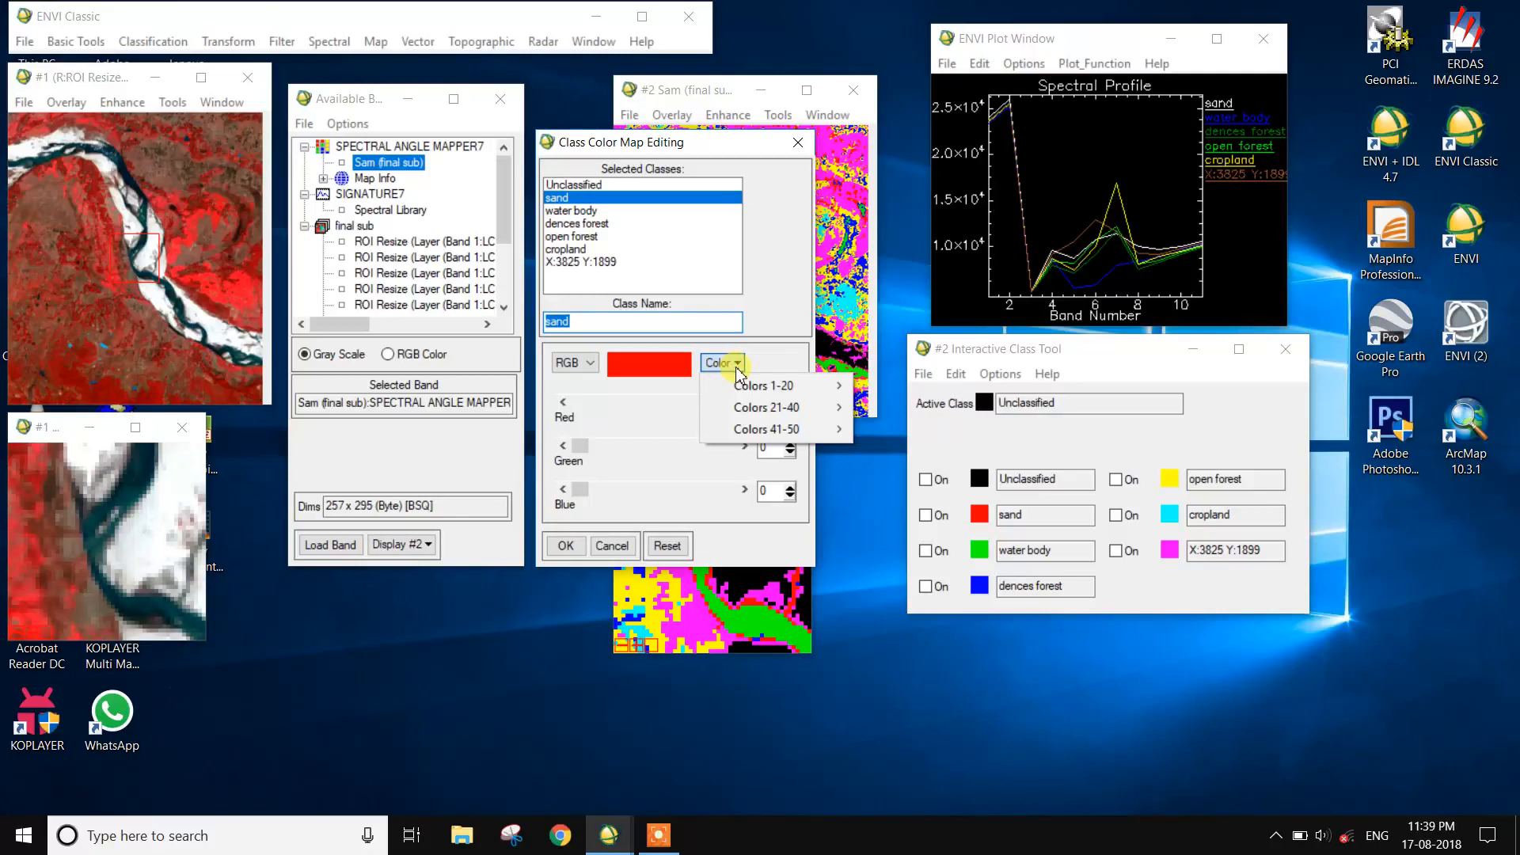
mouse_move(753, 388)
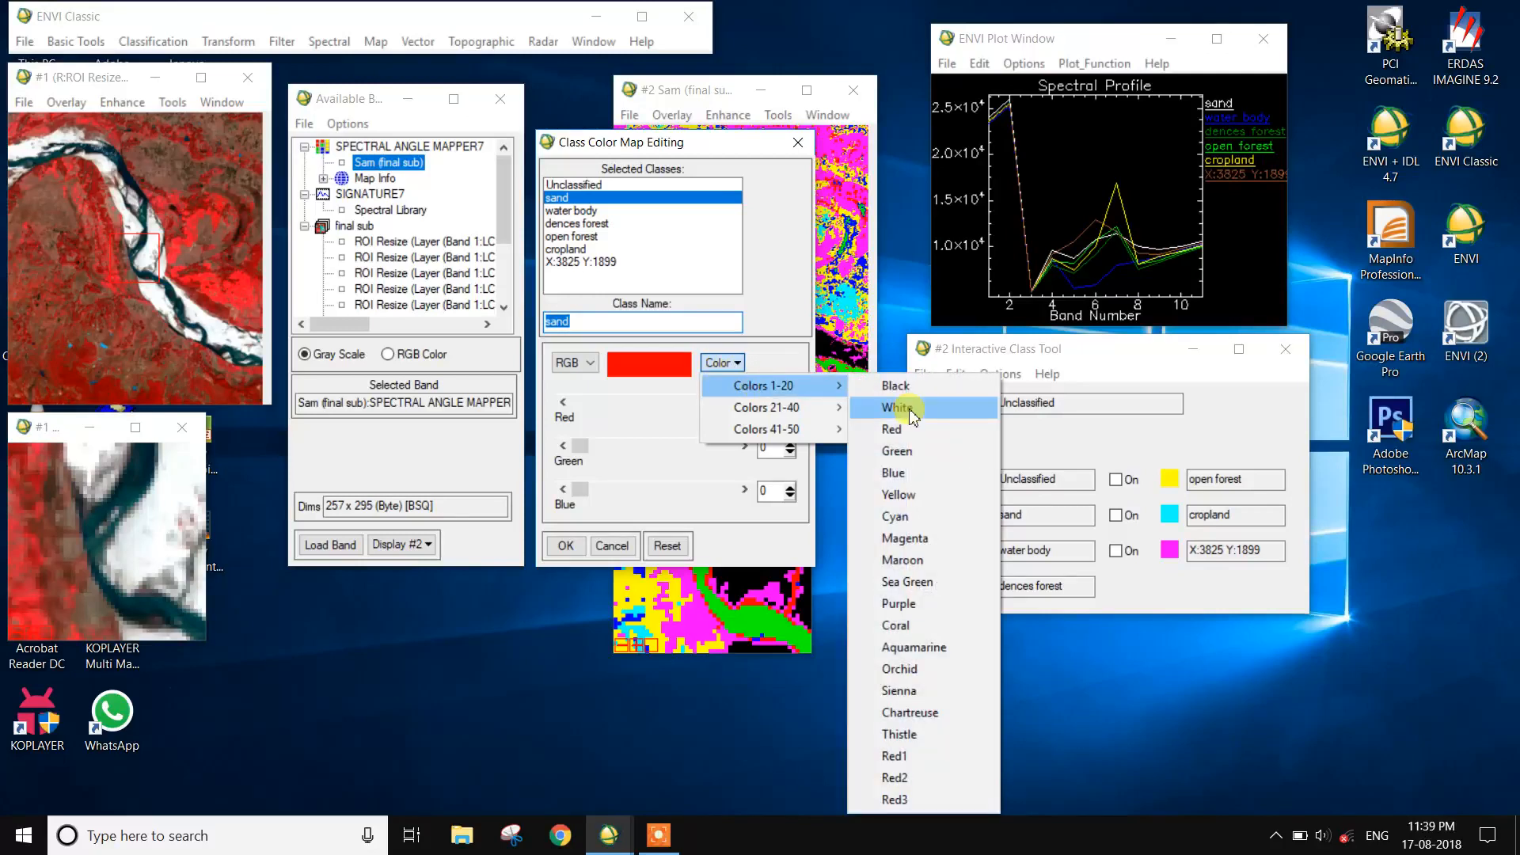
left_click(878, 406)
left_click(567, 545)
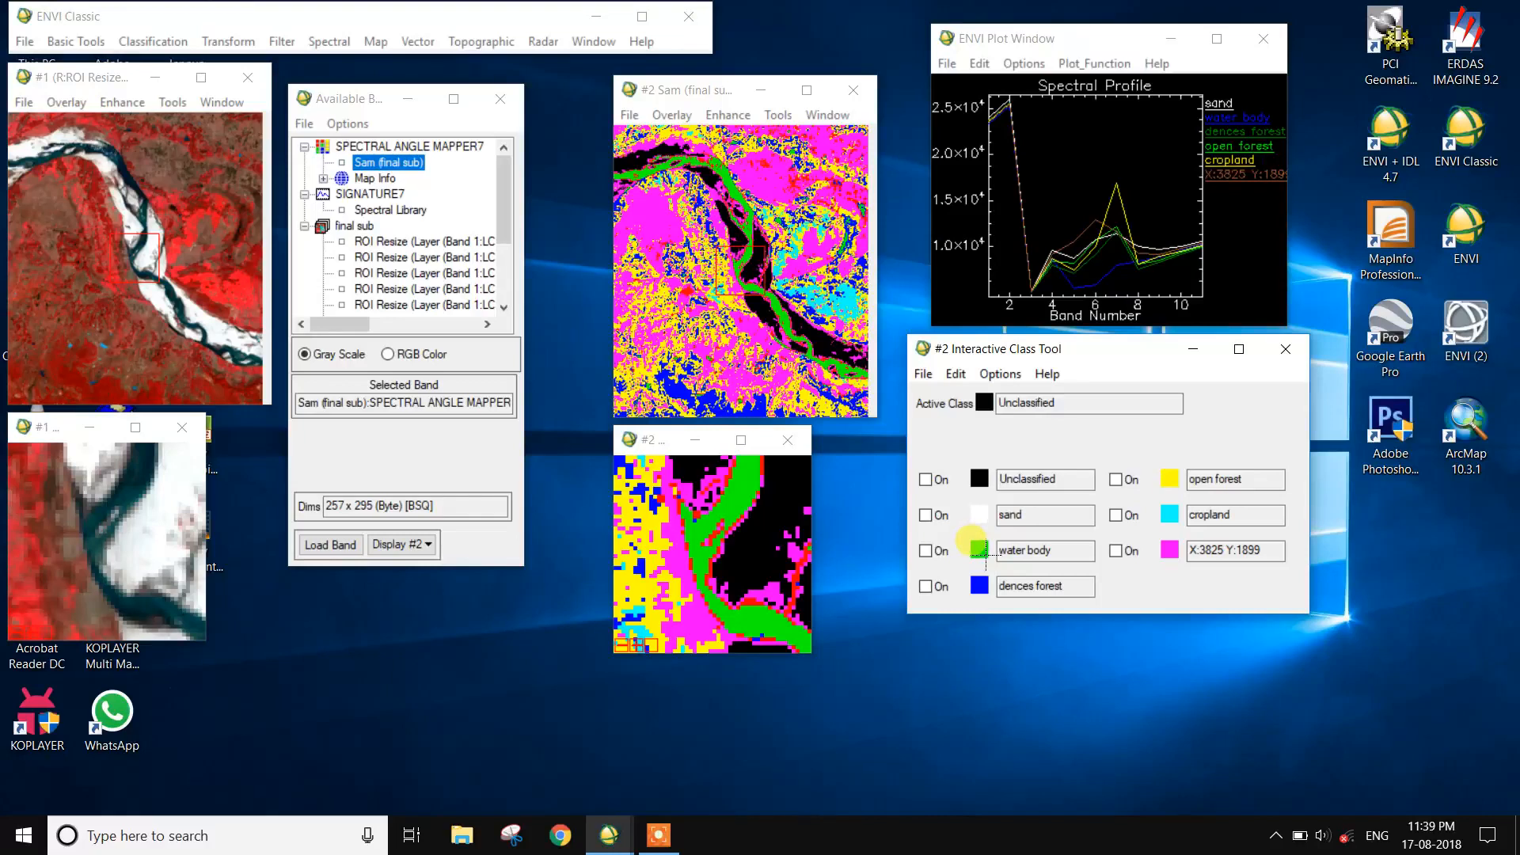
- Set the color of the water body class to Blue in the class color map
left_click(1002, 374)
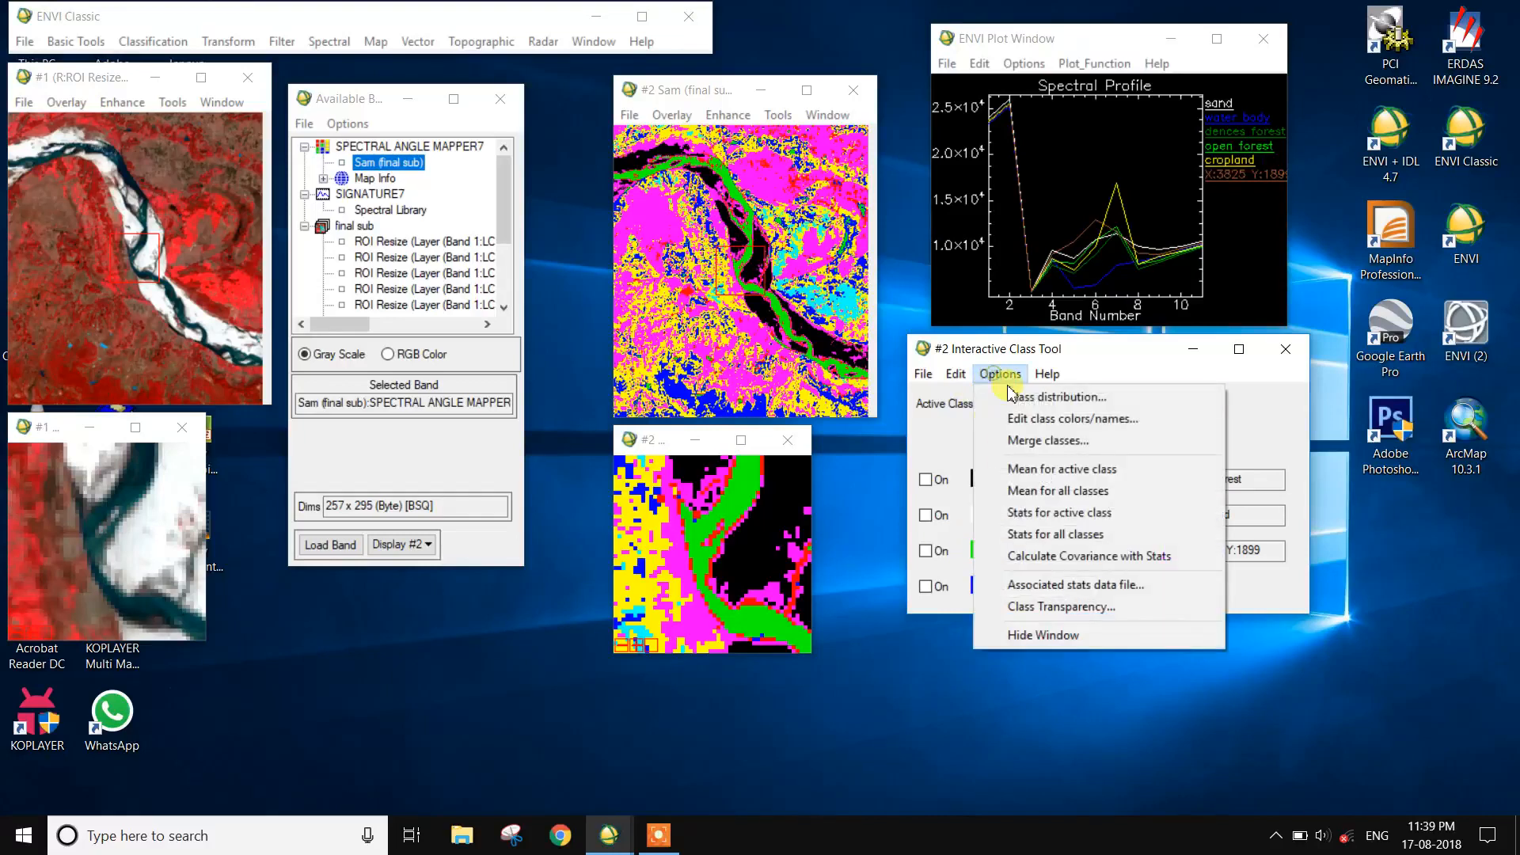
left_click(1032, 419)
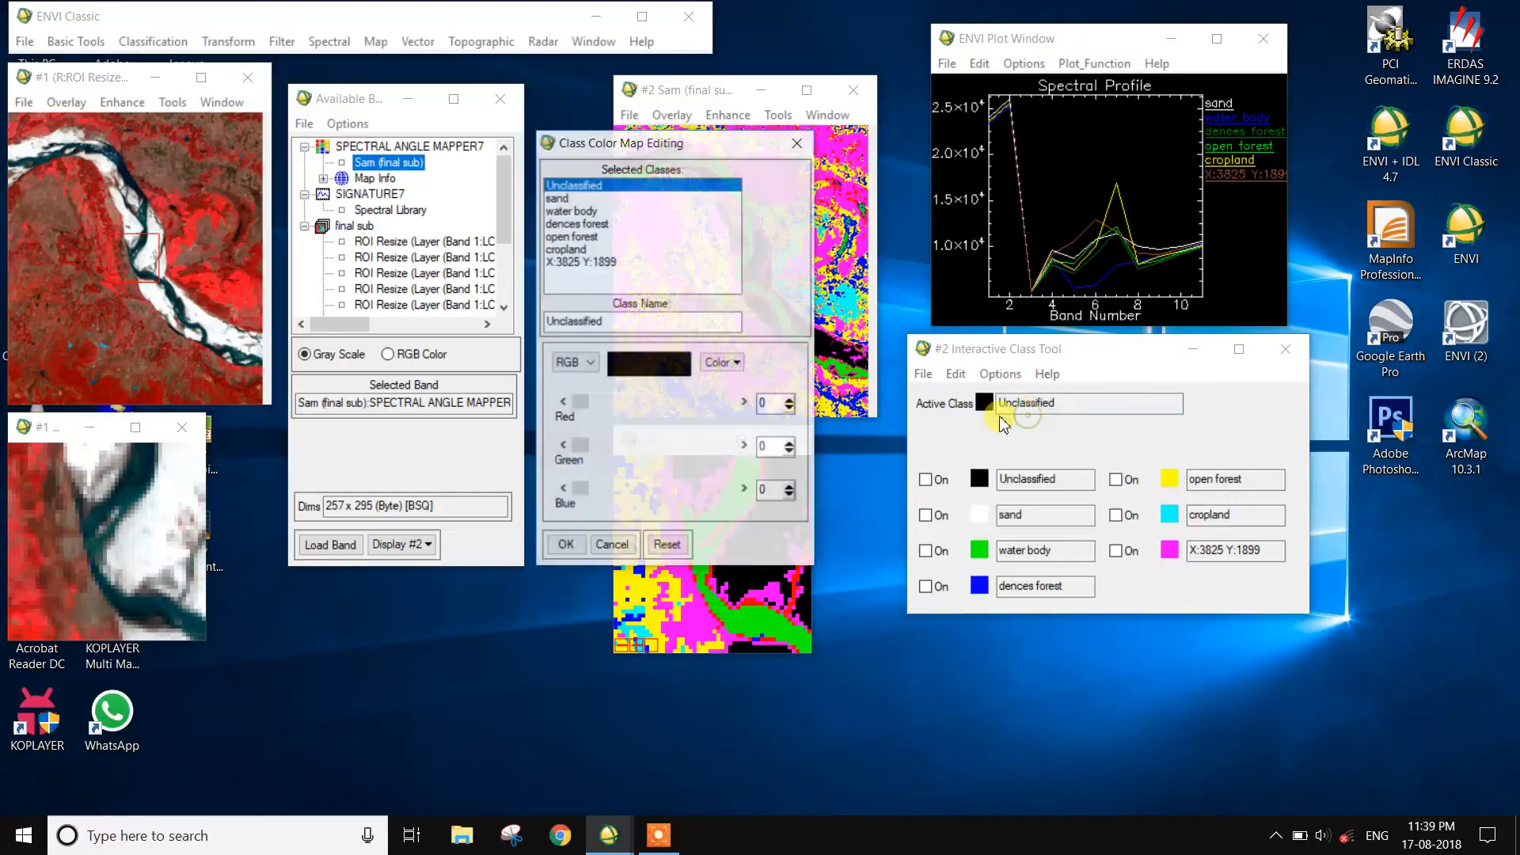
left_click(581, 212)
left_click(722, 362)
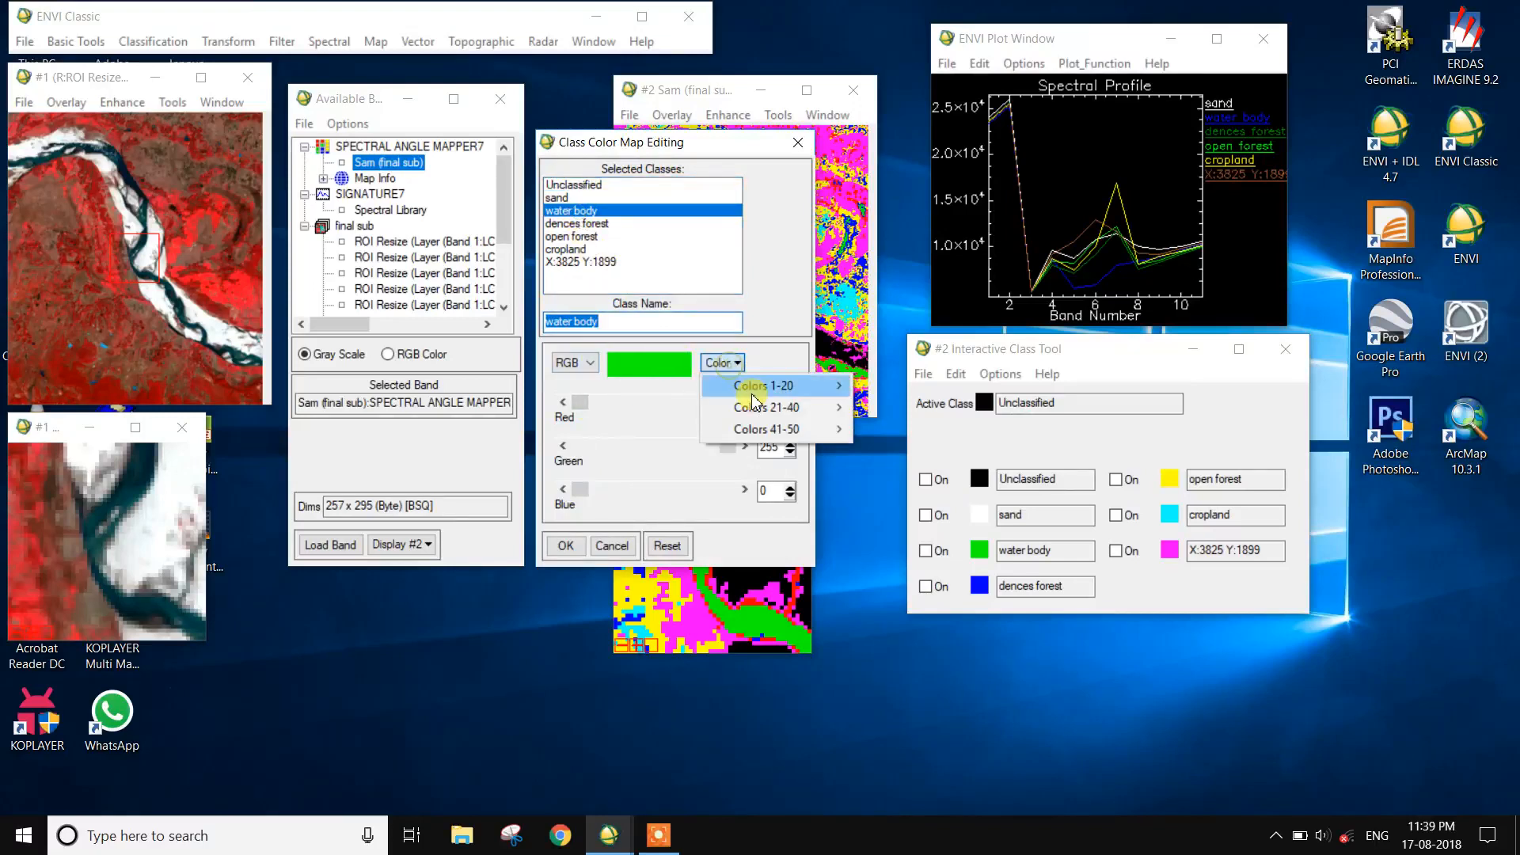
mouse_move(753, 394)
left_click(899, 473)
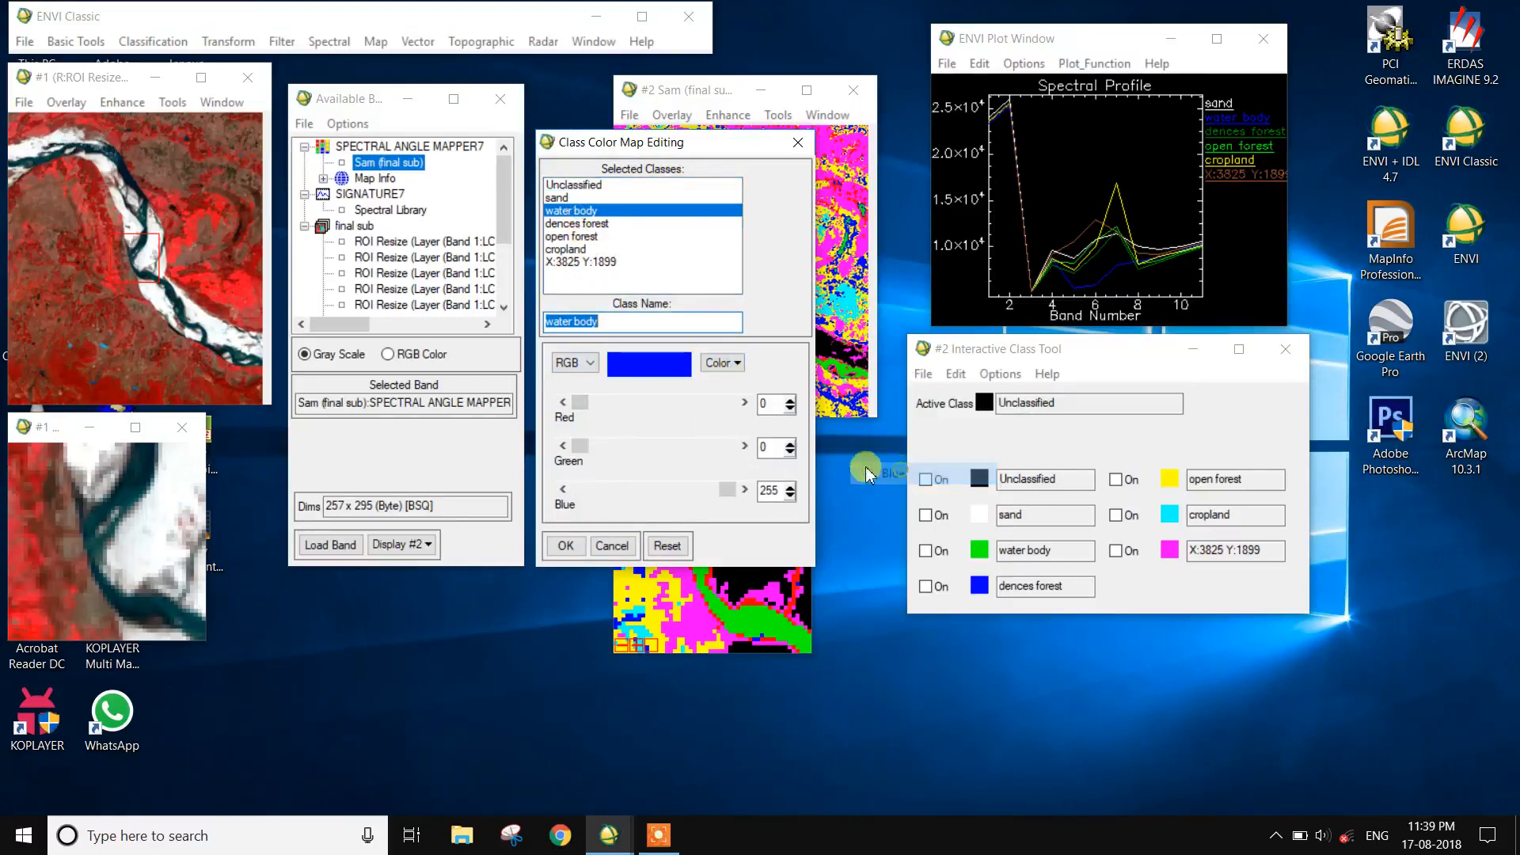
left_click(566, 546)
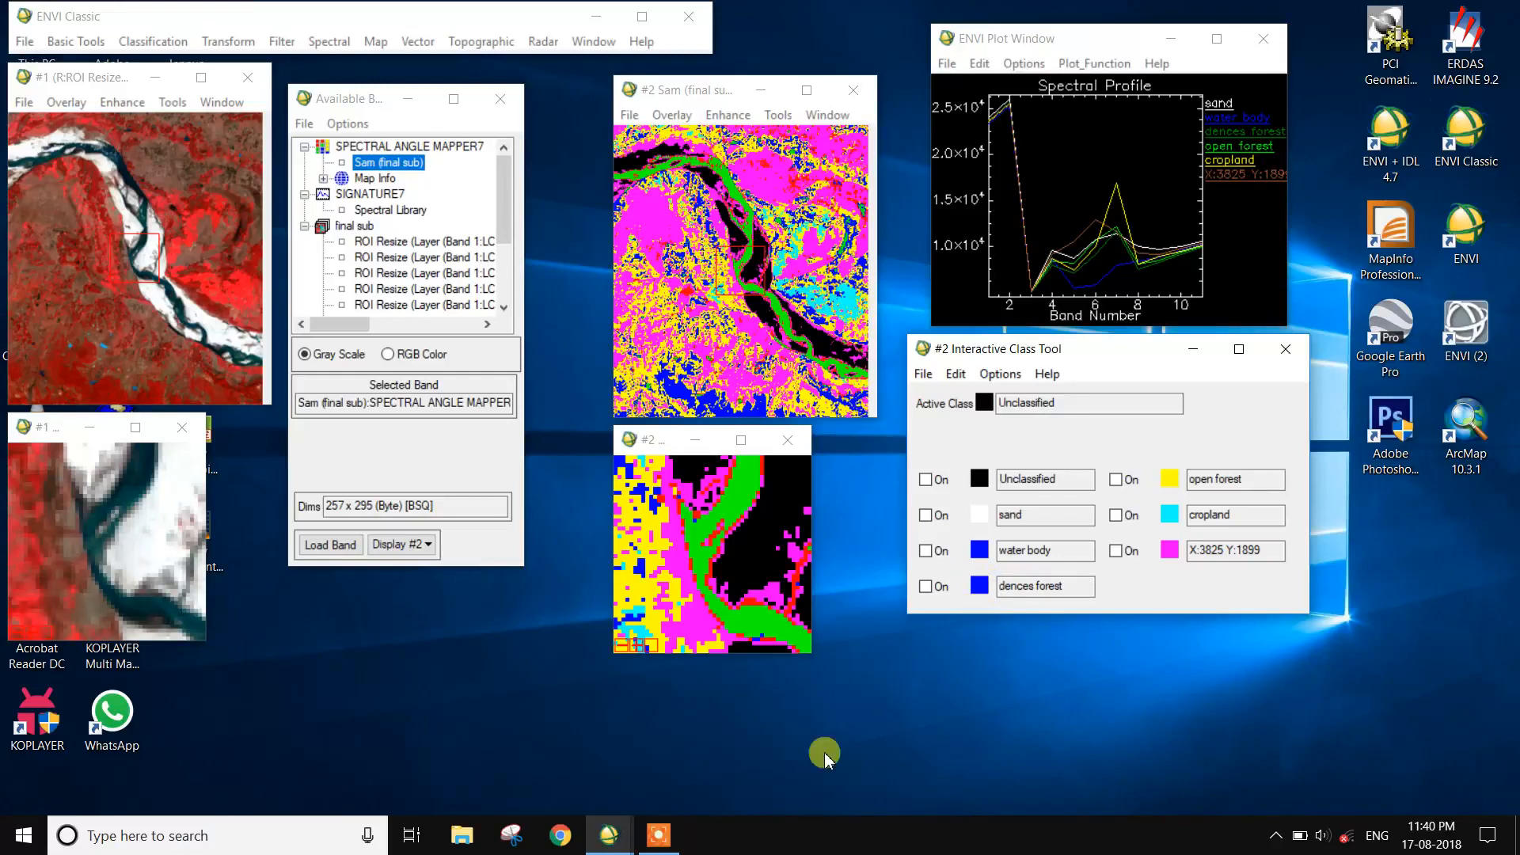
left_click(681, 845)
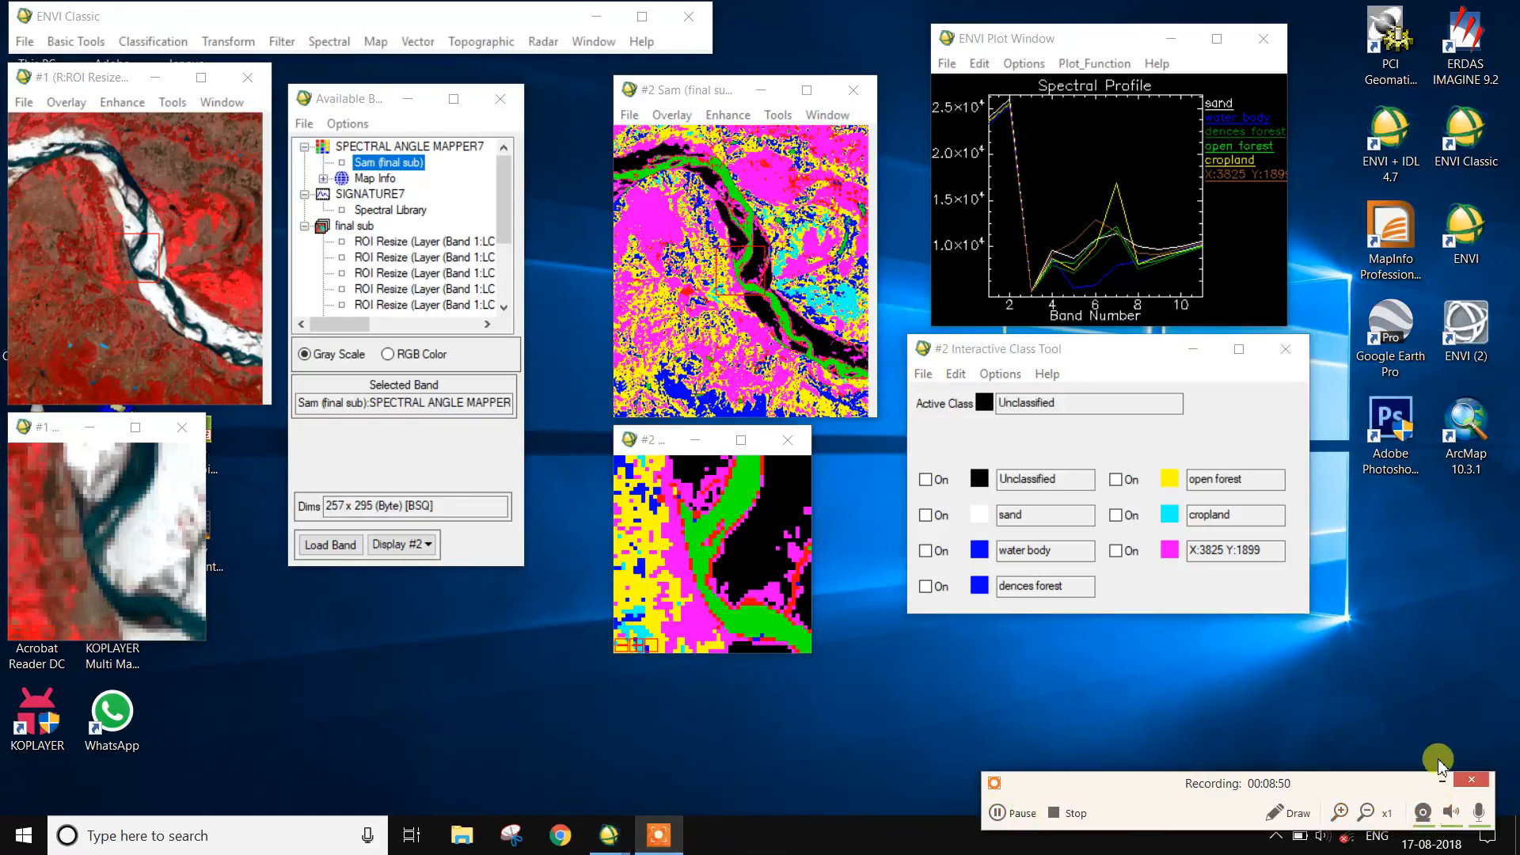
- Set the color of the dences forest class to Green3 in the class color map
left_click(1439, 783)
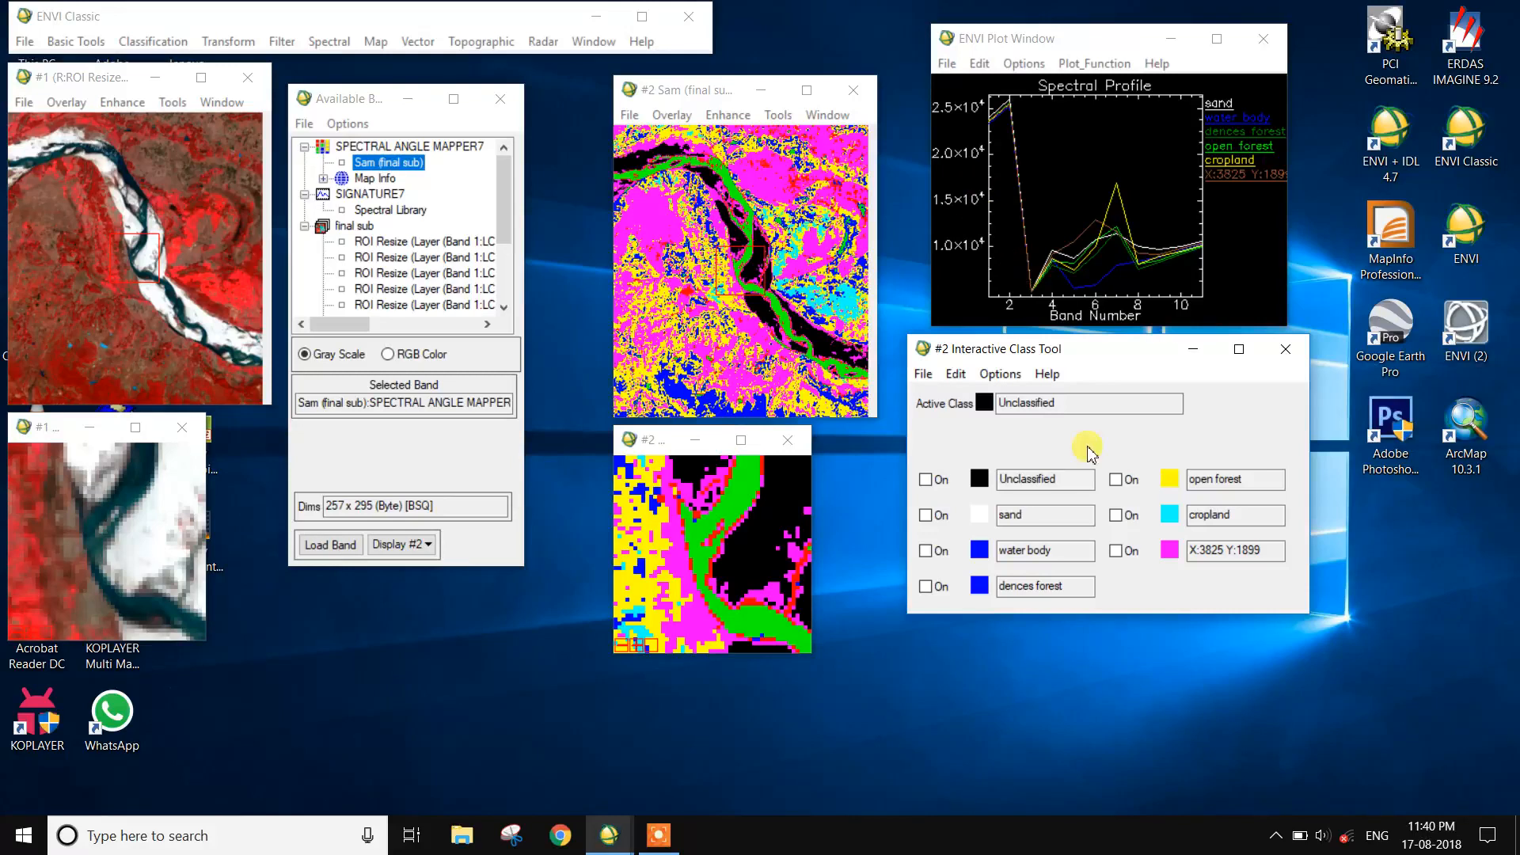
left_click(999, 374)
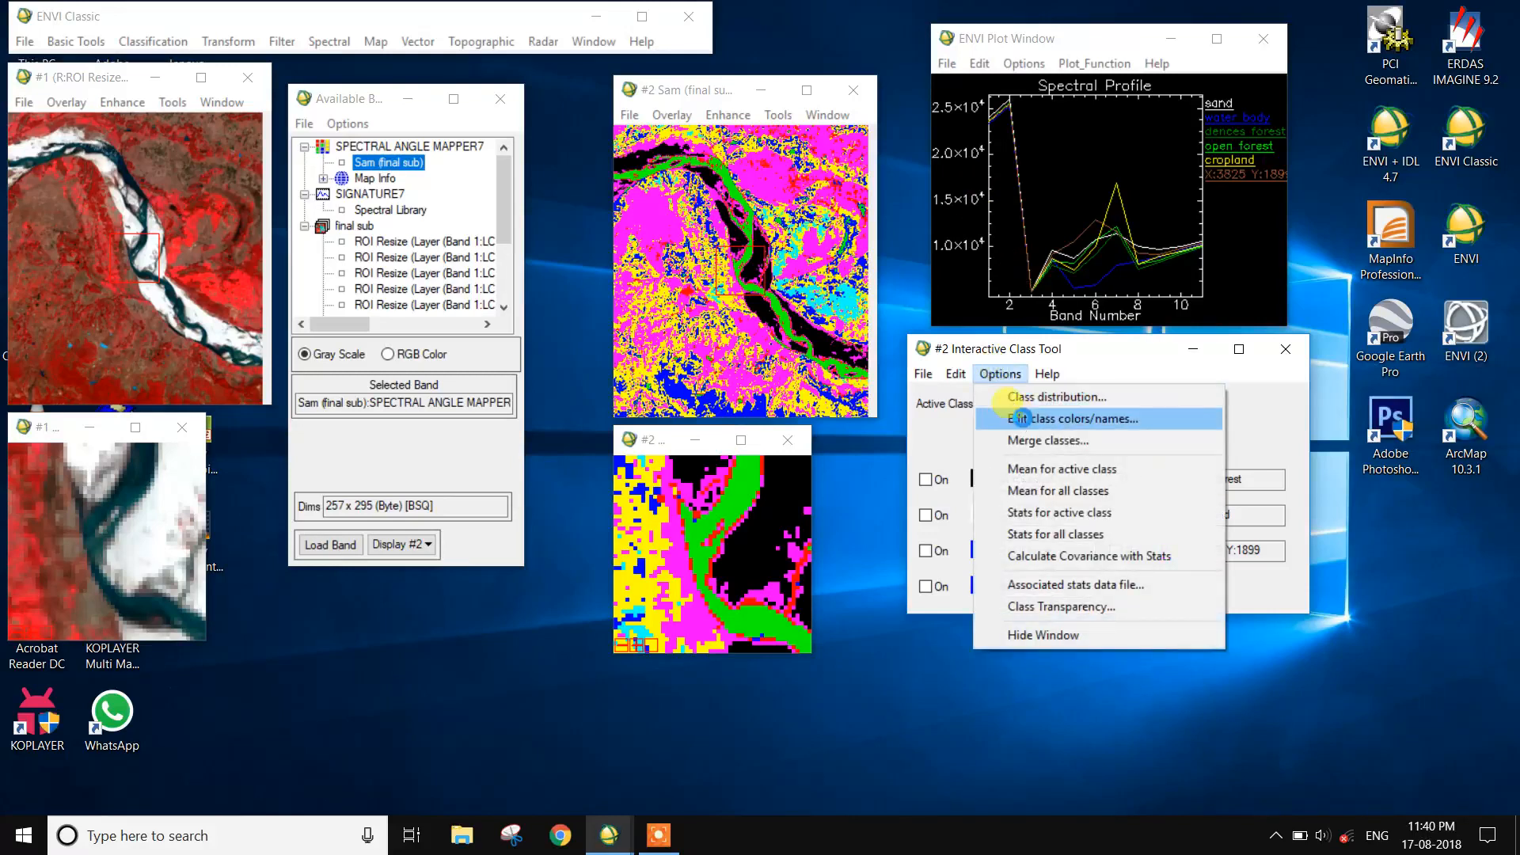
left_click(1029, 418)
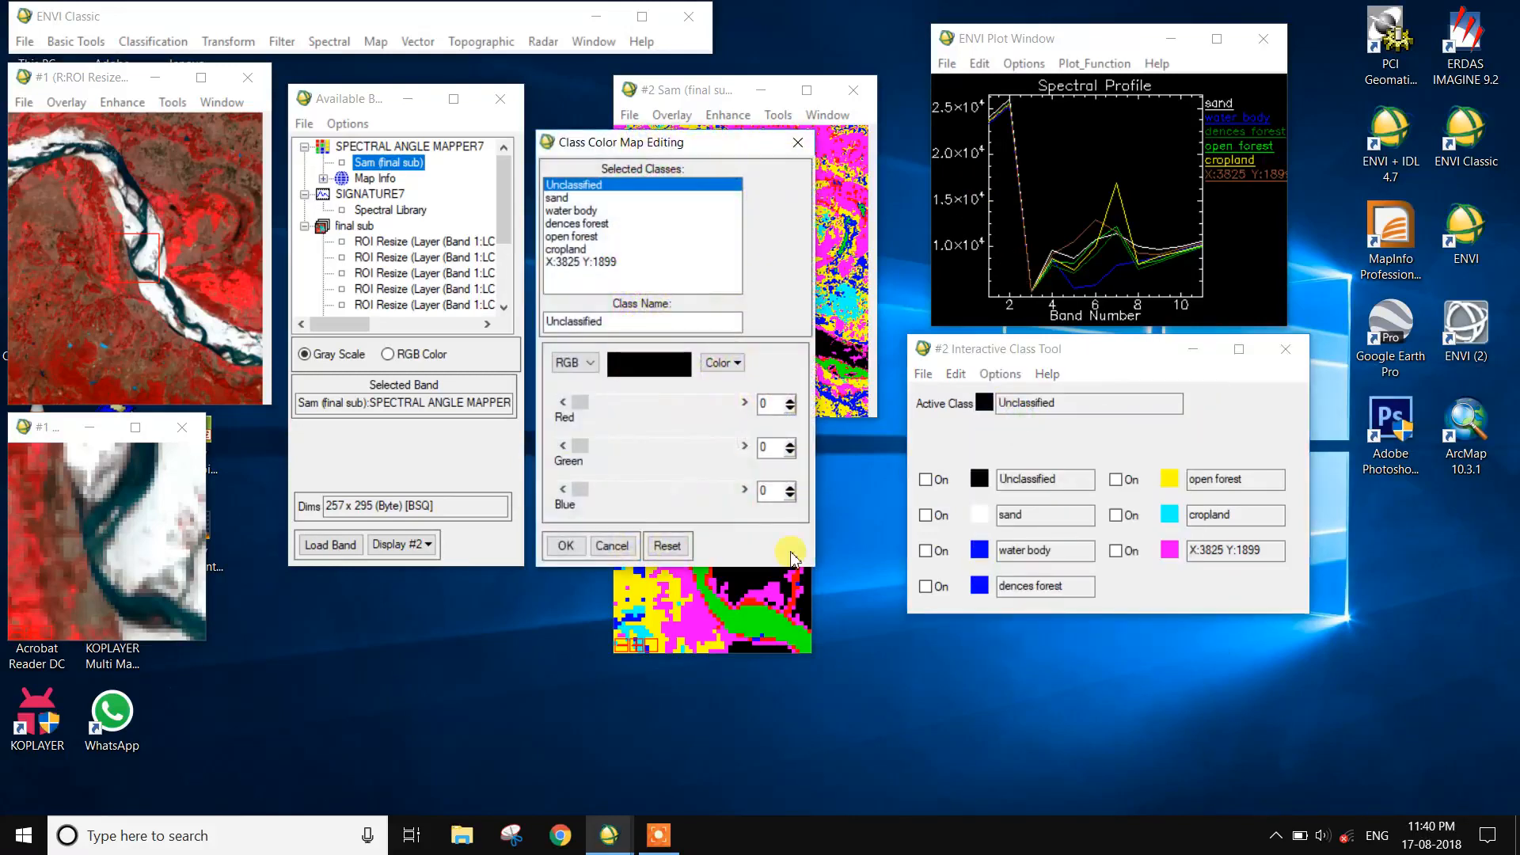
left_click(576, 224)
left_click(722, 362)
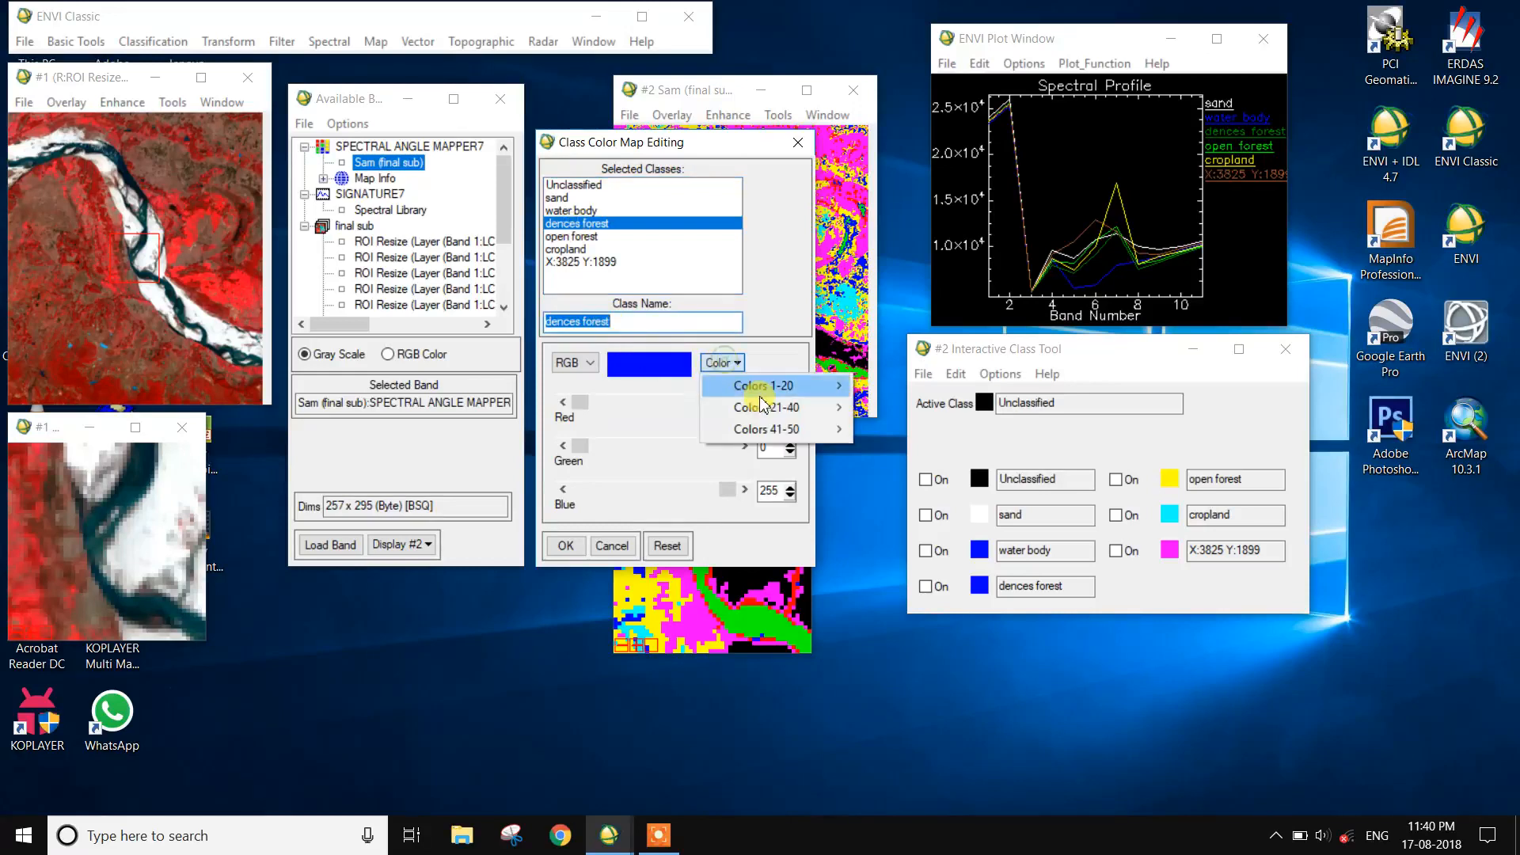
mouse_move(766, 409)
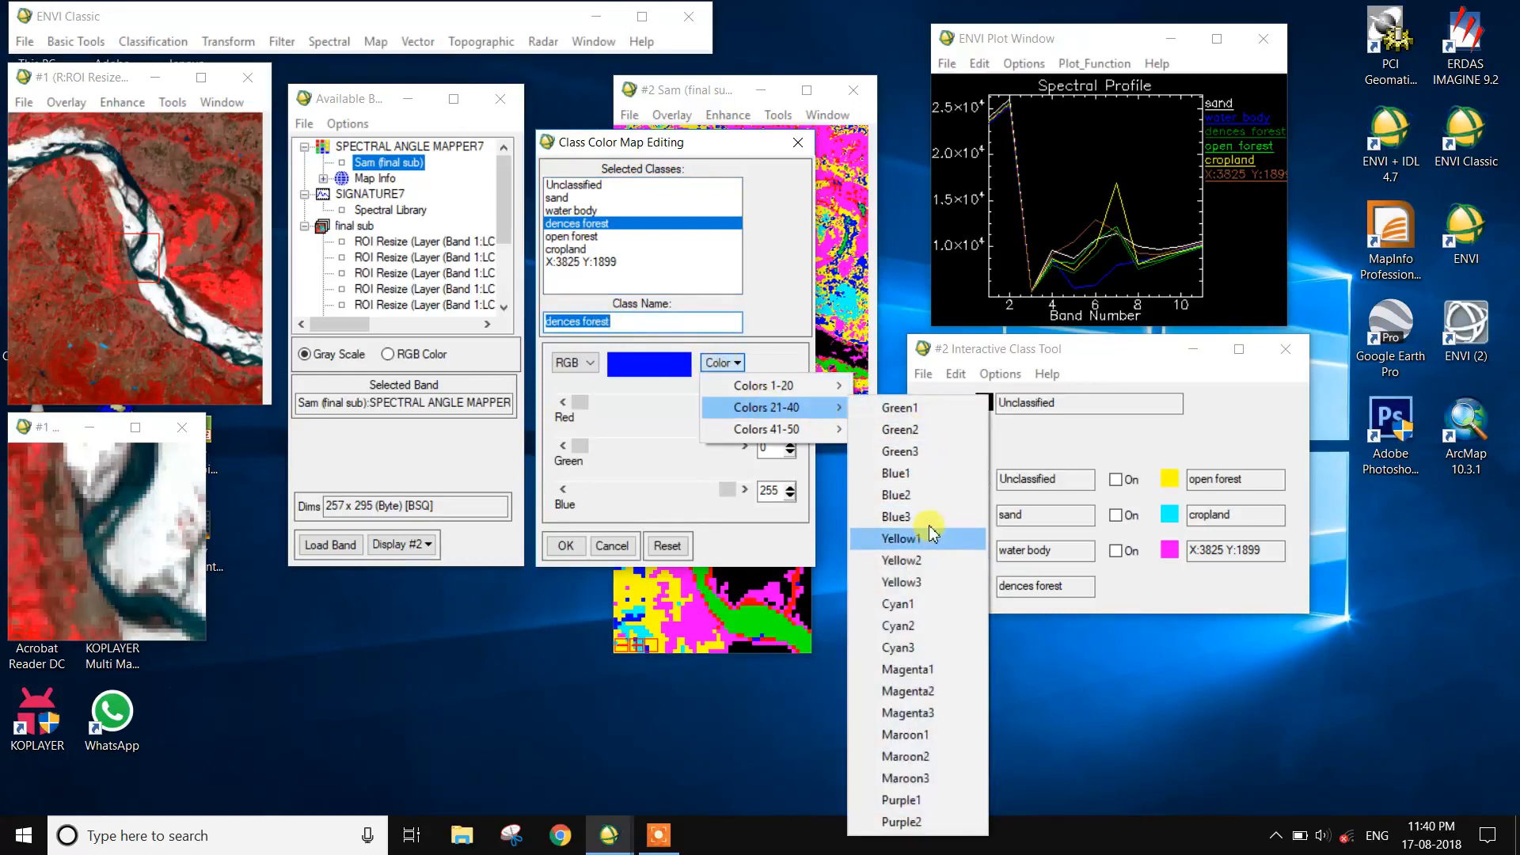
left_click(929, 460)
left_click(567, 545)
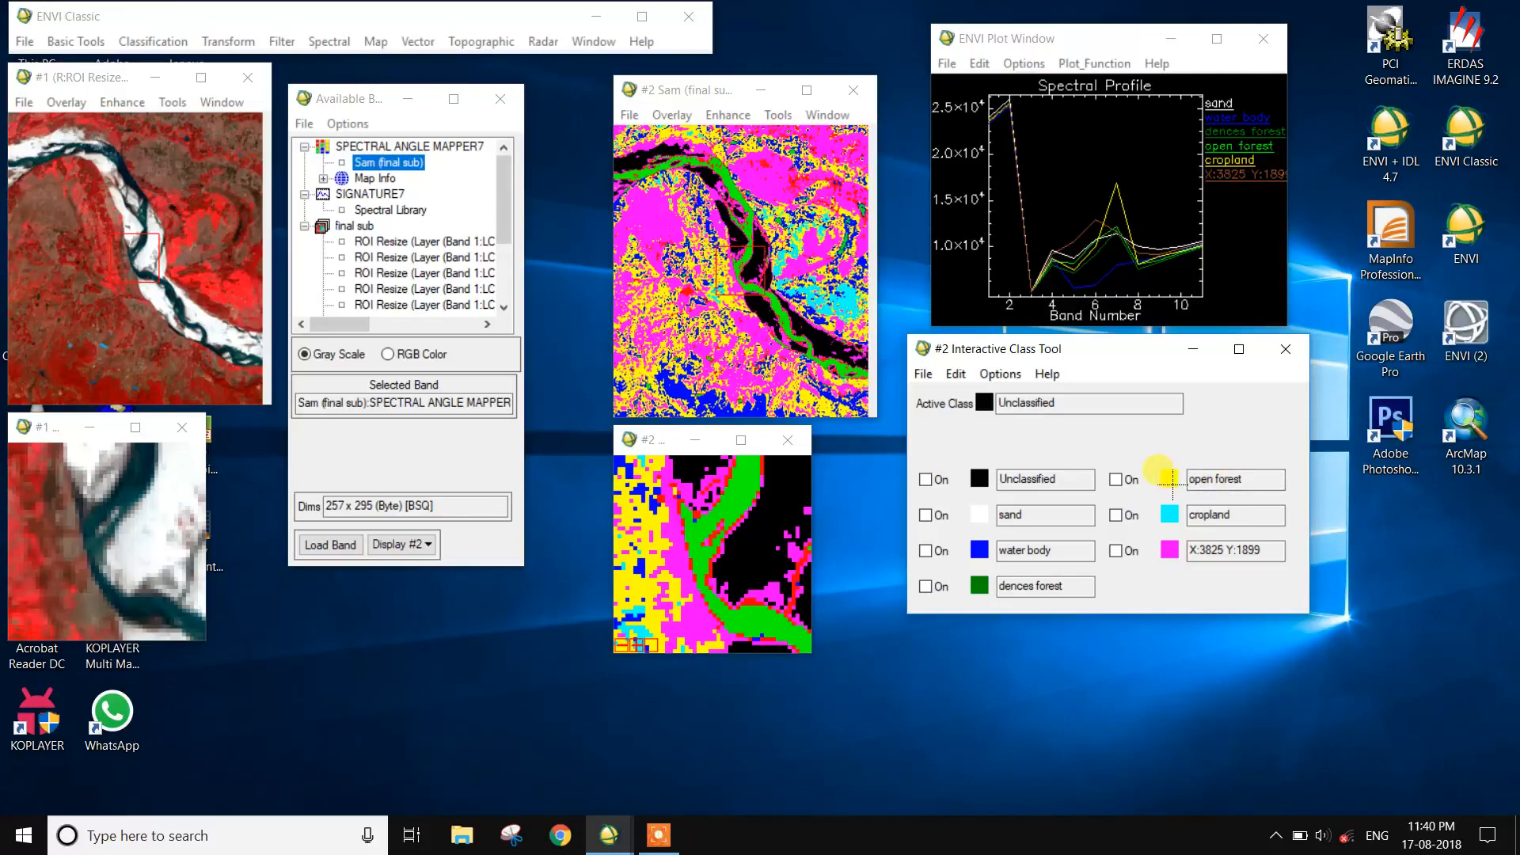
- Set the color of the open forest class to Green2 in the class color map
left_click(1005, 373)
left_click(1023, 416)
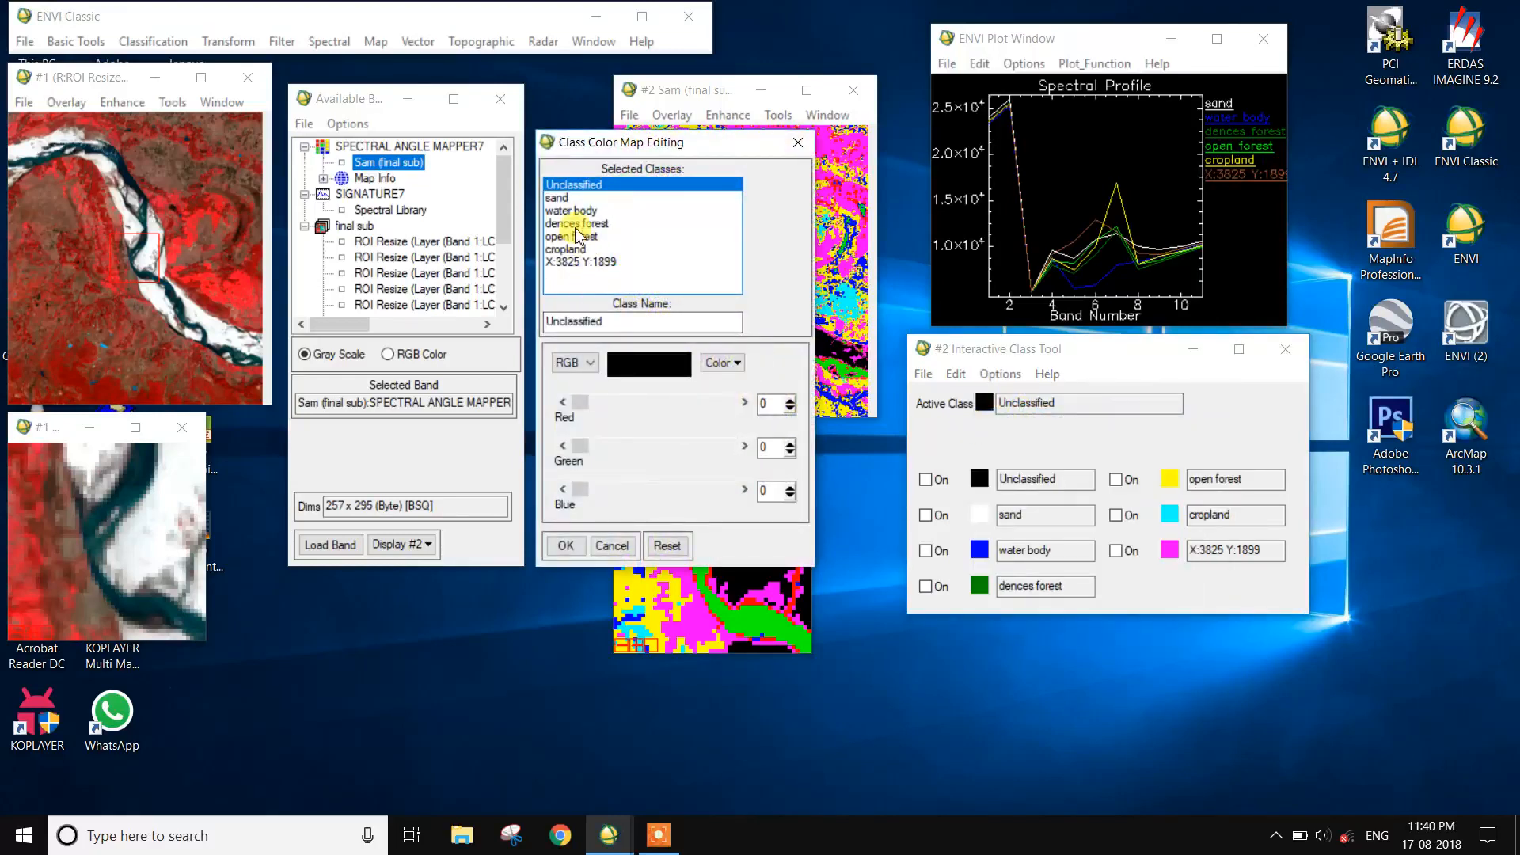
left_click(582, 237)
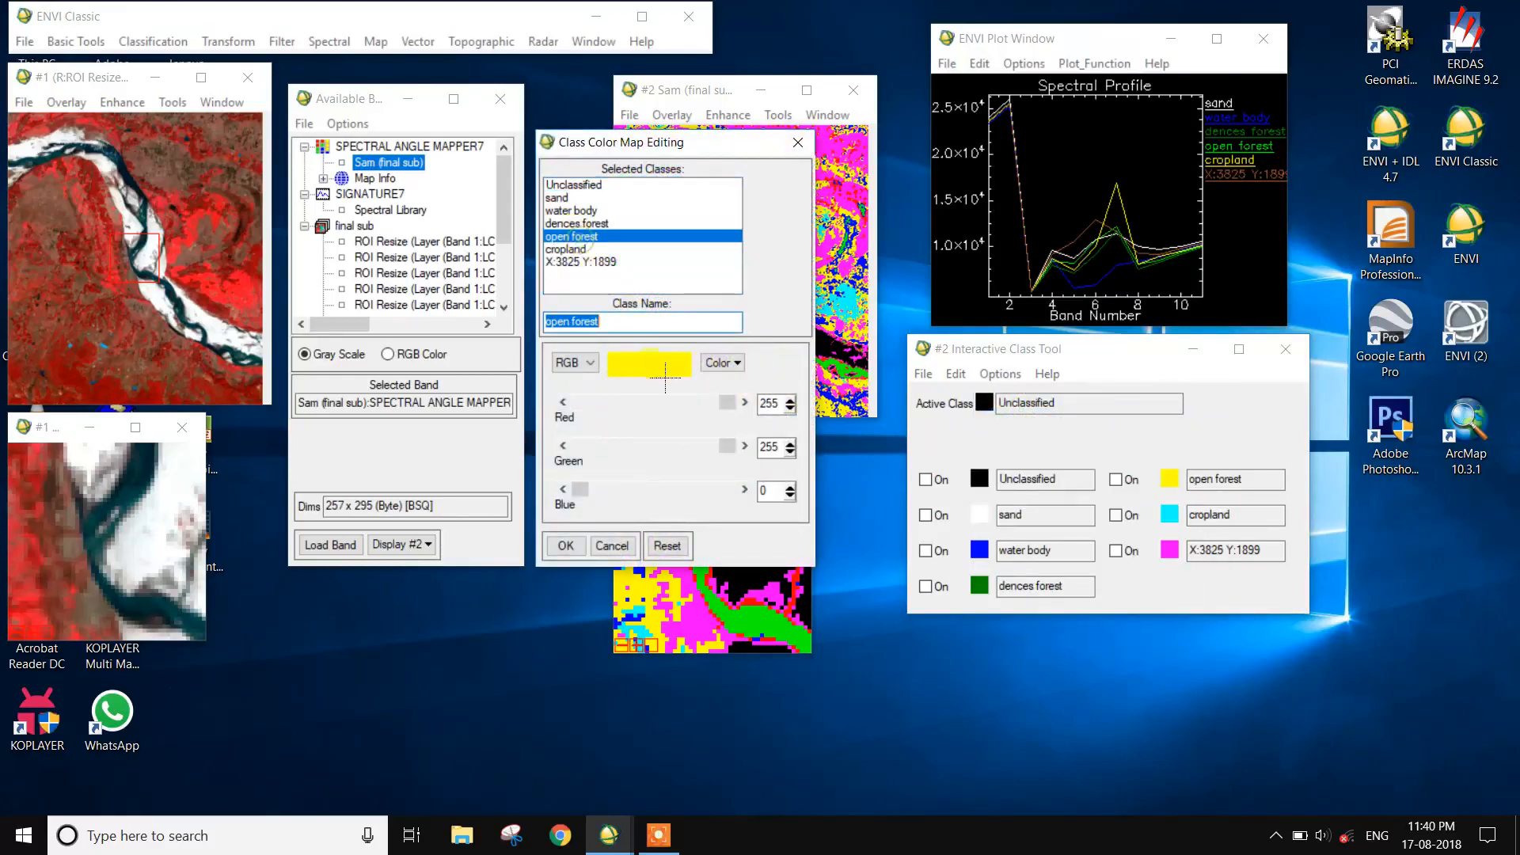
left_click(722, 362)
mouse_move(768, 407)
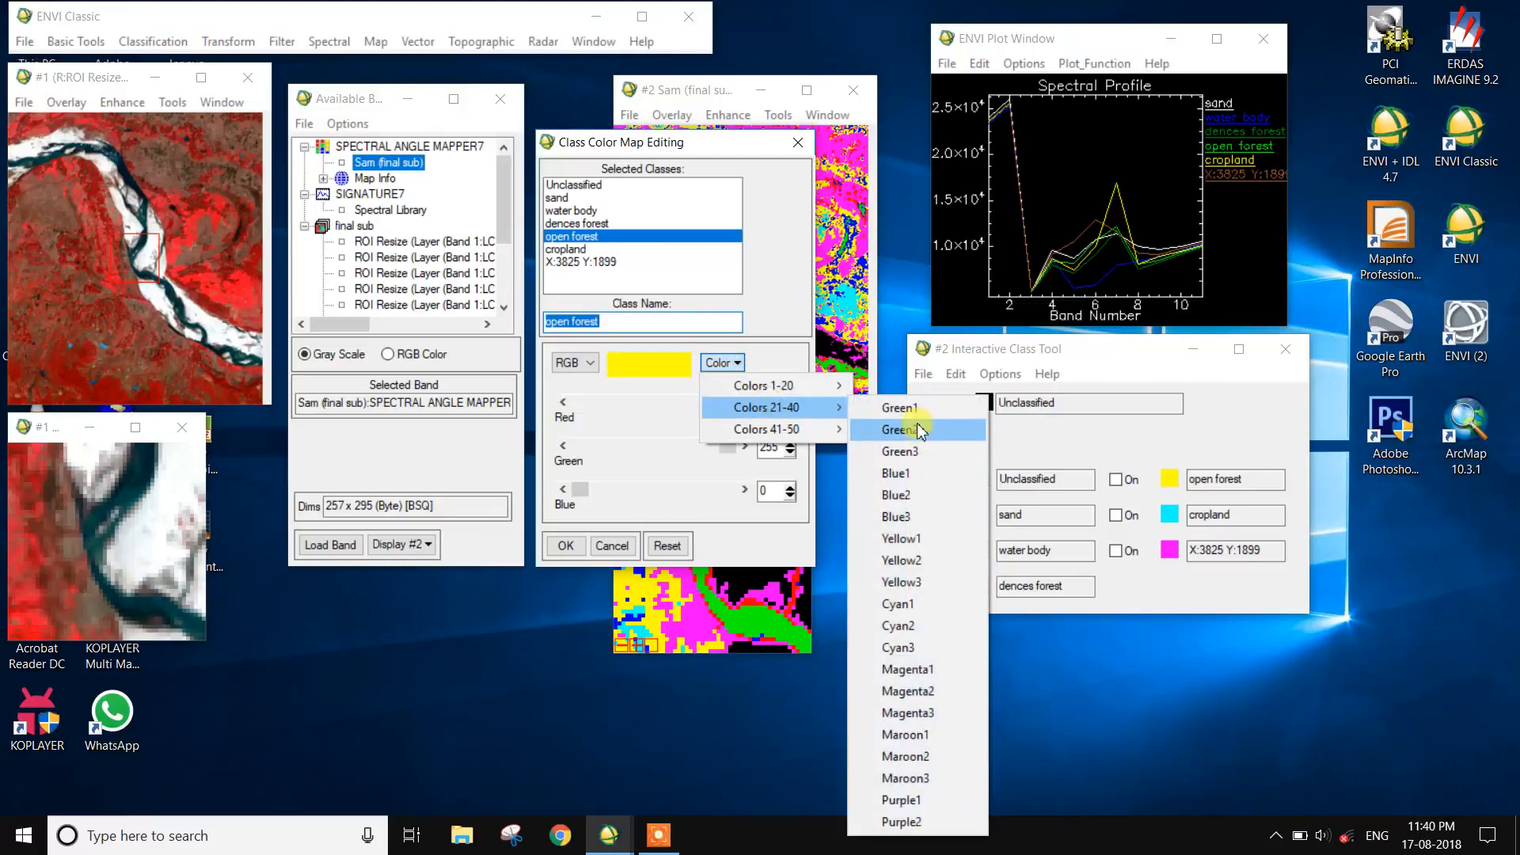
left_click(920, 430)
left_click(567, 546)
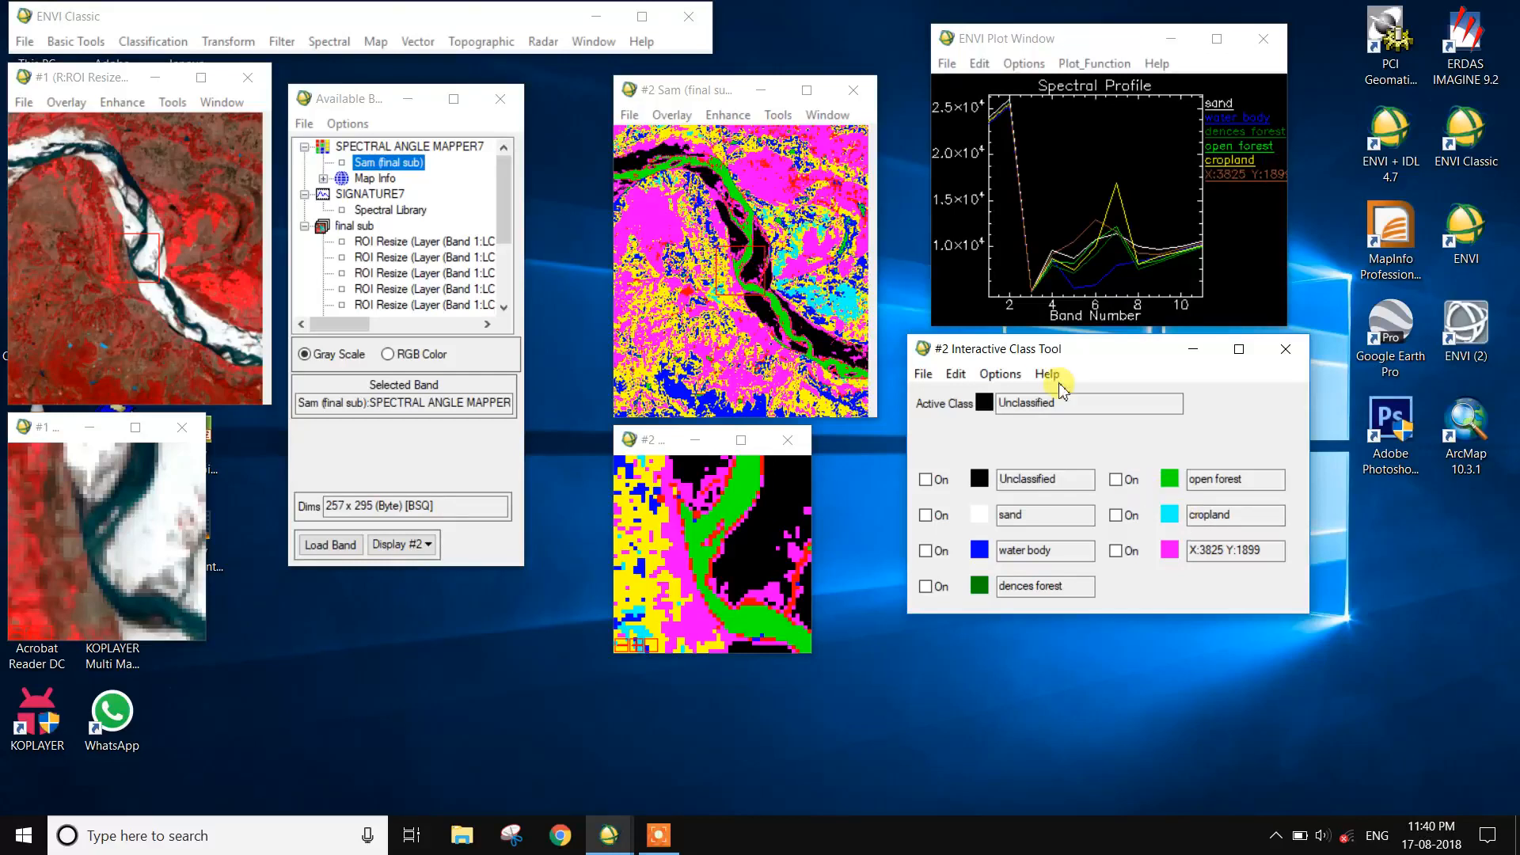
- Set the color of the cropland class to Yellow in the class color map
left_click(1000, 374)
left_click(1024, 418)
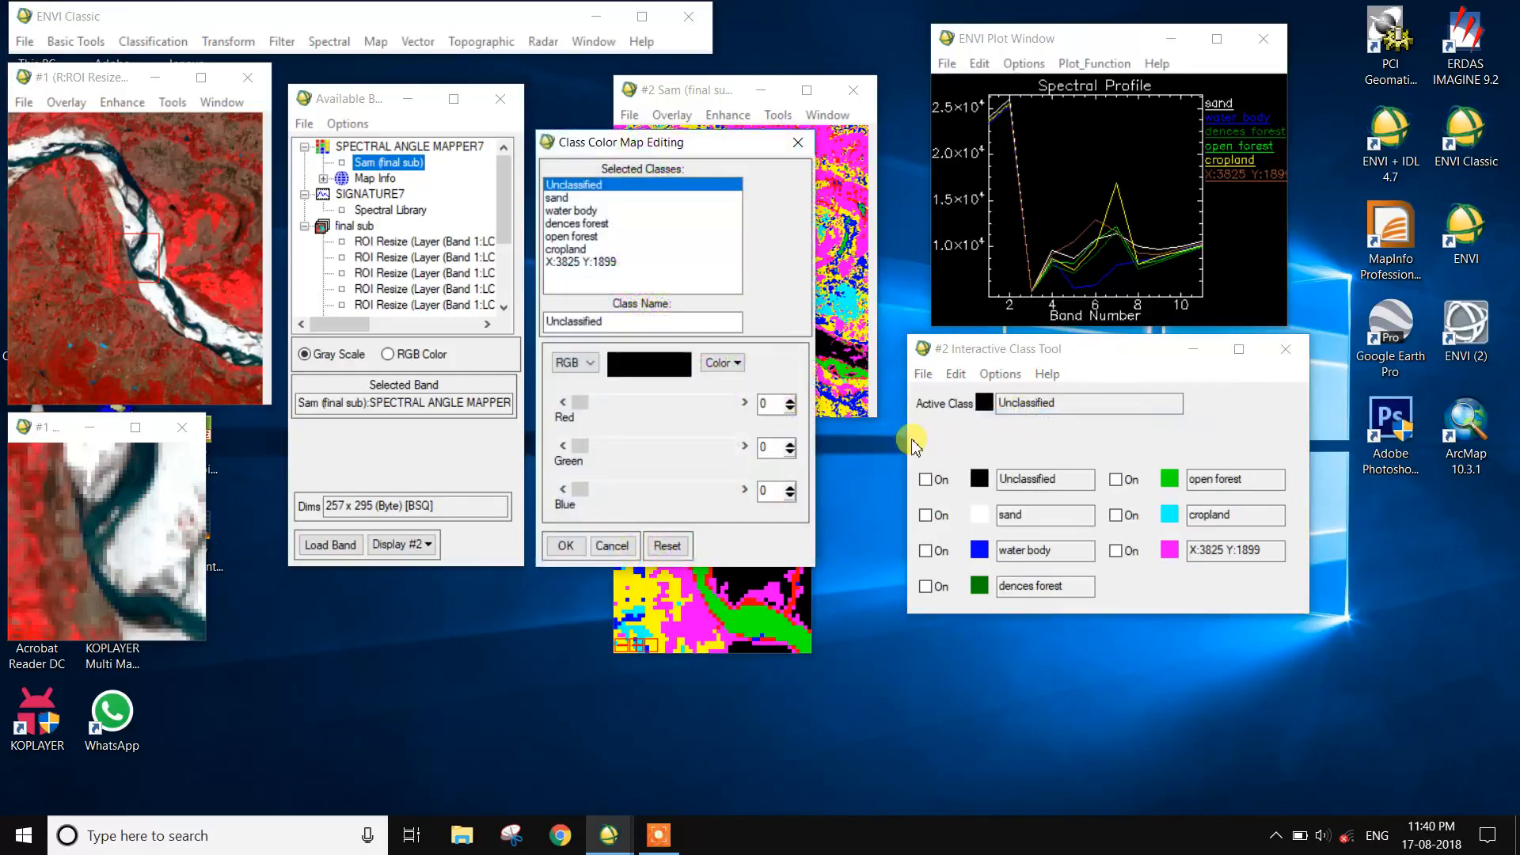
left_click(578, 236)
left_click(578, 249)
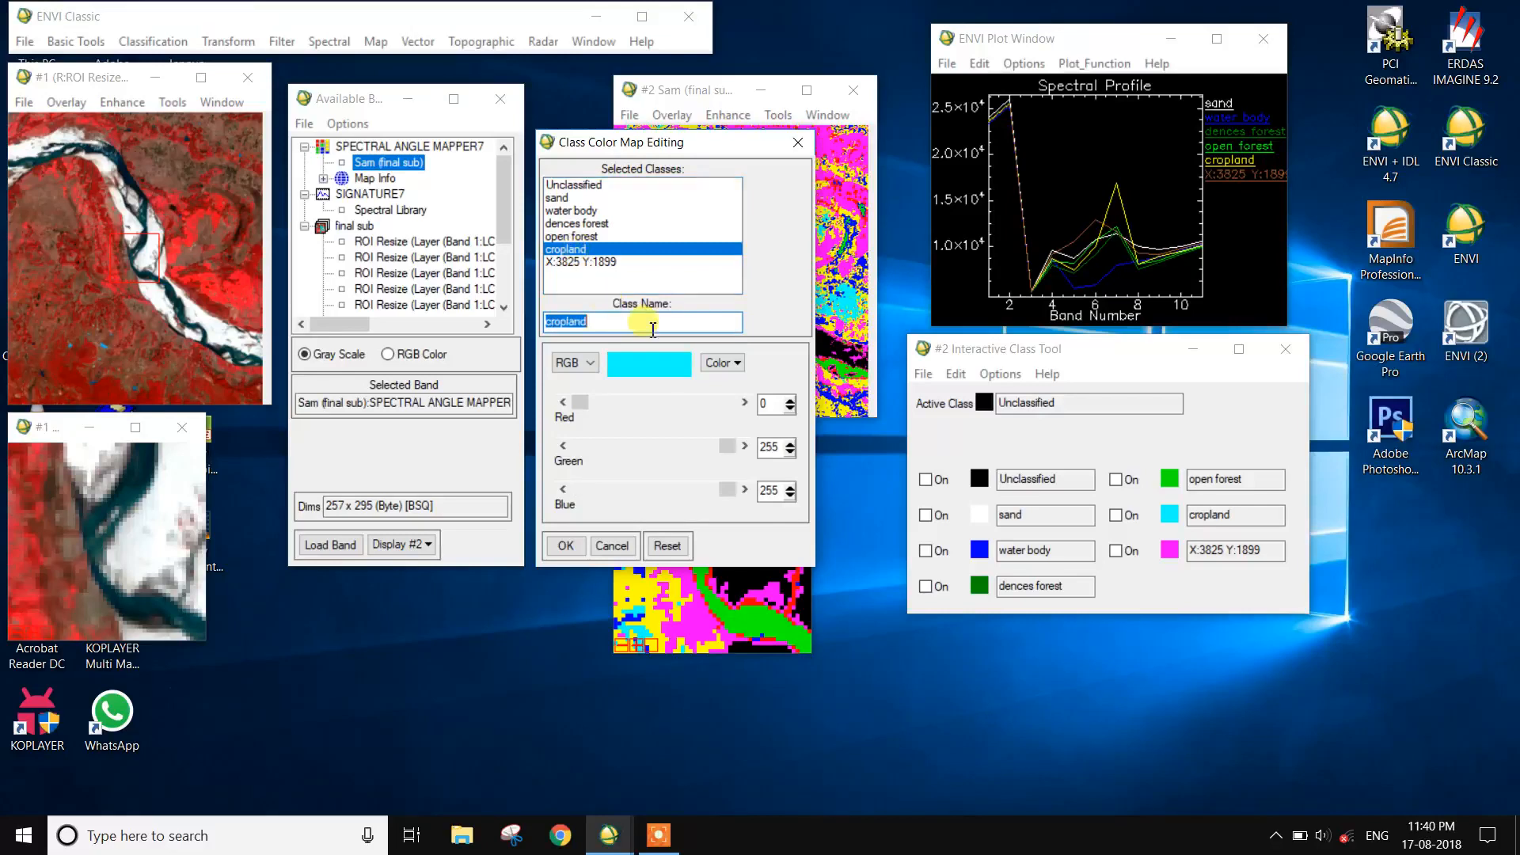
left_click(738, 362)
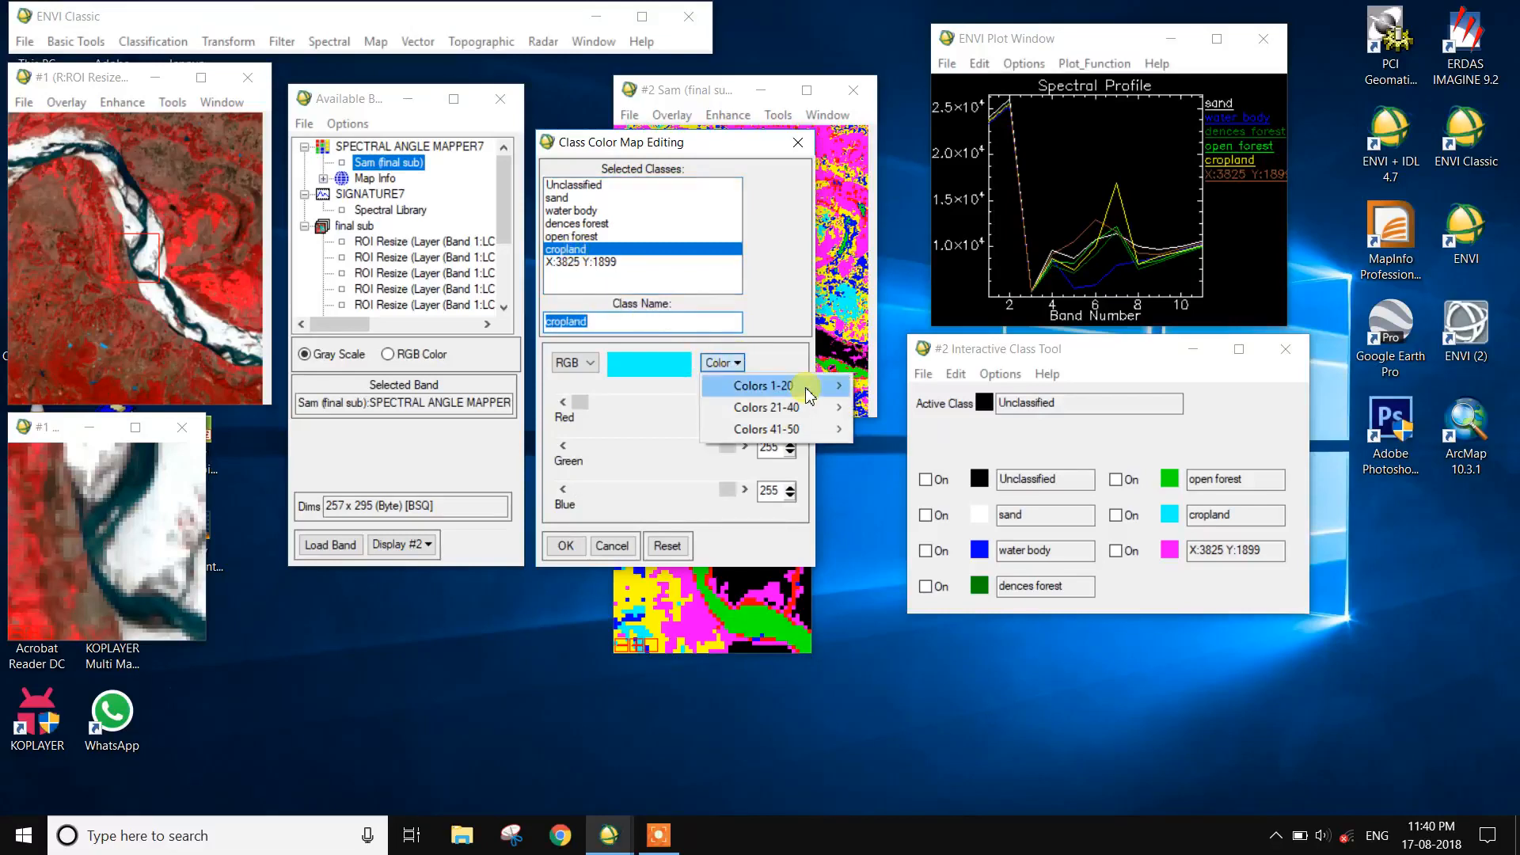
mouse_move(804, 407)
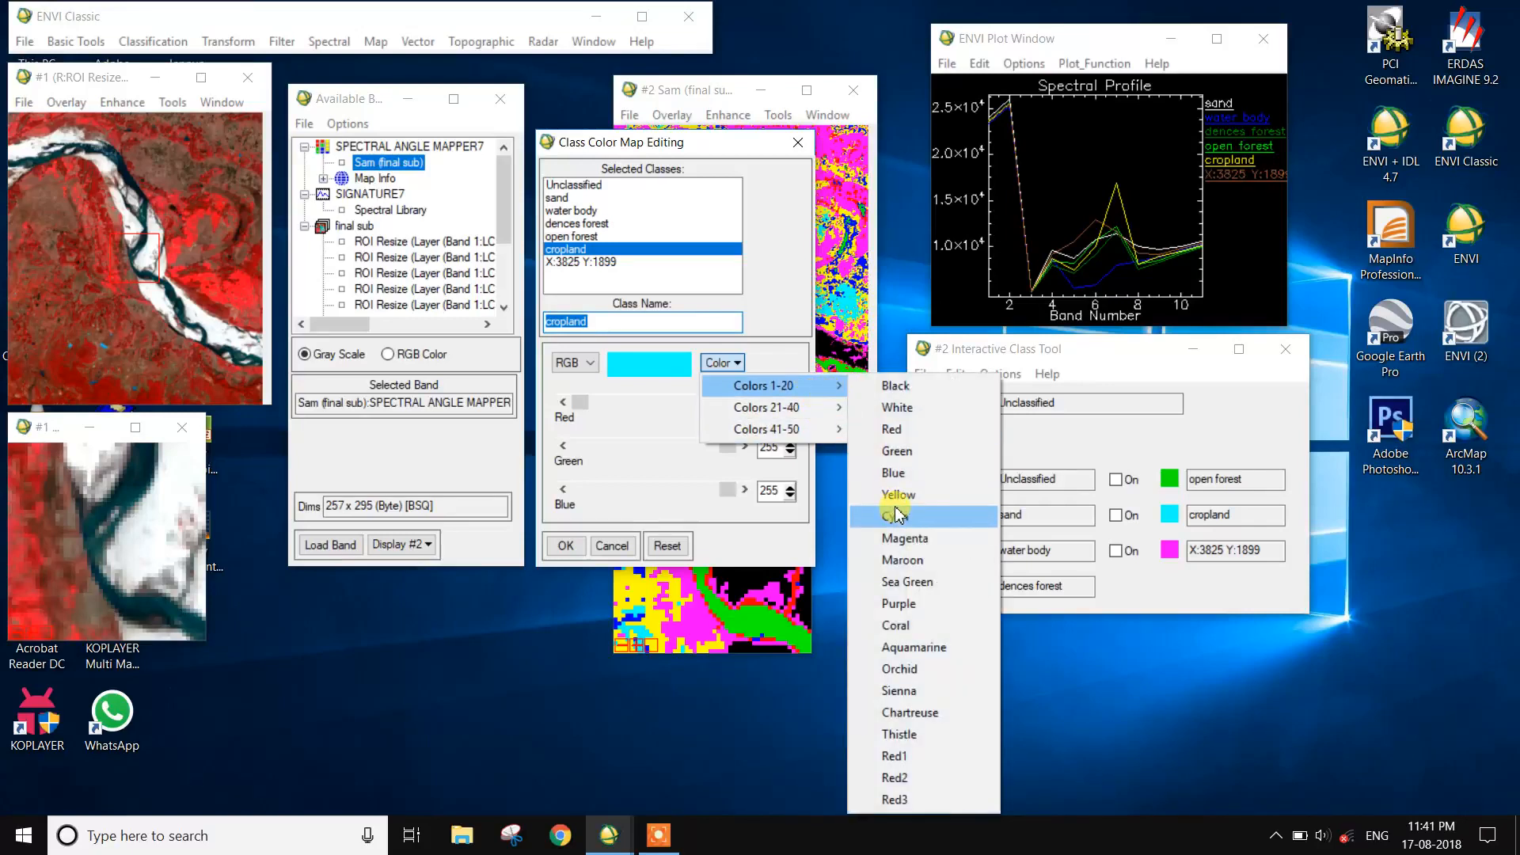
left_click(898, 494)
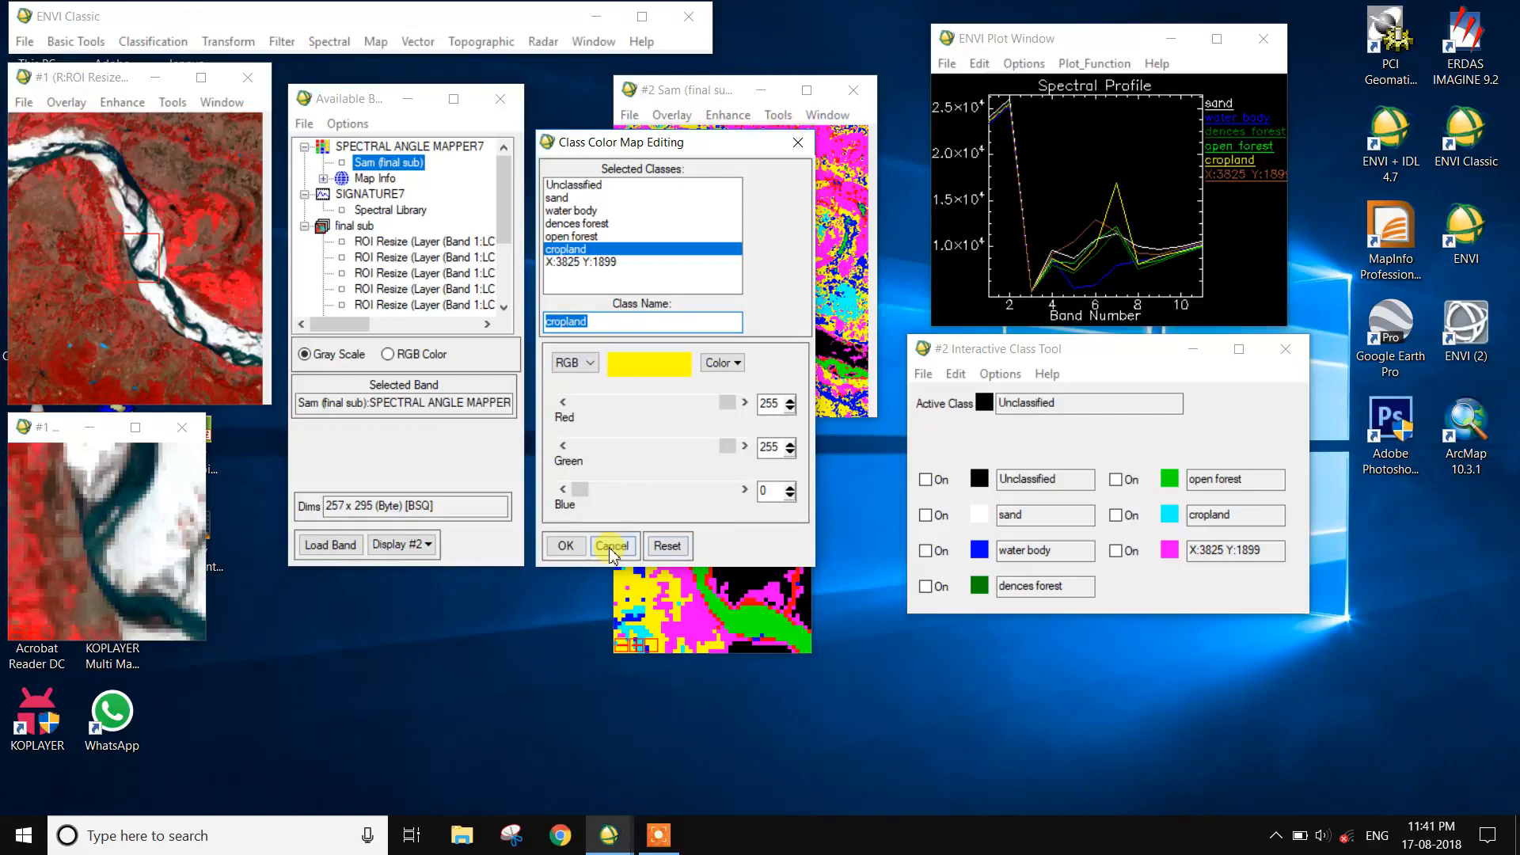
left_click(565, 546)
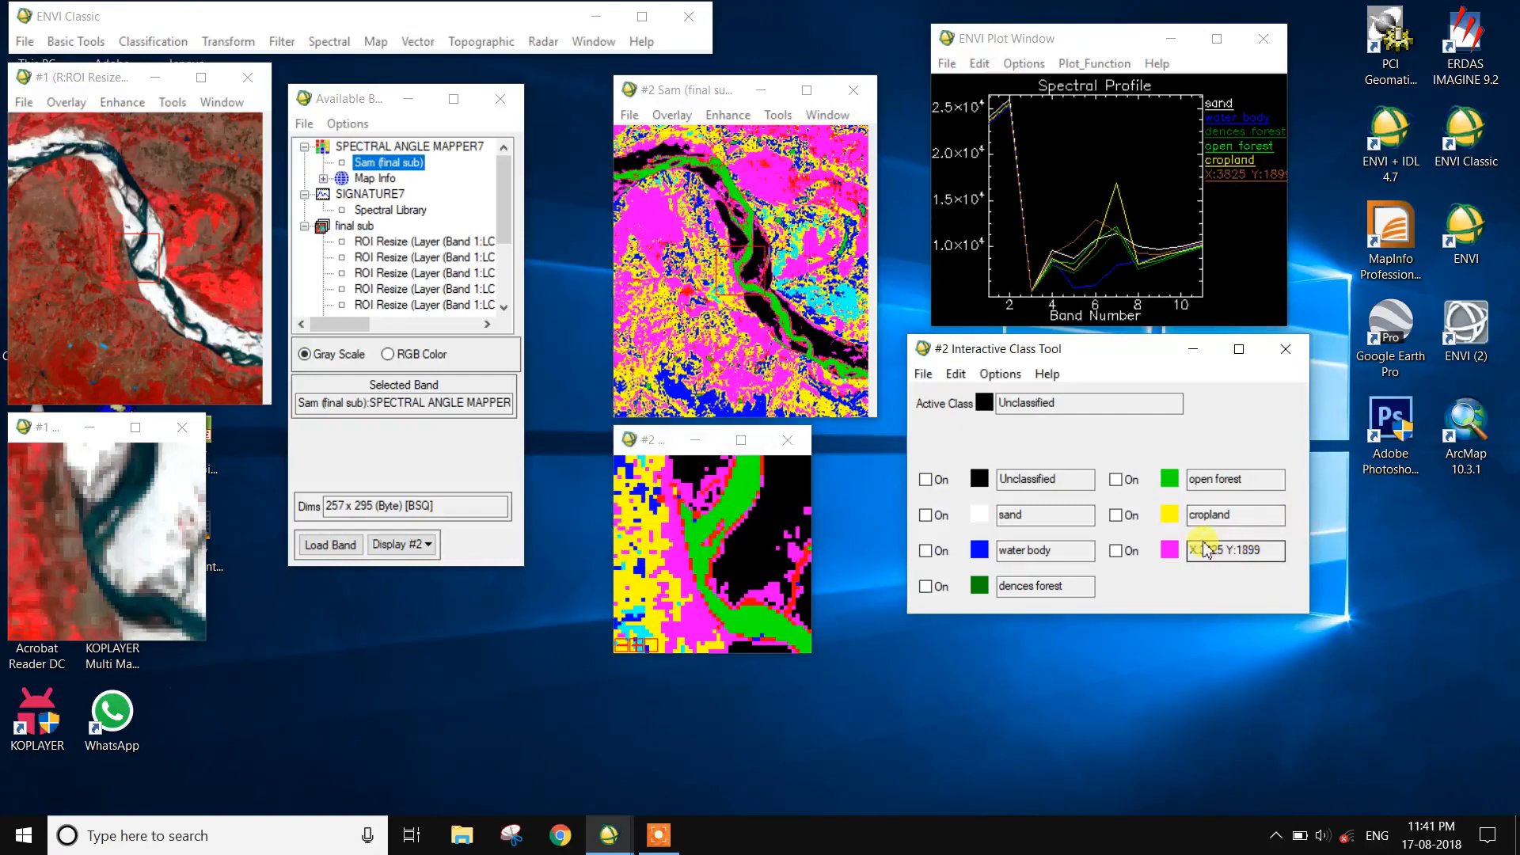
- Set the color of the X:3825 Y:1899 class to Sienna in the class color map
left_click(1000, 374)
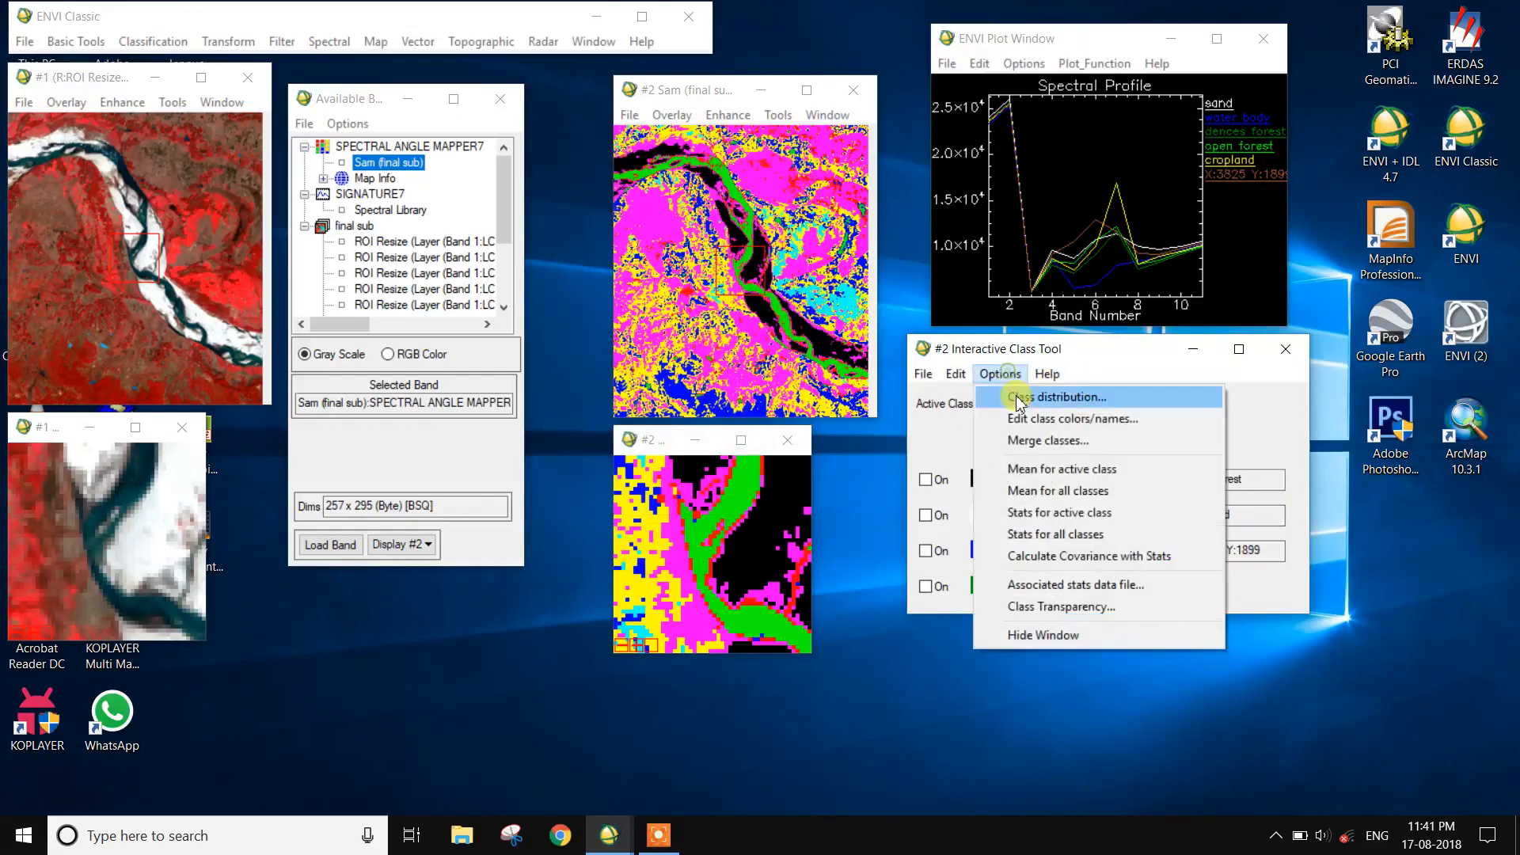
left_click(1021, 418)
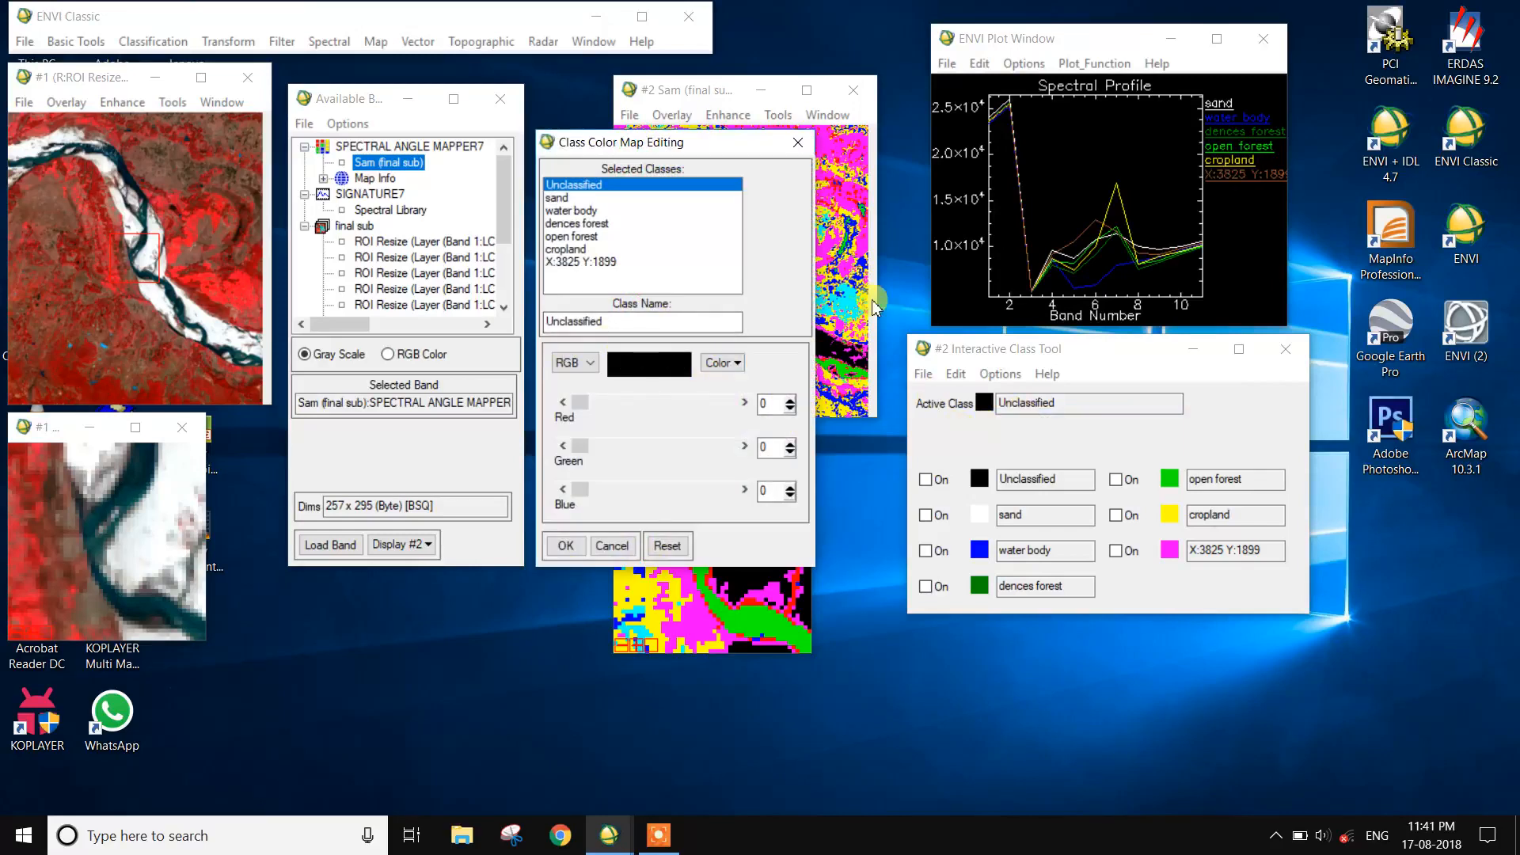
left_click(603, 262)
left_click(721, 364)
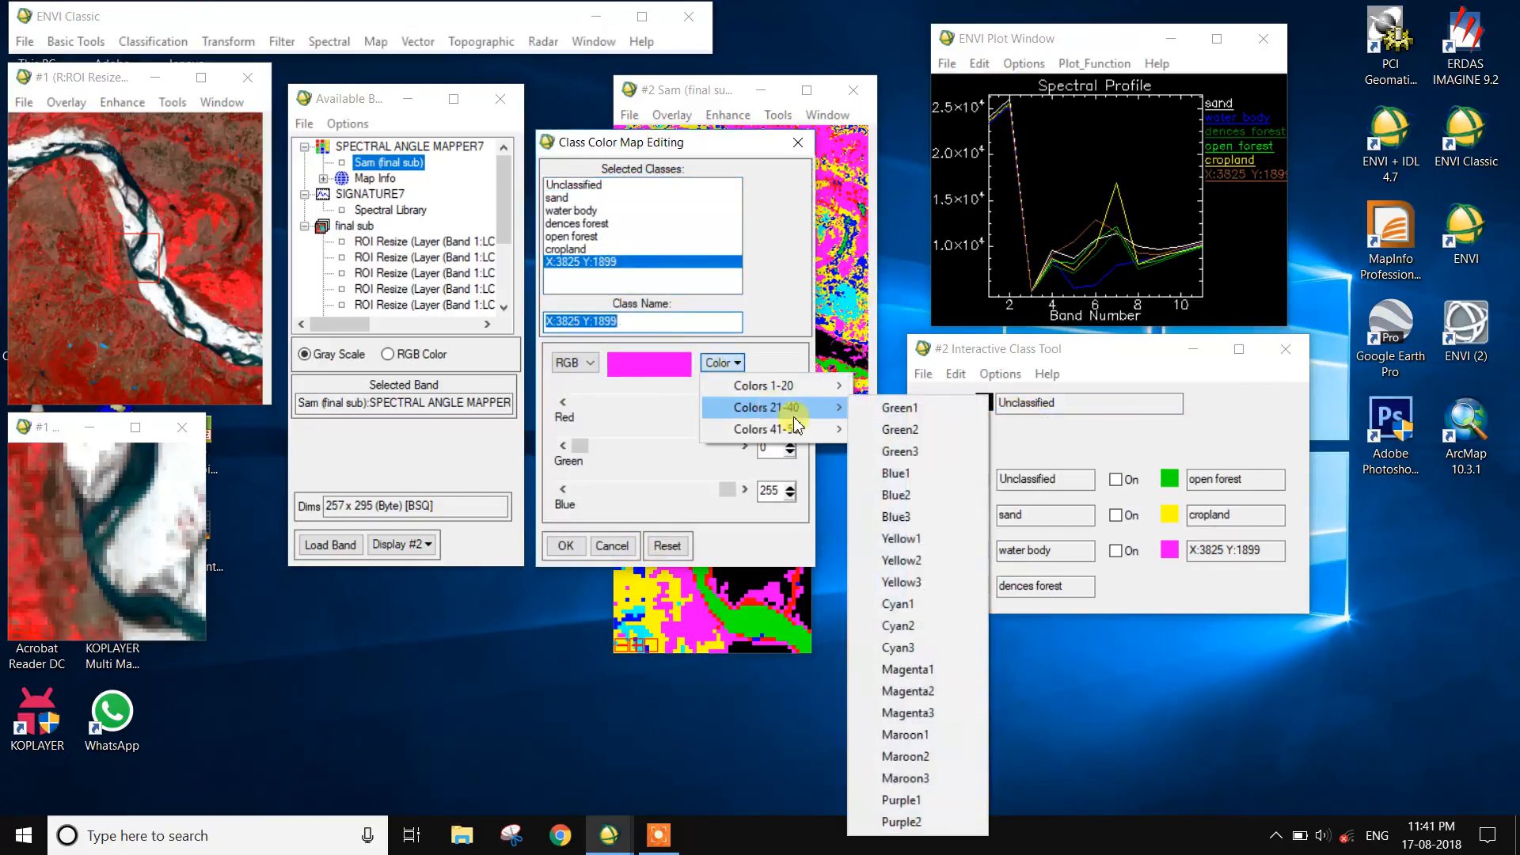
mouse_move(789, 388)
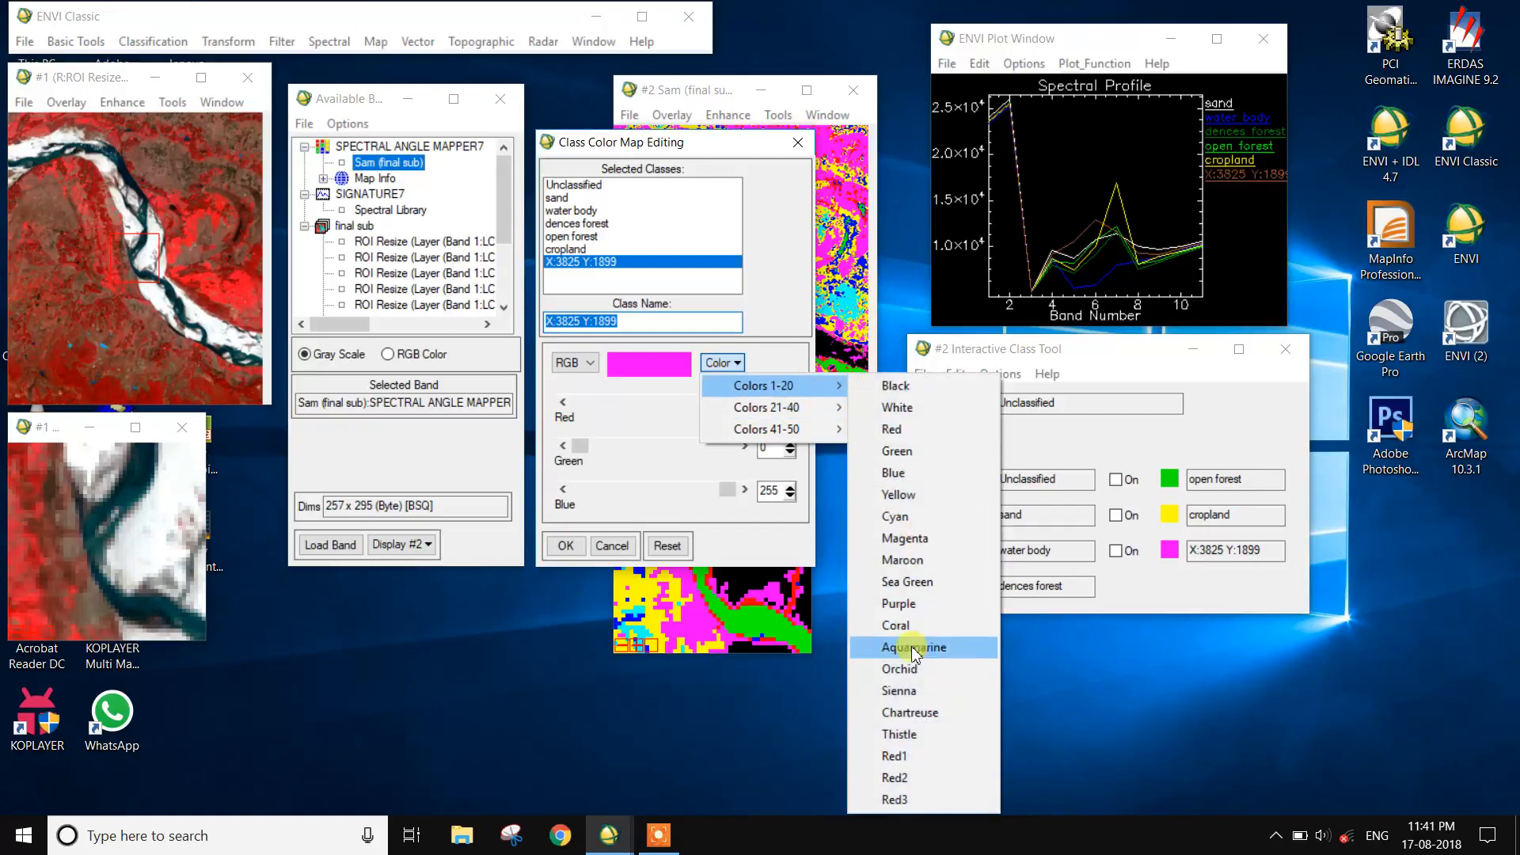
left_click(911, 698)
left_click(566, 545)
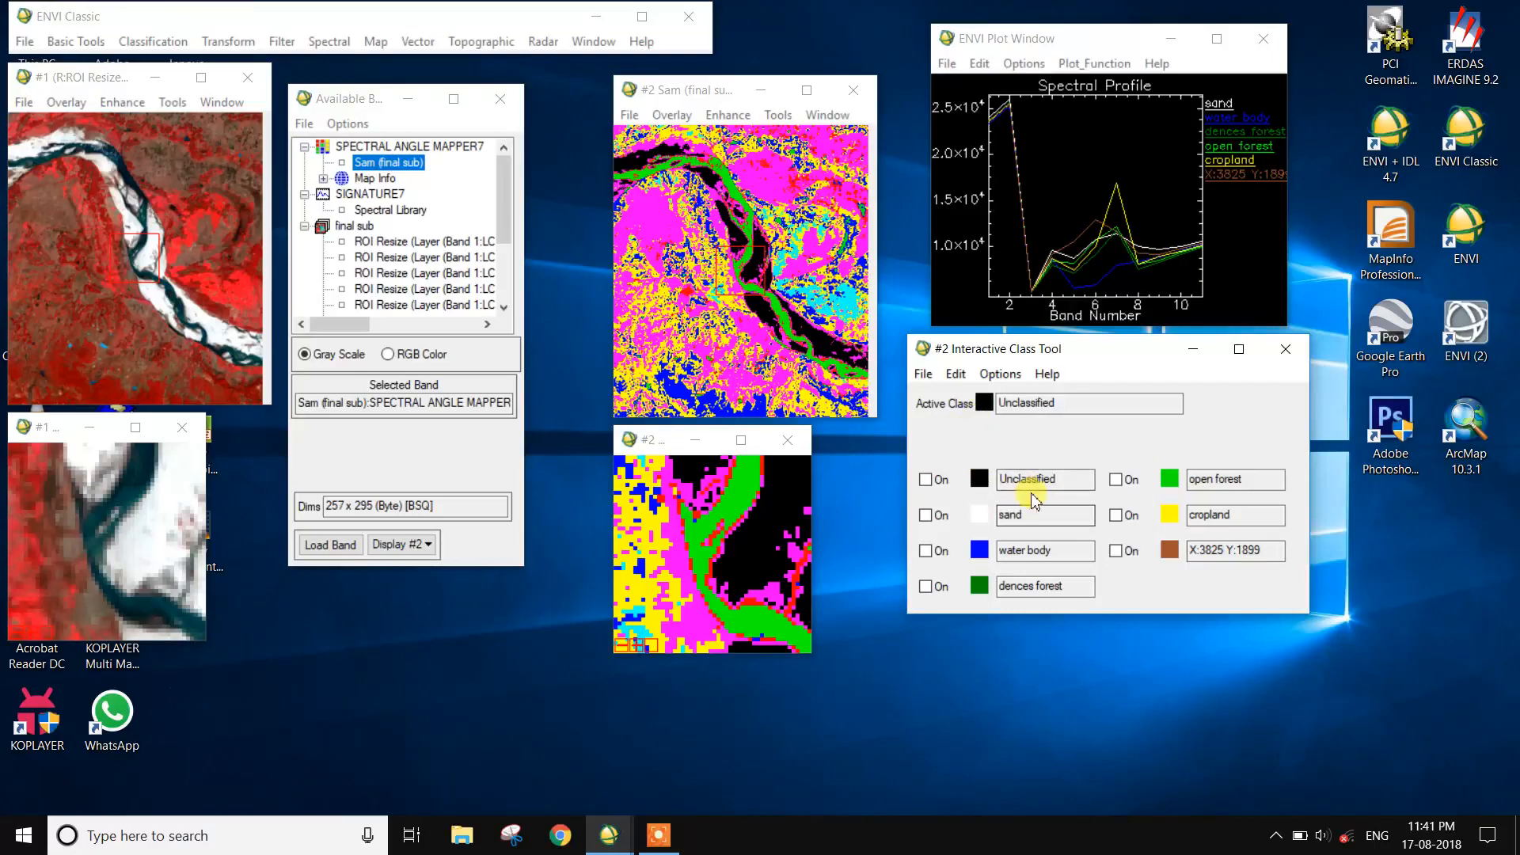
- Save the class color changes permanently to the classification image file
left_click(922, 374)
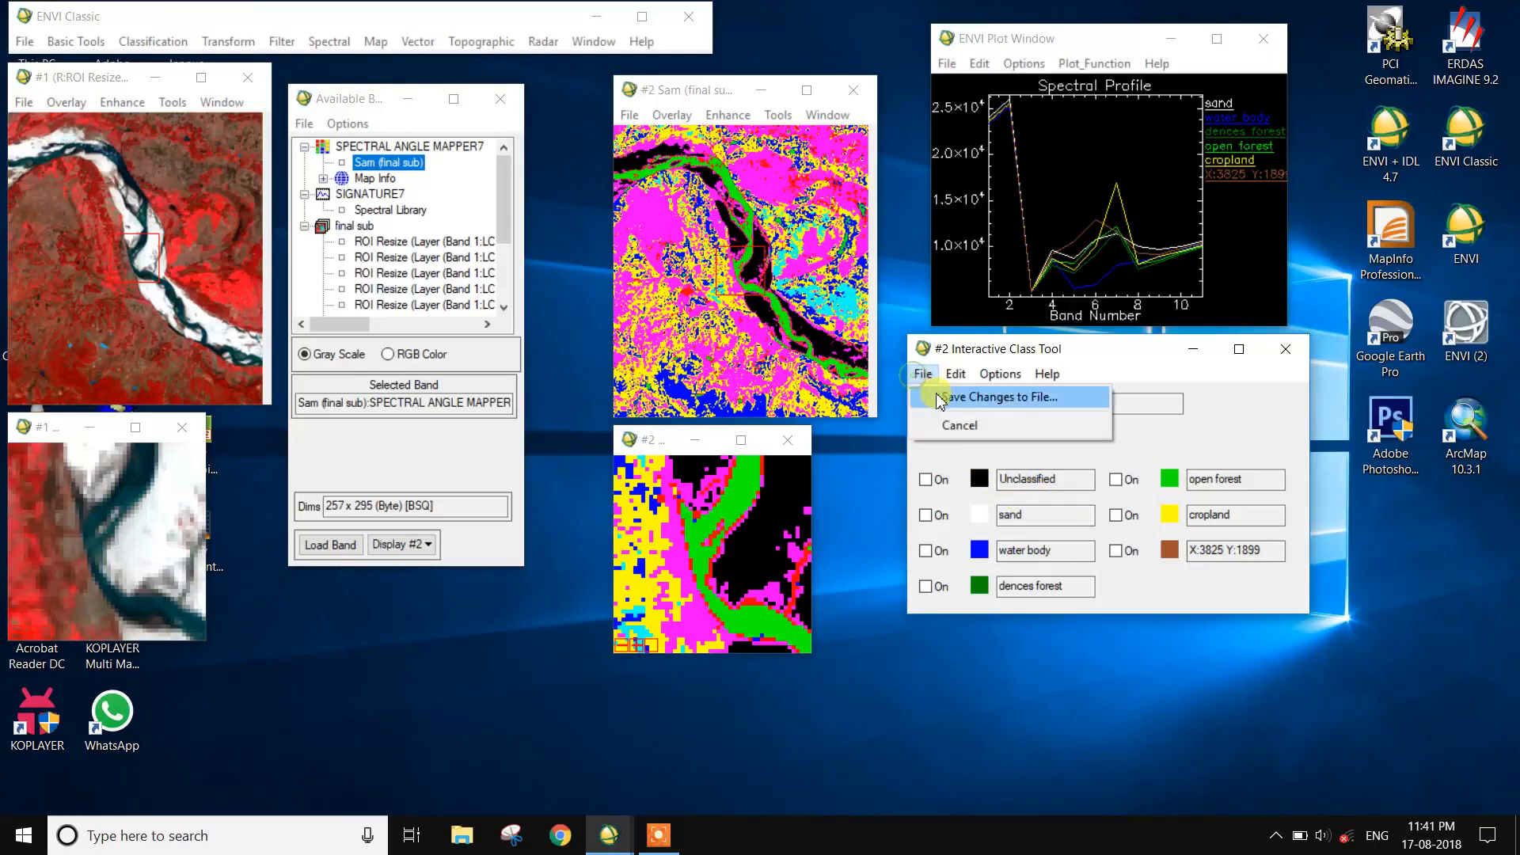
left_click(944, 397)
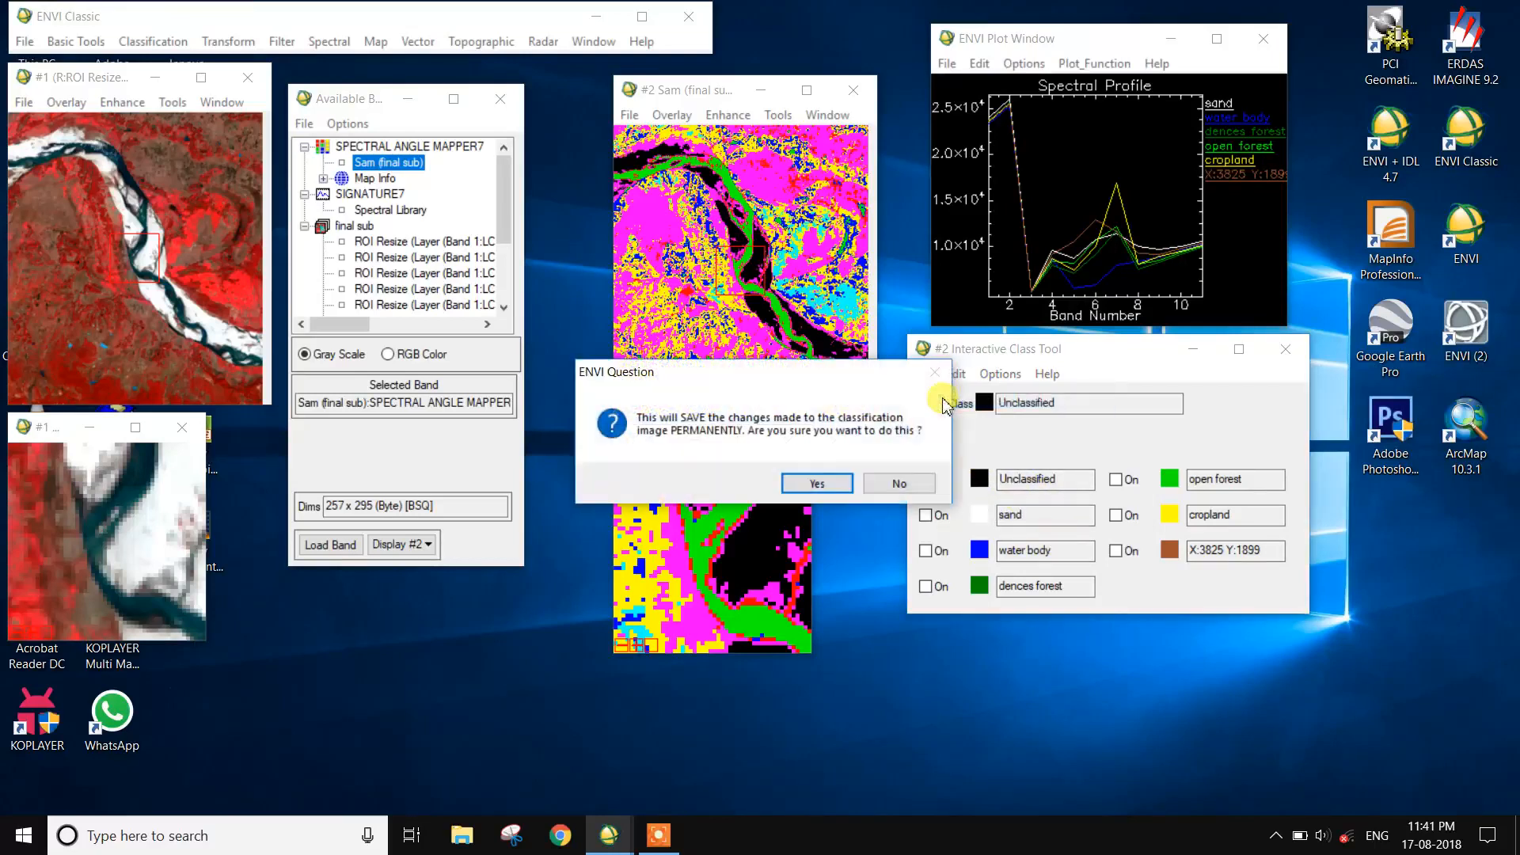
left_click(832, 487)
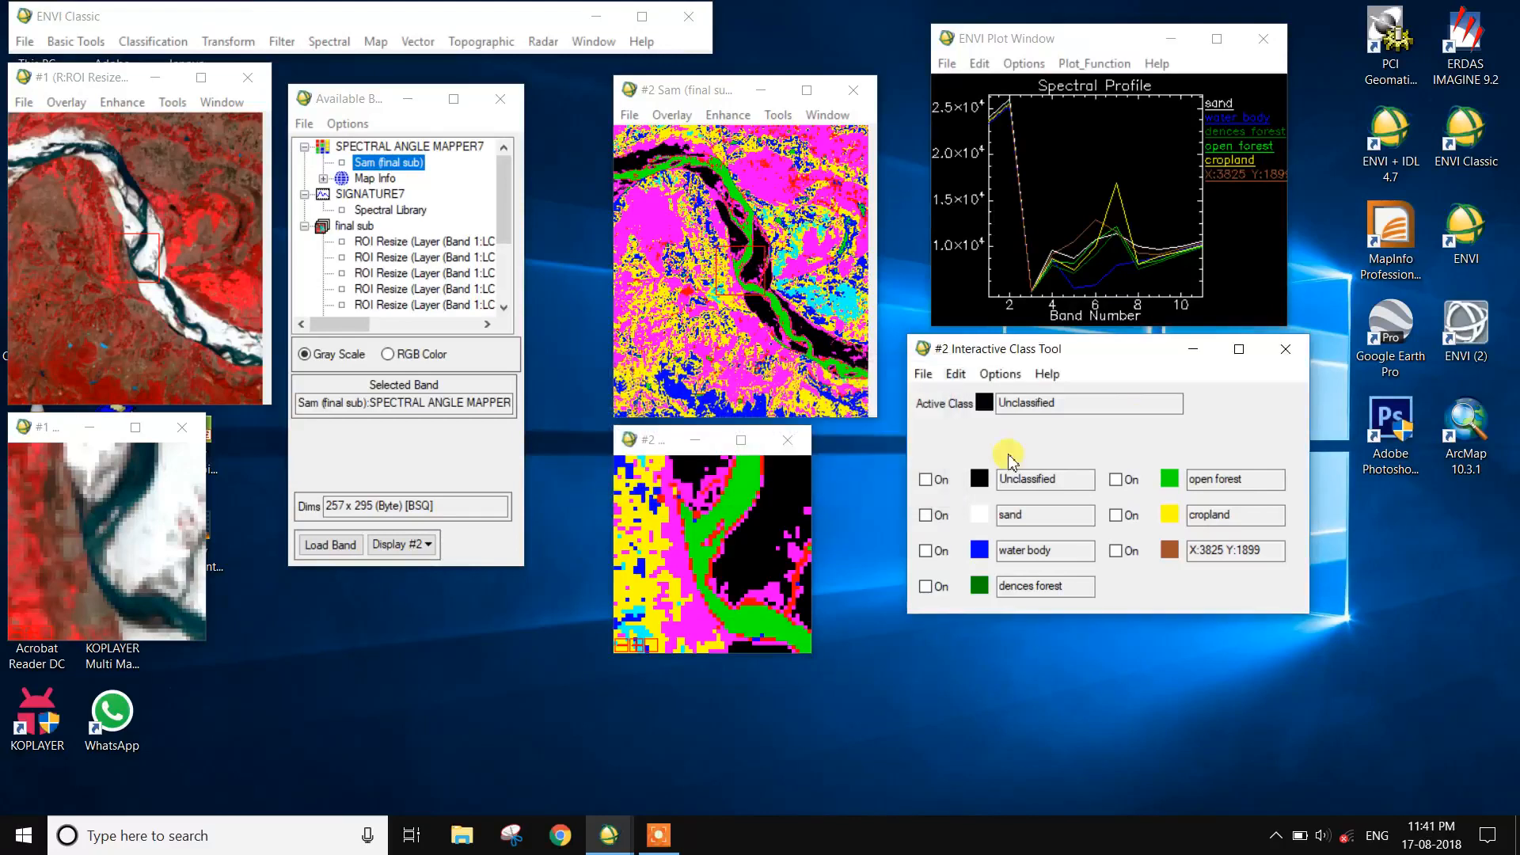
- Load the recolored Sam (final sub) band into a new display and place its windows over display #2
right_click(405, 162)
left_click(437, 176)
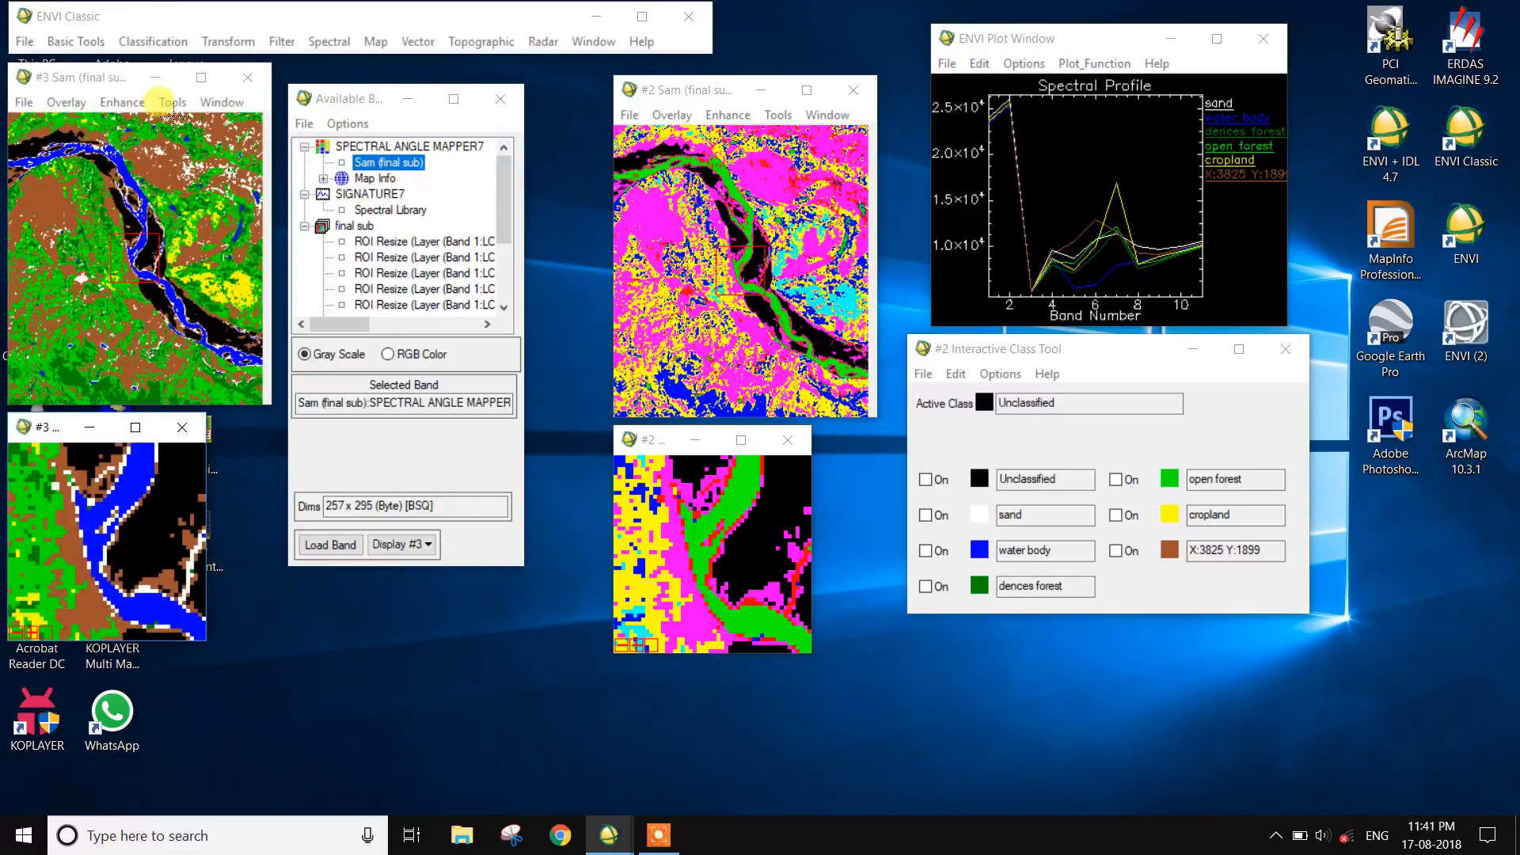
left_click_drag(85, 89, 1019, 97)
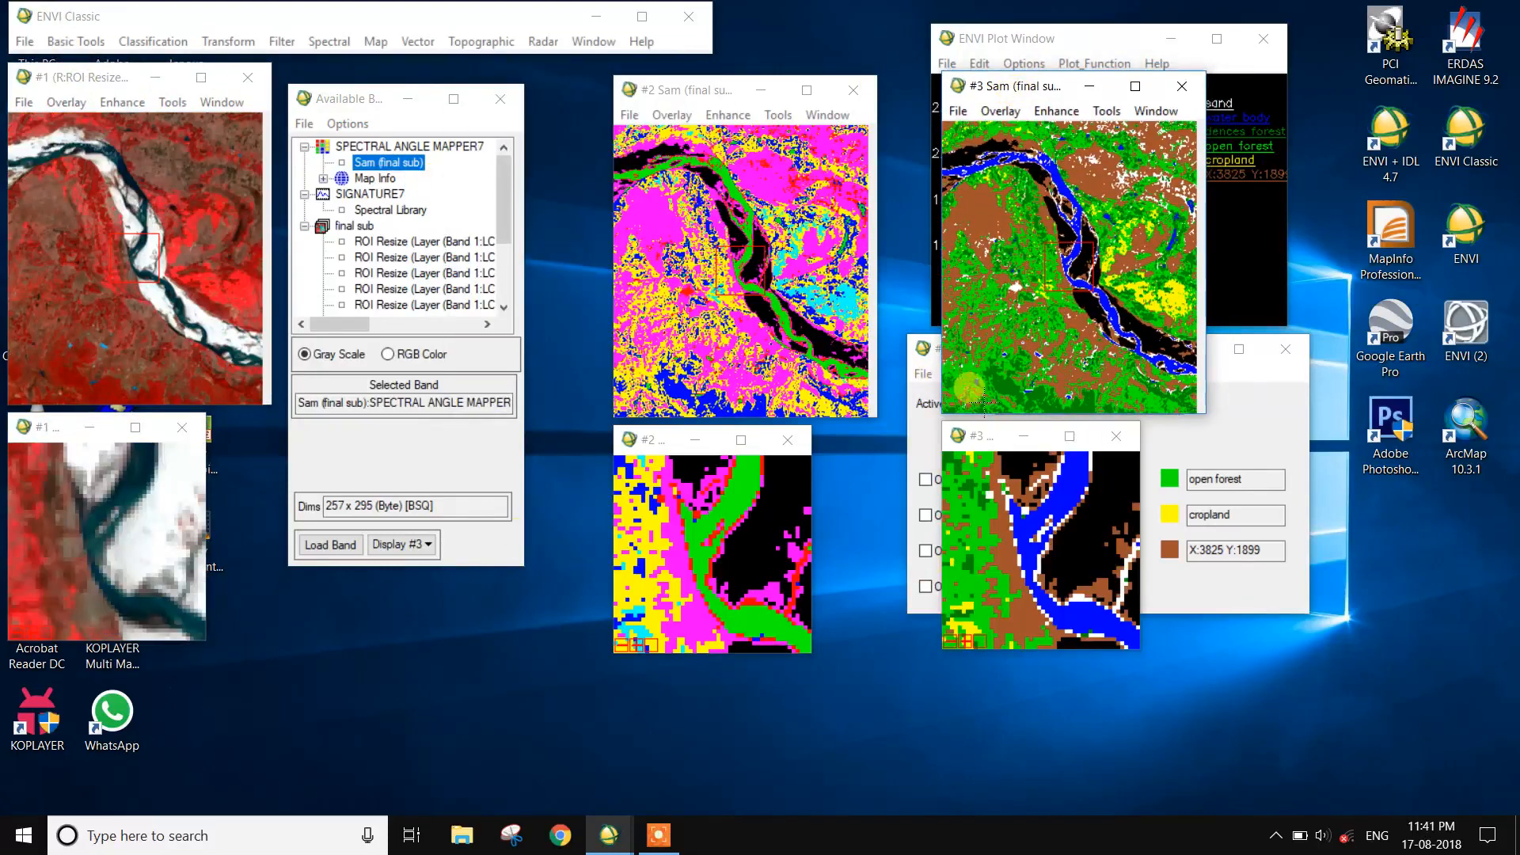
left_click_drag(916, 102, 480, 112)
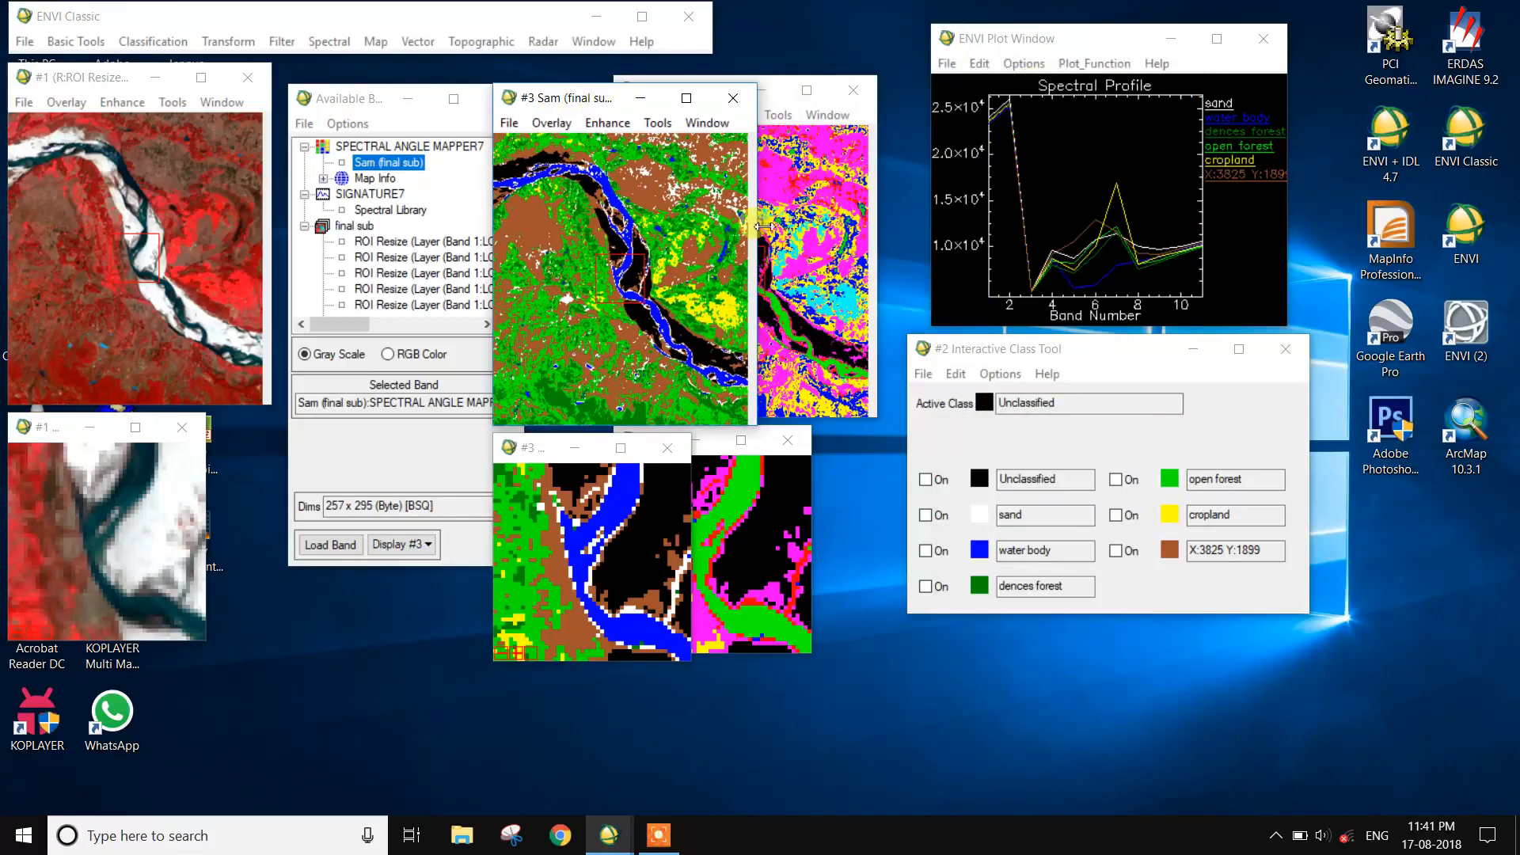
left_click(788, 507)
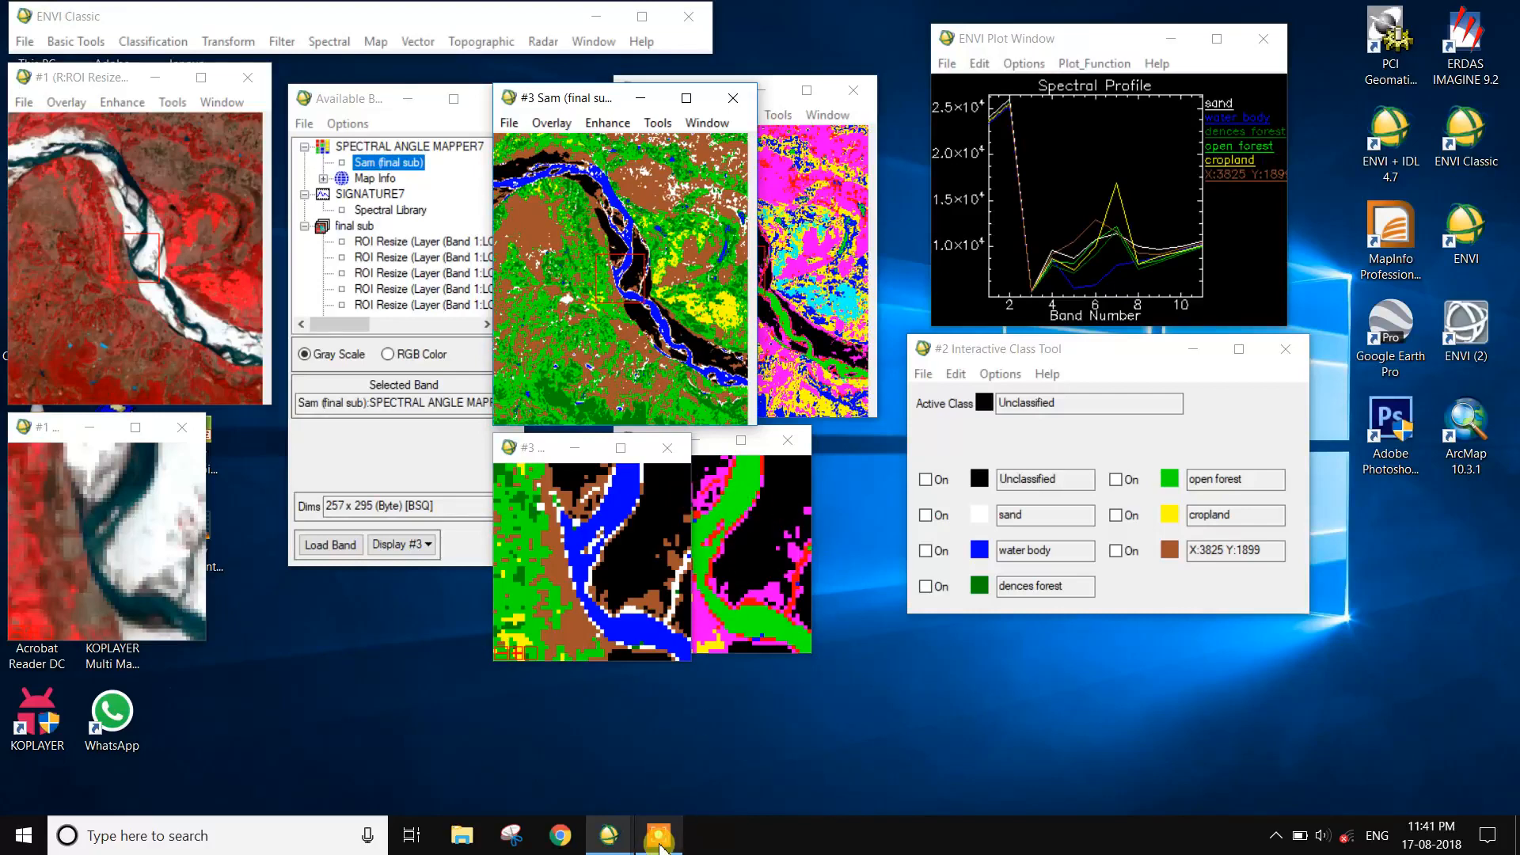
left_click(659, 835)
left_click(999, 813)
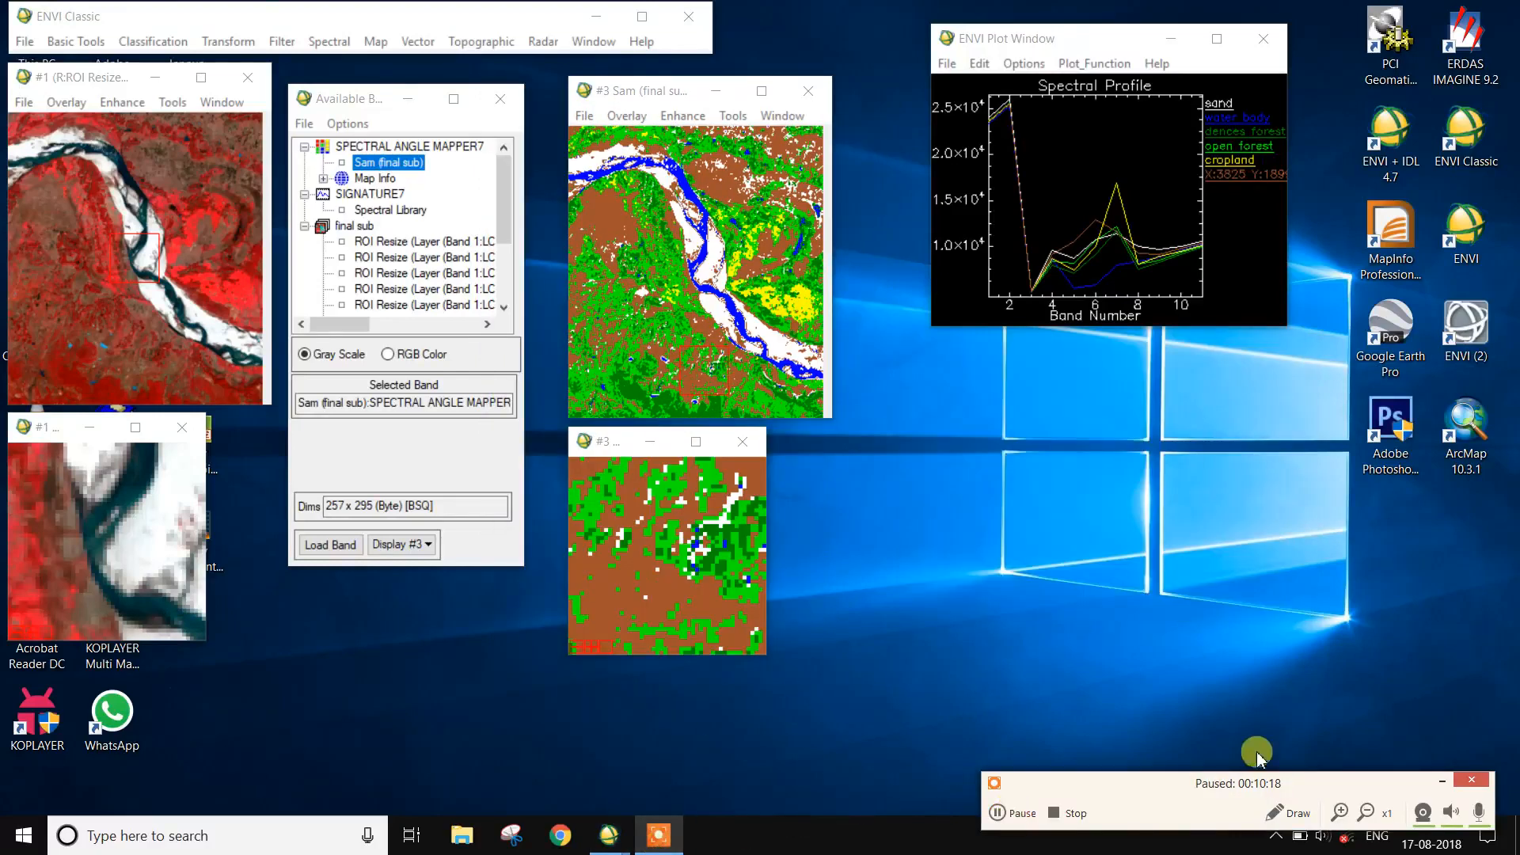
left_click(1443, 781)
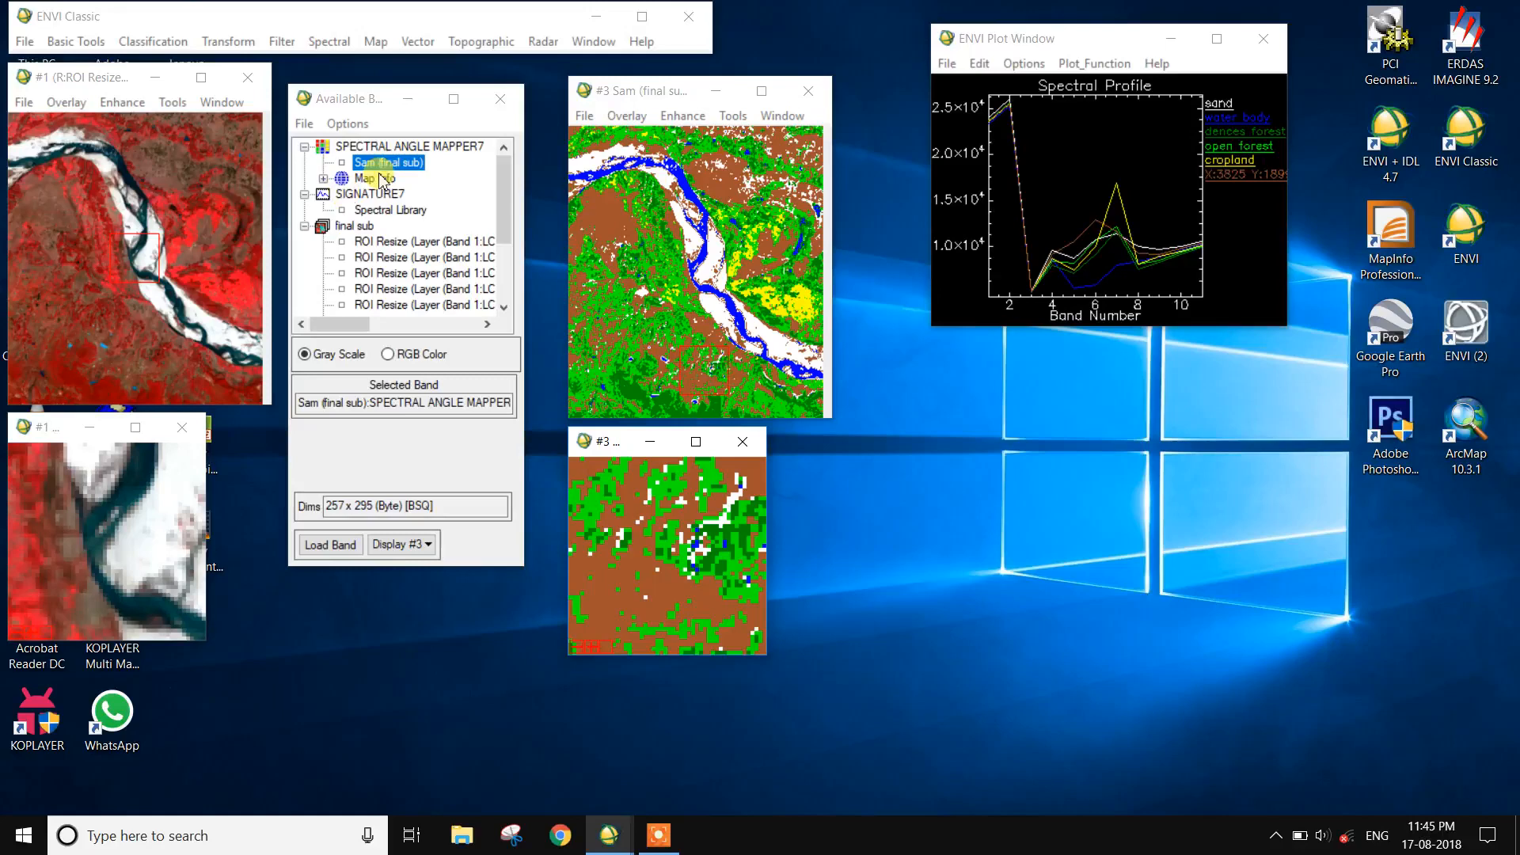
- Link Display #1 and Display #3 with dynamic overlay on and Display #3 as the link size and position reference
left_click(740, 125)
mouse_move(762, 136)
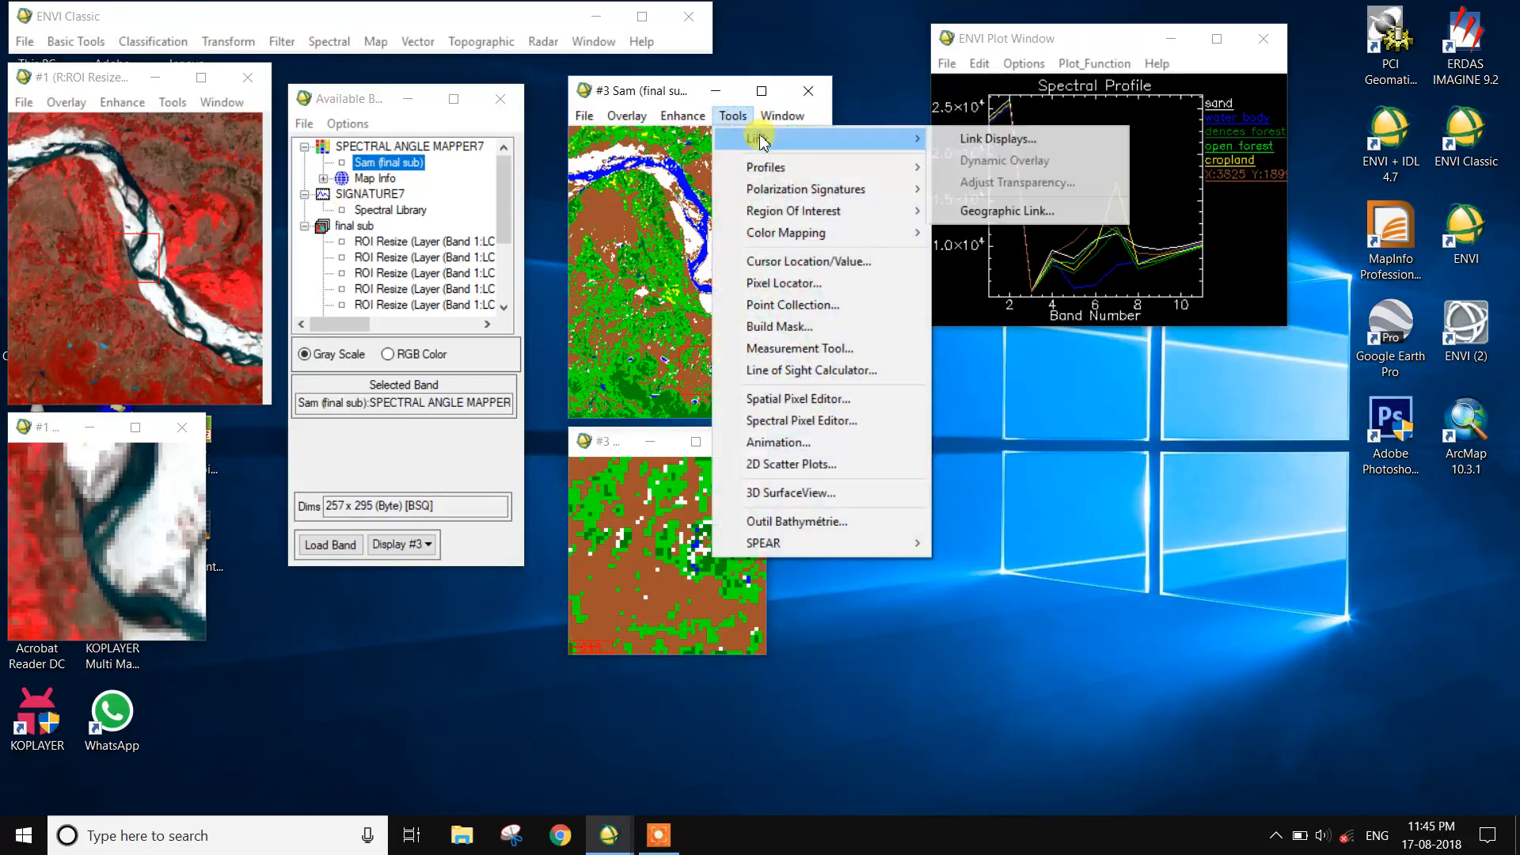
left_click(956, 140)
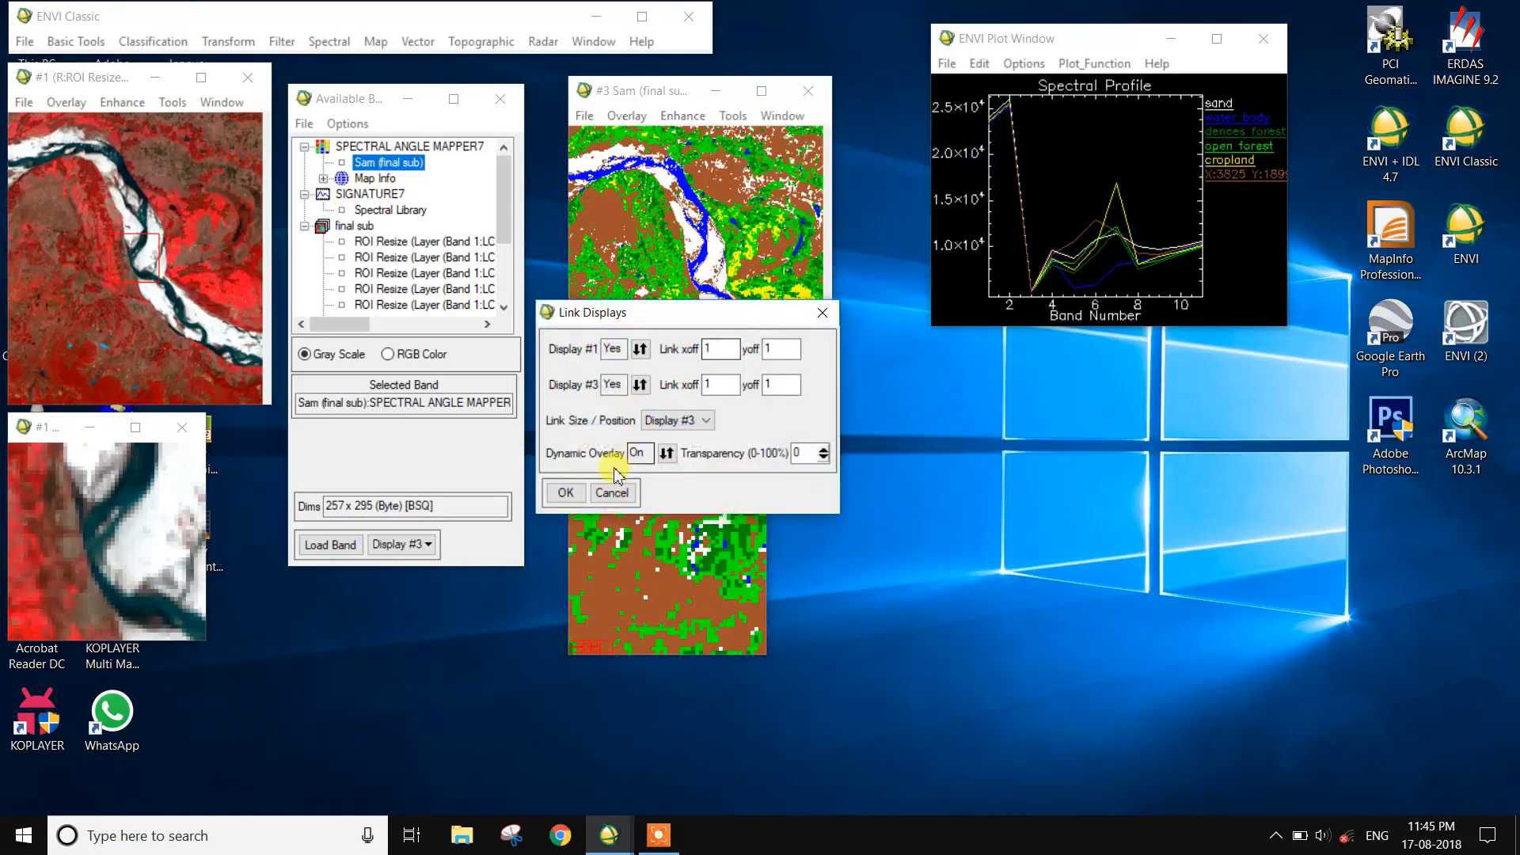
left_click(571, 493)
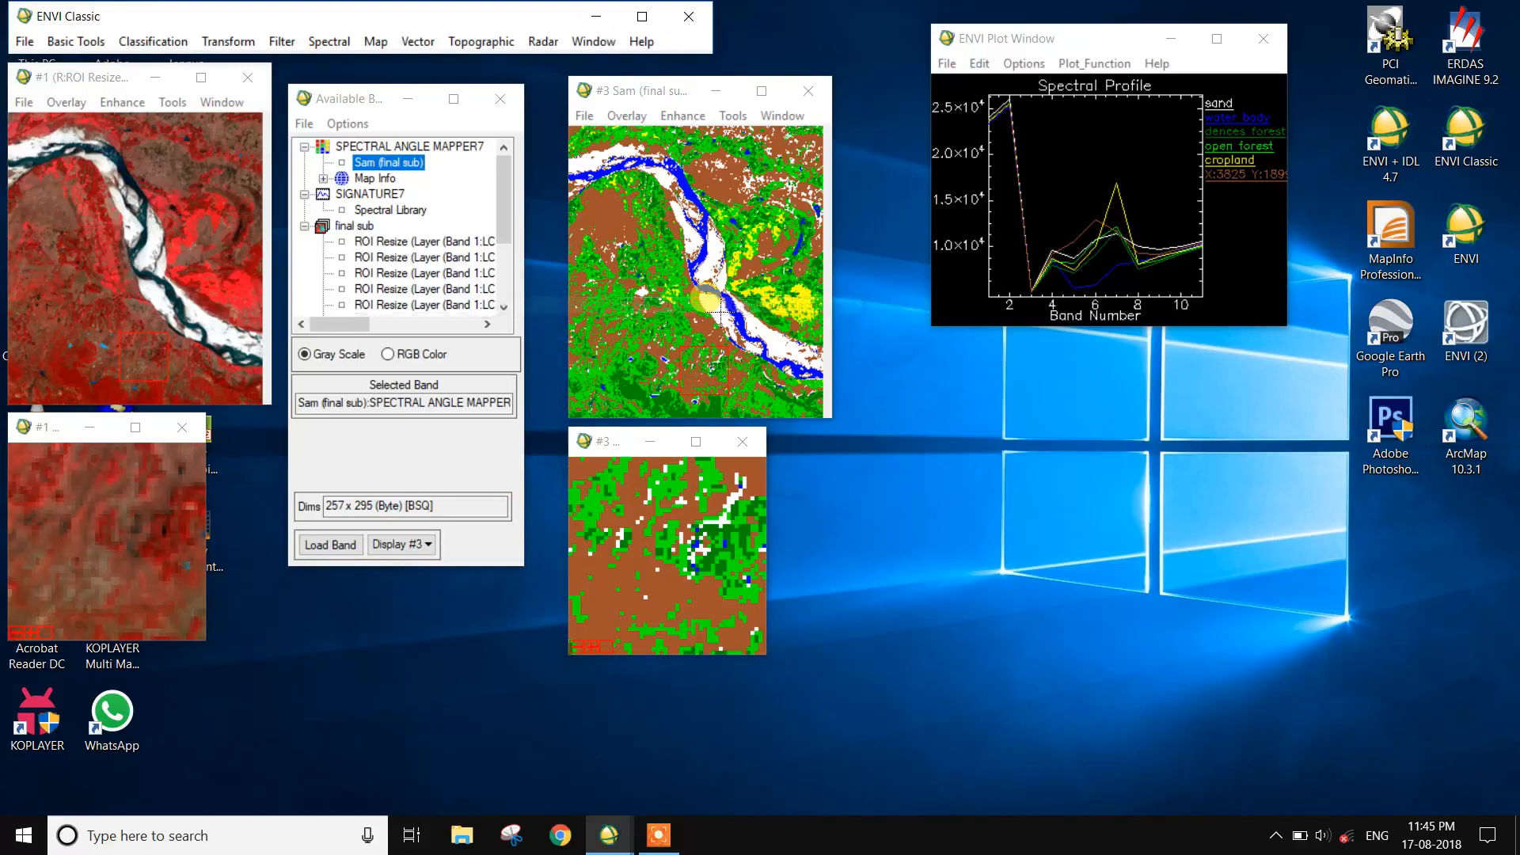
left_click(658, 835)
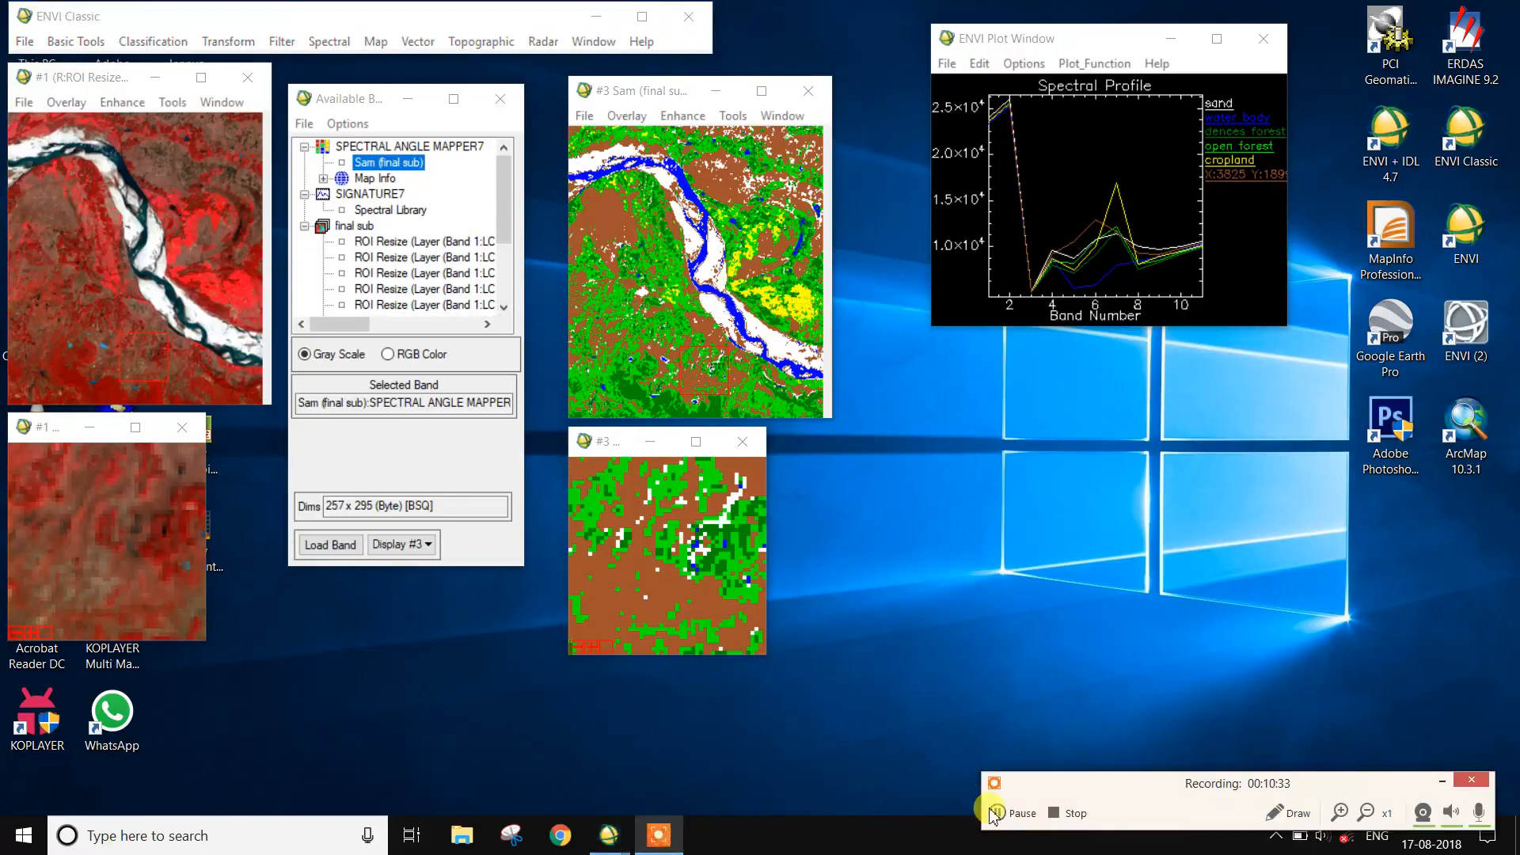
left_click(1442, 784)
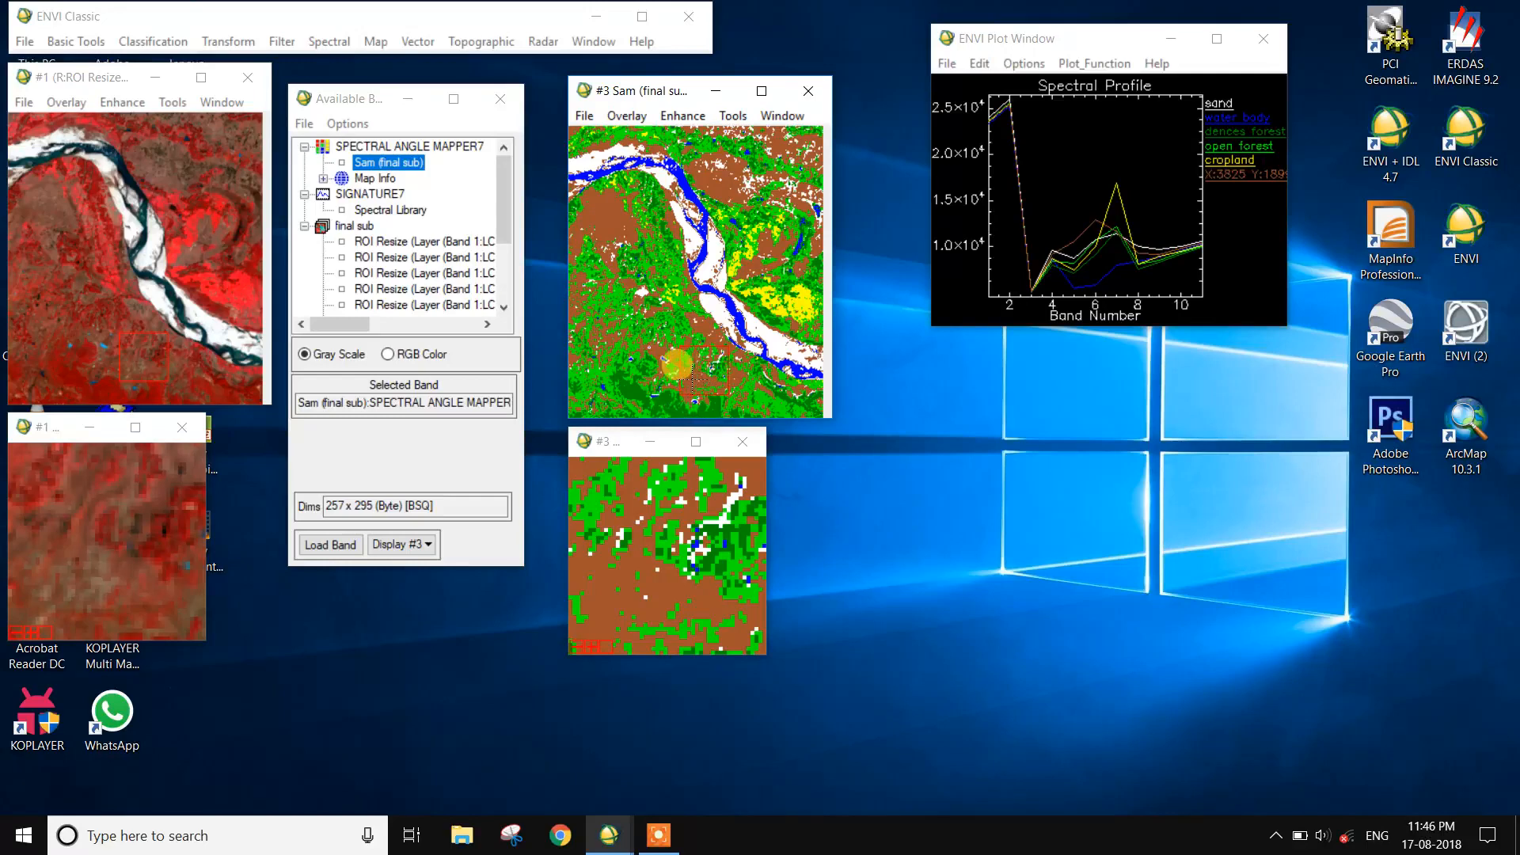
- Compare the classification in display #3 with the linked false-color image using the dynamic overlay in the image and zoom windows
left_click(624, 327)
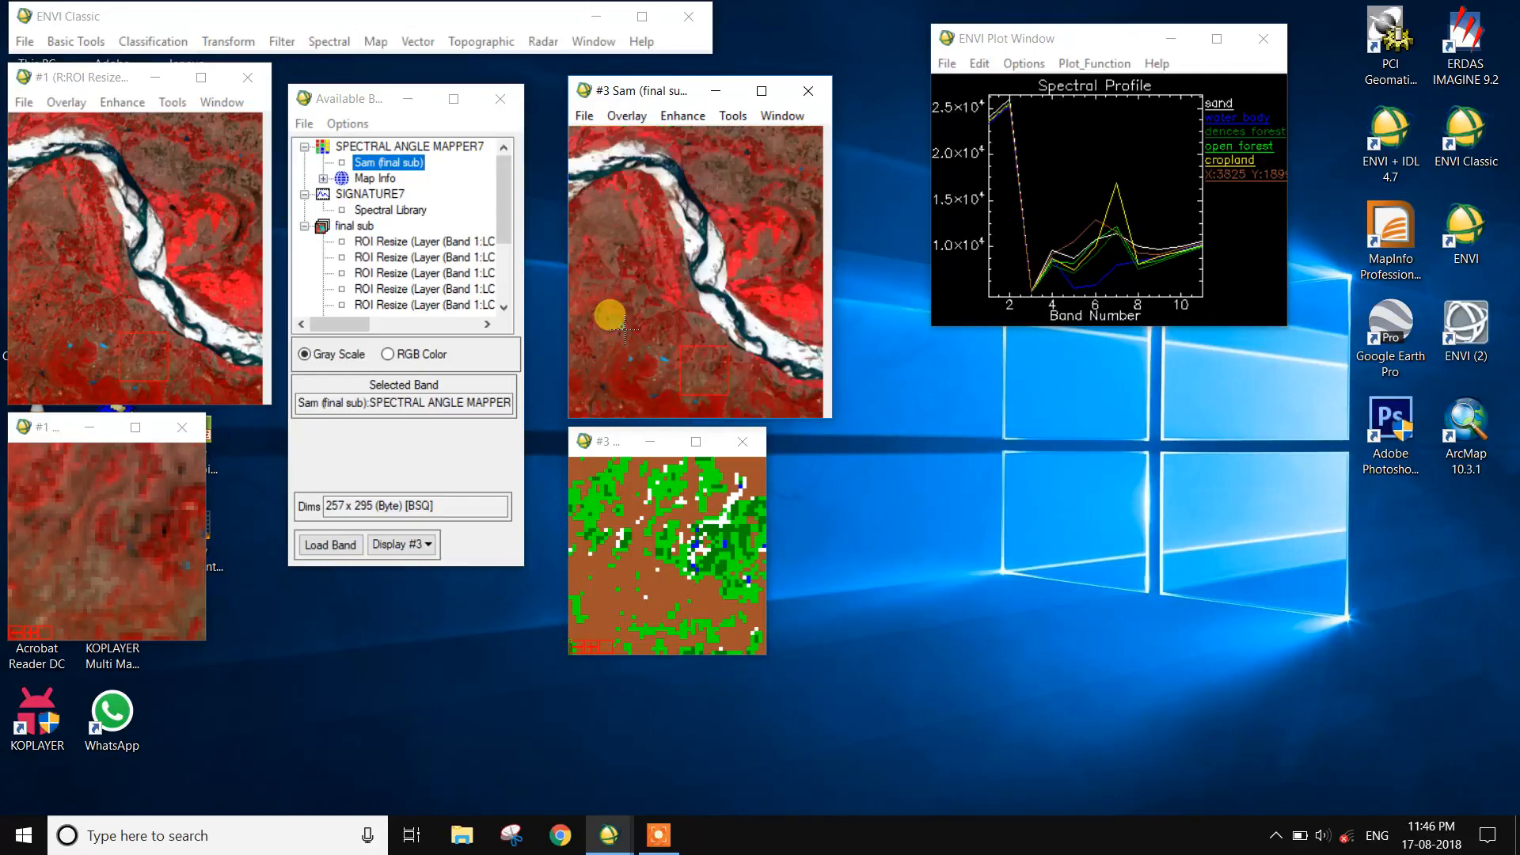
left_click(635, 512)
left_click(635, 513)
left_click(685, 837)
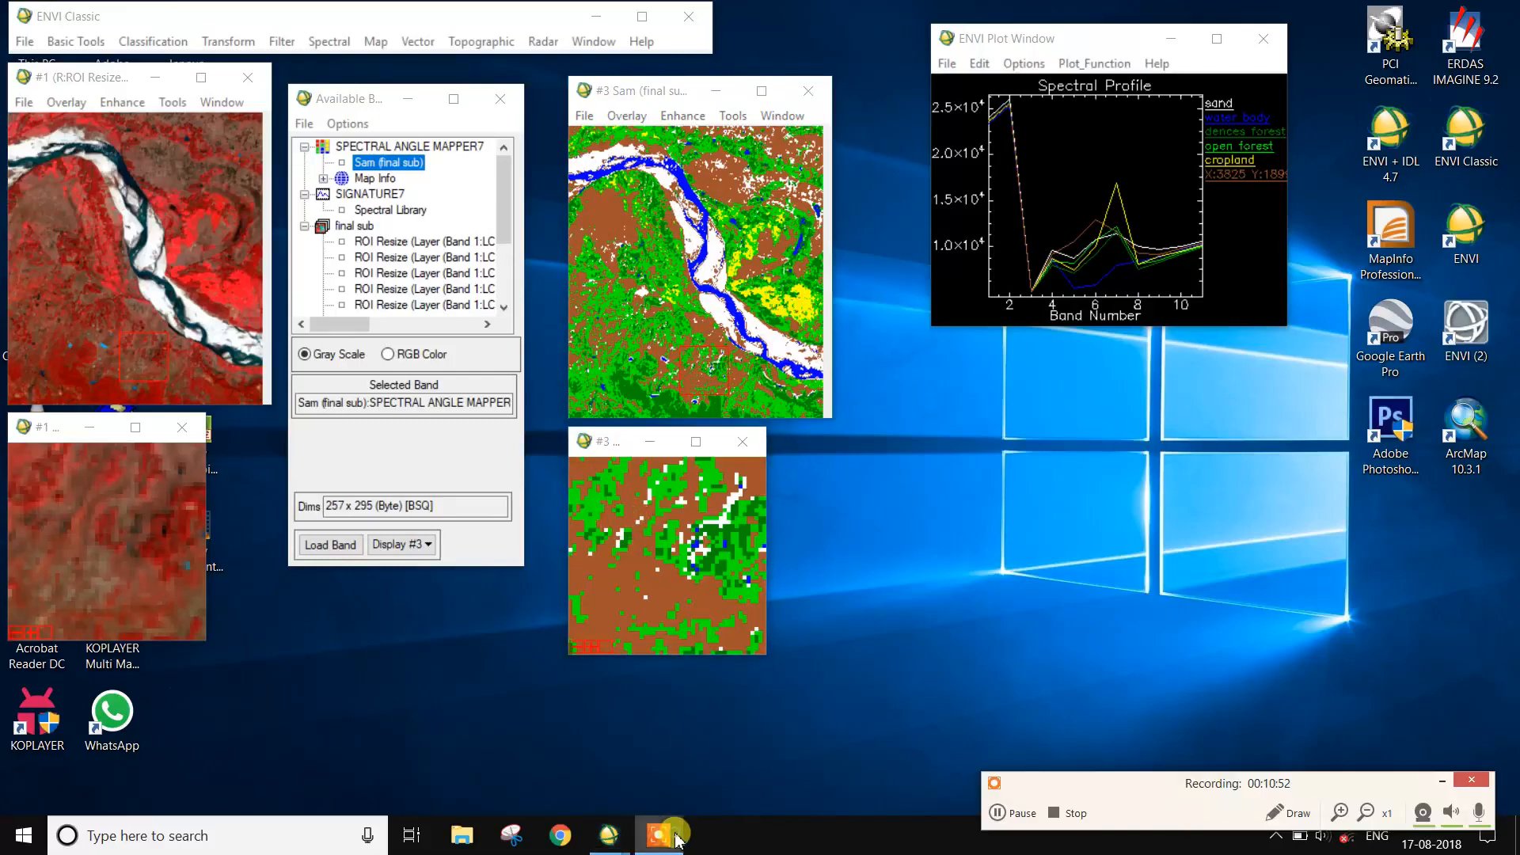